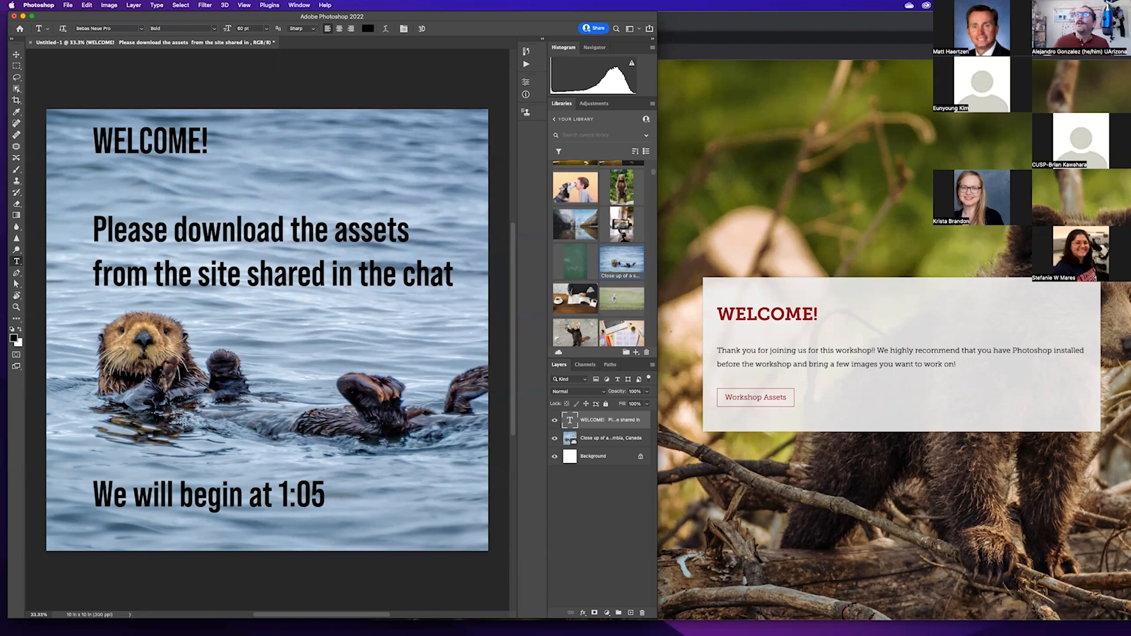
# - Switch to the workshop page in Chrome and reposition and enlarge its window to fill the screen
pyautogui.click(838, 210)
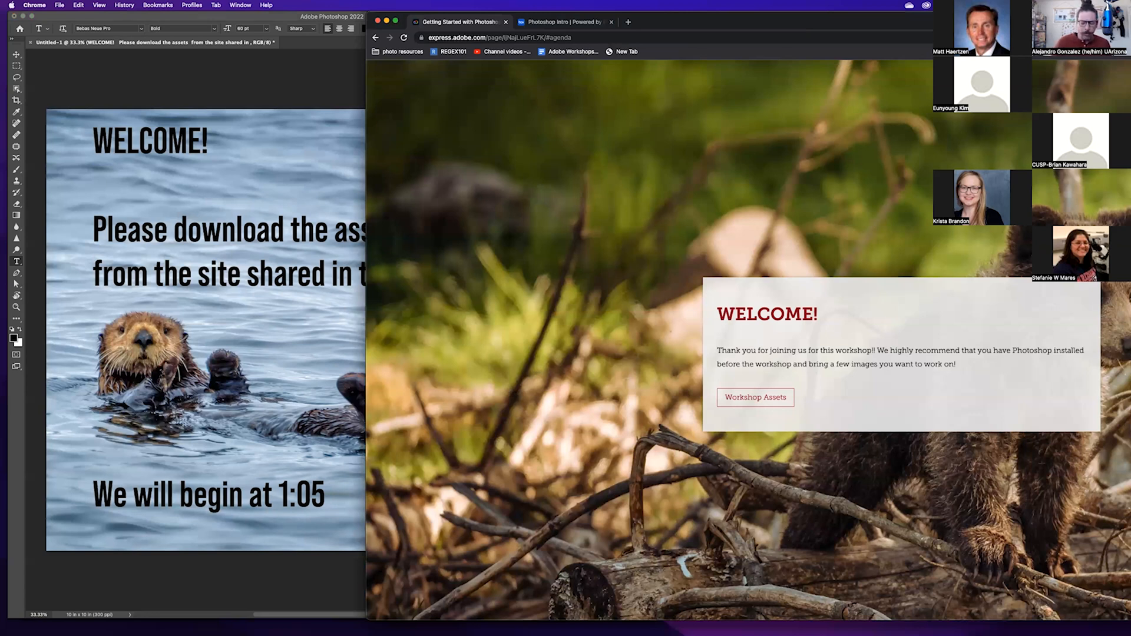
pyautogui.moveTo(786, 14); pyautogui.dragTo(484, 13)
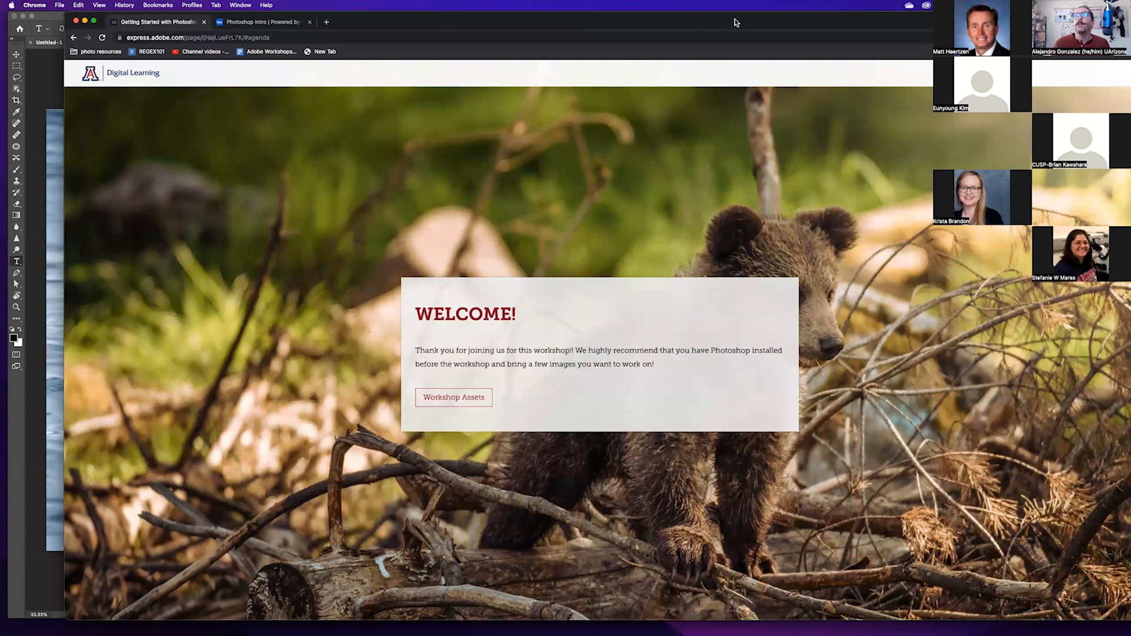
pyautogui.moveTo(434, 16); pyautogui.dragTo(372, 16)
pyautogui.moveTo(1073, 619); pyautogui.dragTo(1117, 631)
# - Look through the workshop page from its title section past the Welcome section to the Agenda
pyautogui.scroll(10, 621, 401)
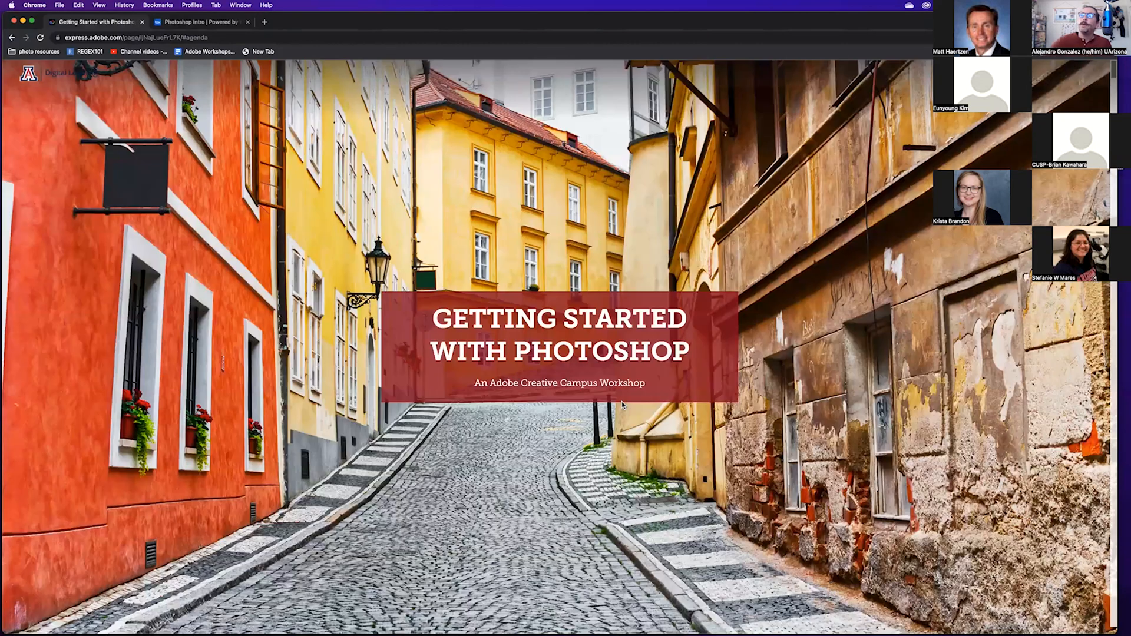
pyautogui.scroll(-5, 621, 401)
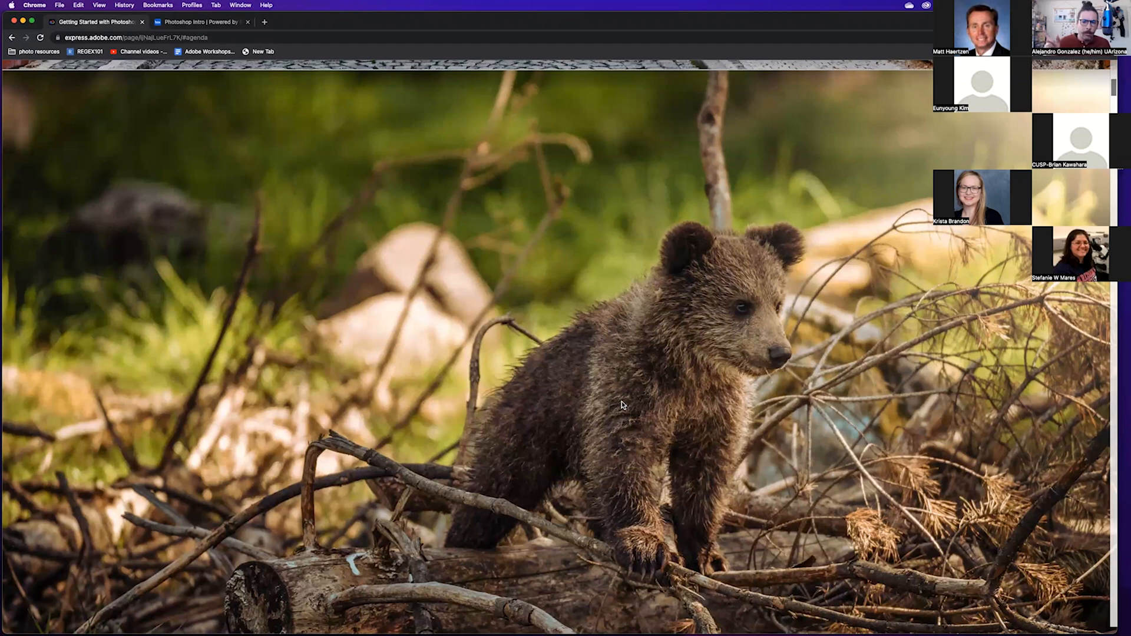
pyautogui.scroll(-5, 622, 409)
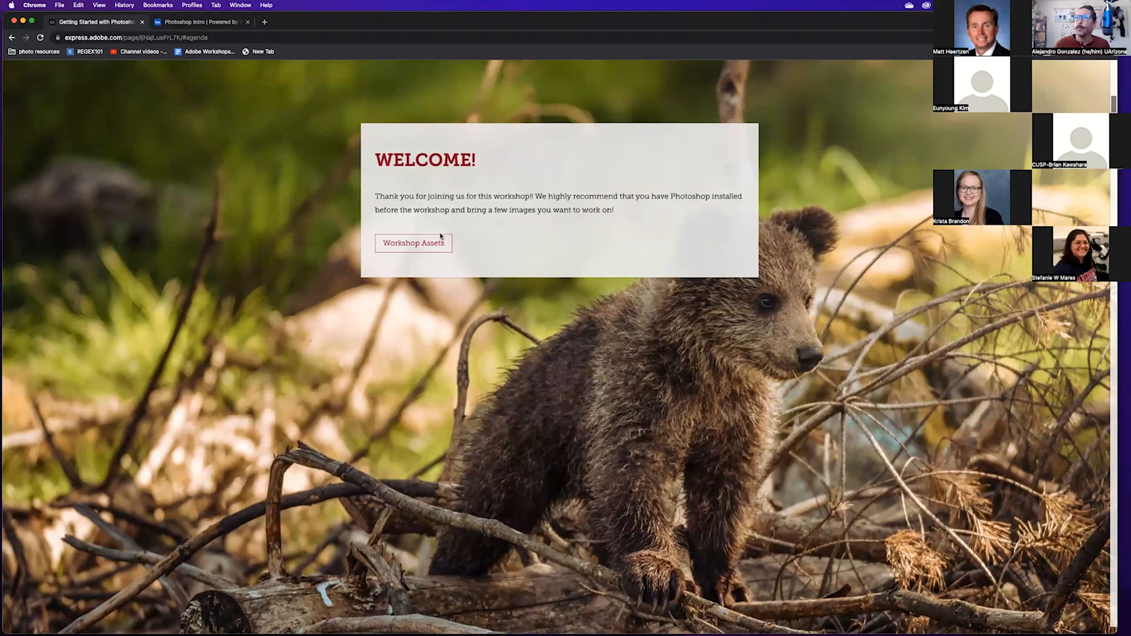
pyautogui.scroll(-5, 446, 289)
pyautogui.scroll(-6, 446, 289)
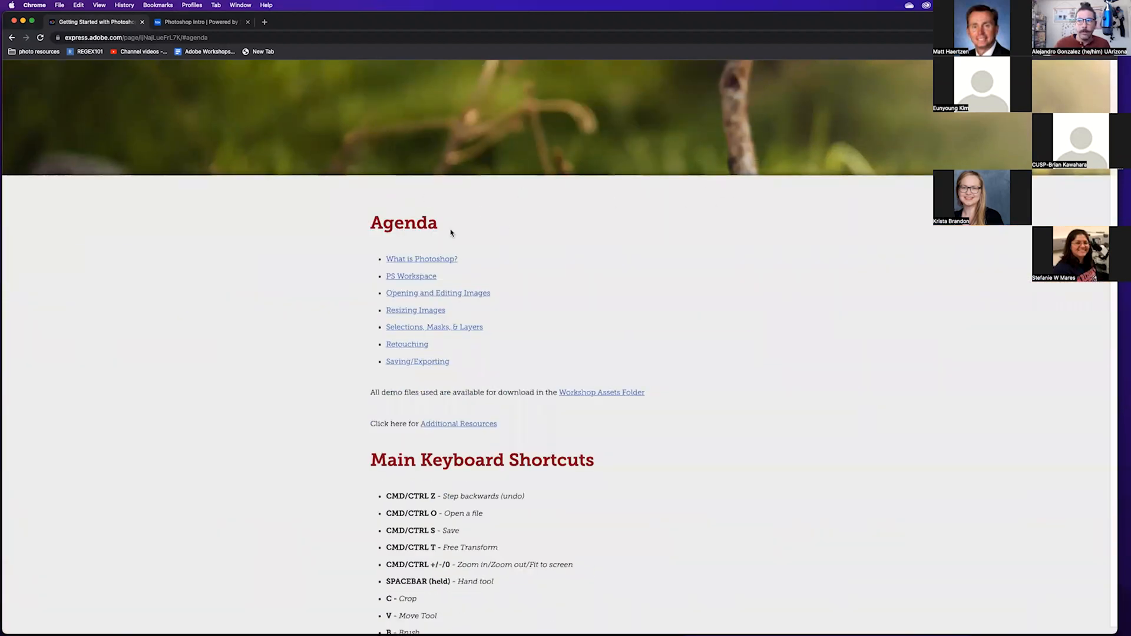
pyautogui.scroll(-1, 555, 412)
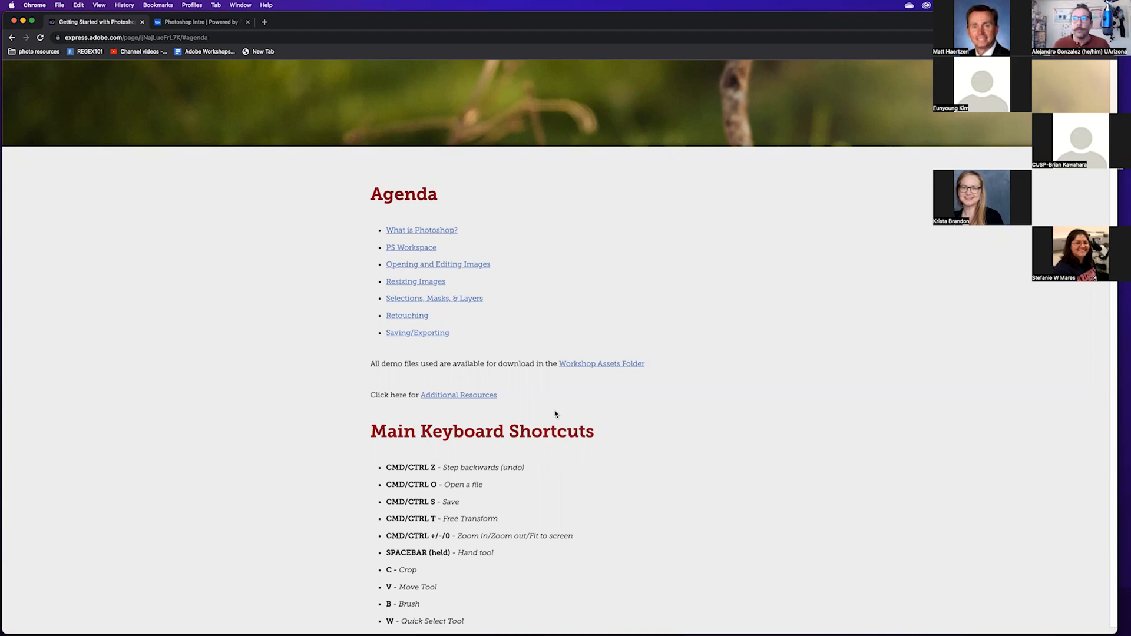
# - View the Resizing Images section from the agenda and return to the top of the page
pyautogui.click(402, 282)
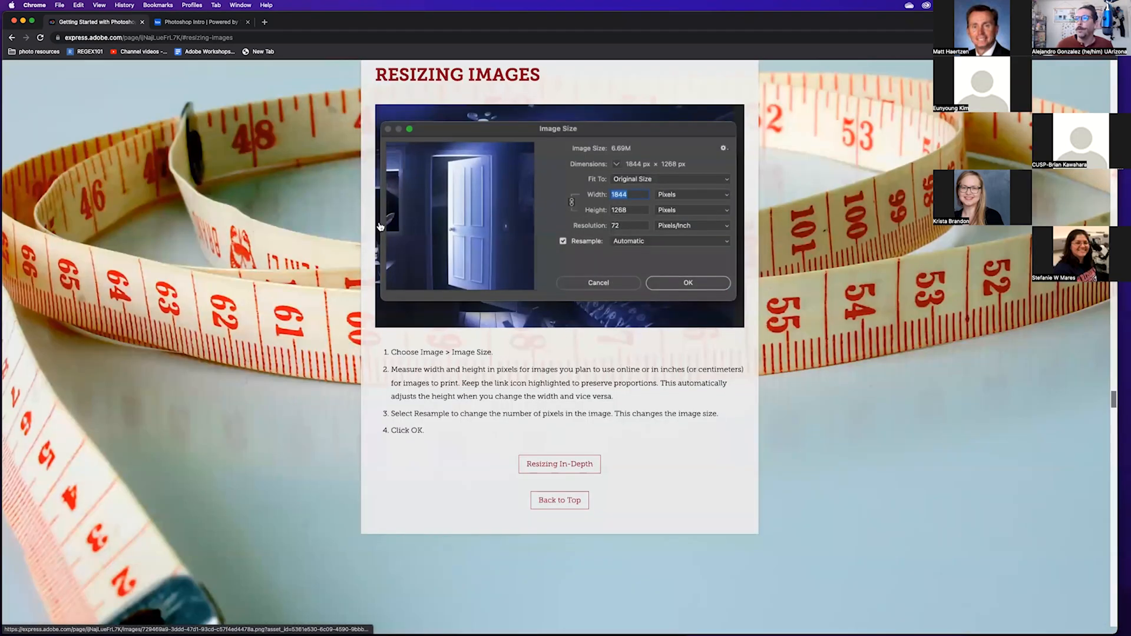
pyautogui.moveTo(392, 402); pyautogui.dragTo(457, 465)
pyautogui.click(457, 464)
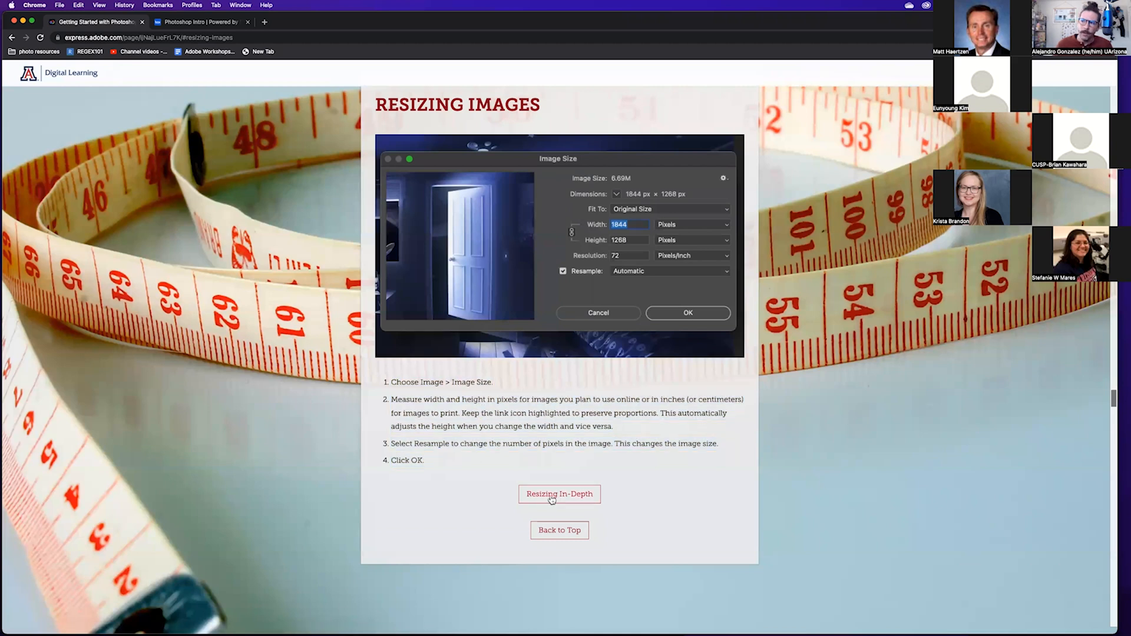
pyautogui.click(553, 532)
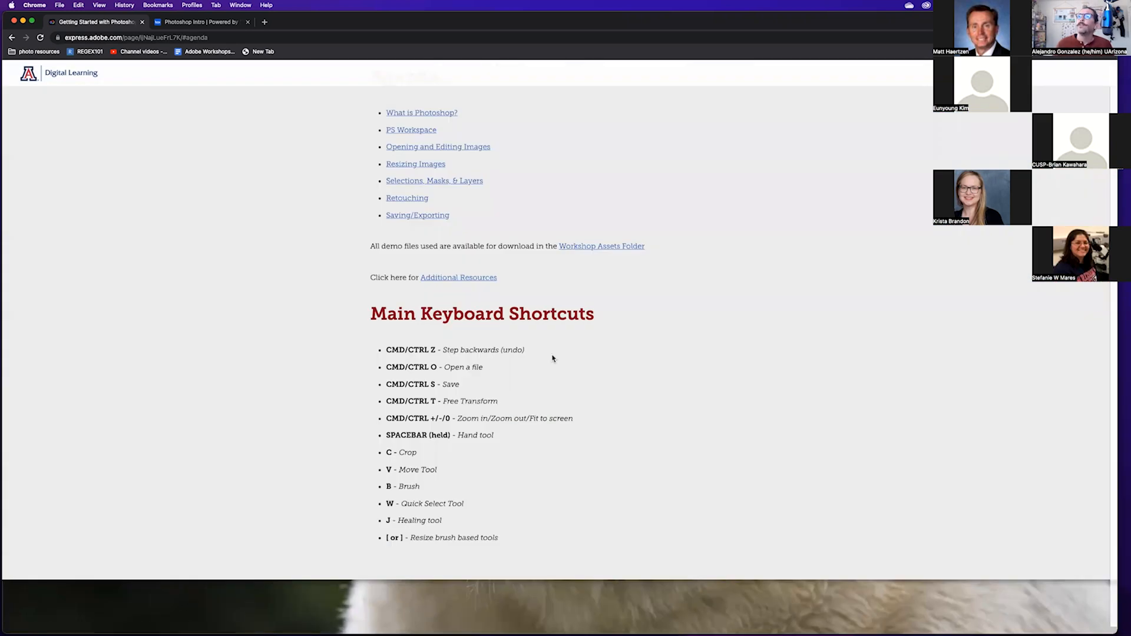
# - Examine the Main Keyboard Shortcuts list below the agenda
pyautogui.scroll(-2, 330, 348)
pyautogui.moveTo(381, 295); pyautogui.dragTo(540, 490)
pyautogui.click(569, 415)
pyautogui.scroll(1, 518, 336)
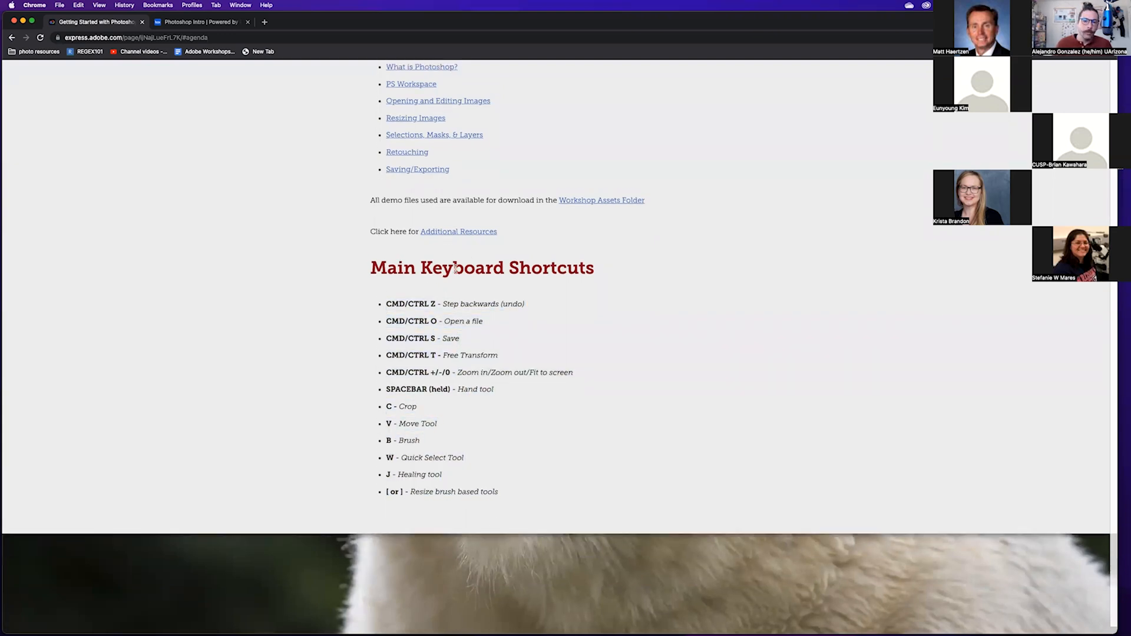
pyautogui.scroll(1, 455, 271)
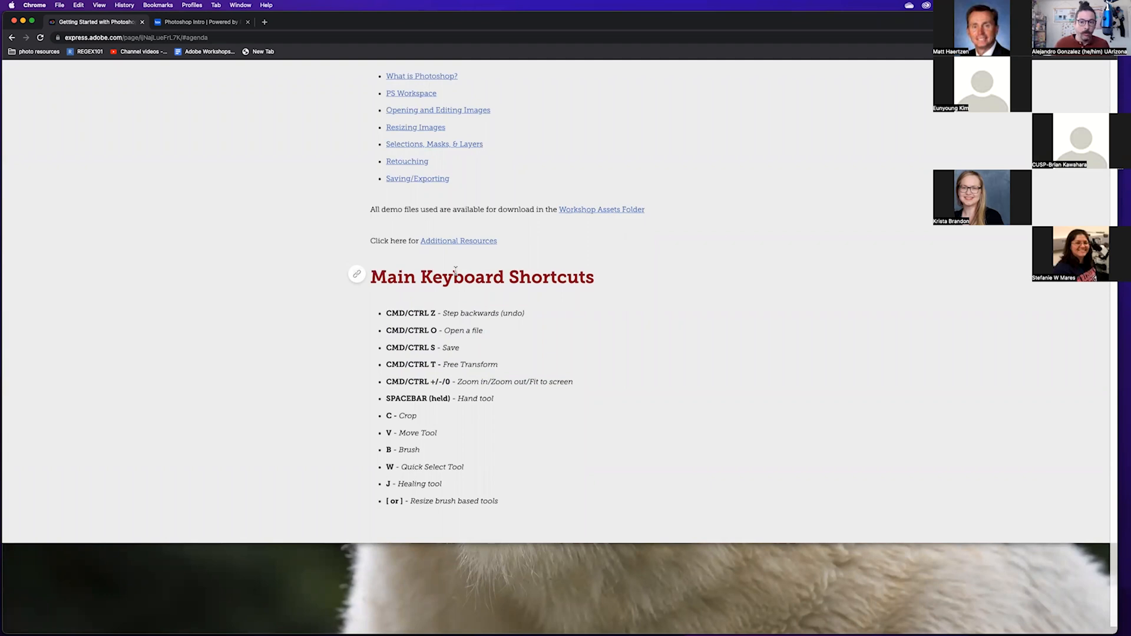
pyautogui.scroll(1, 550, 229)
# - Read the Adobe PHOTOSHOP introduction section further down the workshop page
pyautogui.scroll(-8, 550, 228)
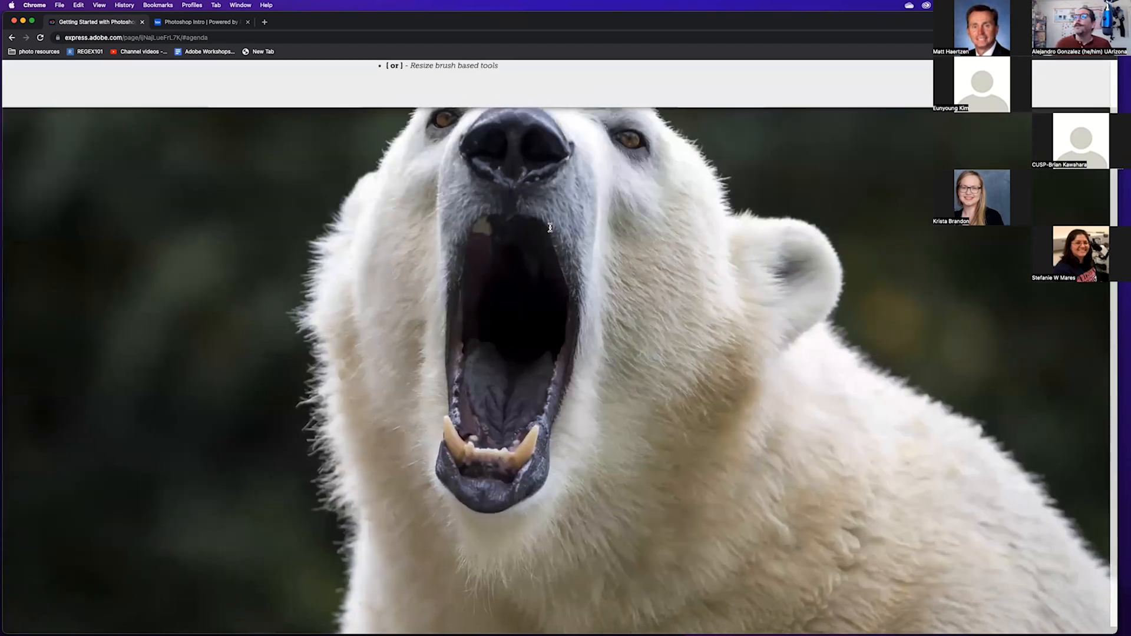
pyautogui.scroll(-10, 550, 227)
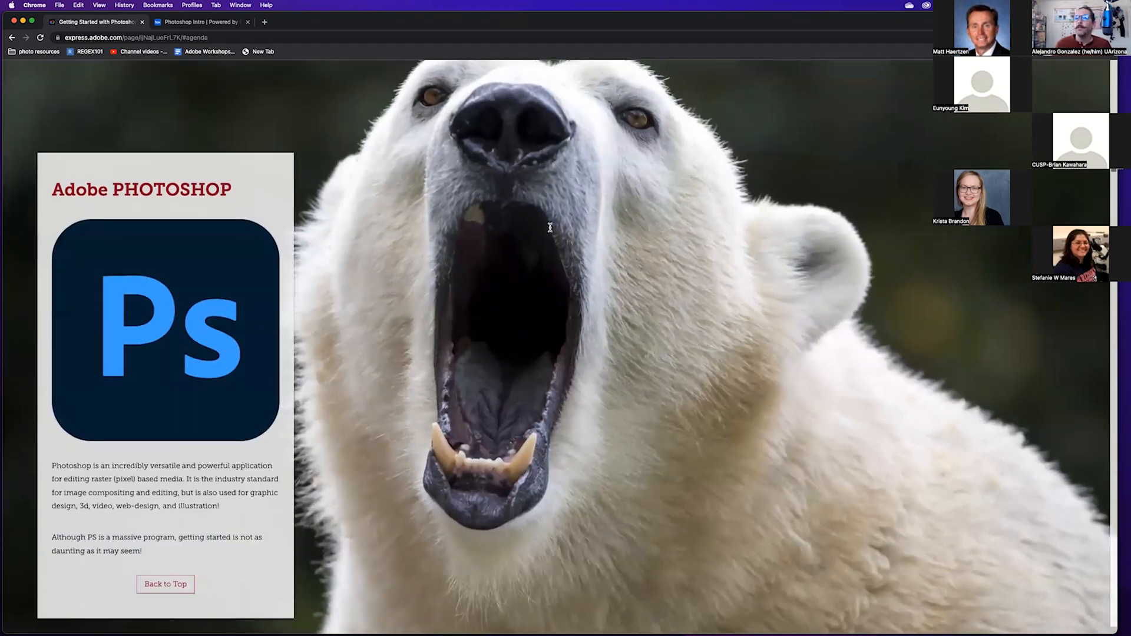
pyautogui.scroll(-1, 550, 227)
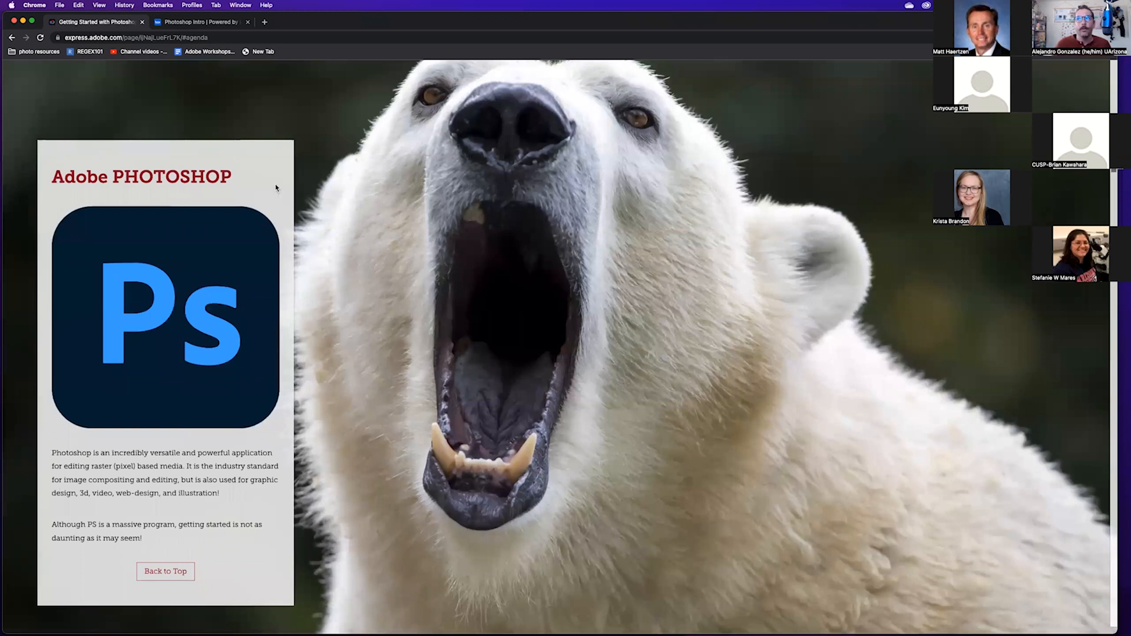
pyautogui.scroll(1, 274, 184)
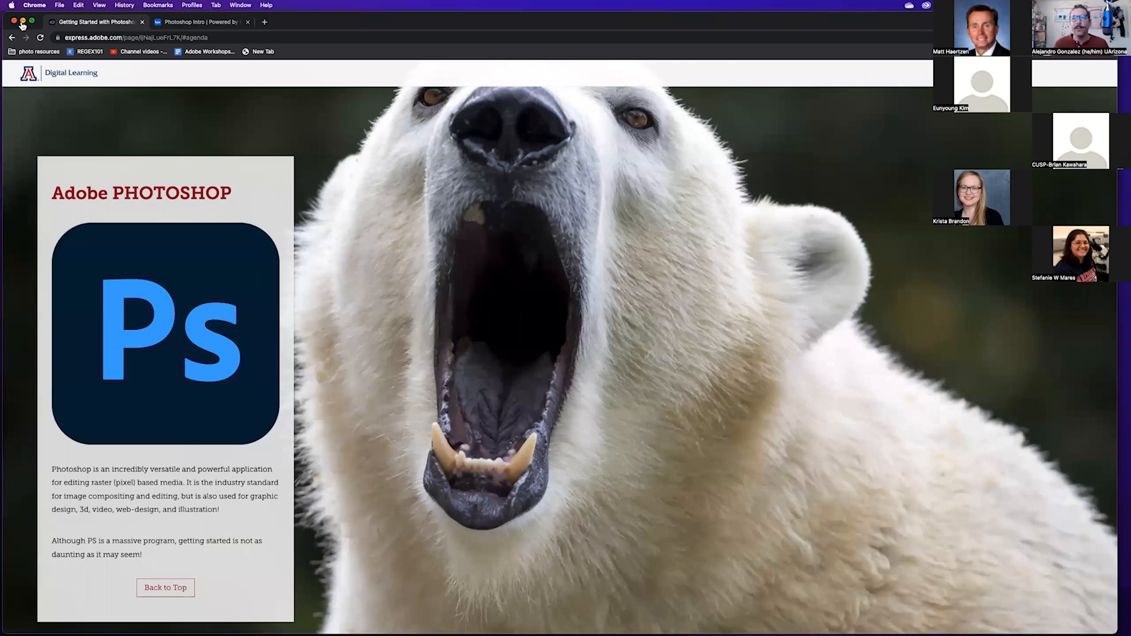
# - Switch to Photoshop, expand its window to fill the screen, and show the Adjustments options
pyautogui.click(23, 22)
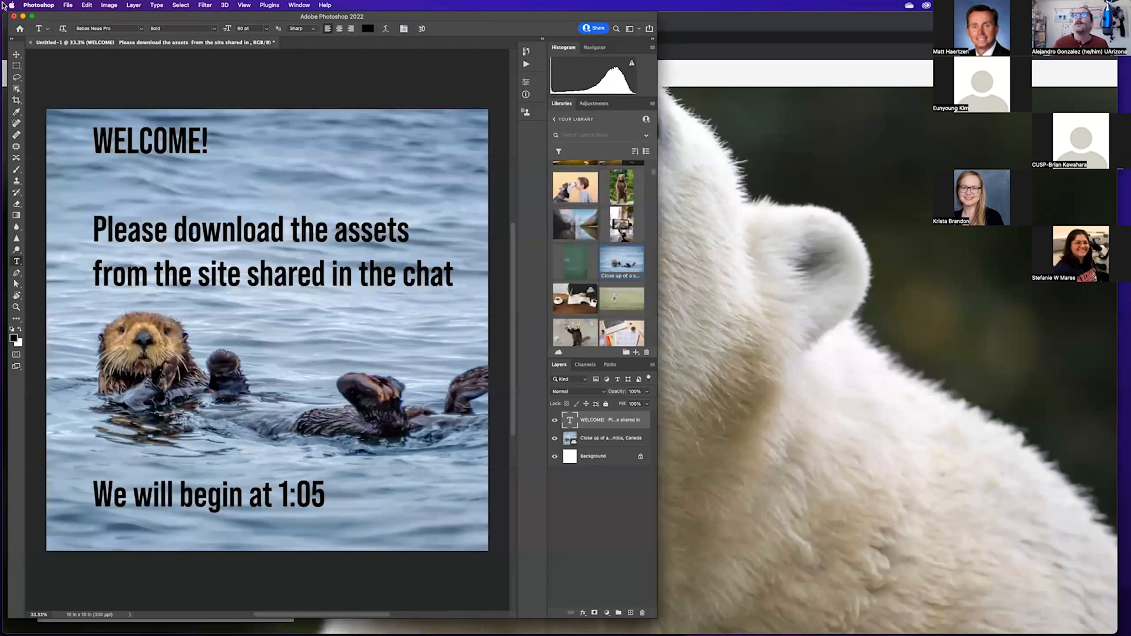
pyautogui.click(32, 16)
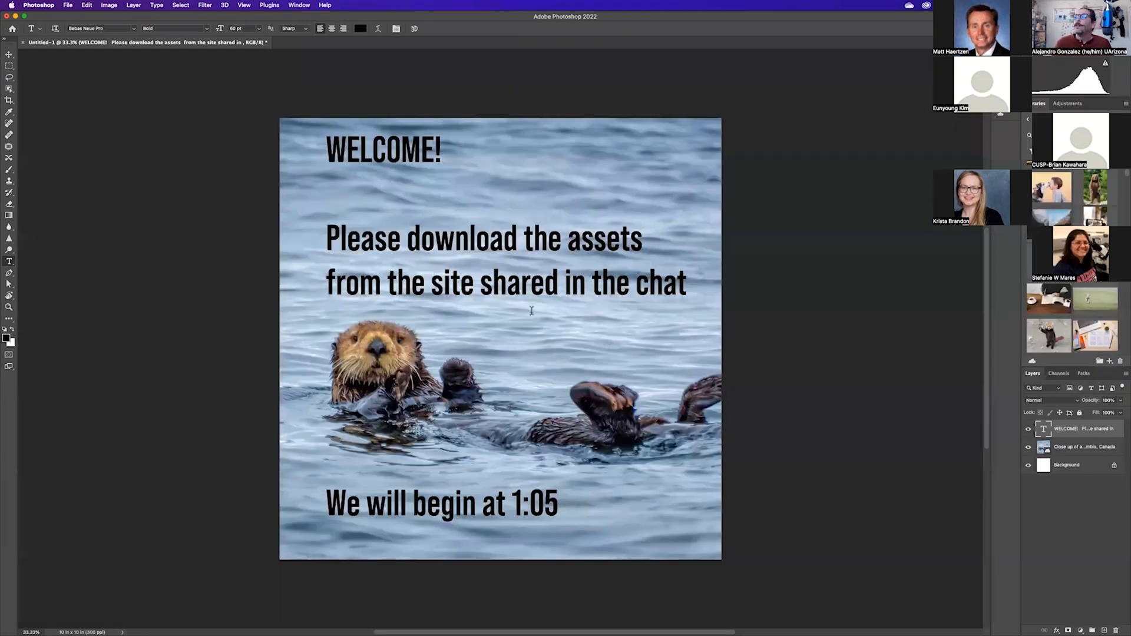
pyautogui.click(1069, 104)
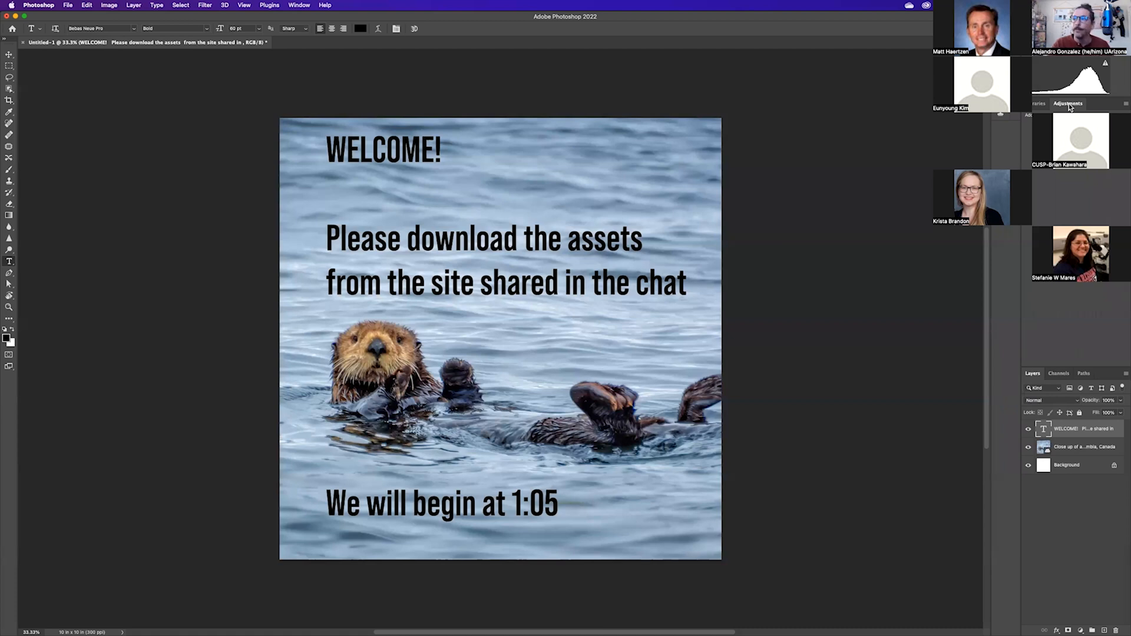
# - Close the untitled welcome document to return to the home screen
pyautogui.click(23, 43)
pyautogui.click(564, 231)
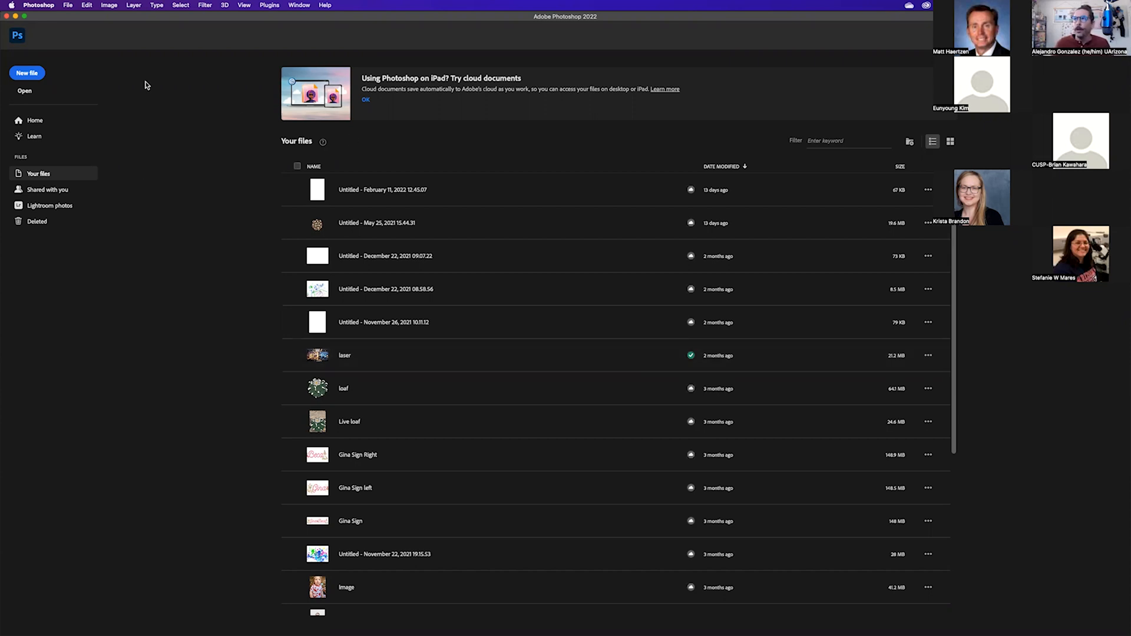
# - Start a new file and examine its width, height, resolution and measurement unit options
pyautogui.click(27, 73)
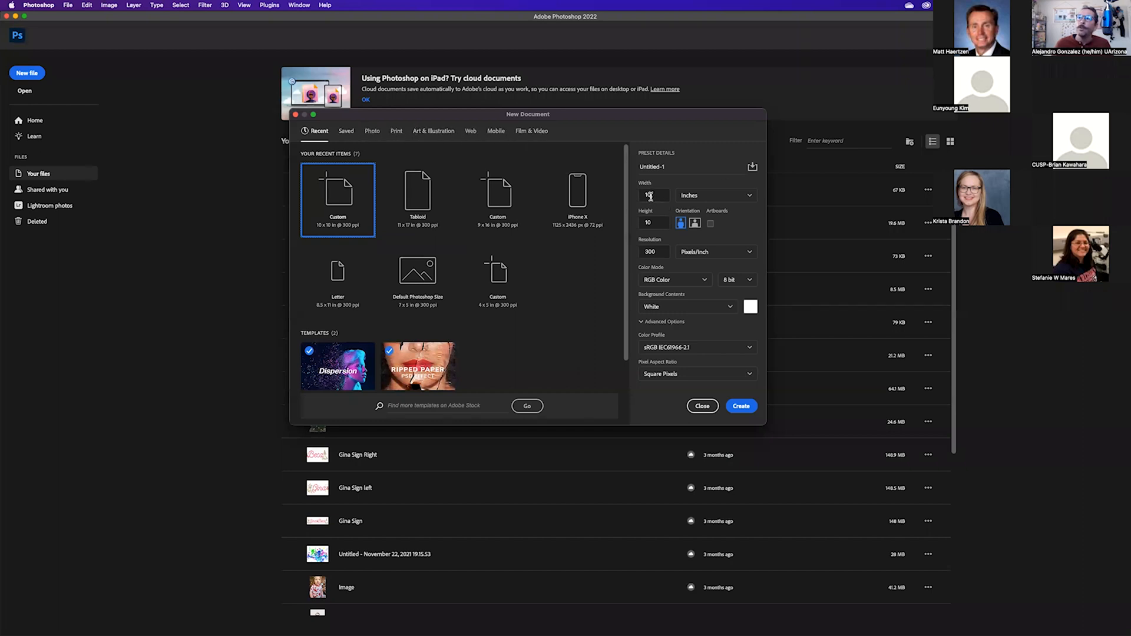
pyautogui.click(704, 199)
pyautogui.click(655, 217)
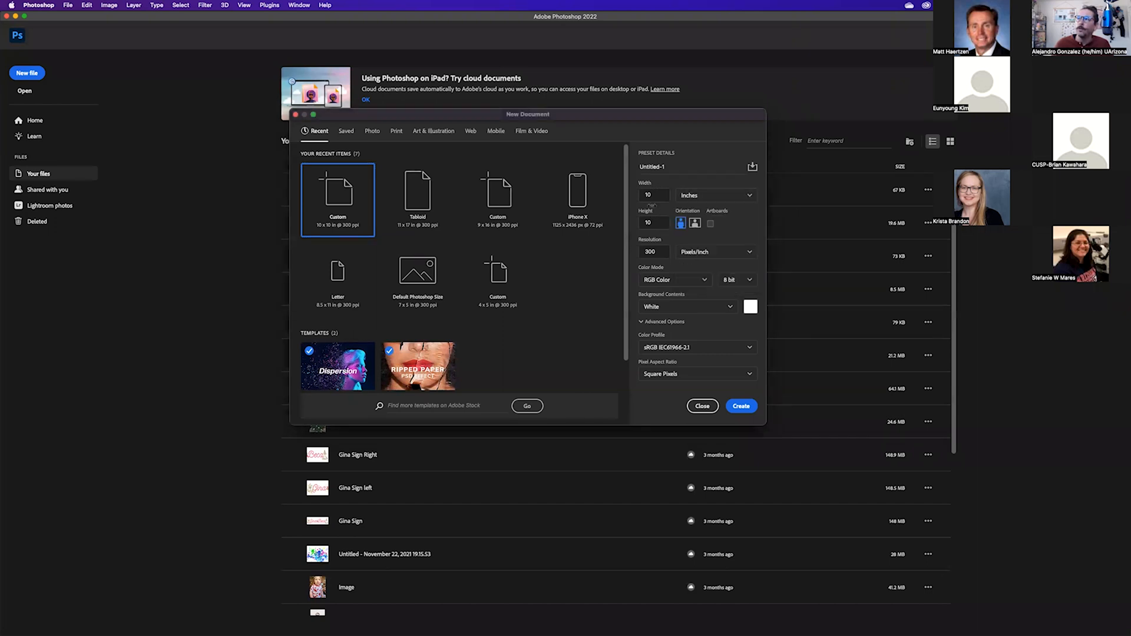
pyautogui.click(656, 253)
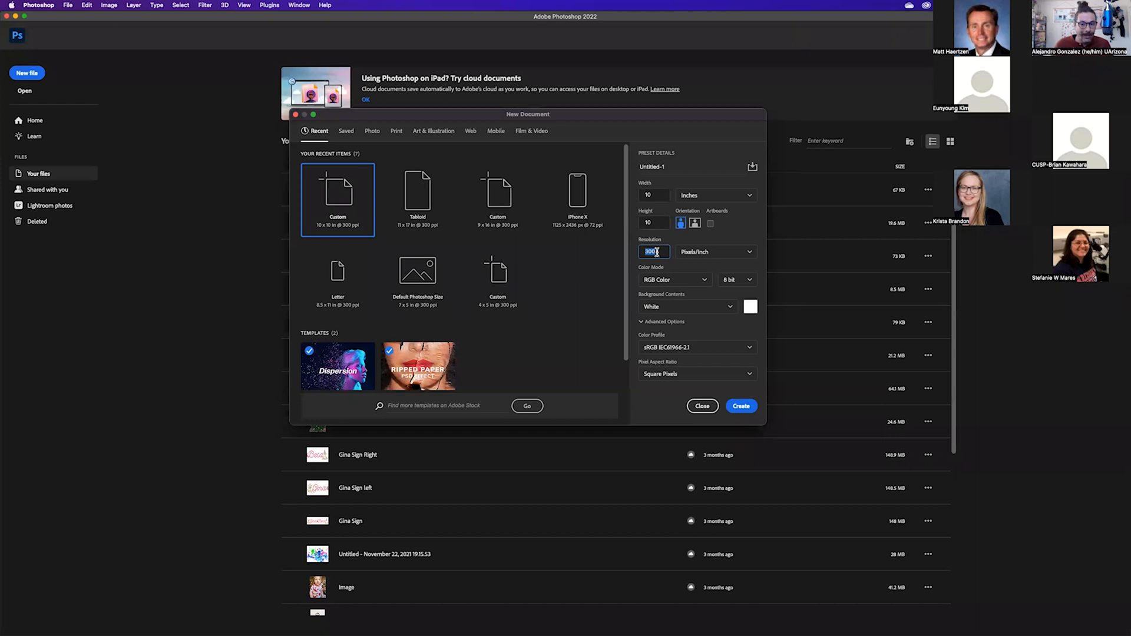
pyautogui.click(713, 196)
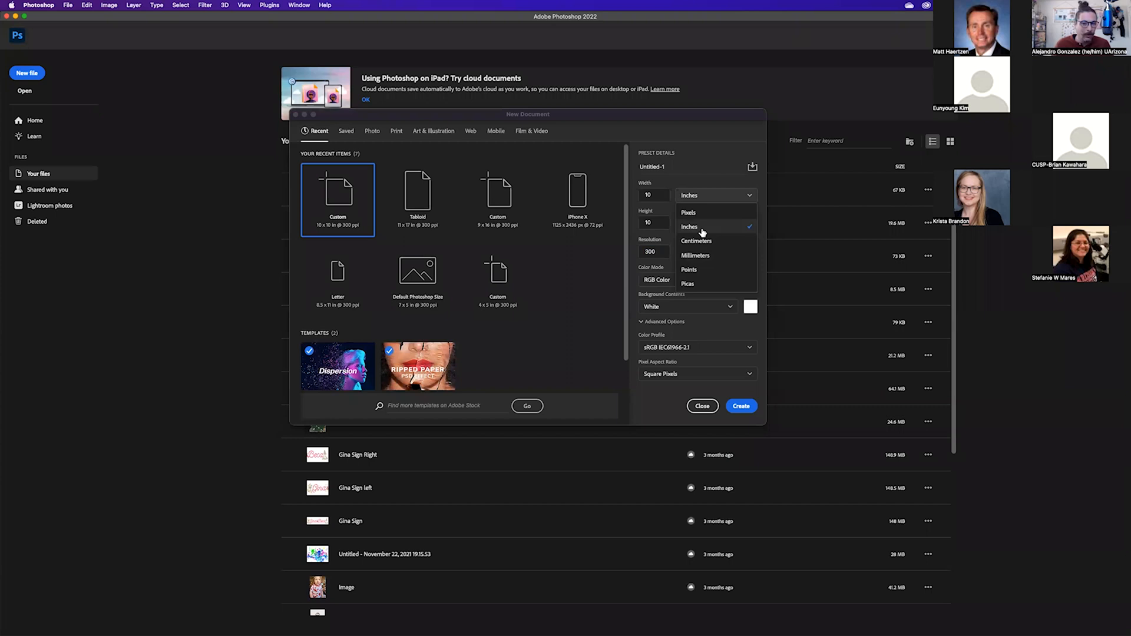
pyautogui.click(713, 175)
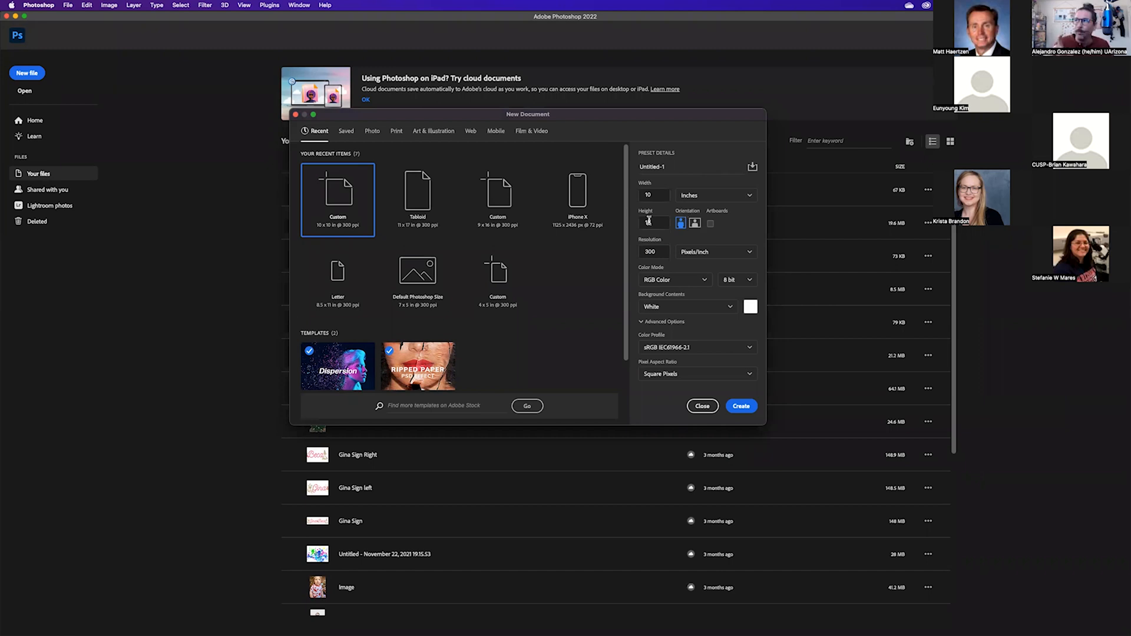
# - Set the new document's measurement unit to Pixels and close the setup without creating the file
pyautogui.click(713, 196)
pyautogui.click(683, 206)
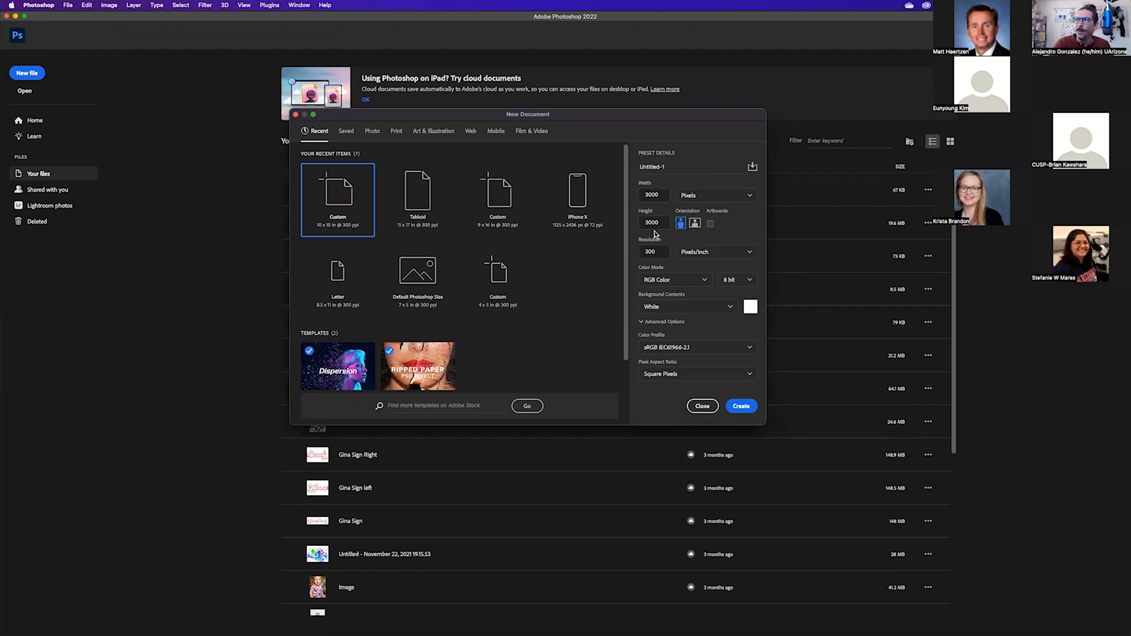
pyautogui.moveTo(644, 195); pyautogui.dragTo(666, 195)
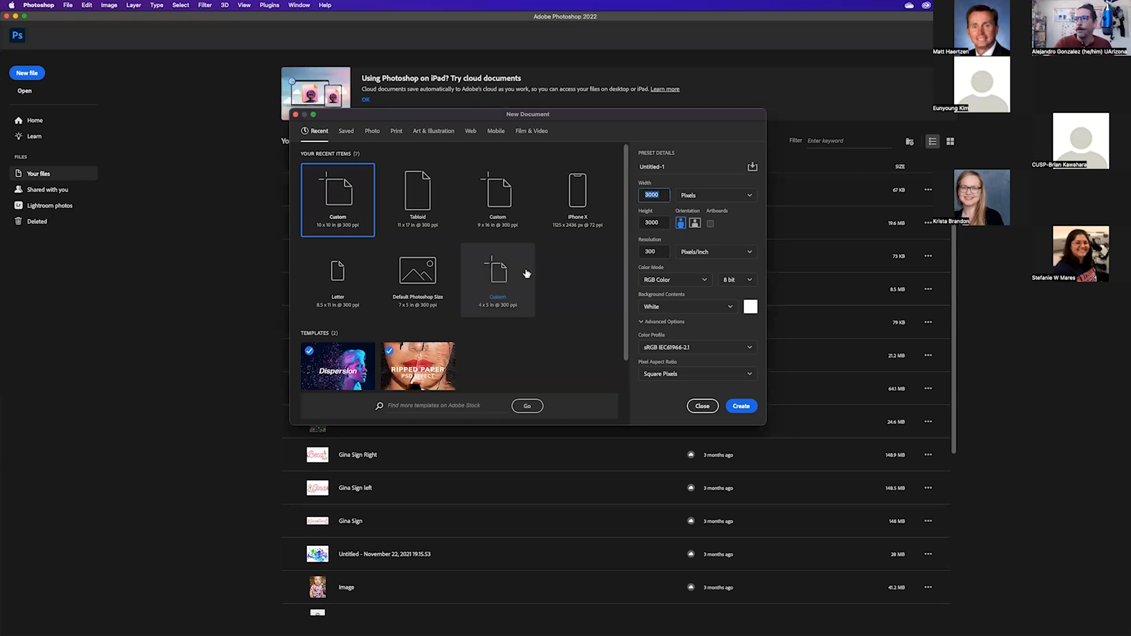
pyautogui.click(698, 406)
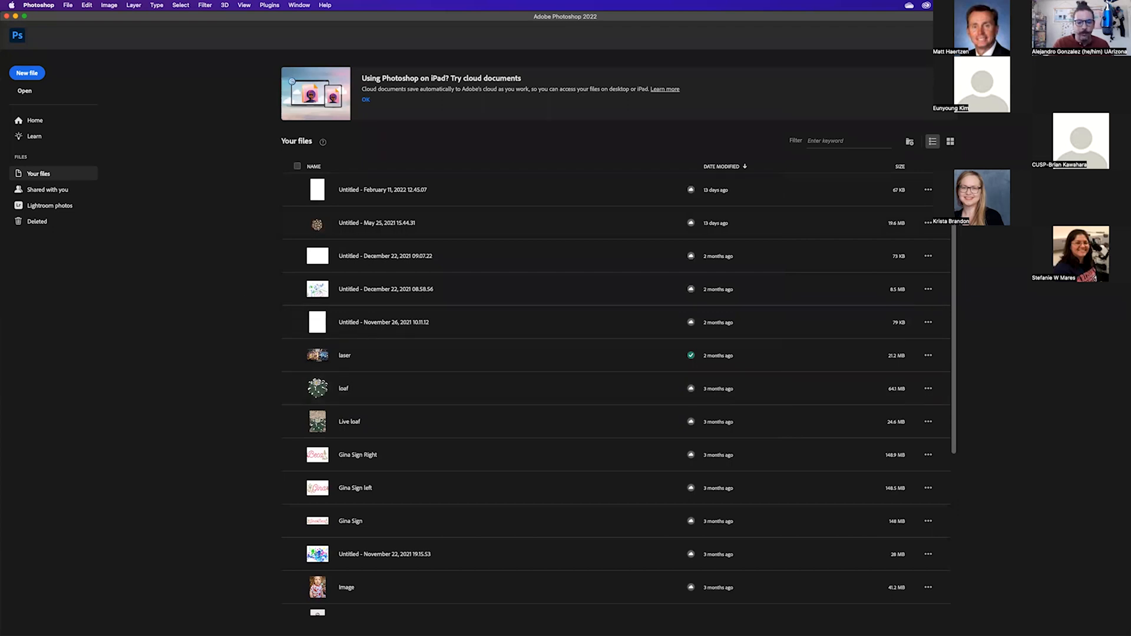
# - Switch to Finder and open the 1 Pizza folder inside the Photoshop Intro folder
pyautogui.press('super+Tab')
pyautogui.moveTo(757, 411); pyautogui.dragTo(572, 231)
pyautogui.click(602, 233)
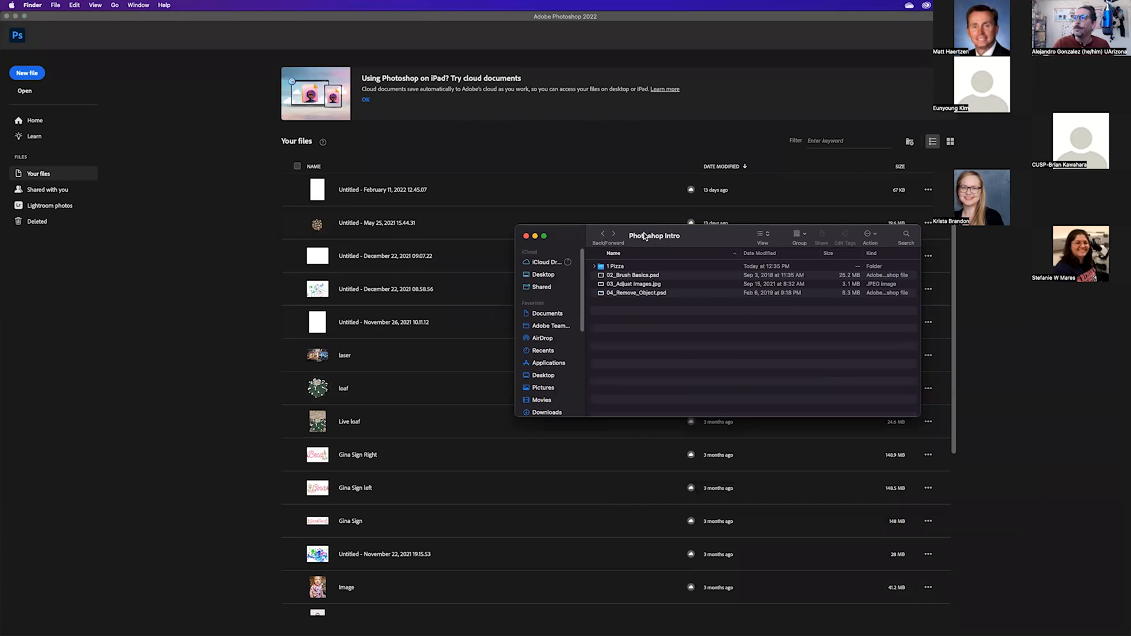
pyautogui.doubleClick(600, 269)
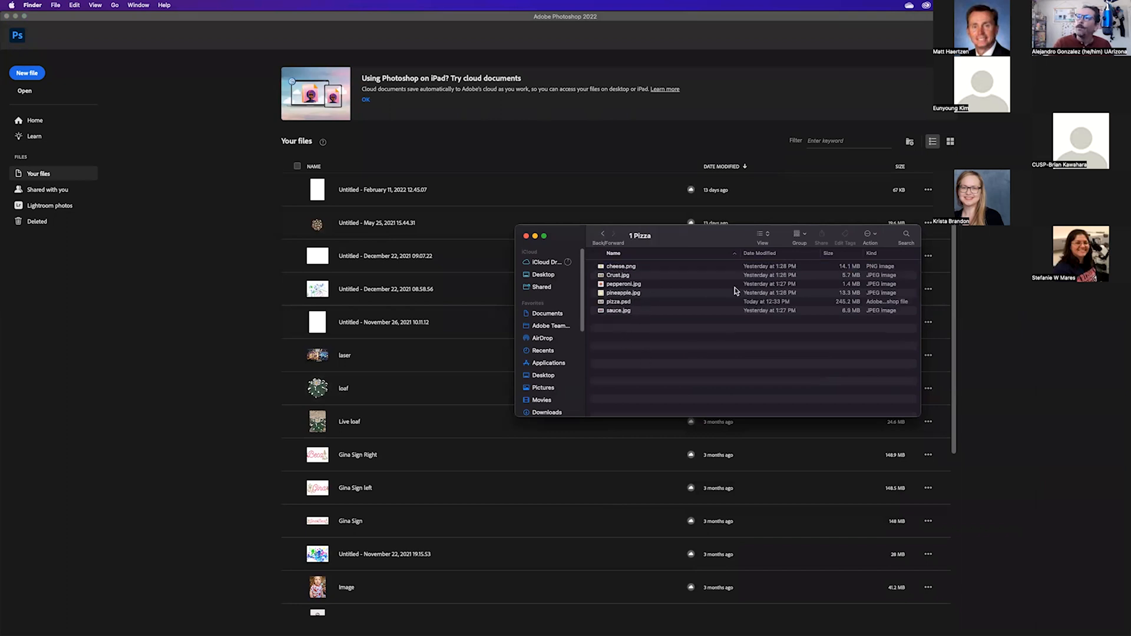
# - Select pizza.psd and look at the applications it can be opened with
pyautogui.click(616, 303)
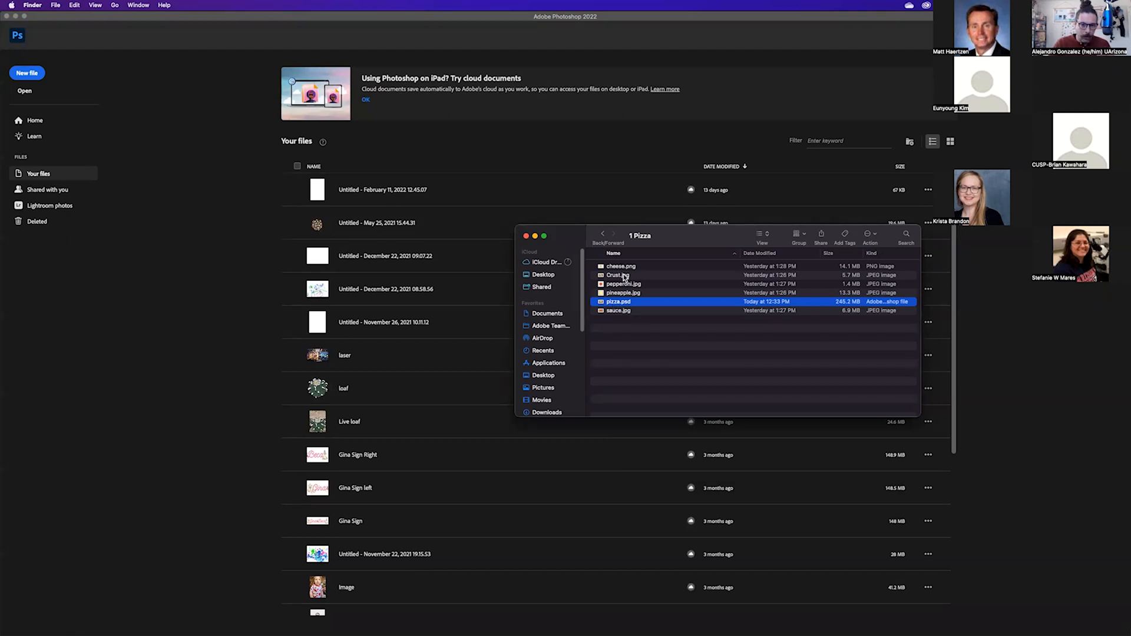
pyautogui.rightClick(613, 302)
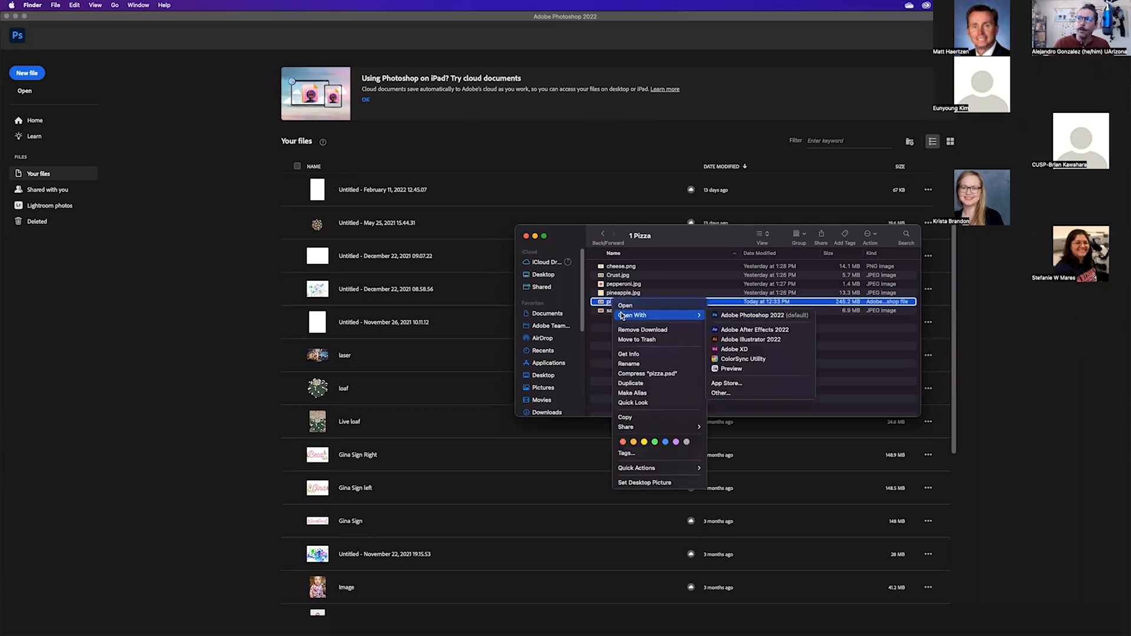
pyautogui.click(599, 334)
# - Switch back to Photoshop and look at its commands for opening a file
pyautogui.click(221, 143)
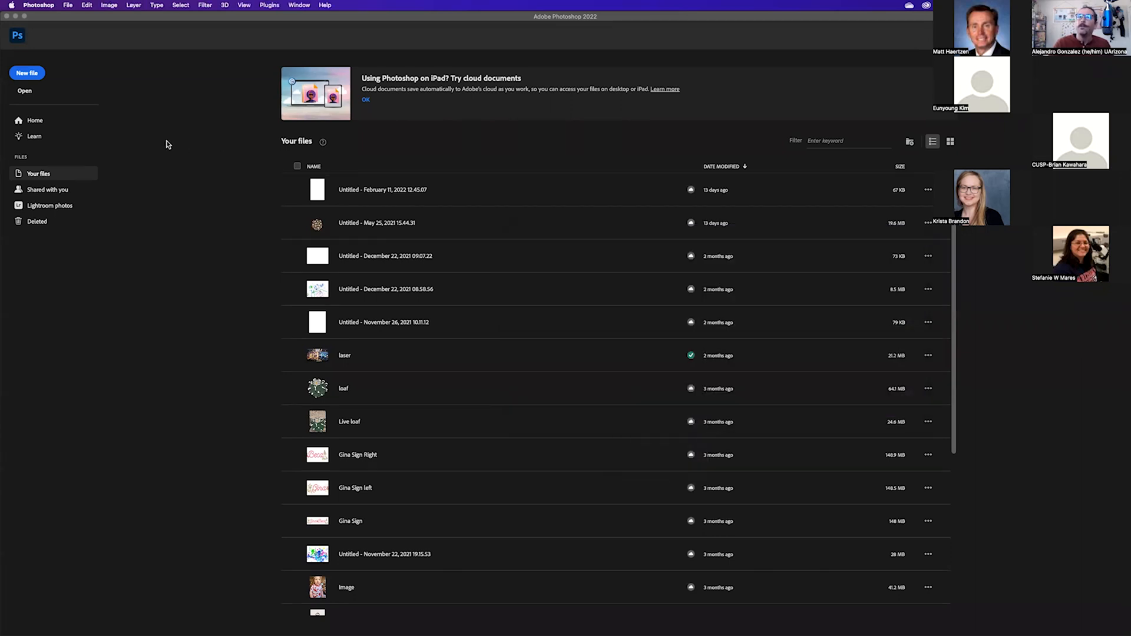
pyautogui.click(72, 6)
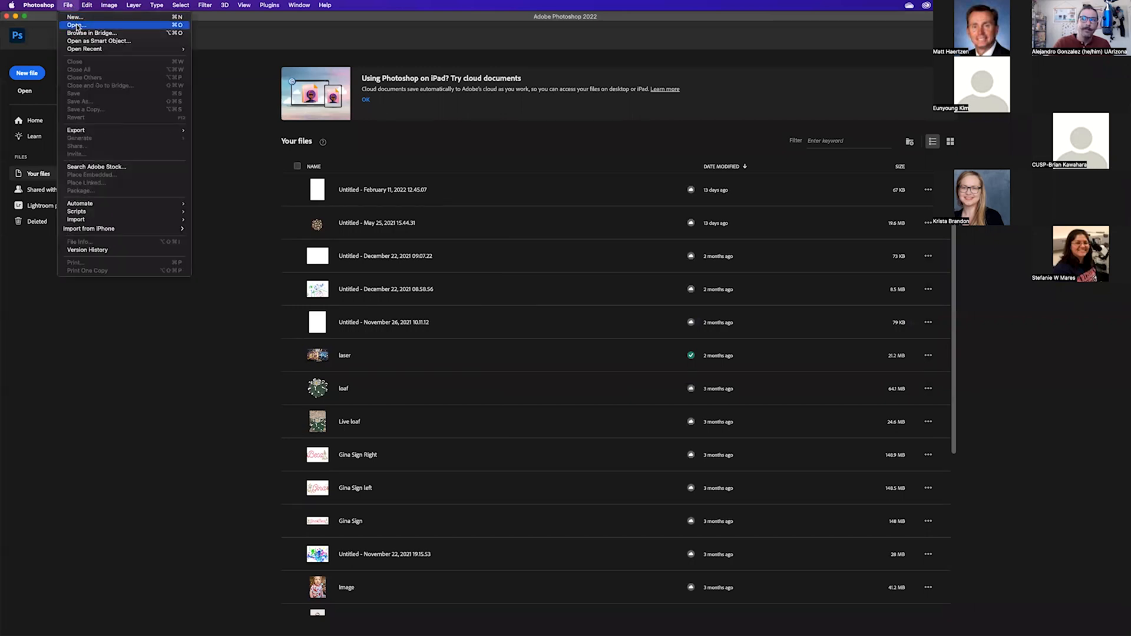
pyautogui.click(73, 6)
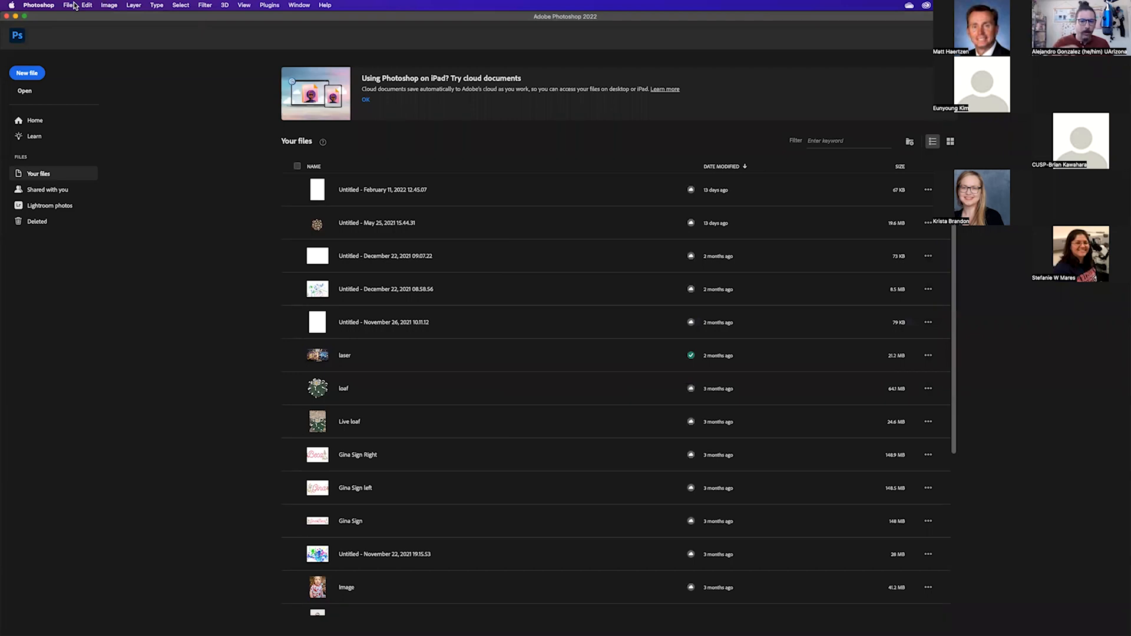
# - Open pizza.psd from the 1 Pizza folder
pyautogui.click(63, 6)
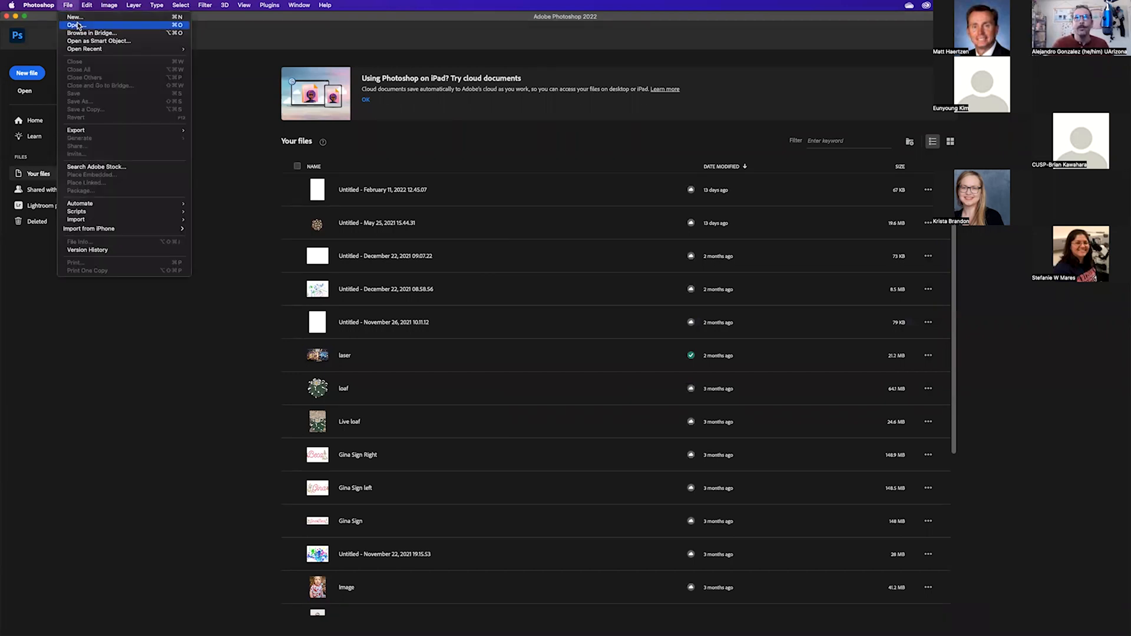
pyautogui.click(77, 25)
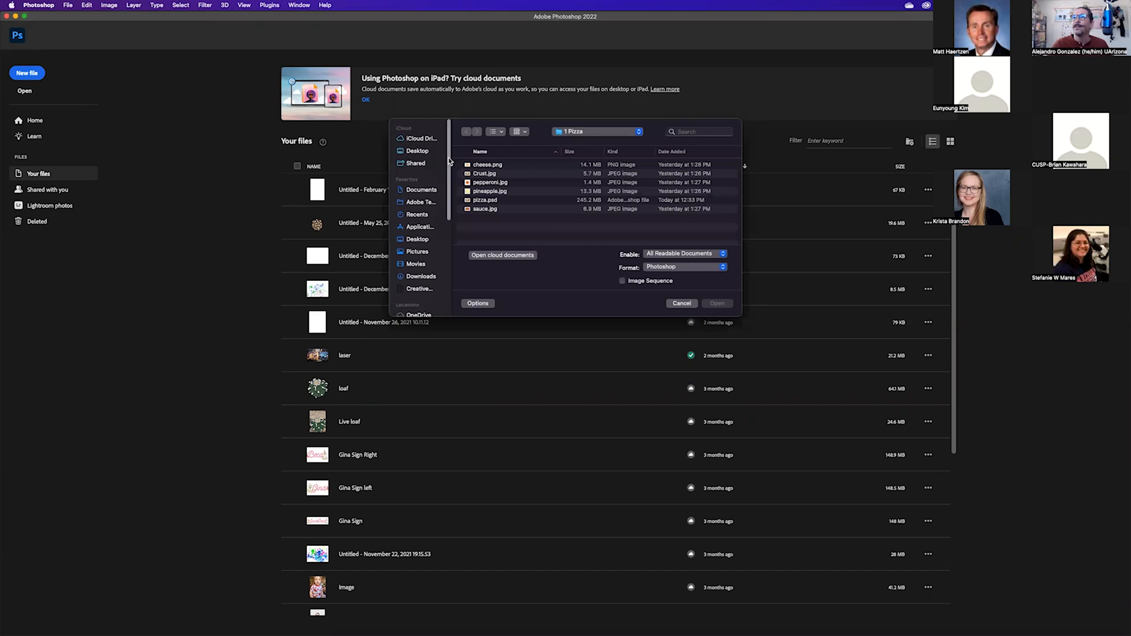
pyautogui.click(482, 201)
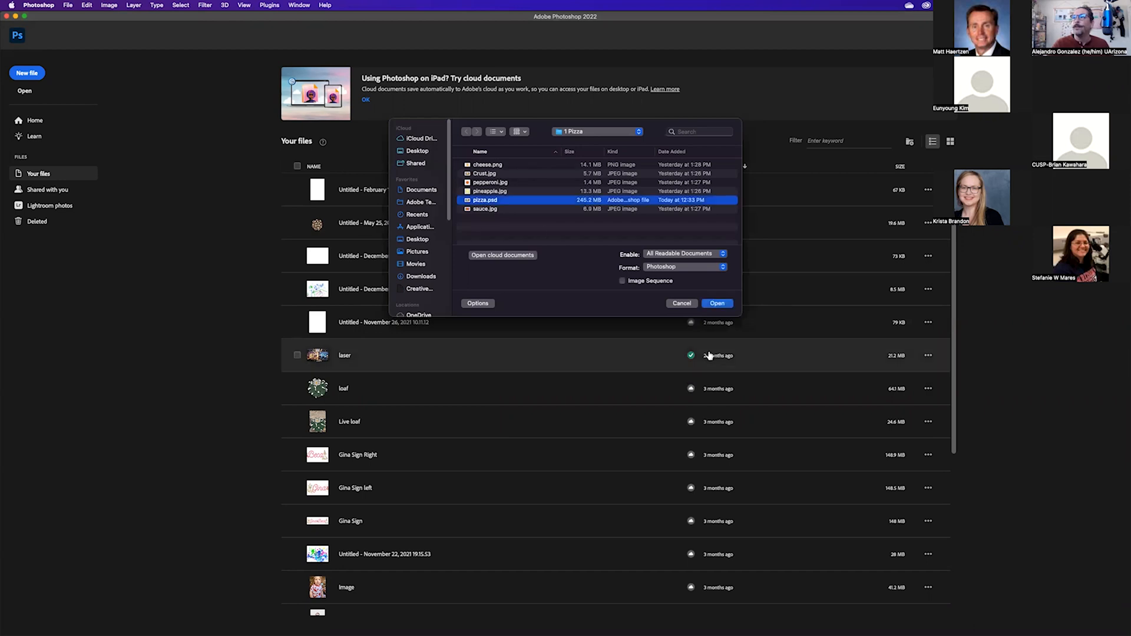
pyautogui.click(713, 304)
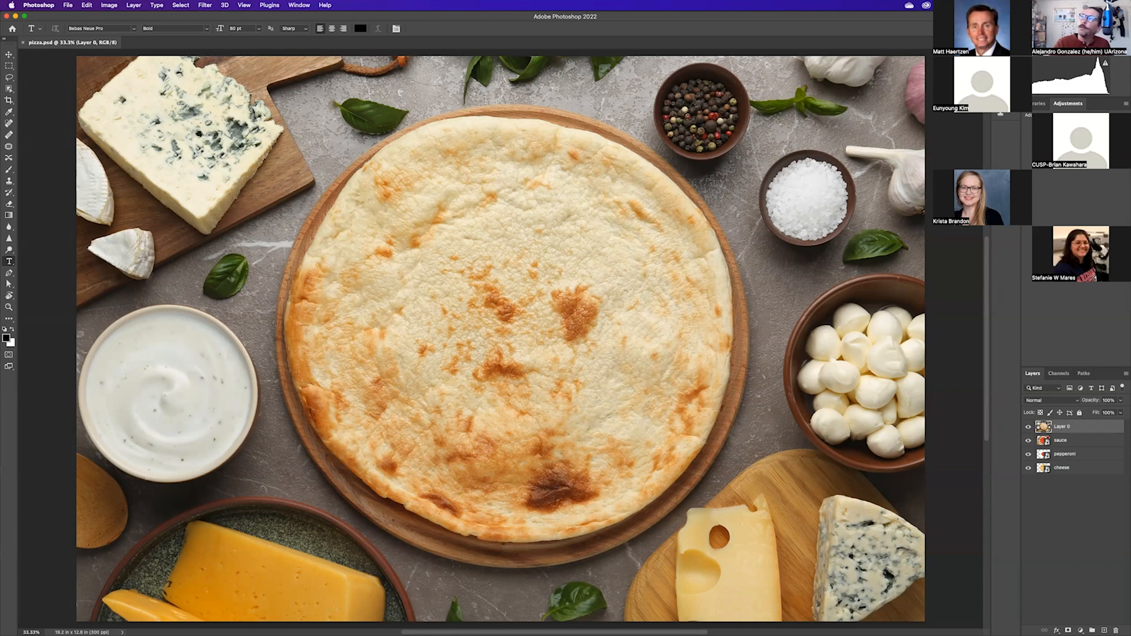
# - Switch the workspace from Photography to Essentials and back to Photography
pyautogui.click(1110, 28)
pyautogui.press('Escape')
pyautogui.click(1108, 28)
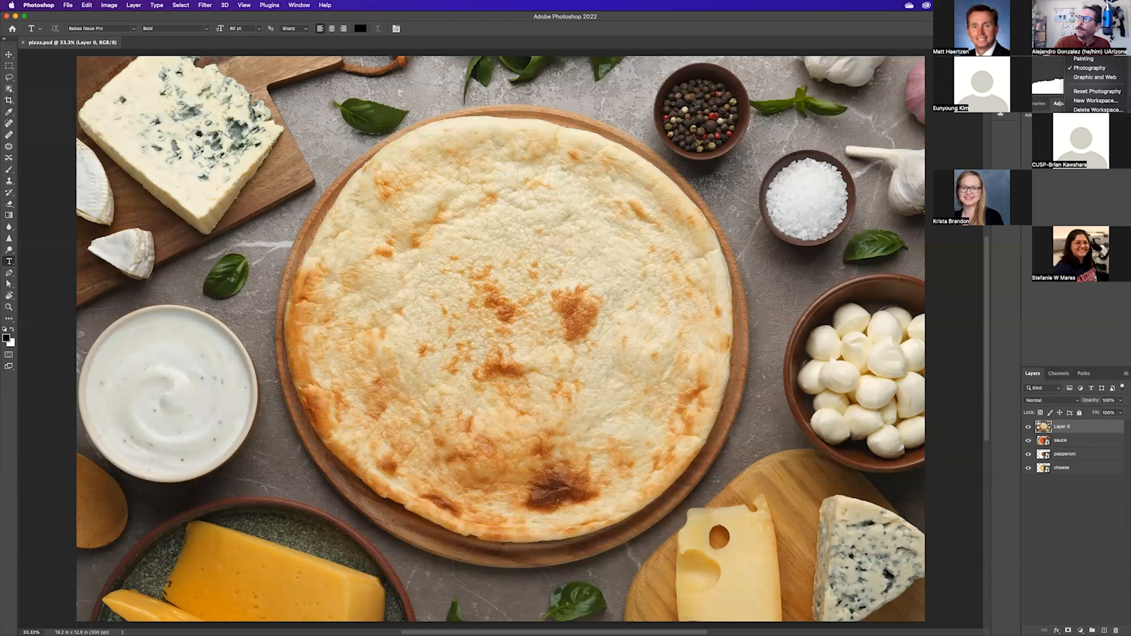
pyautogui.click(1092, 64)
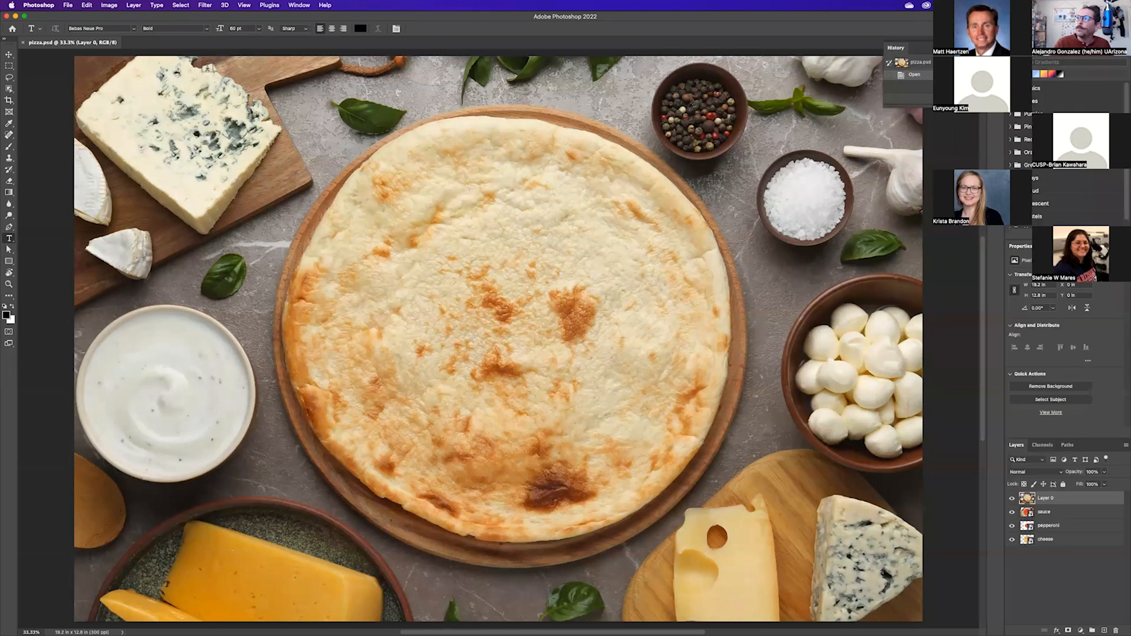
pyautogui.click(1108, 29)
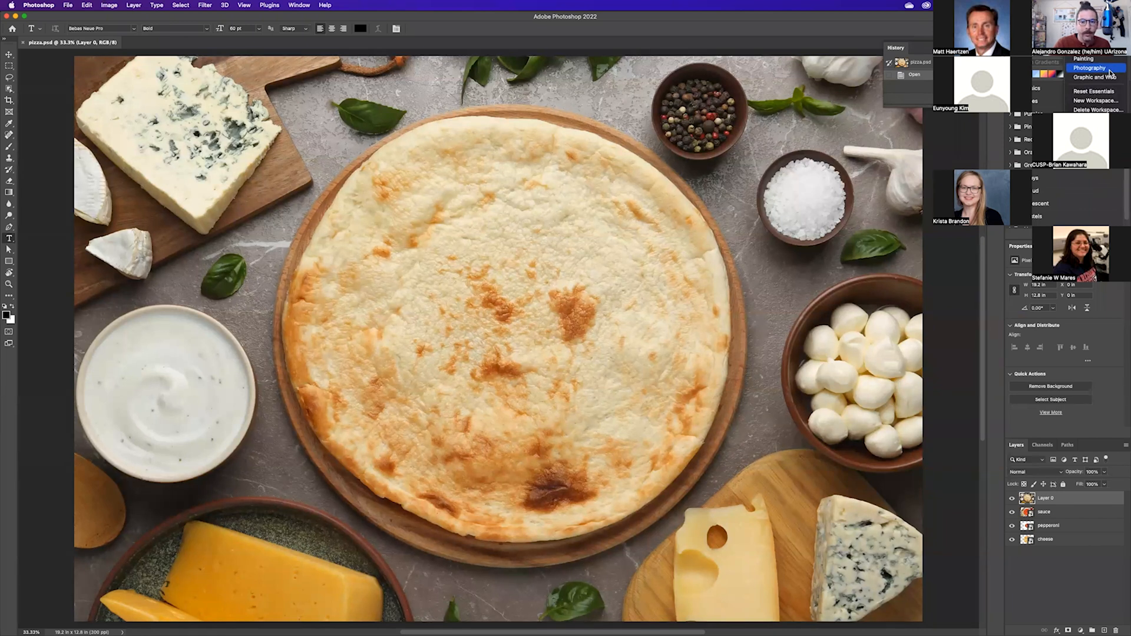
pyautogui.click(1089, 68)
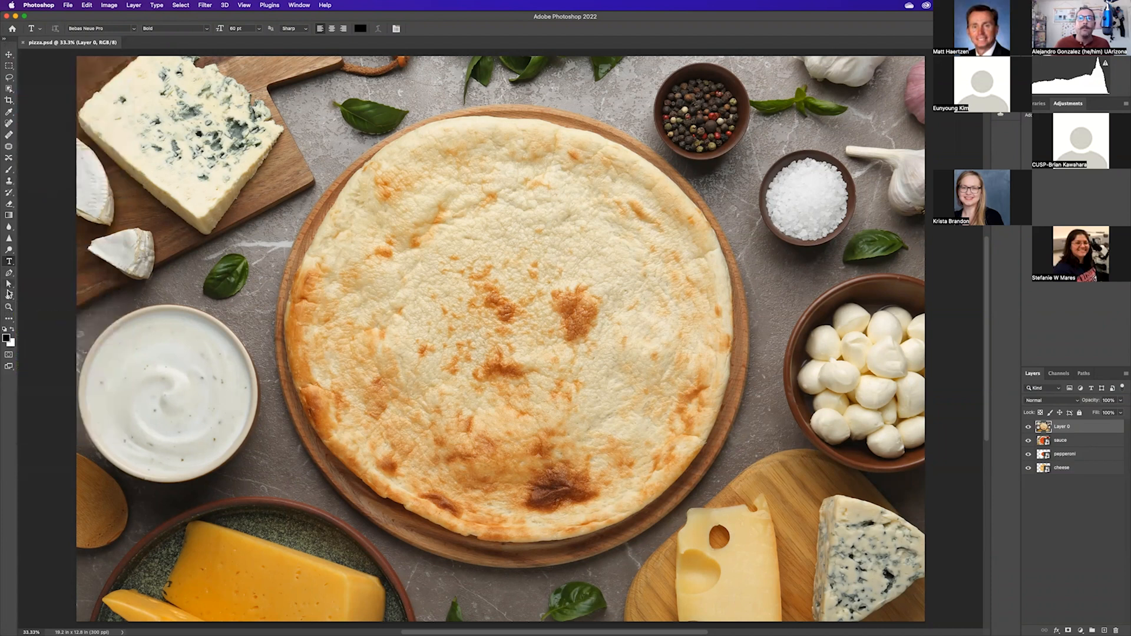
# - Look through the additional tools collected at the end of the toolbar
pyautogui.click(9, 321)
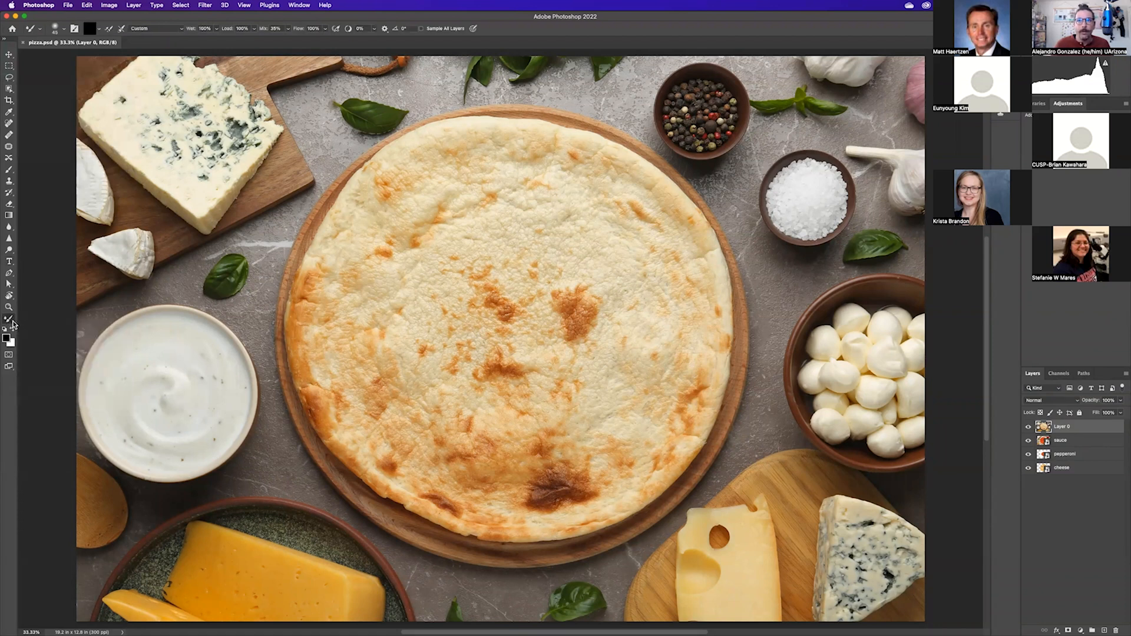
pyautogui.click(11, 323)
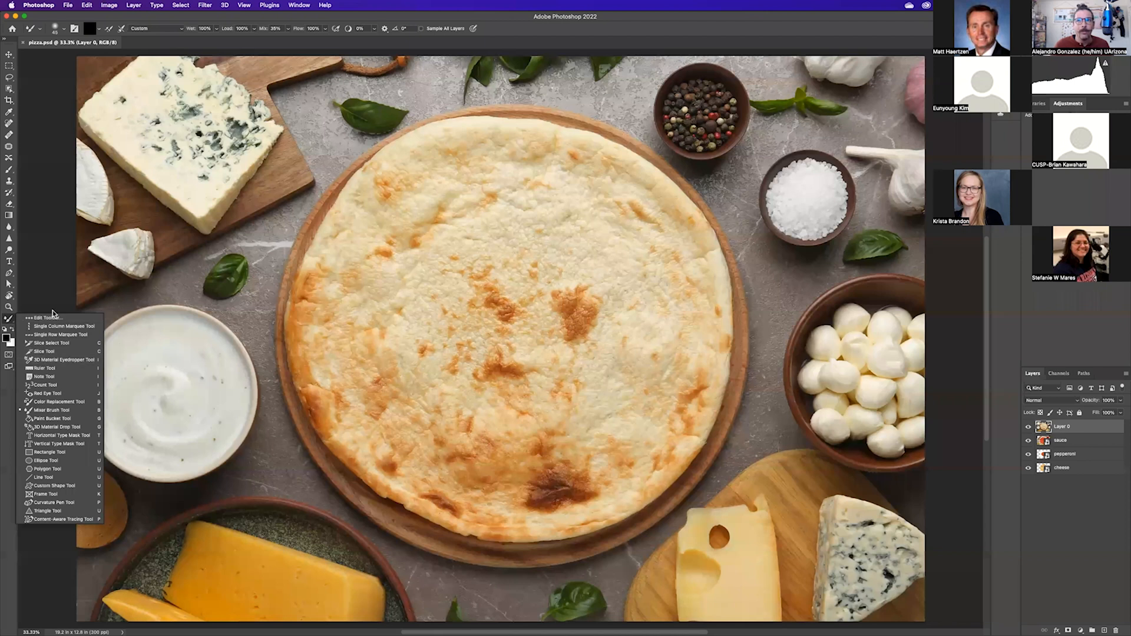
pyautogui.click(11, 323)
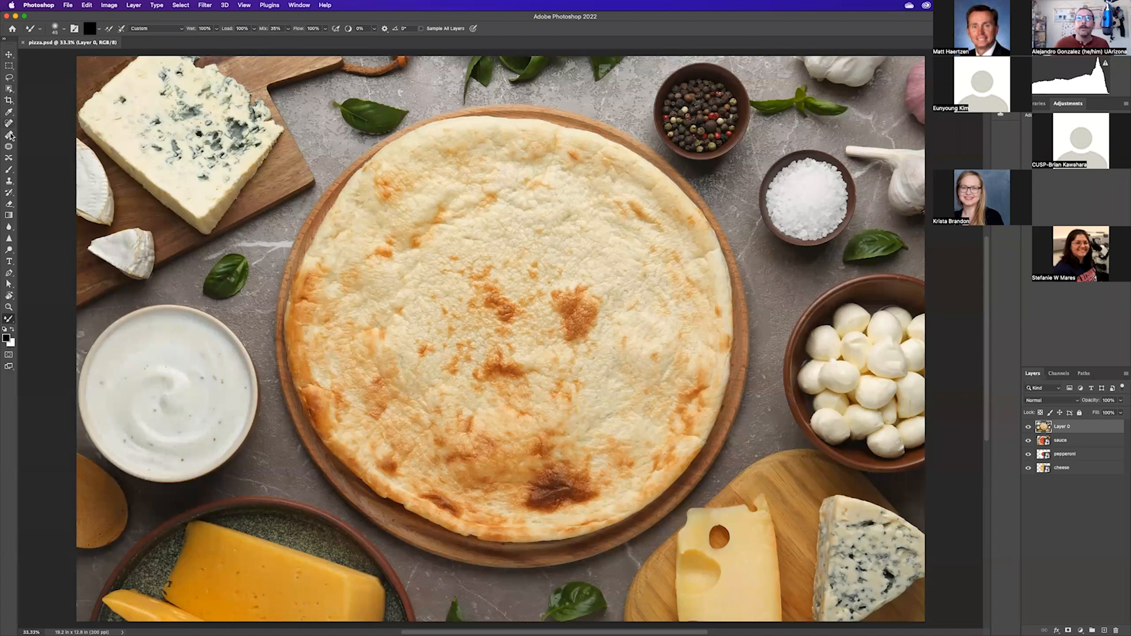
# - Look at the tools grouped with the Move tool and the Object Selection tool, and preview selectable objects with Object Selection
pyautogui.click(10, 56)
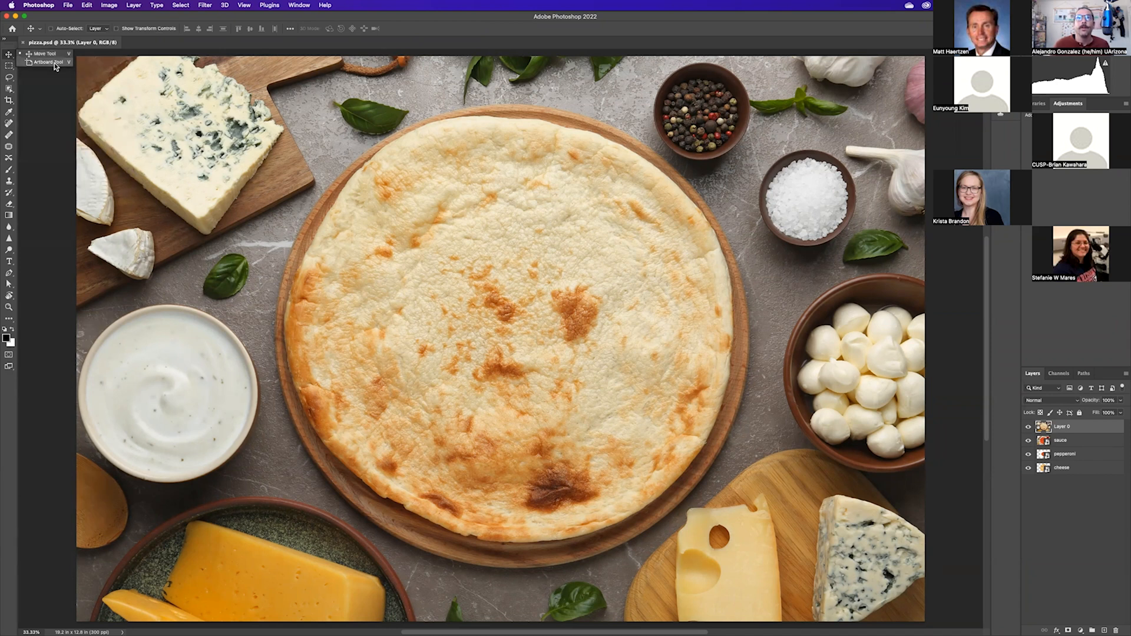
pyautogui.click(12, 56)
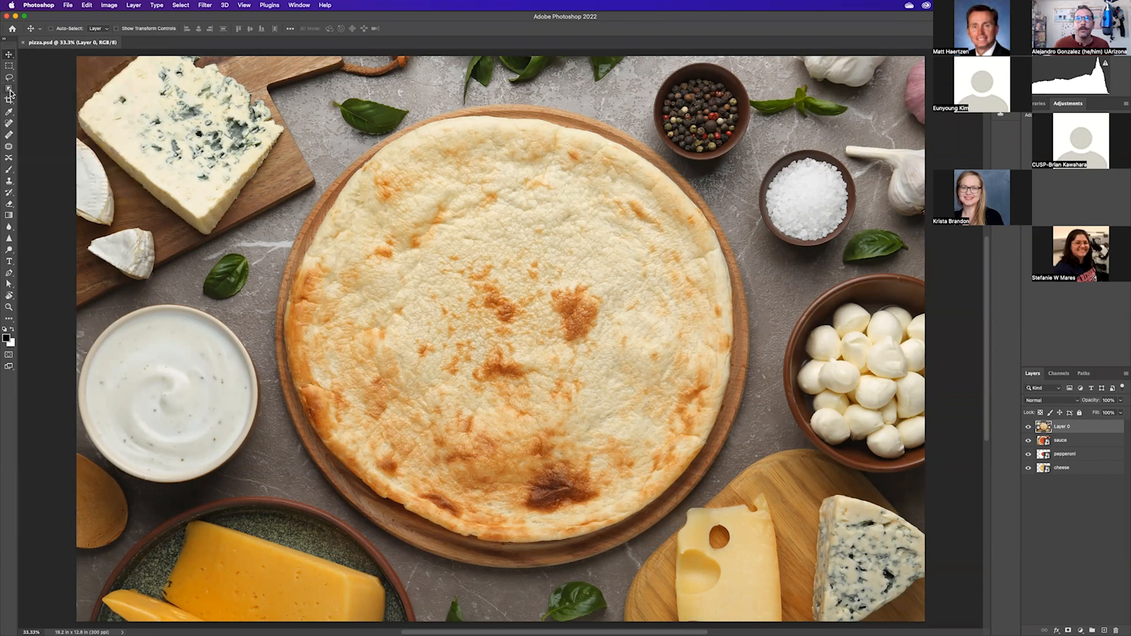
pyautogui.click(9, 91)
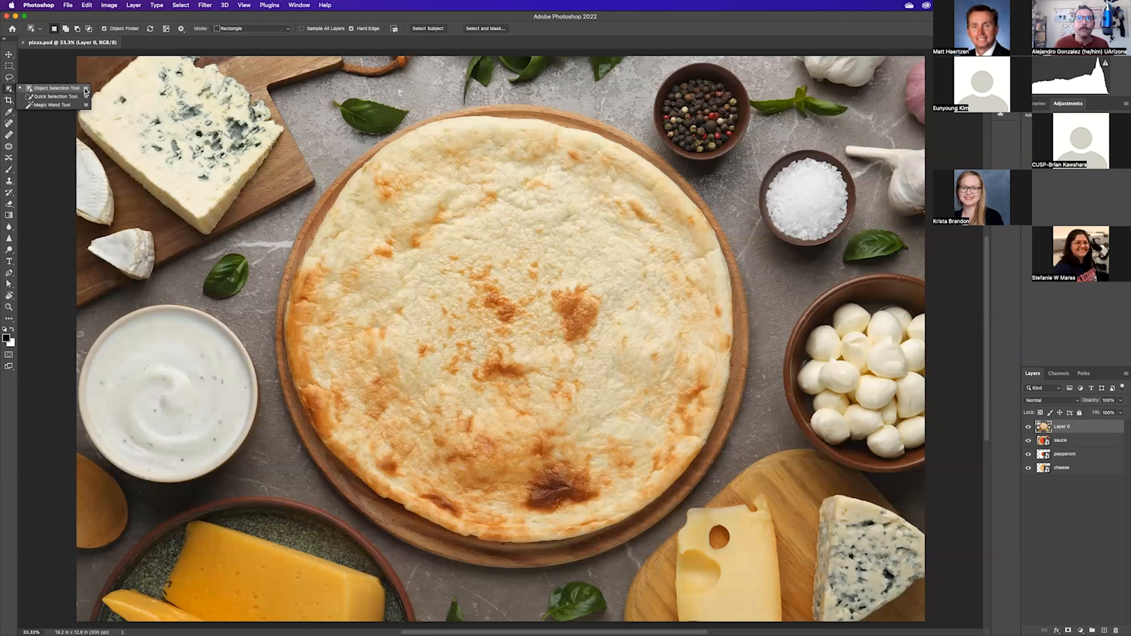
pyautogui.click(86, 91)
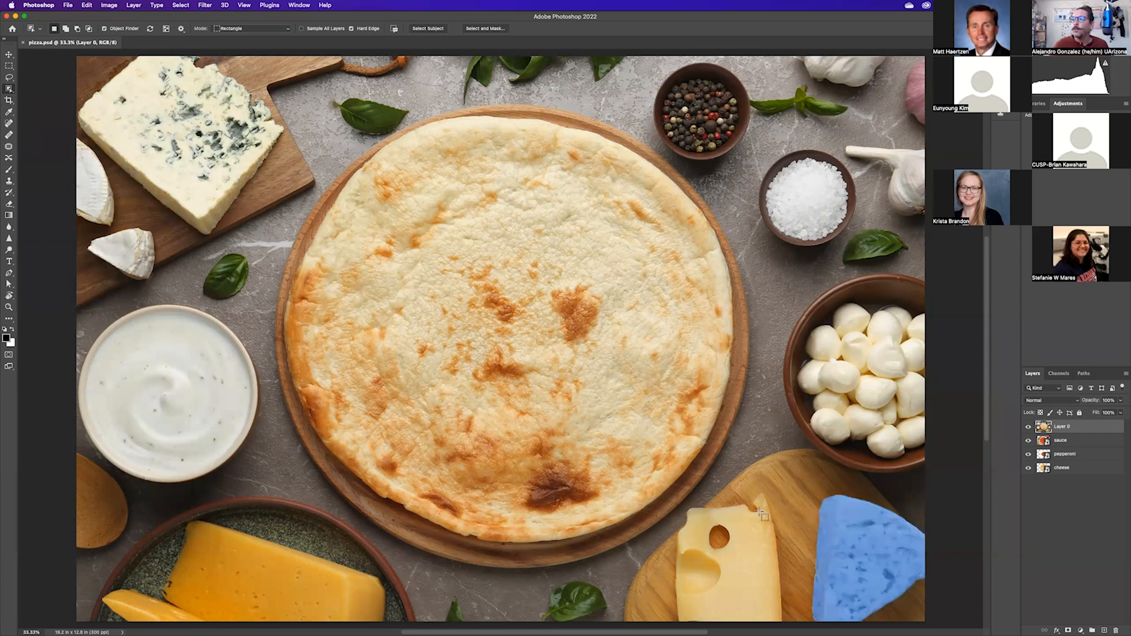
# - Select the Move tool, and hide all four layers from Layer 0 to cheese and show them again
pyautogui.click(10, 55)
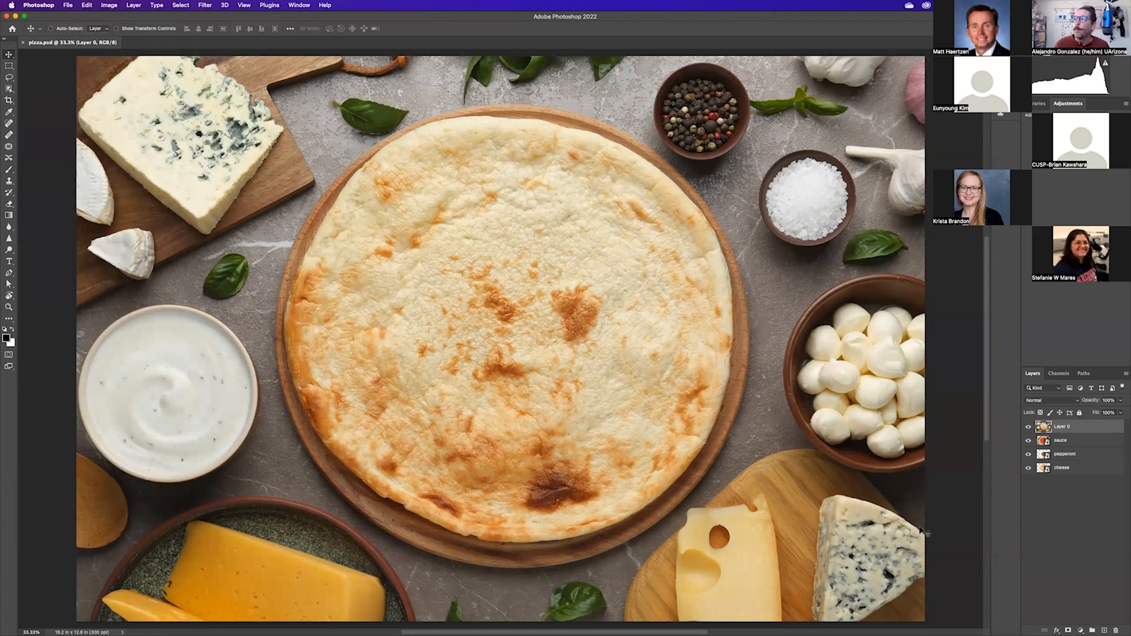
pyautogui.moveTo(1027, 426); pyautogui.dragTo(1028, 470)
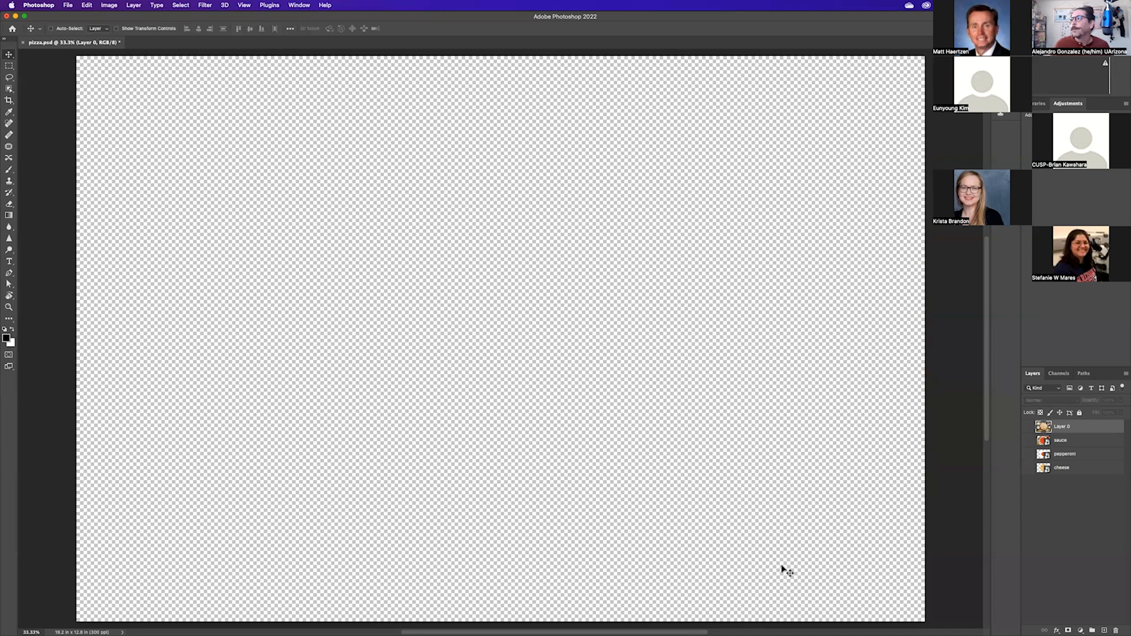
pyautogui.moveTo(1027, 426); pyautogui.dragTo(1035, 473)
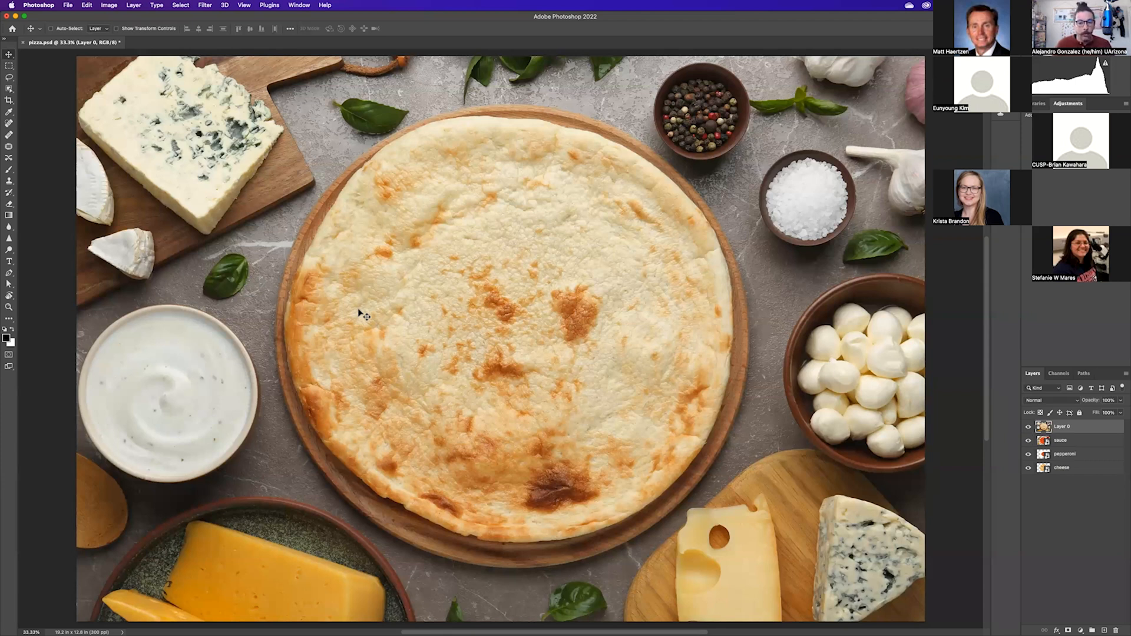
# - Zoom in on the pizza crust to 200% and back out to 16.67%
pyautogui.press('super')
pyautogui.press('super+equal')
pyautogui.press('super+equal')
pyautogui.press('super+equal')
pyautogui.press('super+equal')
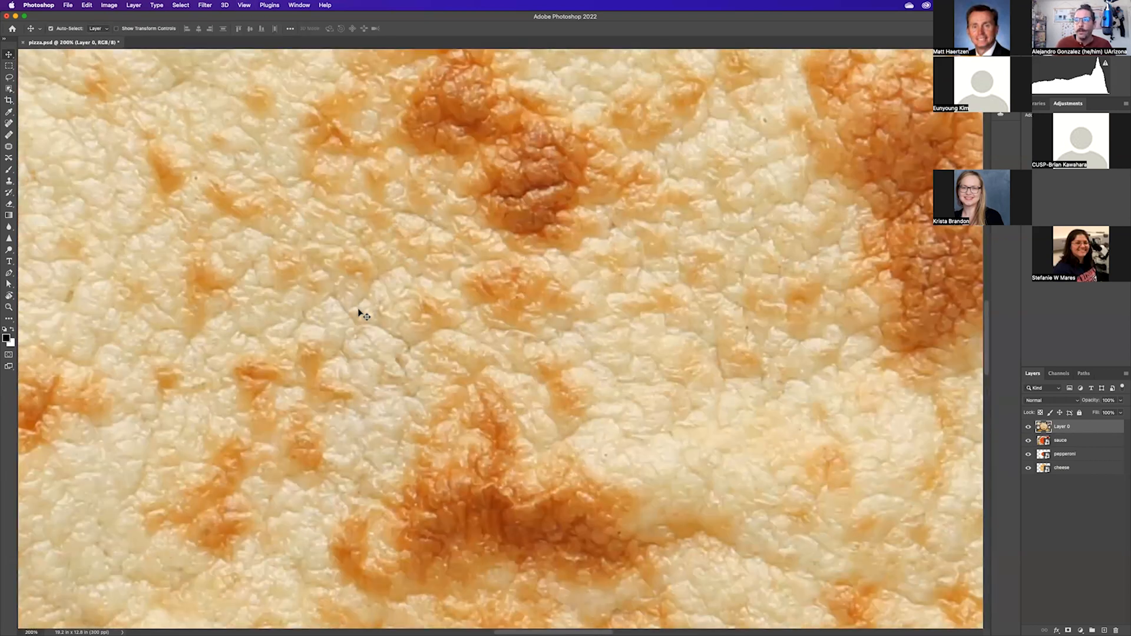
pyautogui.press('super+minus')
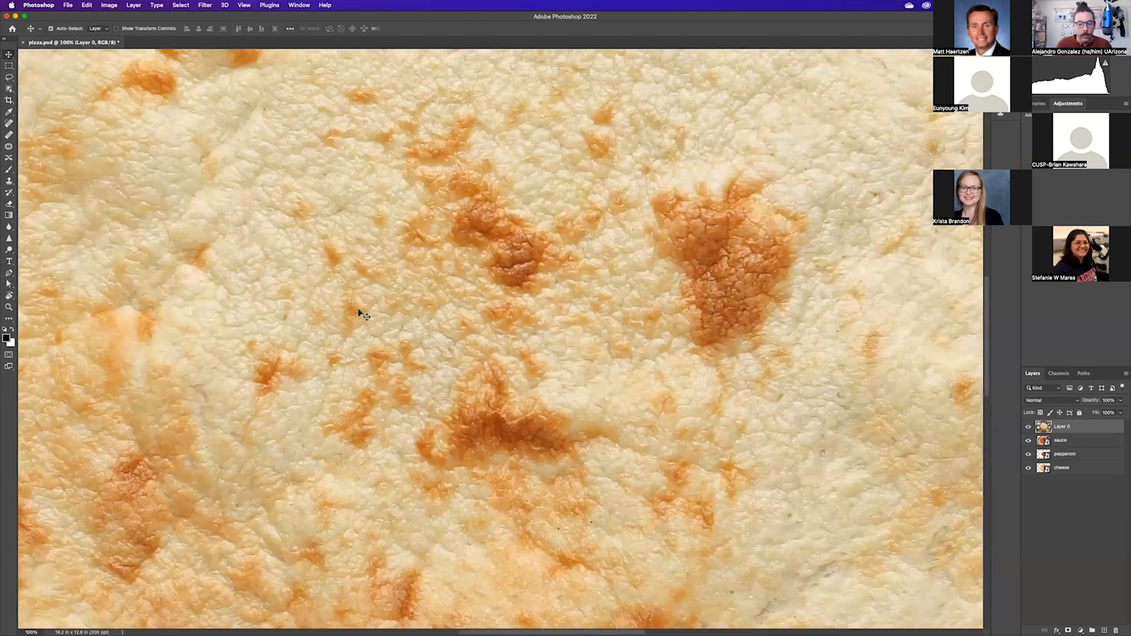
pyautogui.press('super+minus')
pyautogui.press('super+minus')
pyautogui.press('super+minus')
pyautogui.press('super+minus')
pyautogui.press('super+minus')
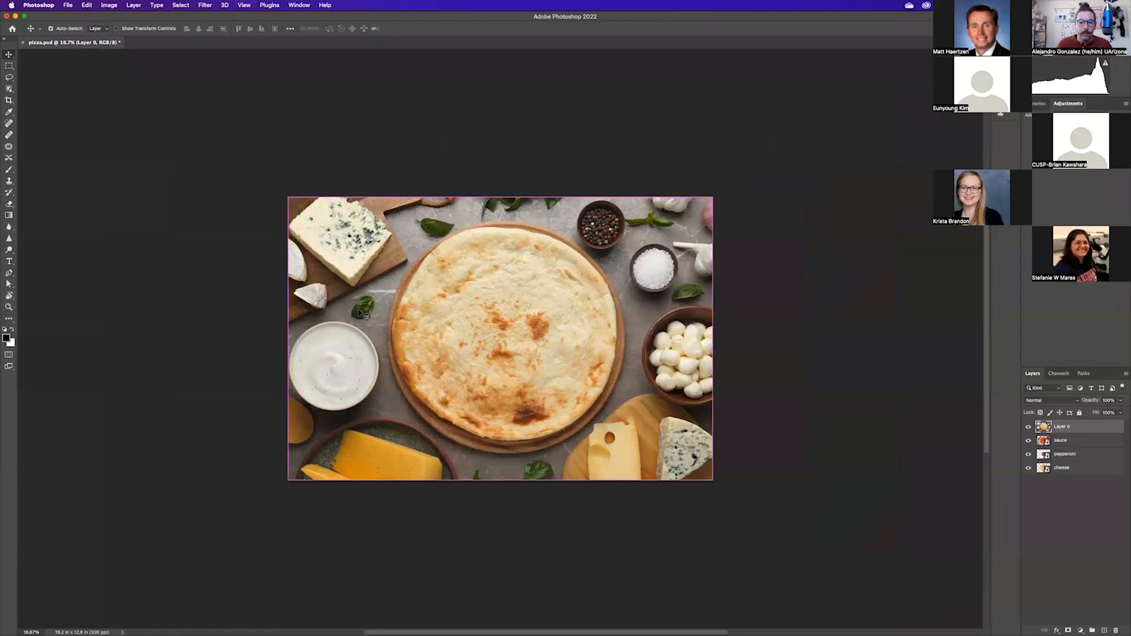
# - Compare the fit-to-screen and 100% views of the image, and zoom in on the crust to 66.67%
pyautogui.press('super+0')
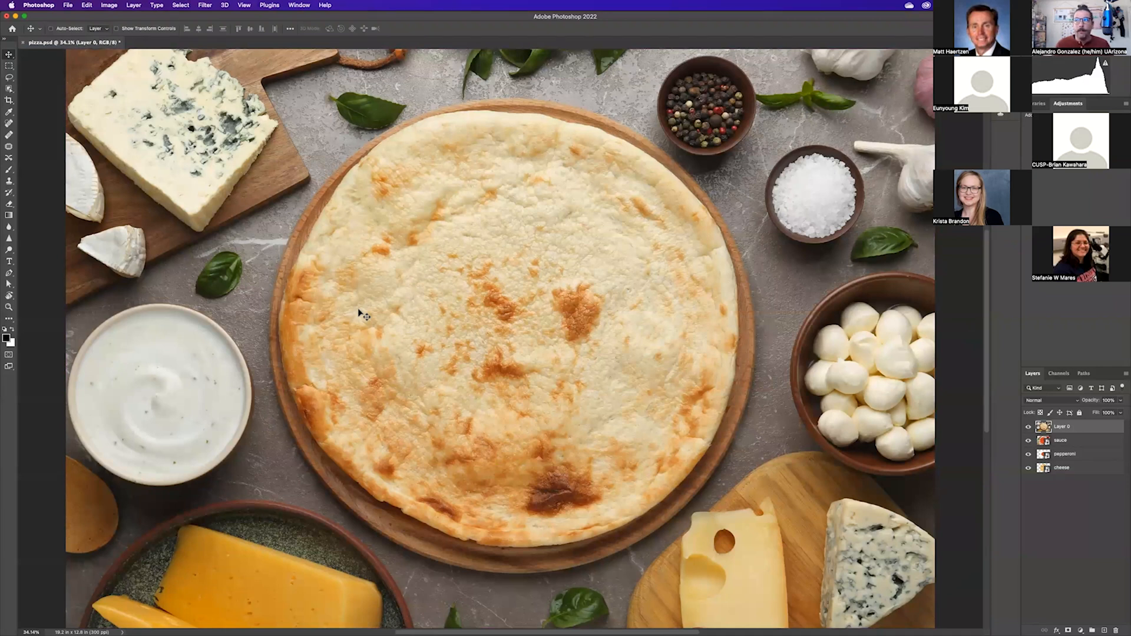
pyautogui.press('super+1')
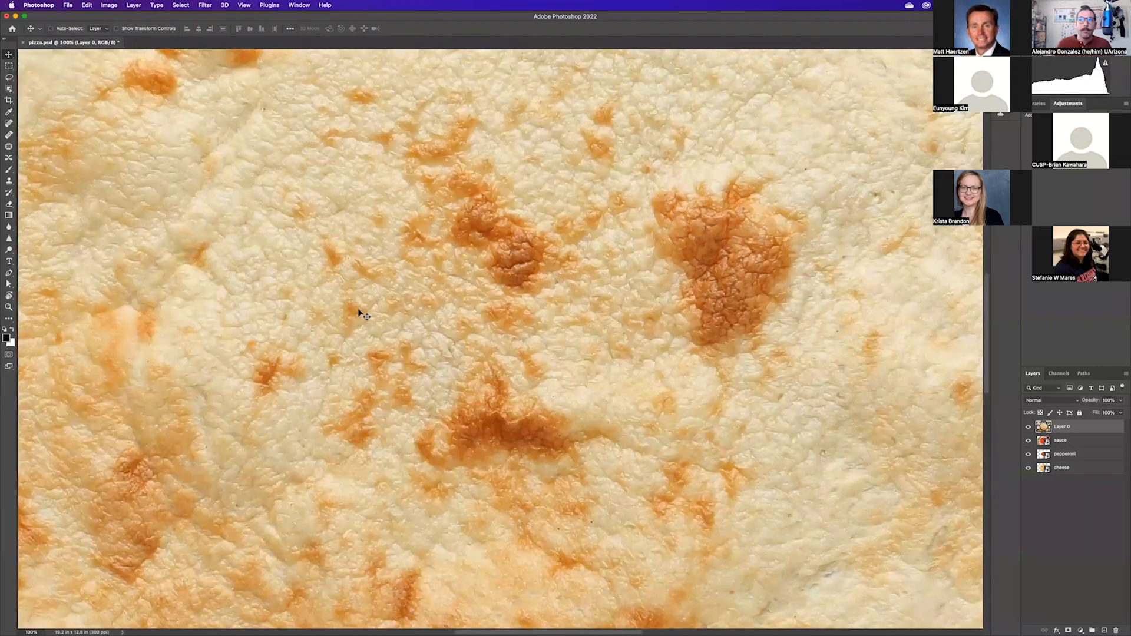
pyautogui.press('super+0')
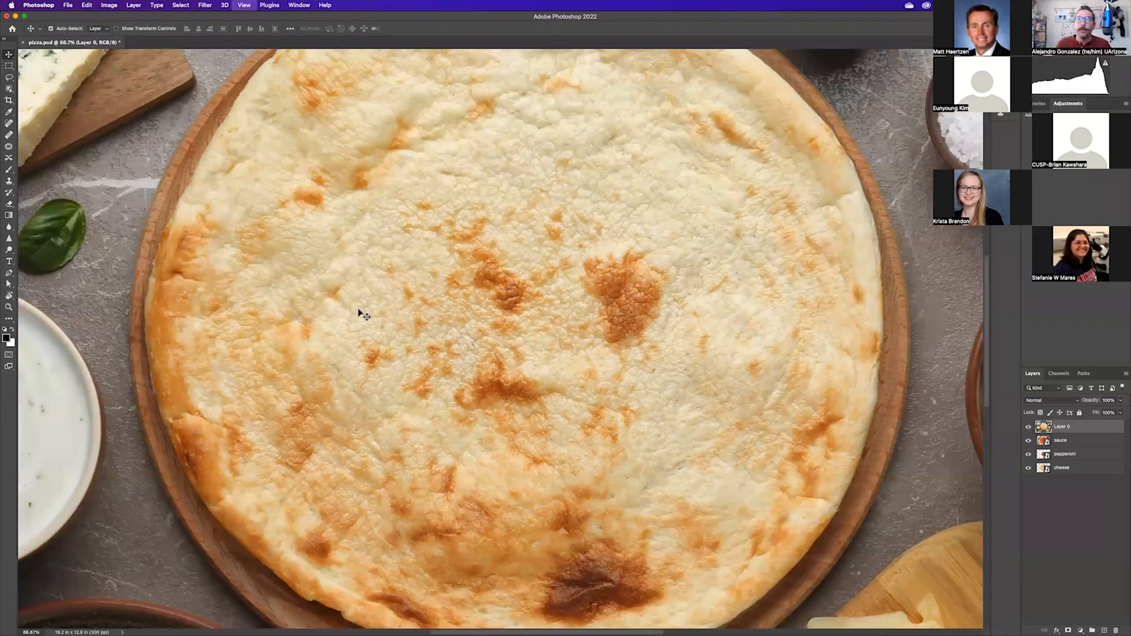
pyautogui.press('super+minus')
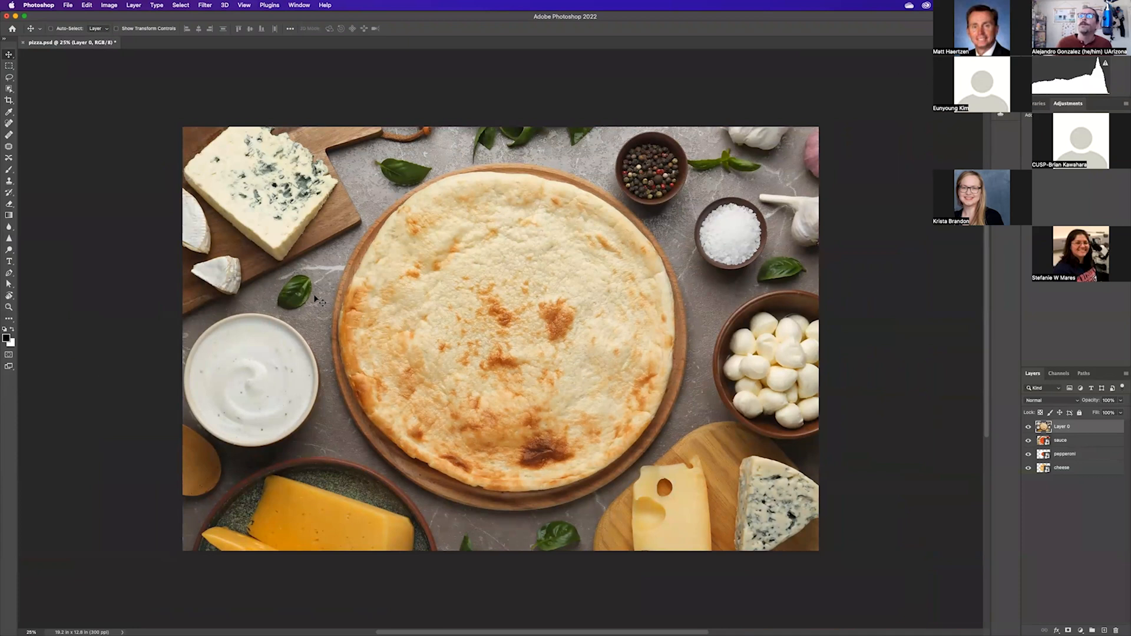
pyautogui.press('super+equal')
pyautogui.press('super+equal')
pyautogui.press('super+equal')
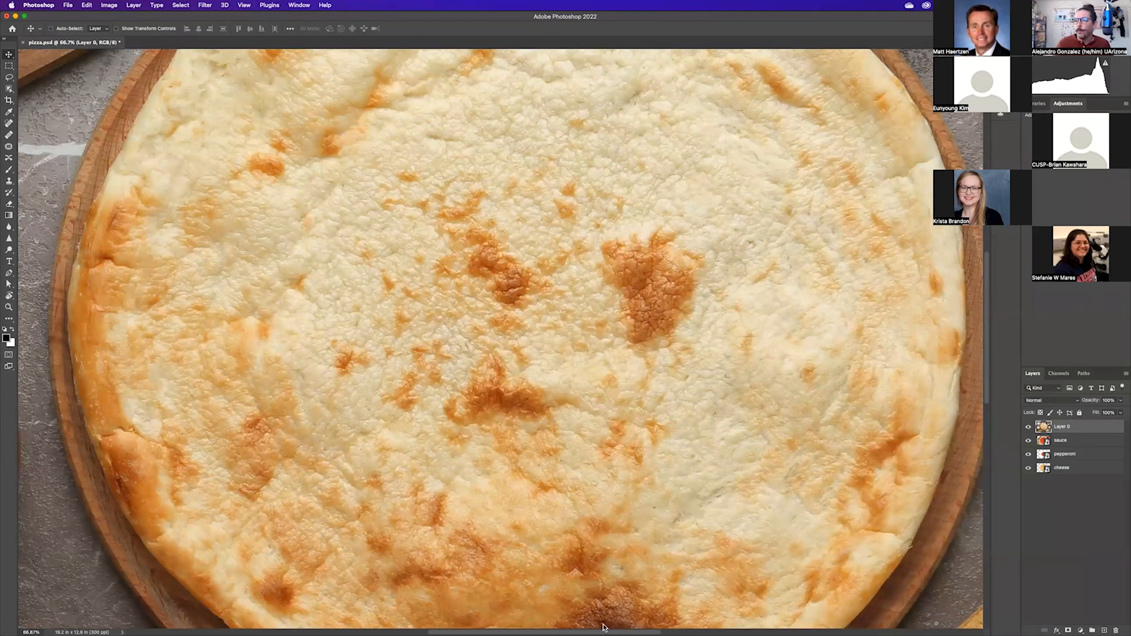
# - Look over the pizza crust and its surroundings at 66.67% by scrolling the canvas horizontally and vertically
pyautogui.moveTo(612, 632); pyautogui.dragTo(665, 632)
pyautogui.moveTo(989, 287)
pyautogui.mouseDown()
pyautogui.moveTo(986, 308)
pyautogui.moveTo(988, 282)
pyautogui.mouseUp()
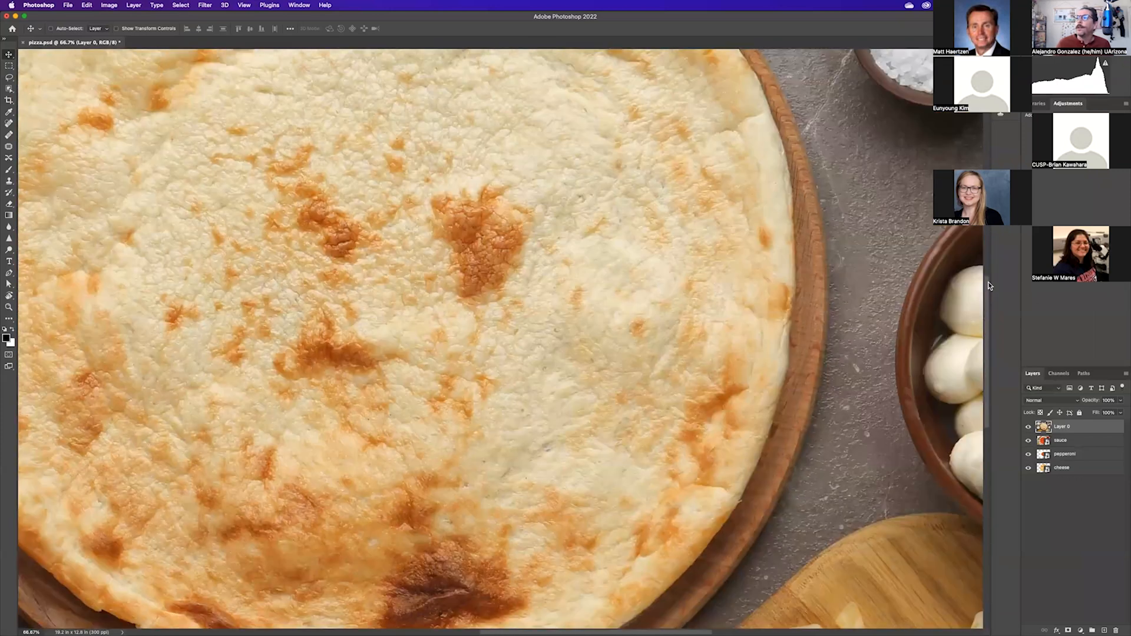
pyautogui.hscroll(3, 601, 336)
pyautogui.scroll(-1, 600, 336)
pyautogui.hscroll(-4, 600, 337)
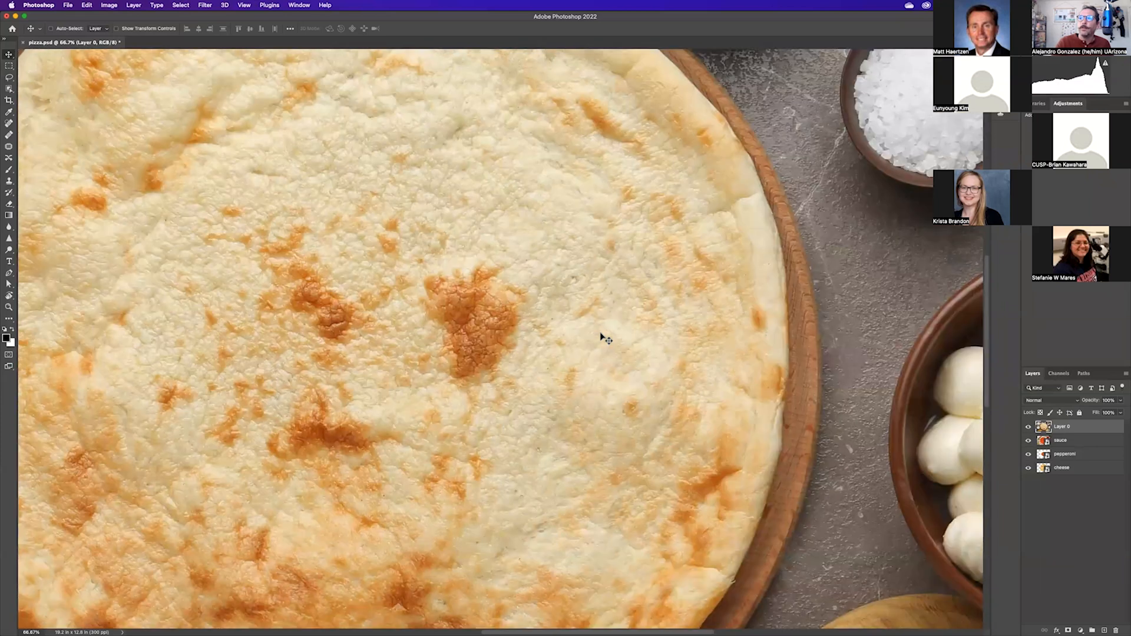
pyautogui.hscroll(3, 570, 313)
pyautogui.scroll(-4, 574, 312)
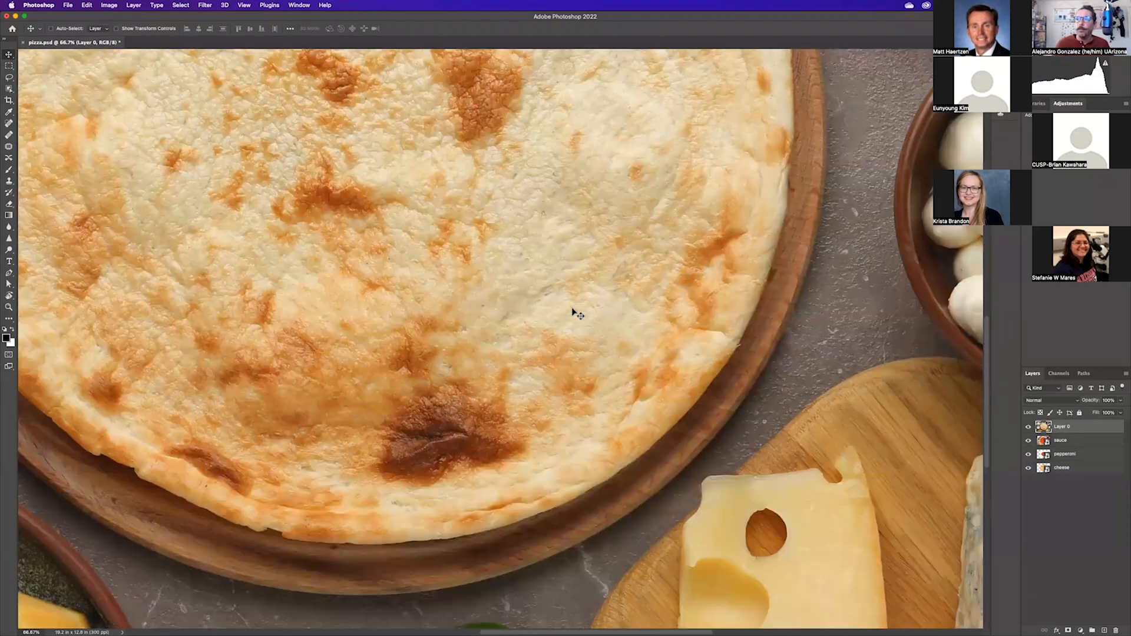
pyautogui.scroll(4, 574, 313)
pyautogui.scroll(1, 575, 312)
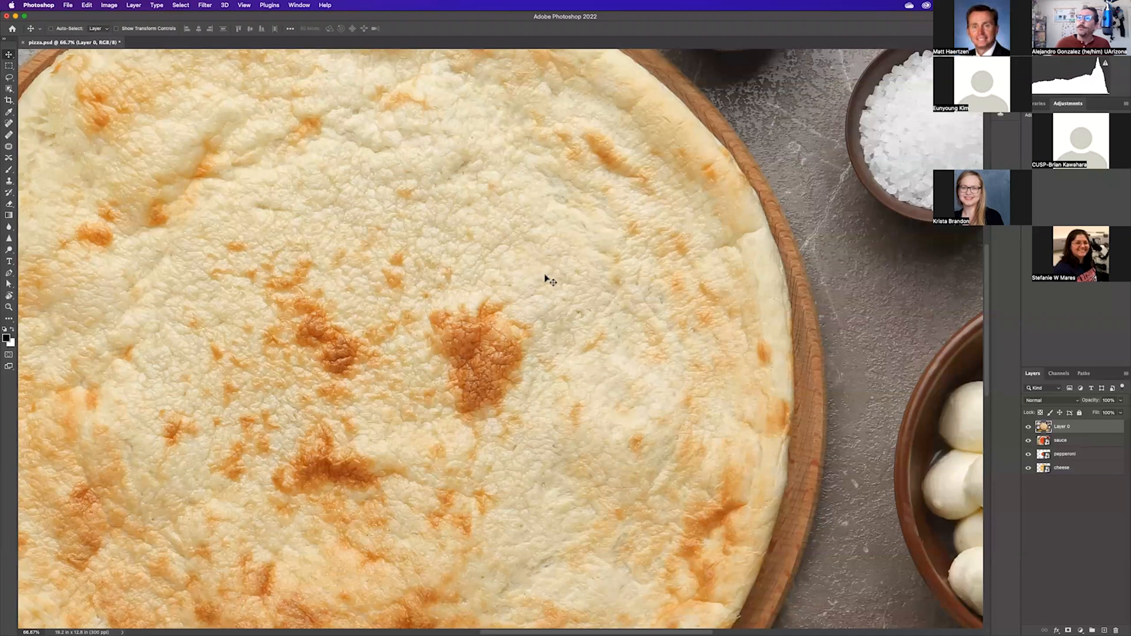
# - Pan across the image from the salt and mozzarella bowls to the white sauce bowl and yellow cheese
pyautogui.hscroll(10, 639, 292)
pyautogui.scroll(-5, 639, 291)
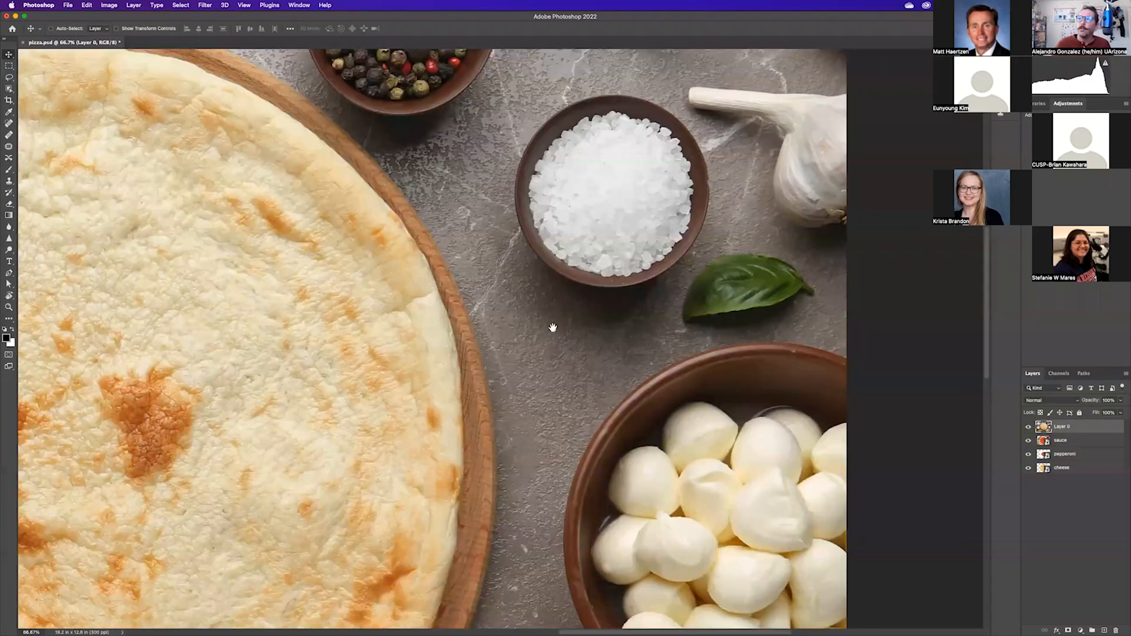
pyautogui.moveTo(332, 329); pyautogui.dragTo(360, 130)
pyautogui.moveTo(193, 396); pyautogui.dragTo(532, 253)
pyautogui.moveTo(245, 152); pyautogui.dragTo(608, 331)
pyautogui.moveTo(212, 216); pyautogui.dragTo(686, 245)
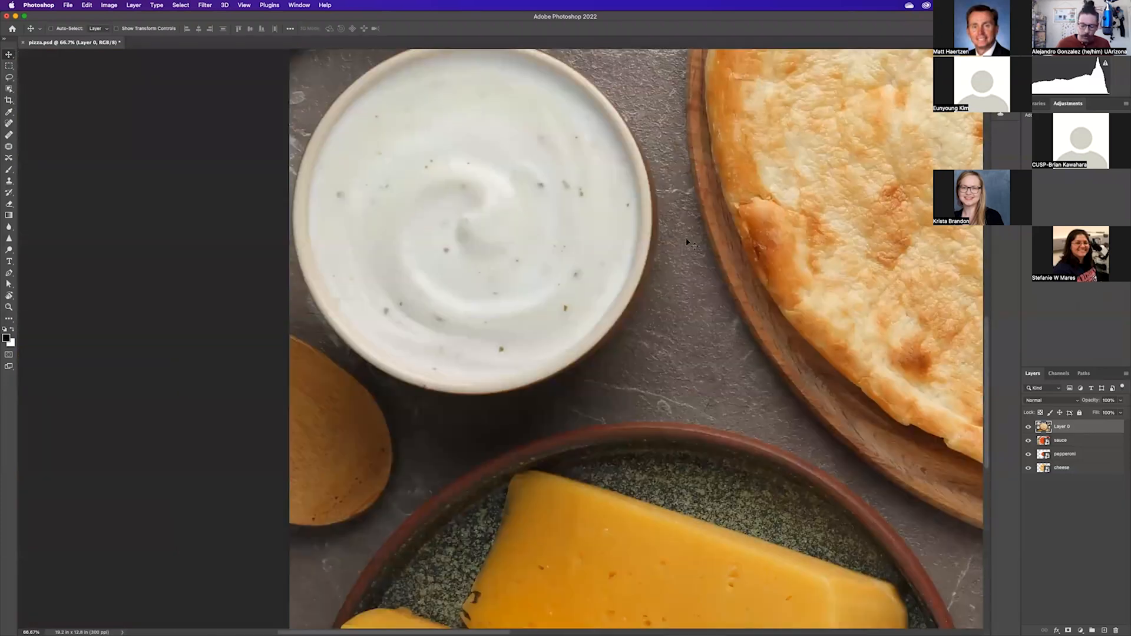
# - Zoom in on the yellow cheese to 200% and pan across to the tabletop below the pizza board
pyautogui.scroll(5, 608, 254)
pyautogui.scroll(-10, 551, 339)
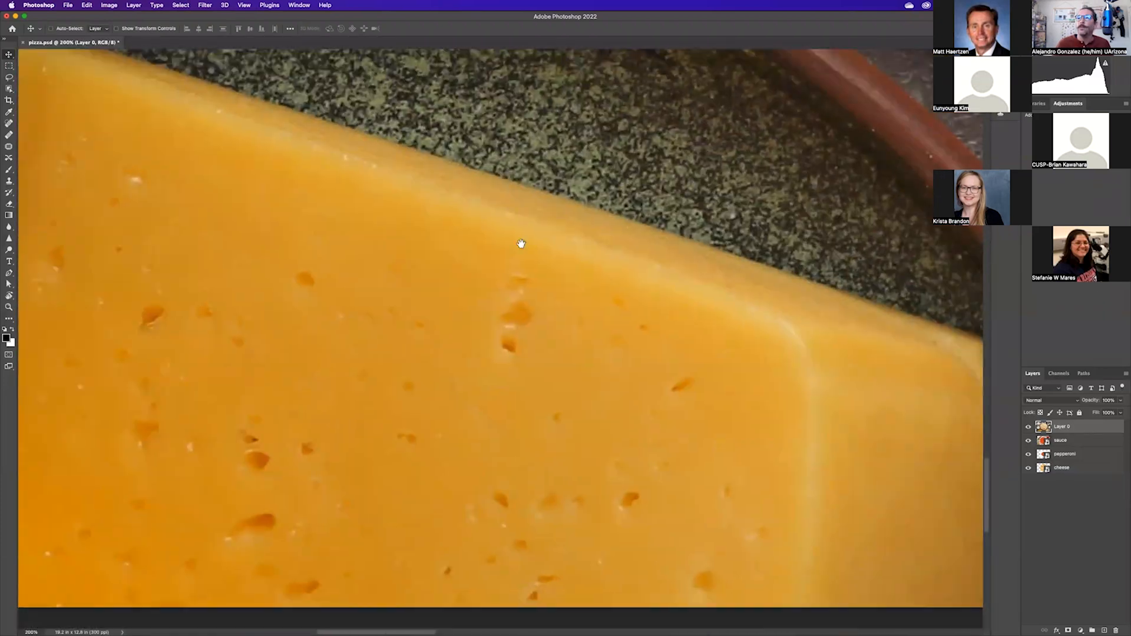
pyautogui.hscroll(3, 520, 245)
pyautogui.scroll(2, 429, 288)
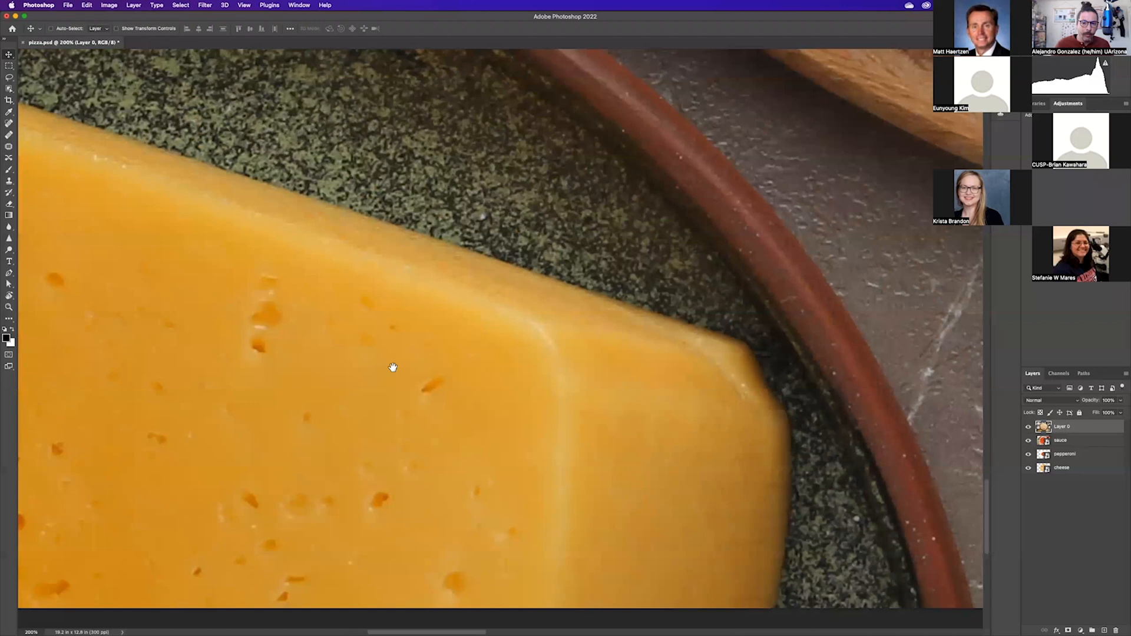
pyautogui.moveTo(694, 305); pyautogui.dragTo(420, 337)
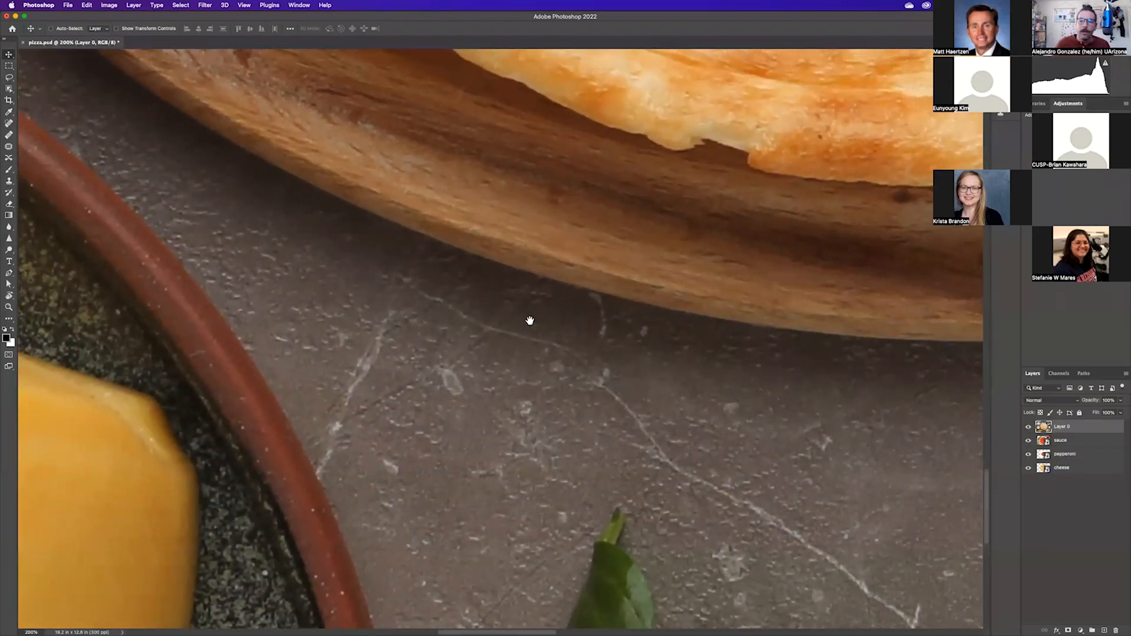
# - Pan to the basil leaf at the image's lower edge and fit the whole image on screen
pyautogui.moveTo(809, 253); pyautogui.dragTo(430, 144)
pyautogui.moveTo(562, 249); pyautogui.dragTo(530, 225)
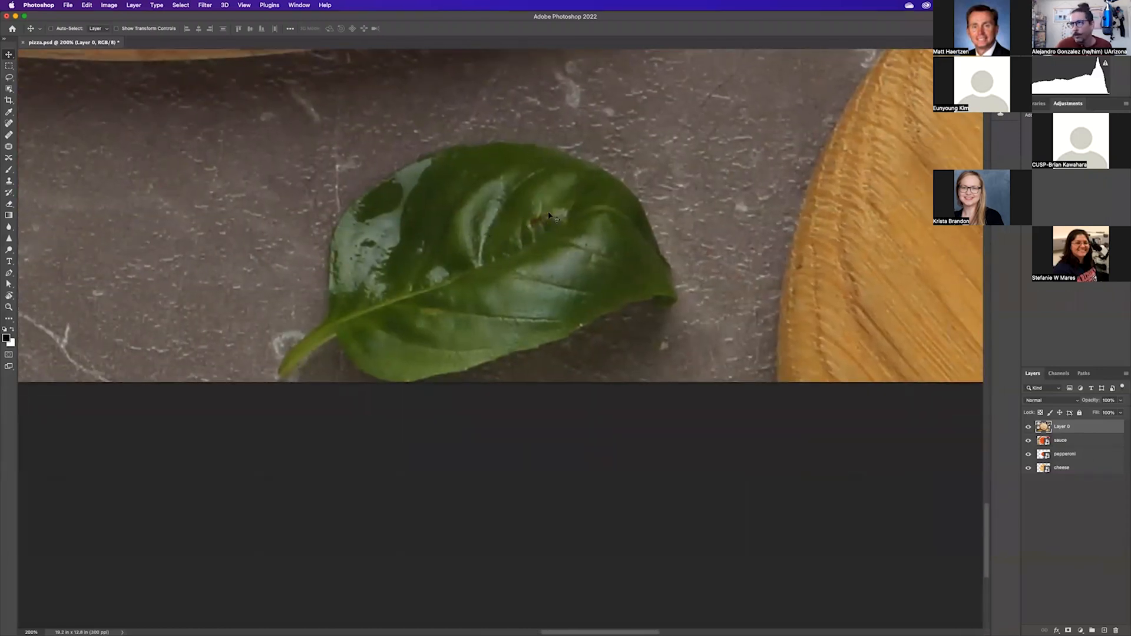
pyautogui.press('super+0')
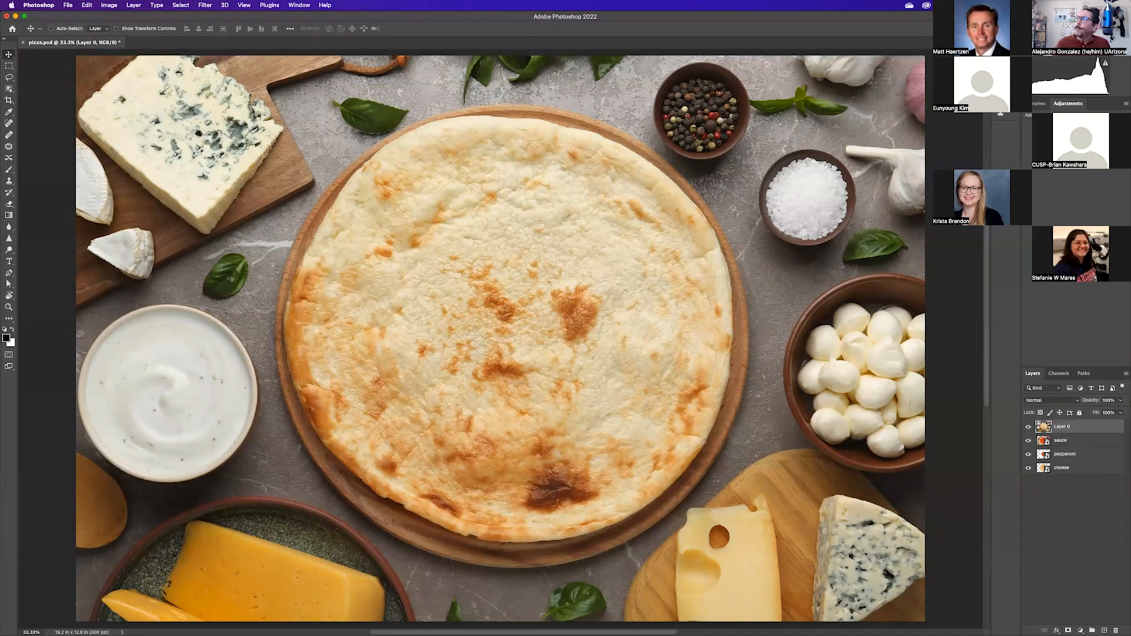
# - Look at the image adjustments and browse the stock images stored in the Libraries
pyautogui.click(1067, 105)
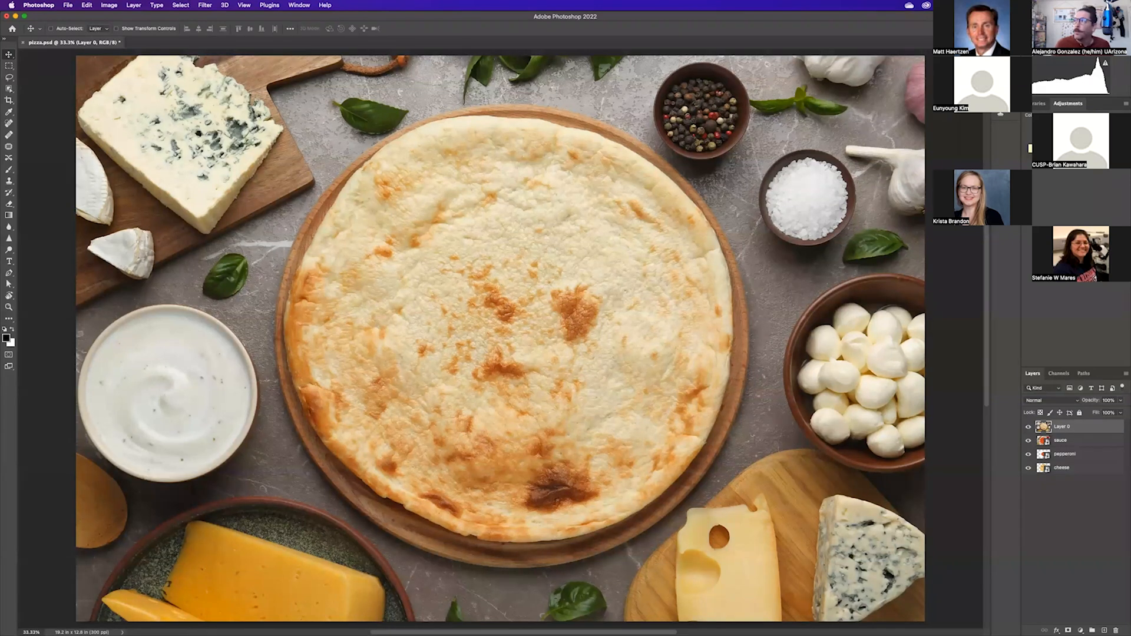
pyautogui.click(1037, 106)
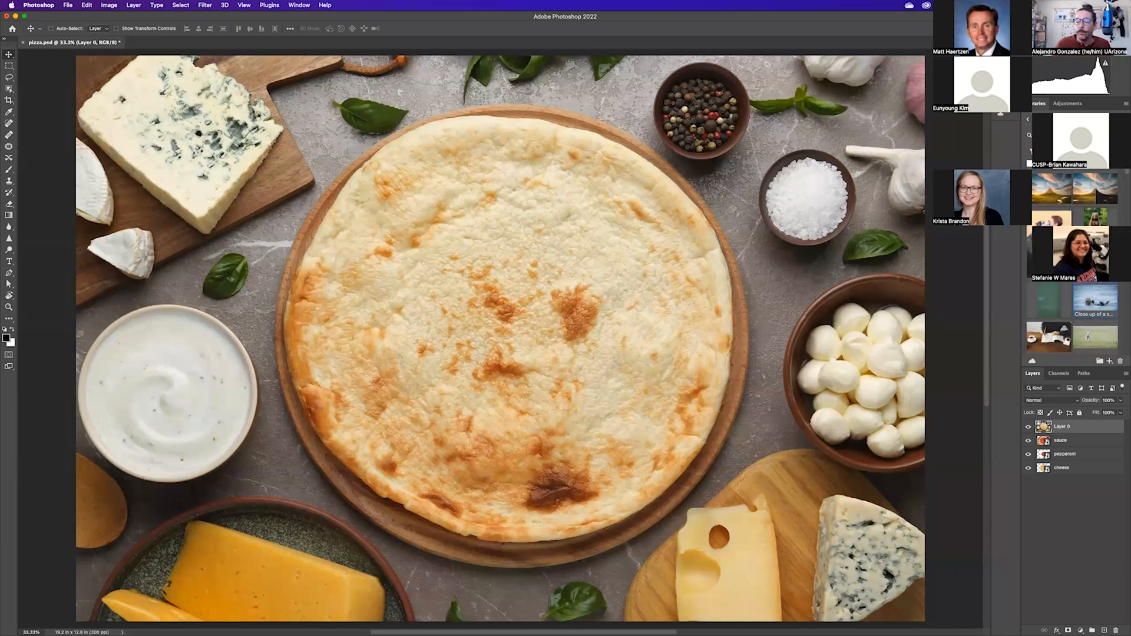
pyautogui.scroll(-3, 1071, 265)
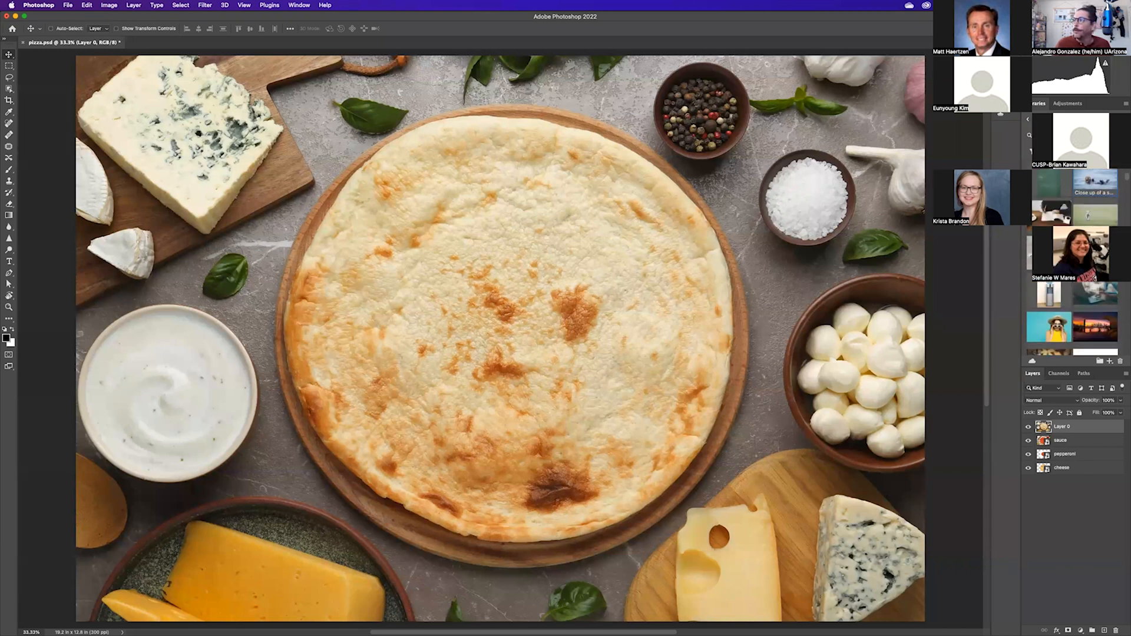
pyautogui.scroll(-2, 1072, 265)
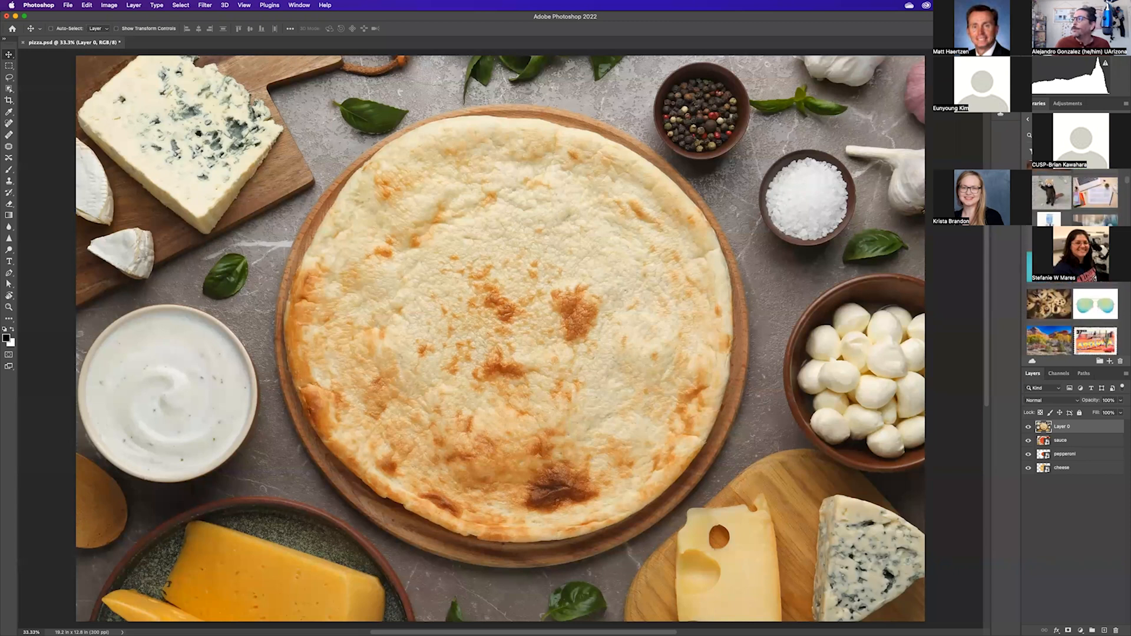
# - Try placing the gold sunglasses image from the library onto the canvas, cancel the placement, and return to Adjustments
pyautogui.moveTo(1095, 304); pyautogui.dragTo(628, 230)
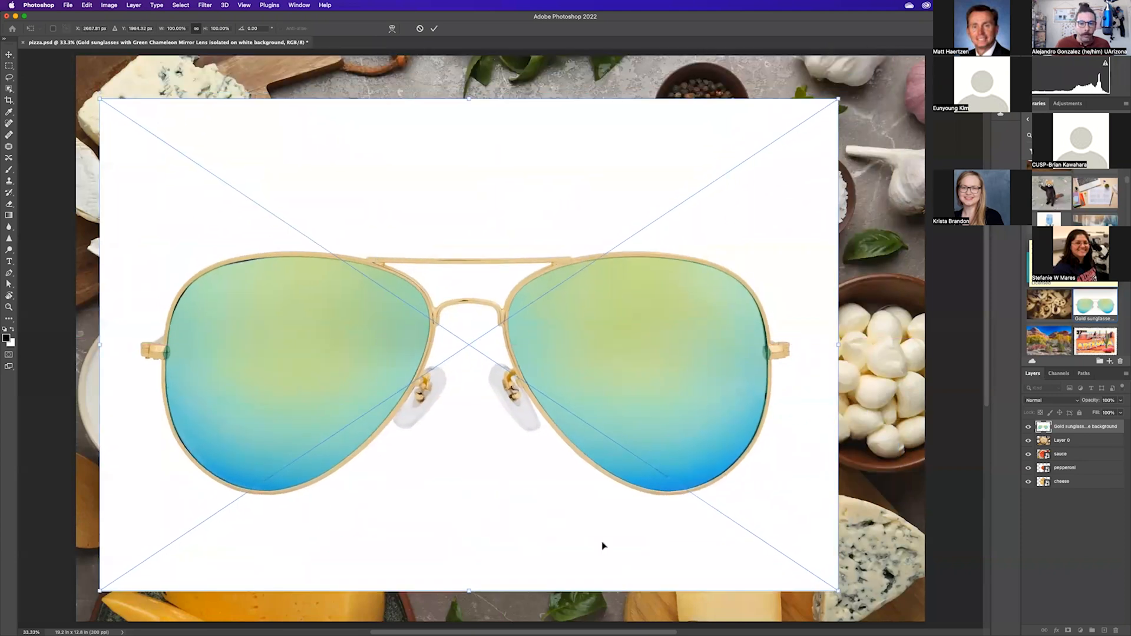
pyautogui.press('Escape')
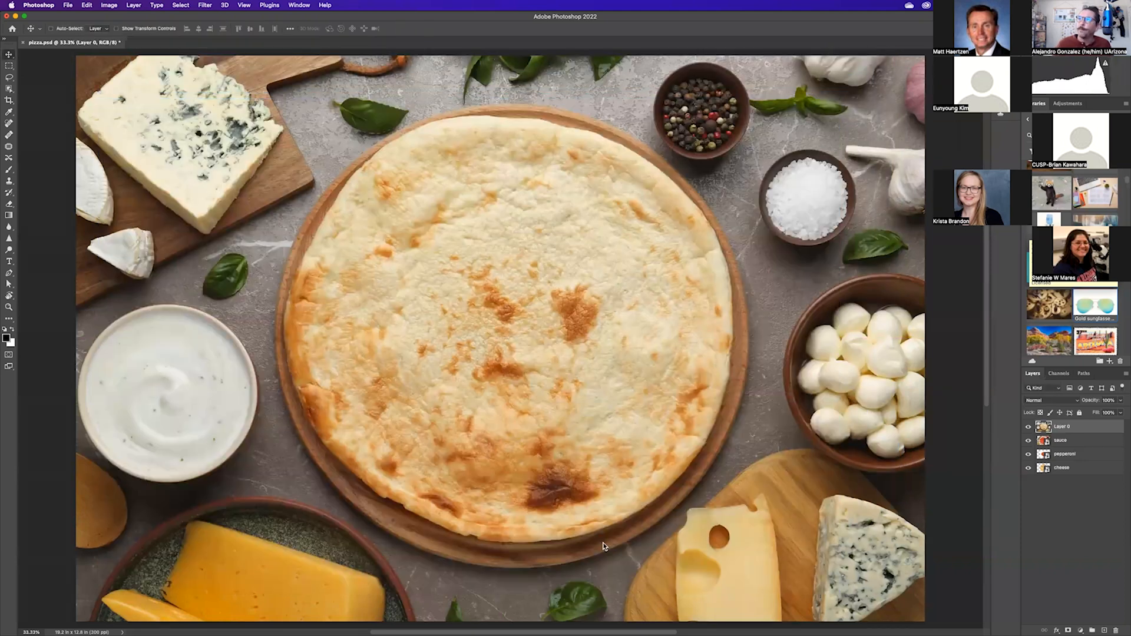
pyautogui.click(1066, 103)
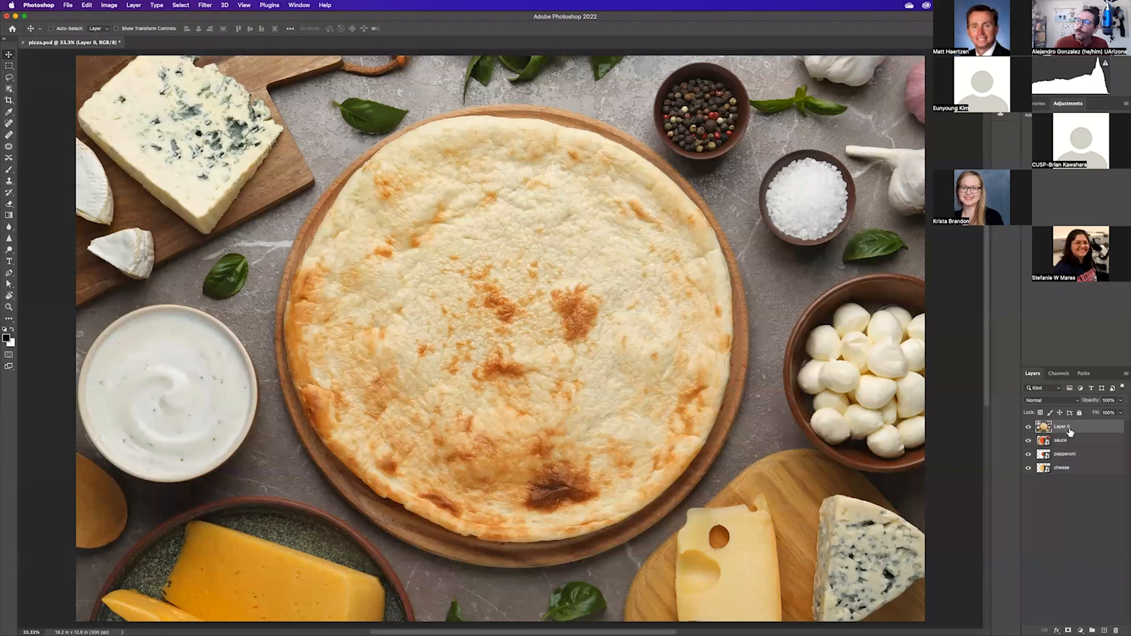
# - Move Layer 0 to the bottom of the layer stack and hide the sauce and pepperoni layers
pyautogui.moveTo(1070, 428); pyautogui.dragTo(1080, 473)
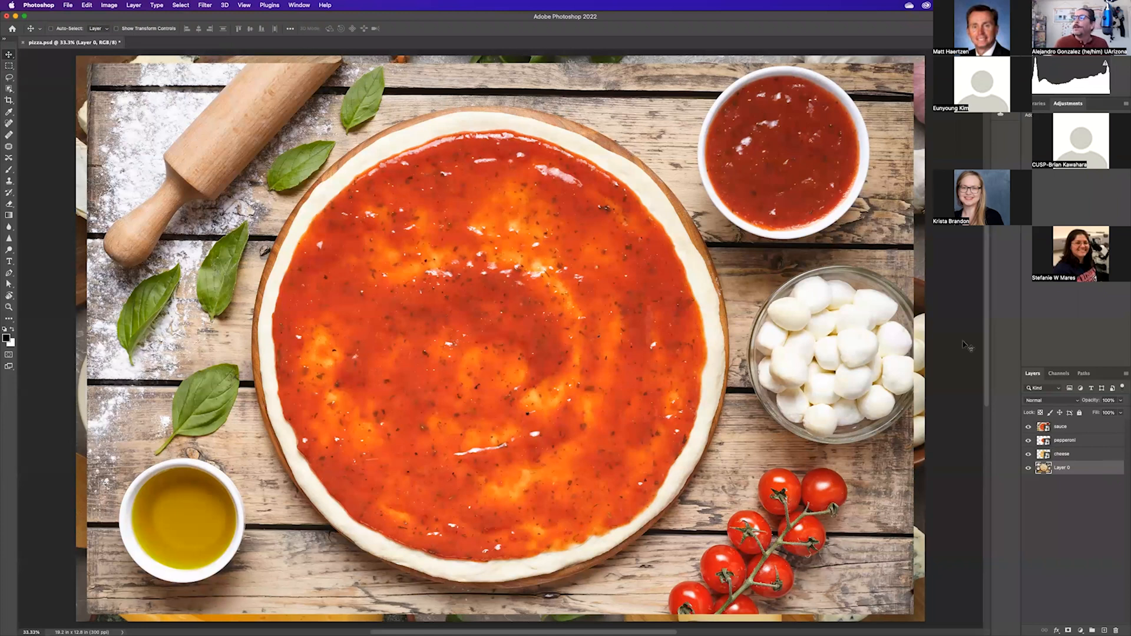
pyautogui.click(1071, 428)
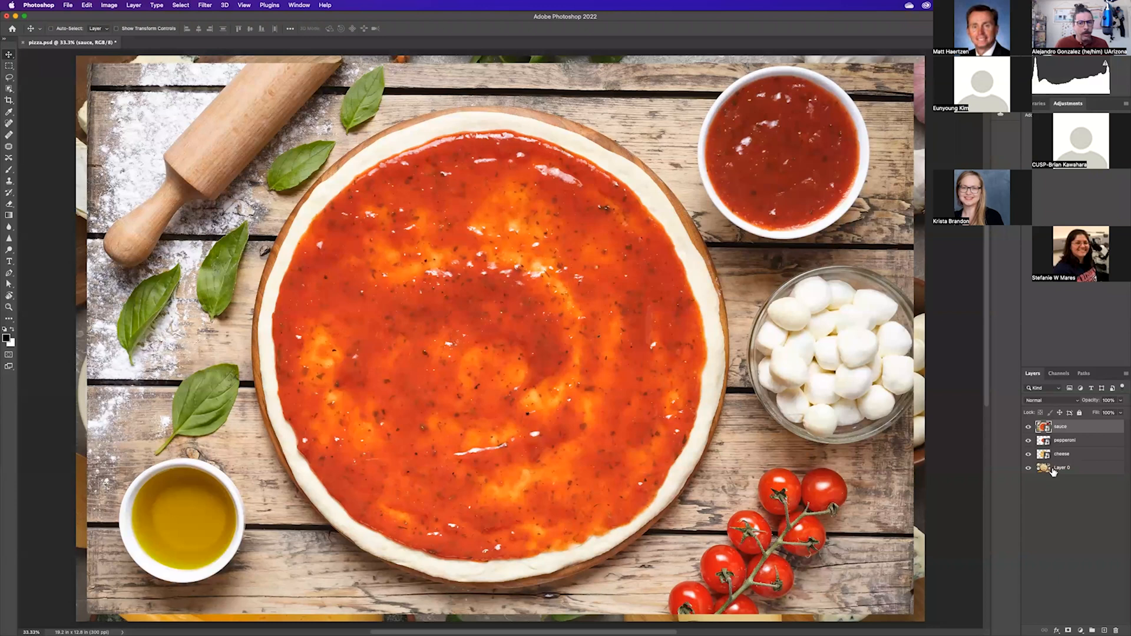
pyautogui.click(1028, 428)
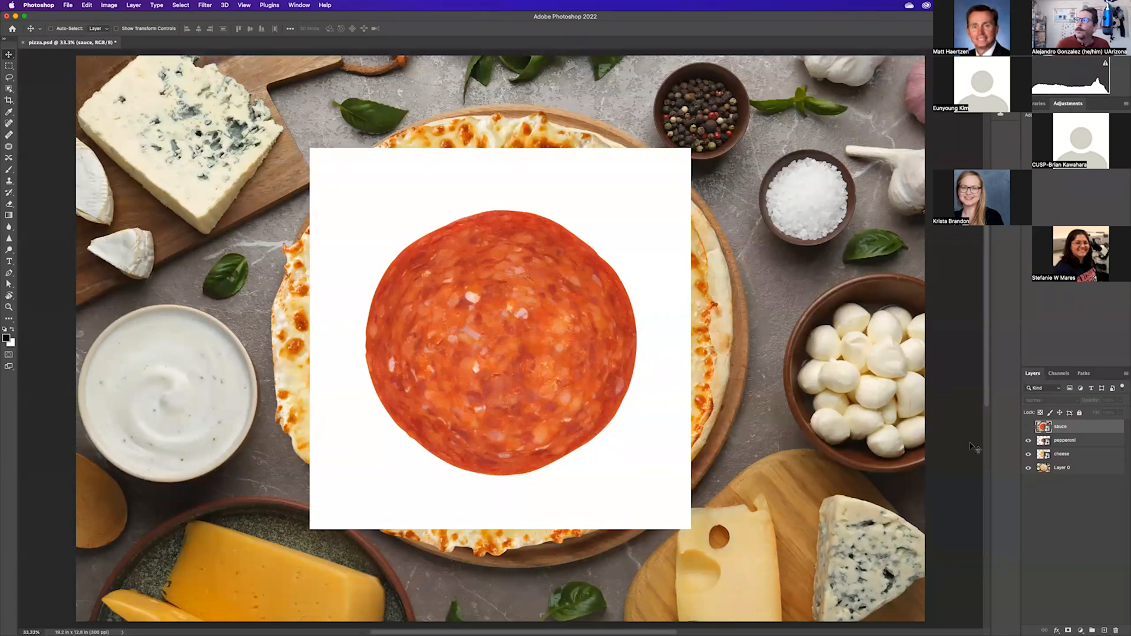
pyautogui.click(1077, 446)
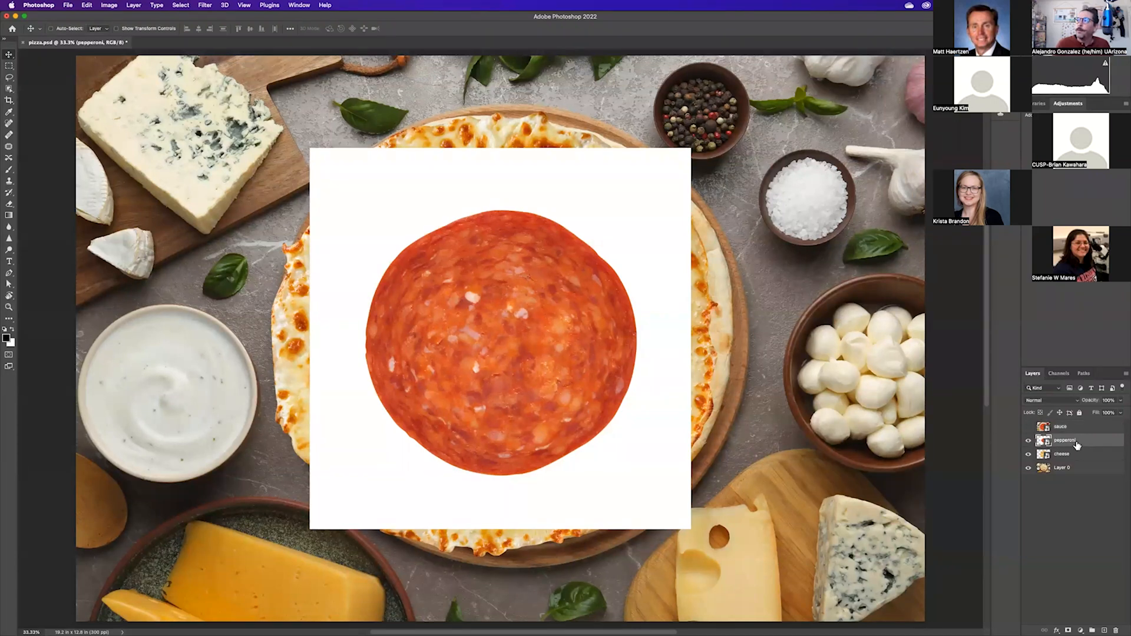
pyautogui.click(1063, 460)
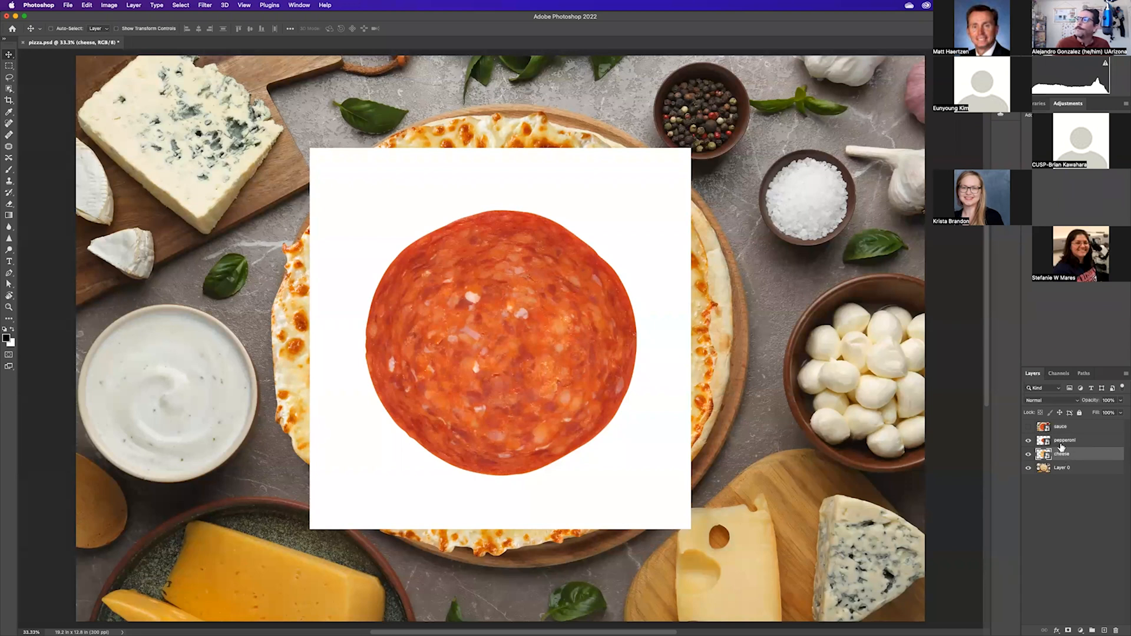
pyautogui.click(1058, 444)
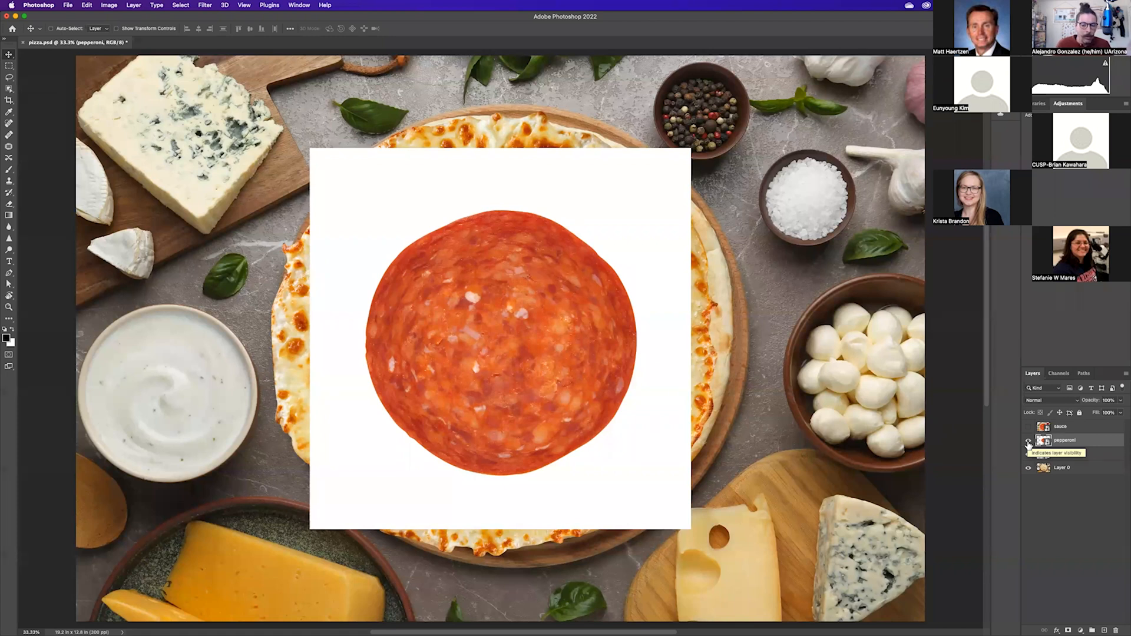
pyautogui.click(1029, 440)
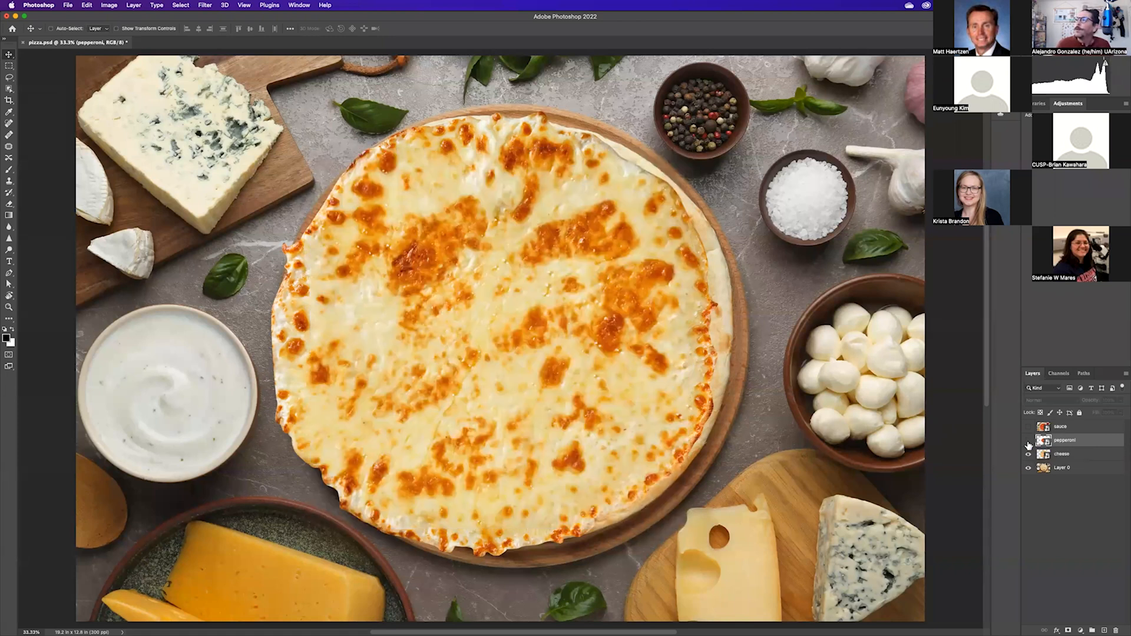
# - Rename Layer 0 as Crust
pyautogui.click(1060, 469)
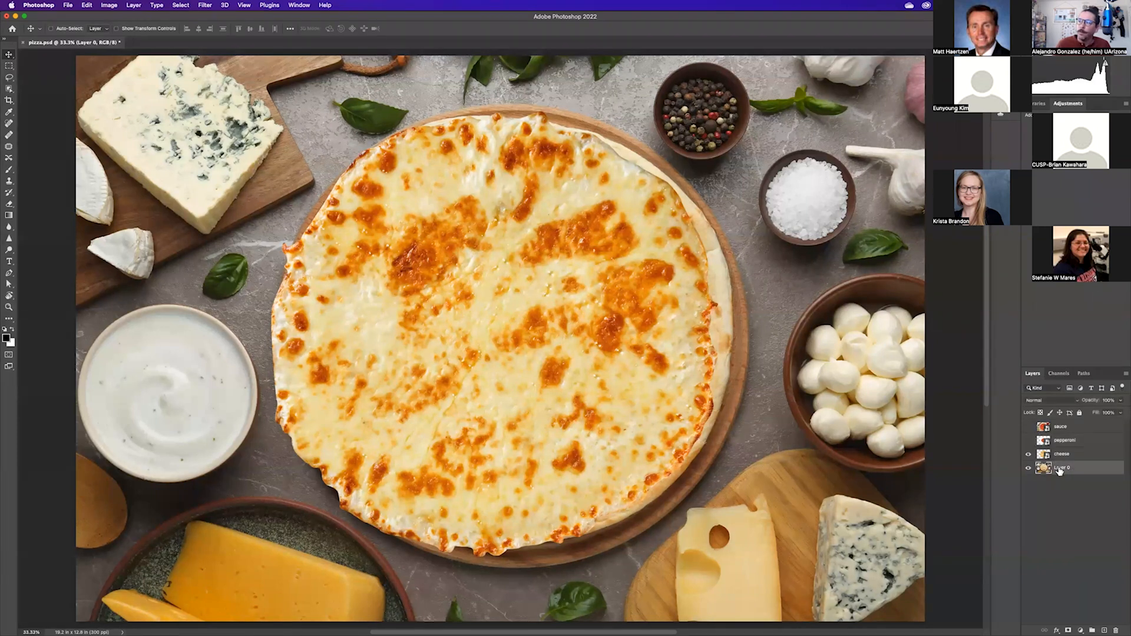
pyautogui.doubleClick(1057, 468)
pyautogui.write('Crust')
pyautogui.press('Return')
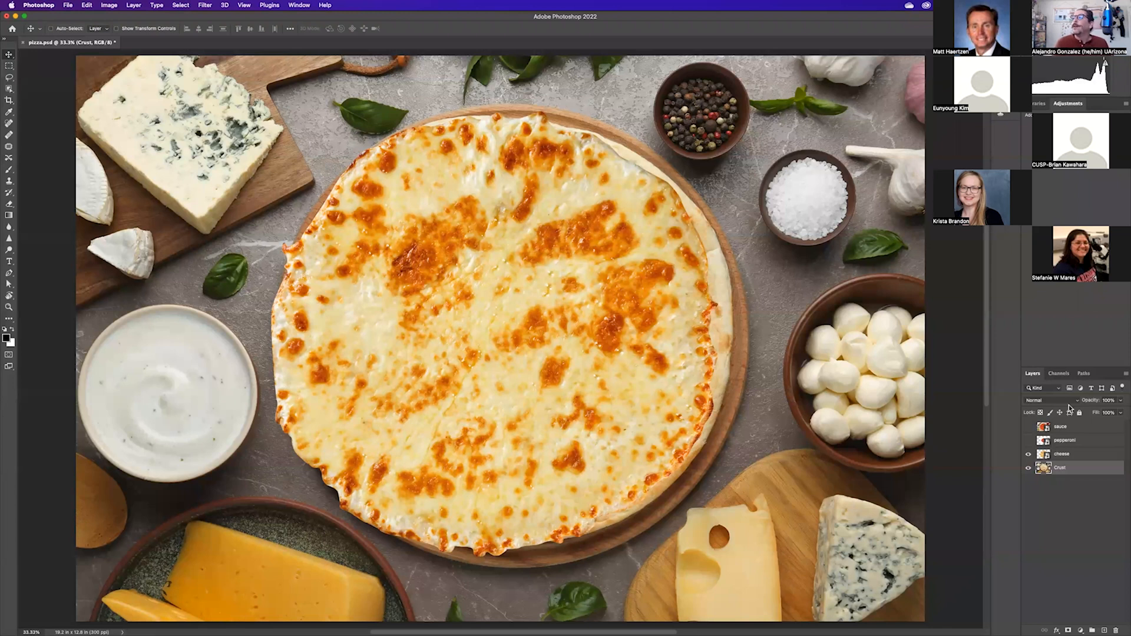
# - Select the cheese, Crust and pepperoni layers in turn to see which layer is active
pyautogui.click(1067, 458)
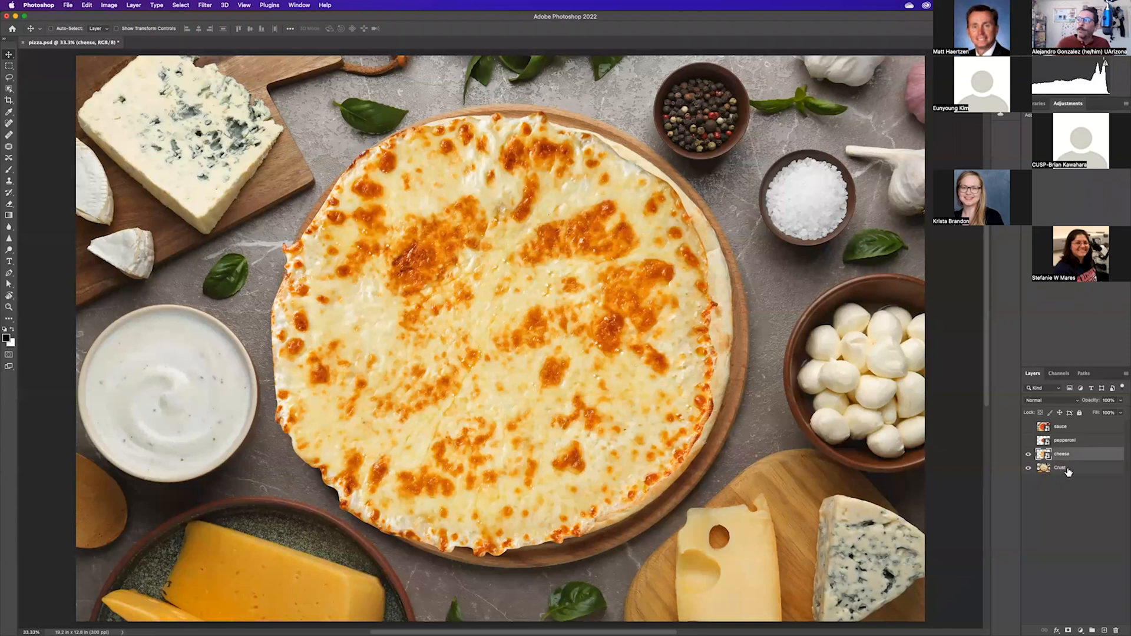
pyautogui.click(1059, 467)
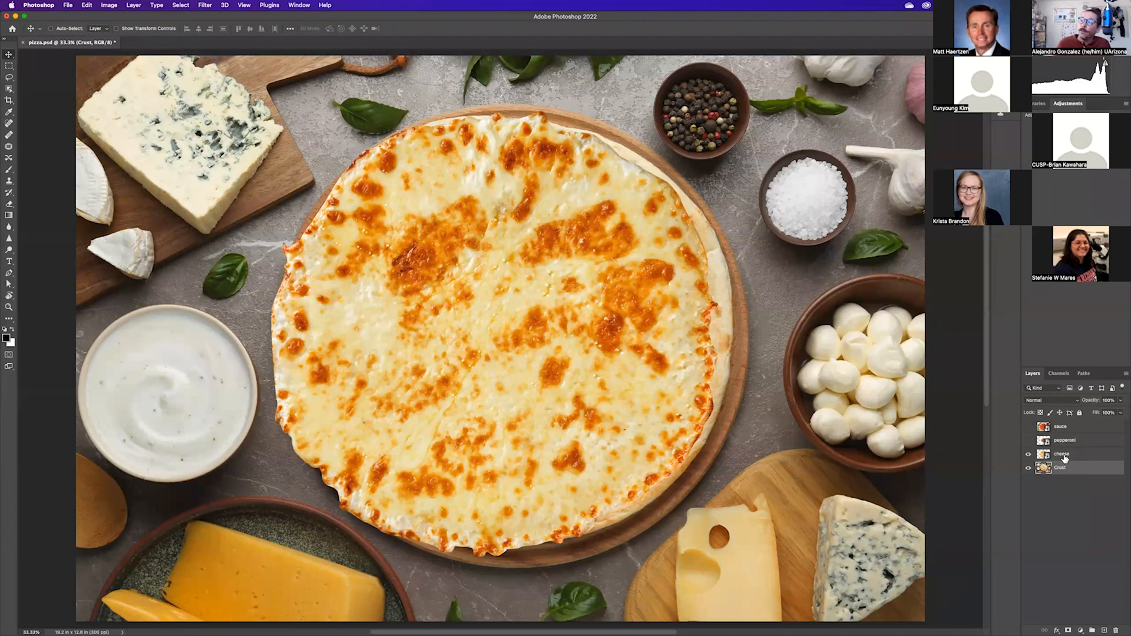
pyautogui.click(1063, 459)
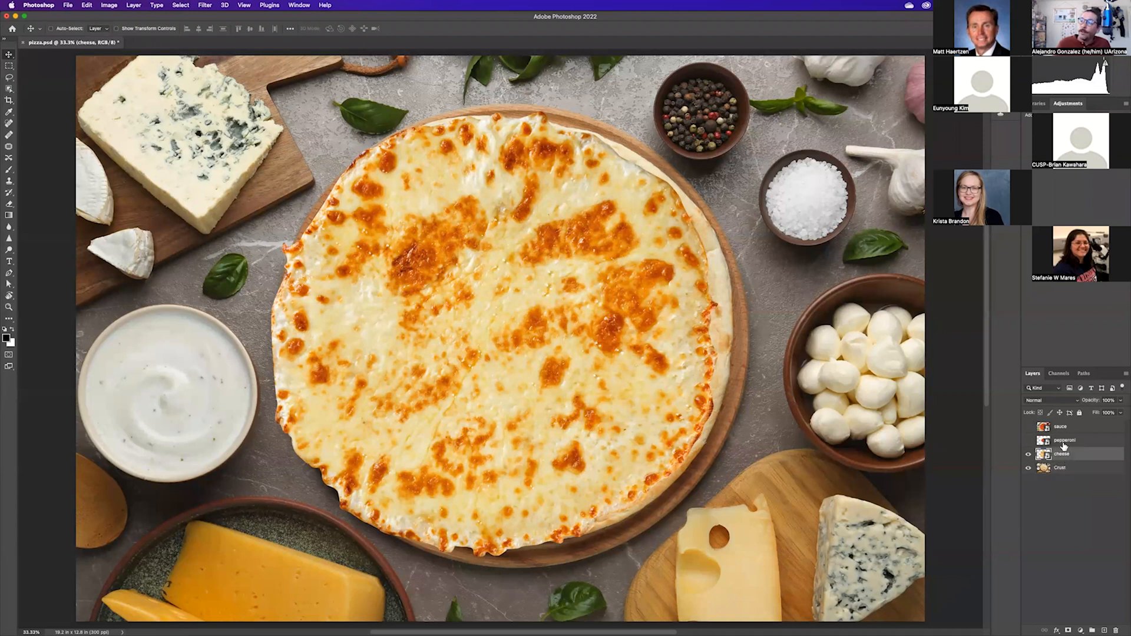
pyautogui.click(1062, 442)
pyautogui.click(1061, 430)
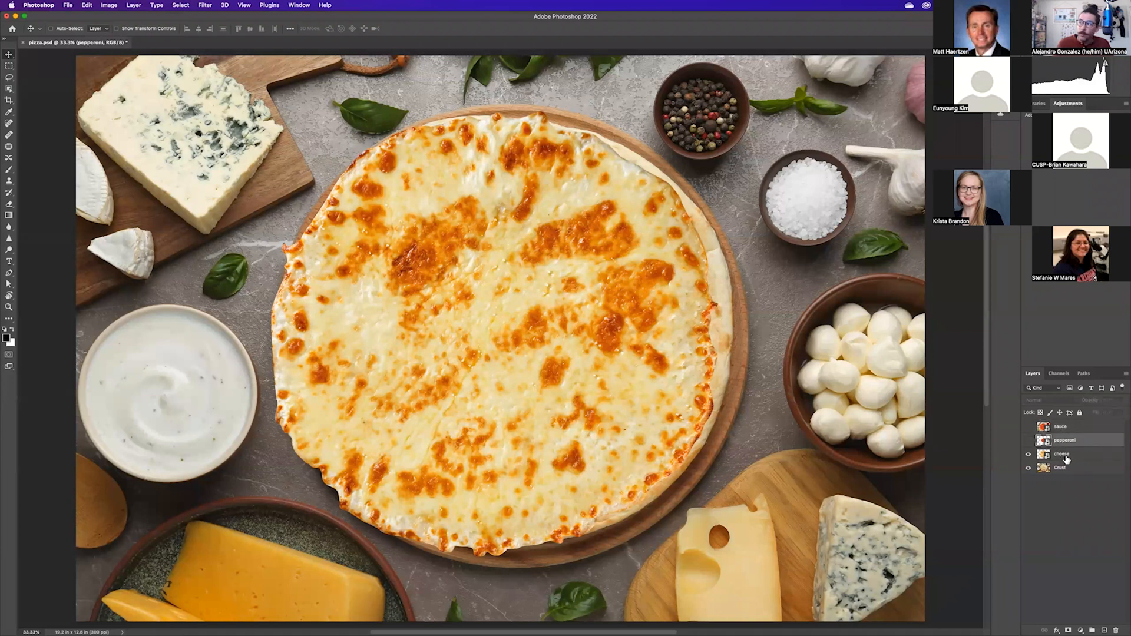
pyautogui.click(1065, 459)
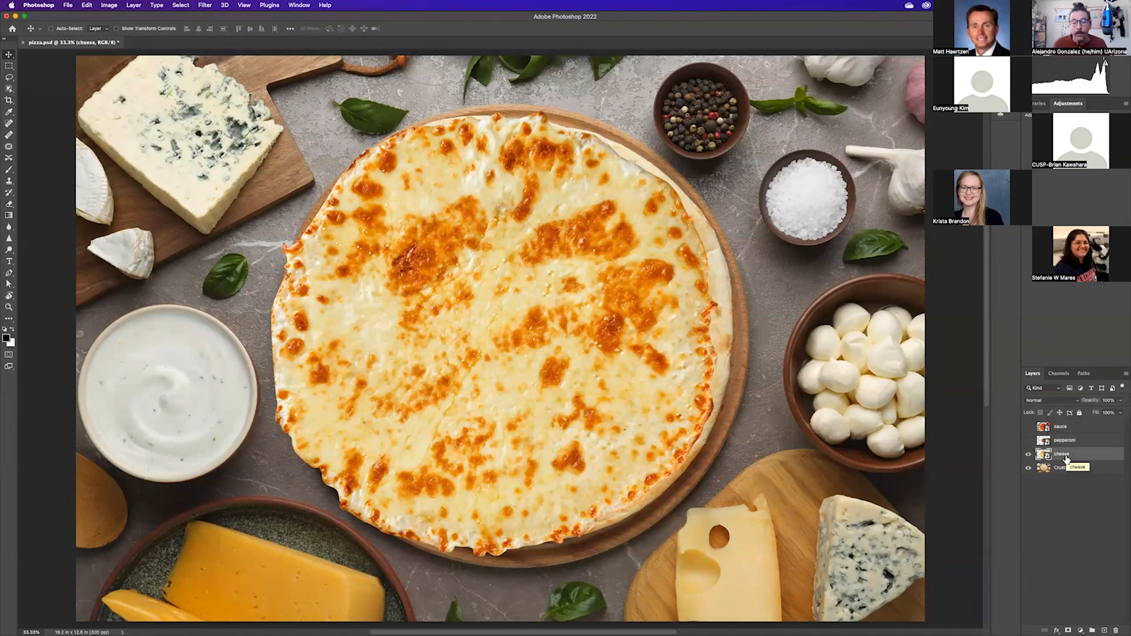
pyautogui.click(1069, 468)
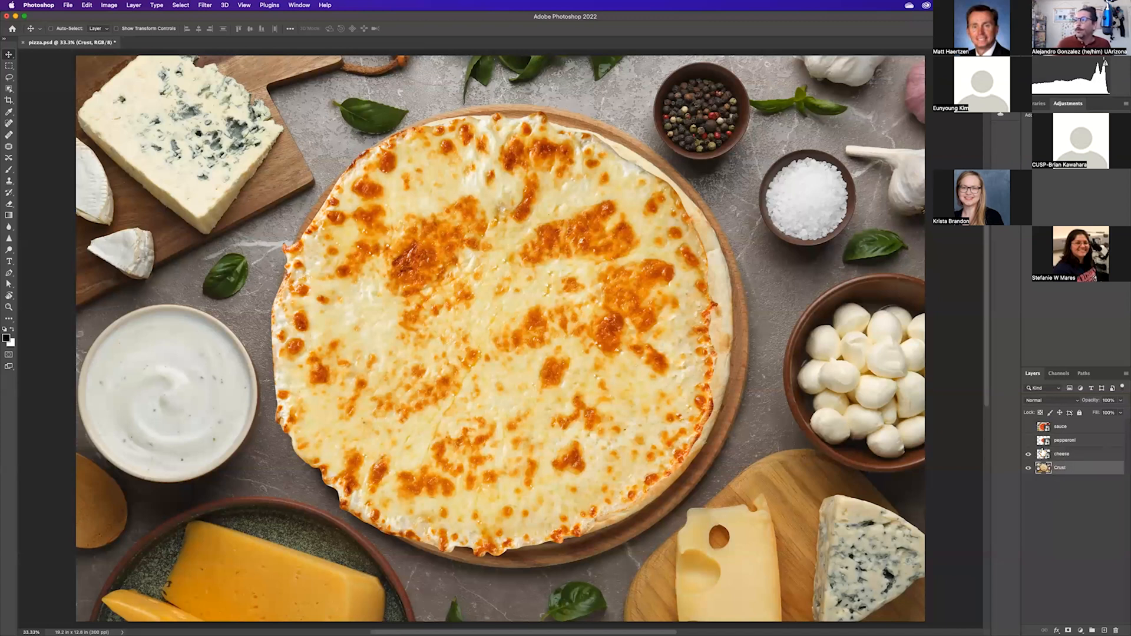
# - Move the hidden pepperoni layer up and left, show it, shift it down toward the yellow cheese, and hide it again
pyautogui.click(1058, 443)
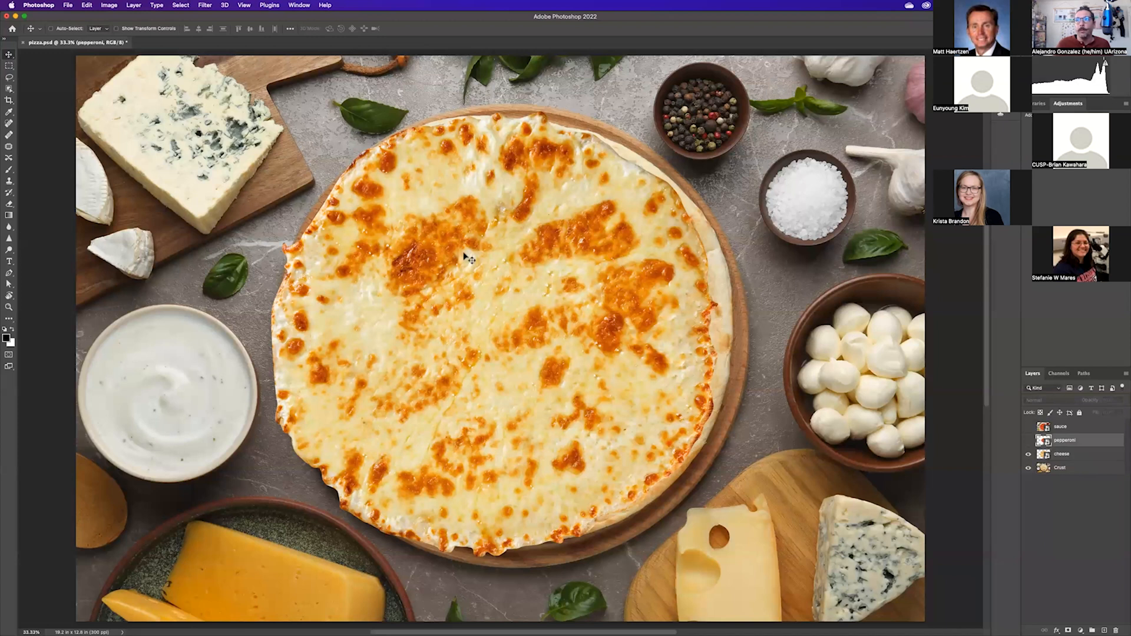
pyautogui.moveTo(471, 325); pyautogui.dragTo(308, 245)
pyautogui.click(1028, 440)
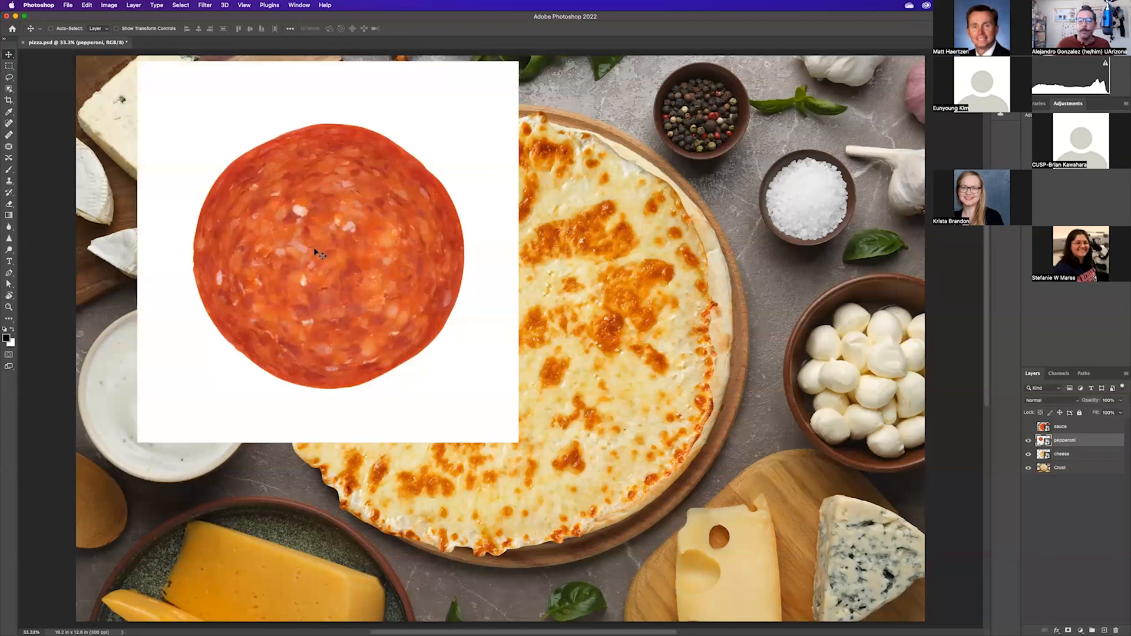
pyautogui.moveTo(312, 259); pyautogui.dragTo(275, 373)
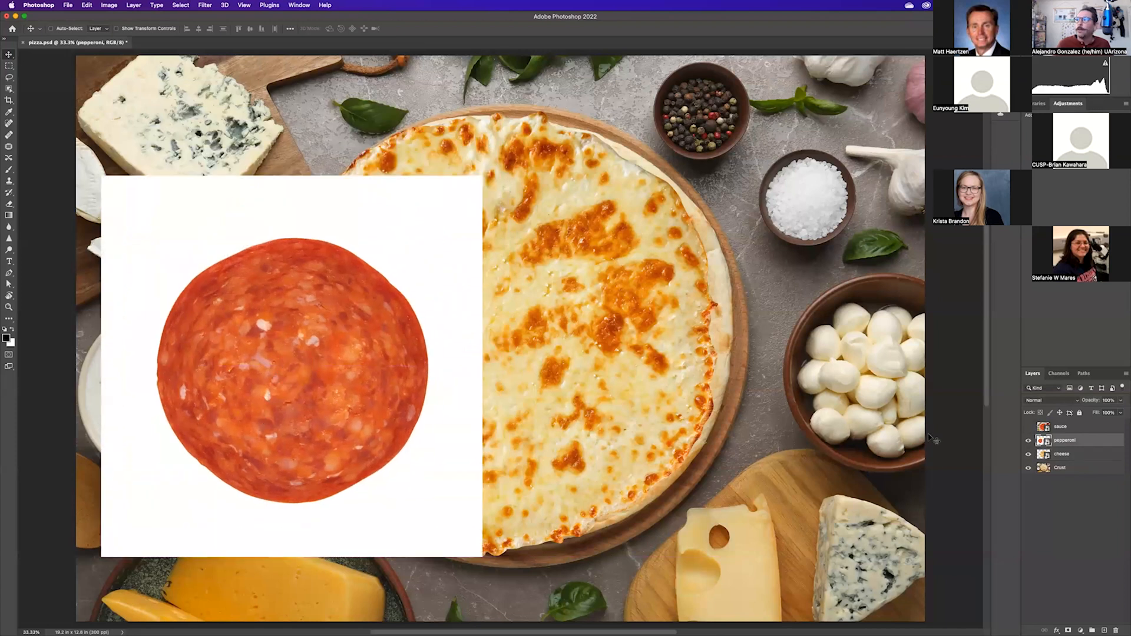
pyautogui.click(1028, 442)
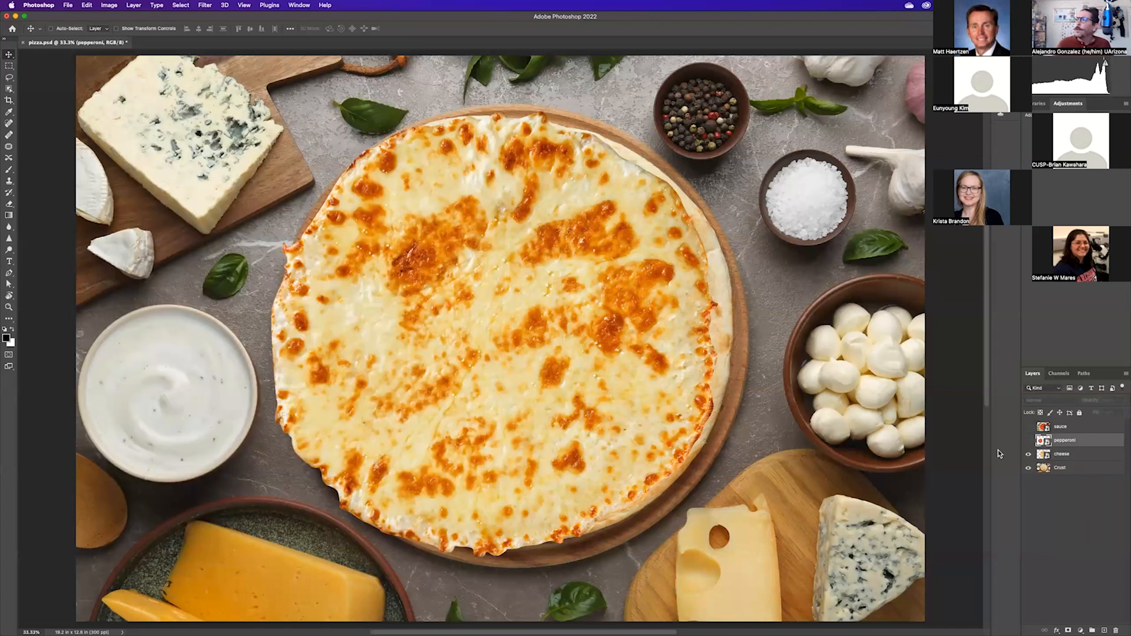
# - Move the cheese layer slightly right and up so that it sits centered over the pizza crust
pyautogui.click(1067, 457)
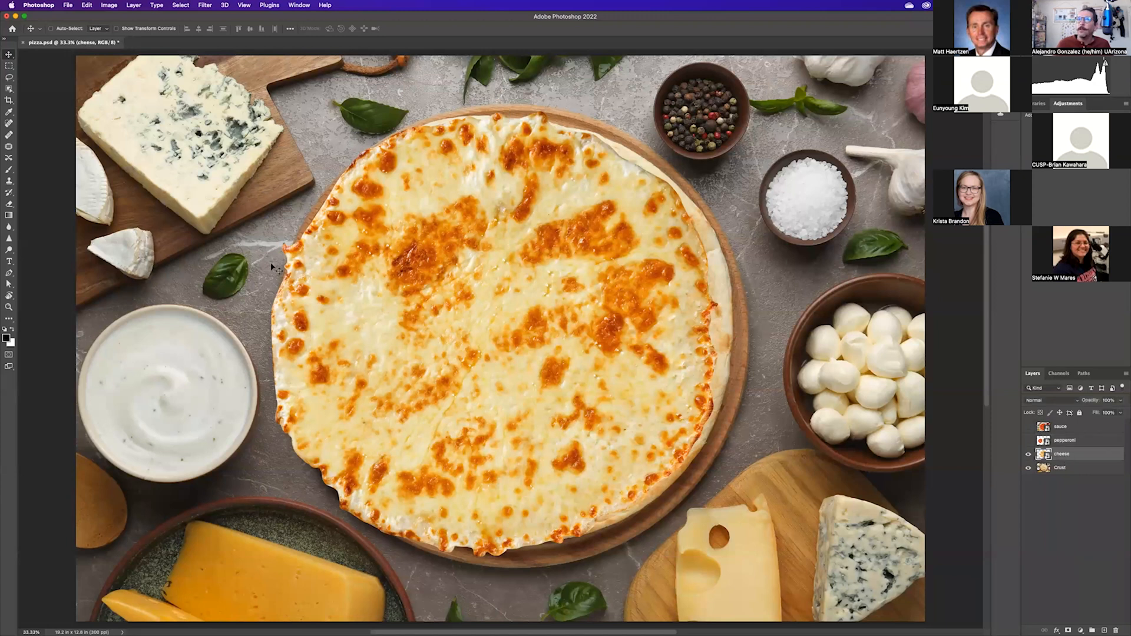
pyautogui.moveTo(511, 321); pyautogui.dragTo(538, 327)
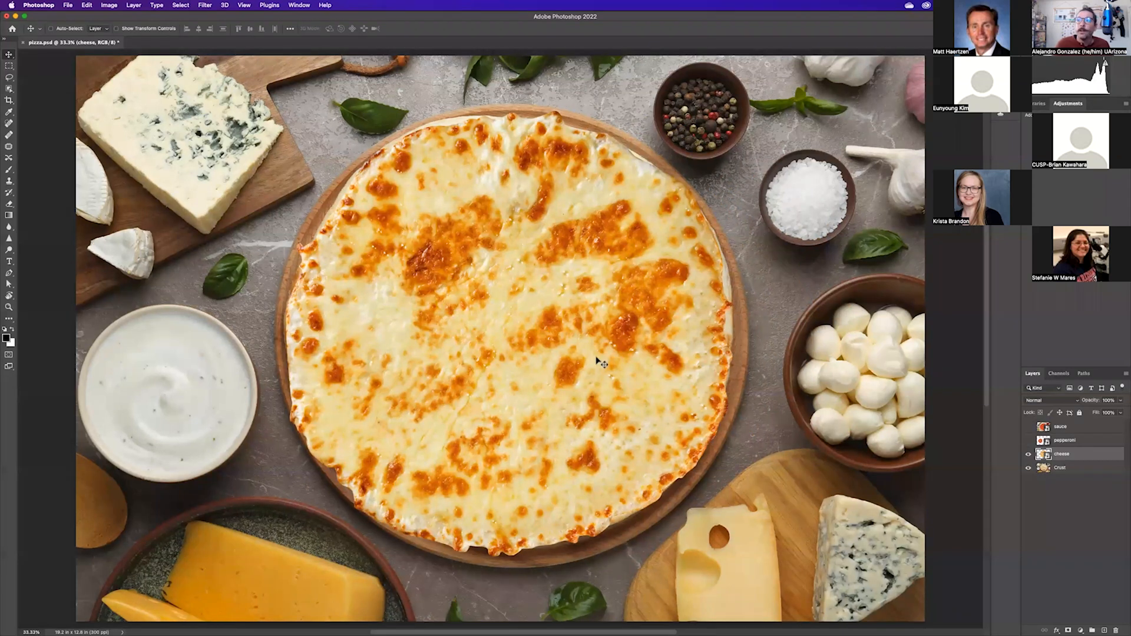
pyautogui.moveTo(510, 293); pyautogui.dragTo(533, 283)
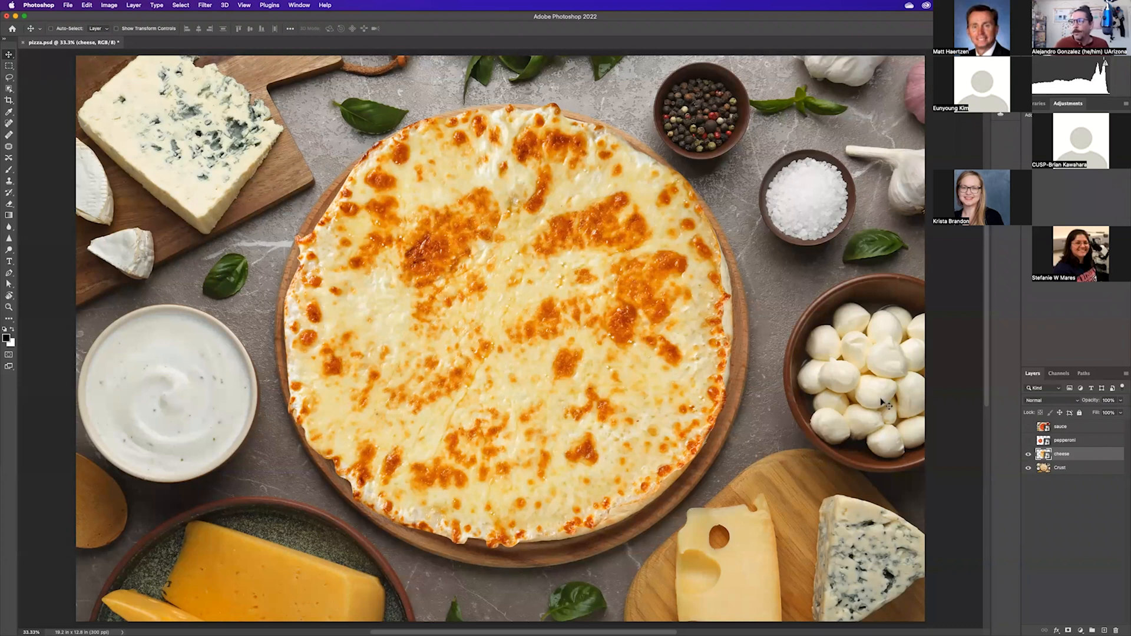
# - Free-transform the cheese layer, scaling it proportionally to about 88.5% and recentring it inside the pizza crust
pyautogui.click(87, 6)
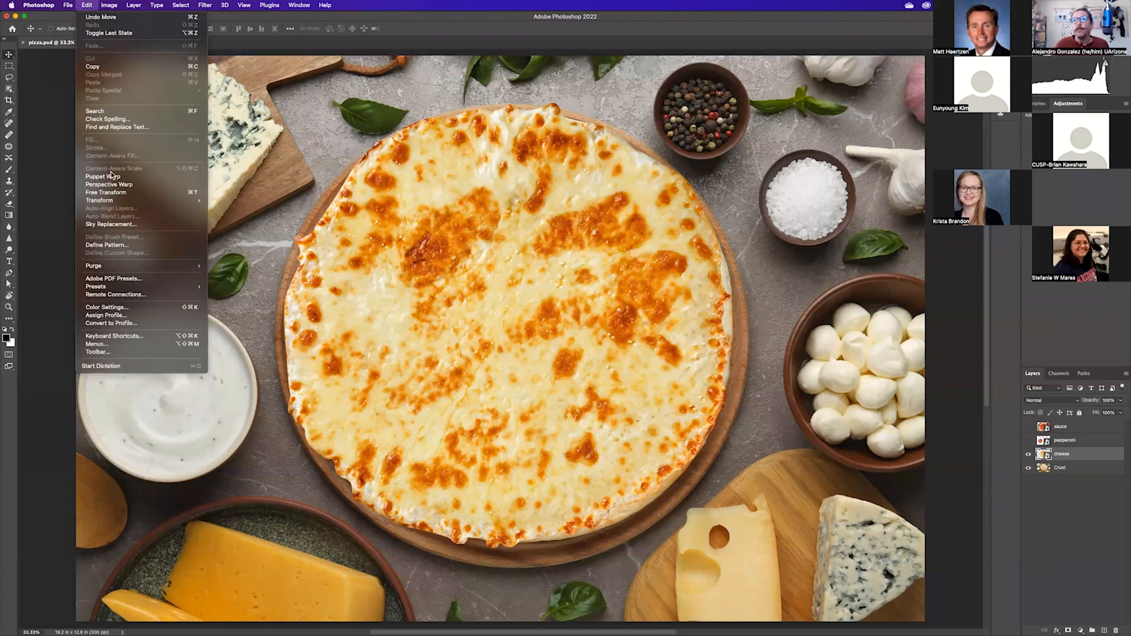
pyautogui.moveTo(112, 201)
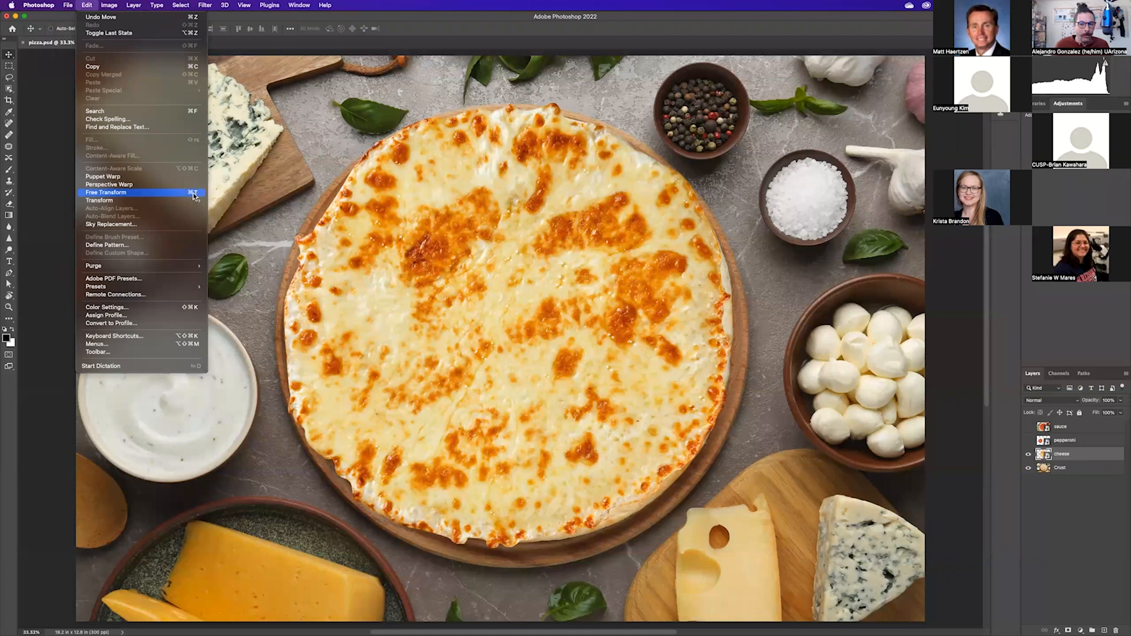
pyautogui.click(85, 6)
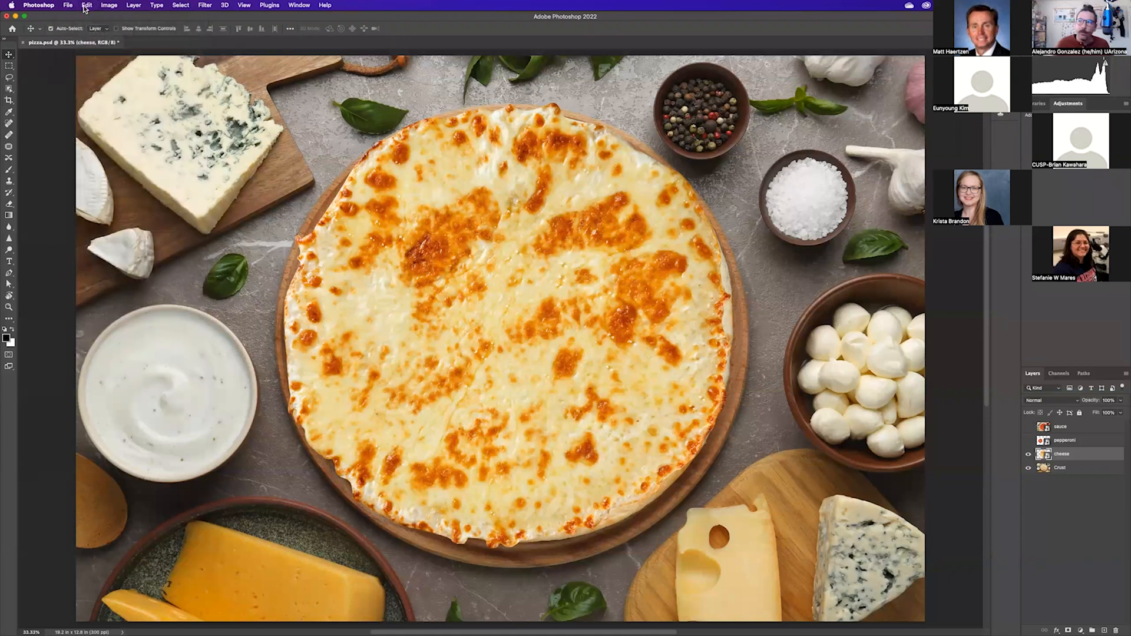
pyautogui.press('super+t')
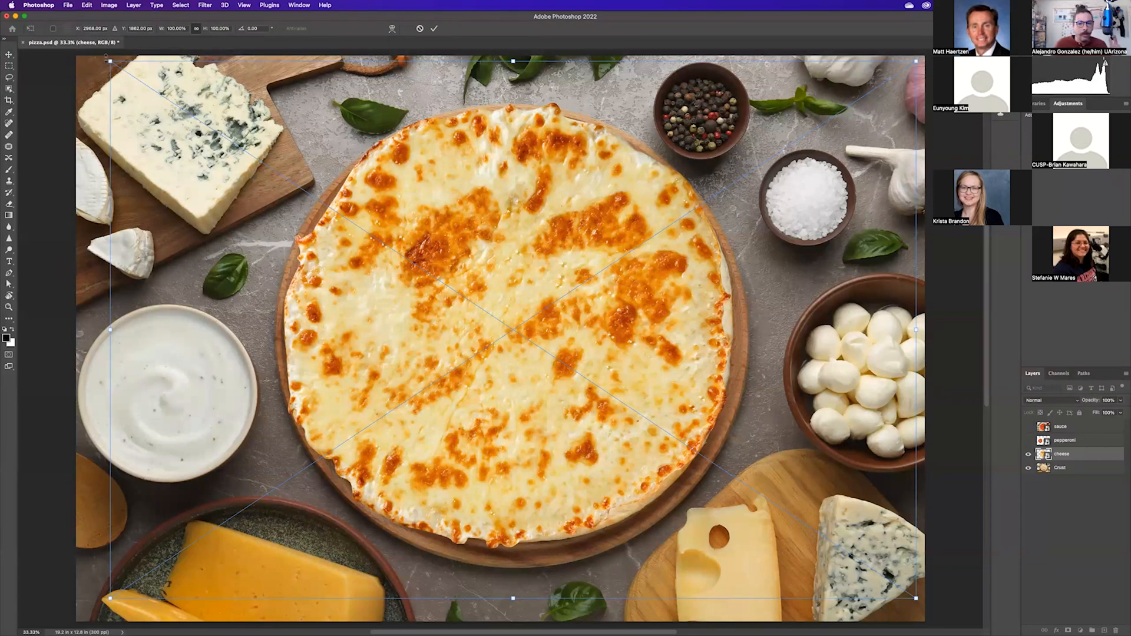
pyautogui.moveTo(110, 60); pyautogui.dragTo(202, 123)
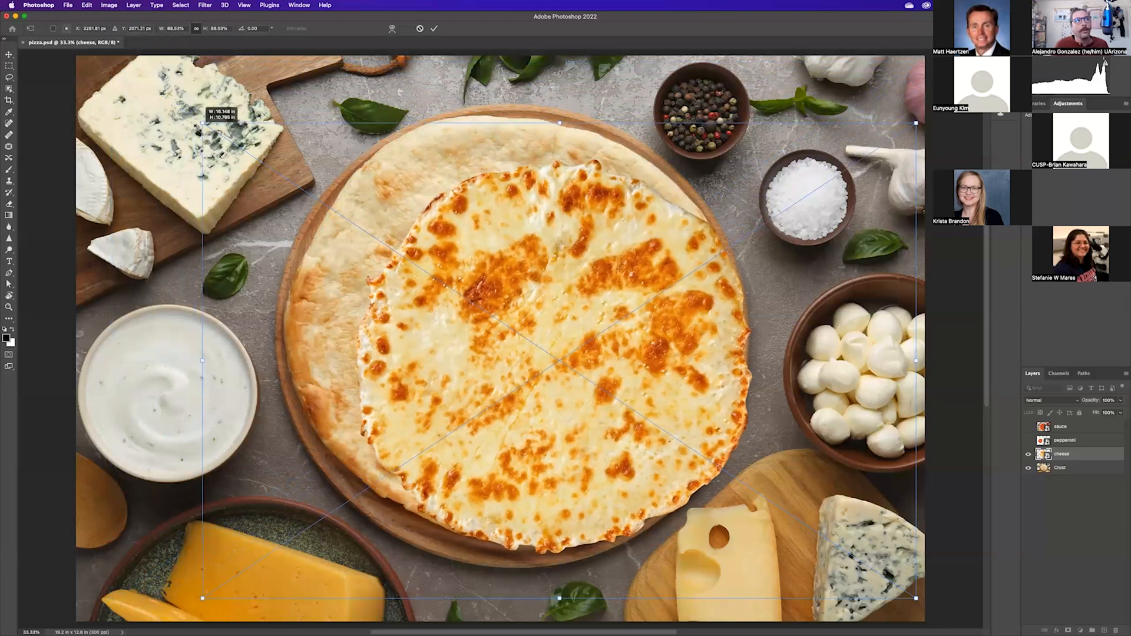
pyautogui.moveTo(585, 306); pyautogui.dragTo(548, 282)
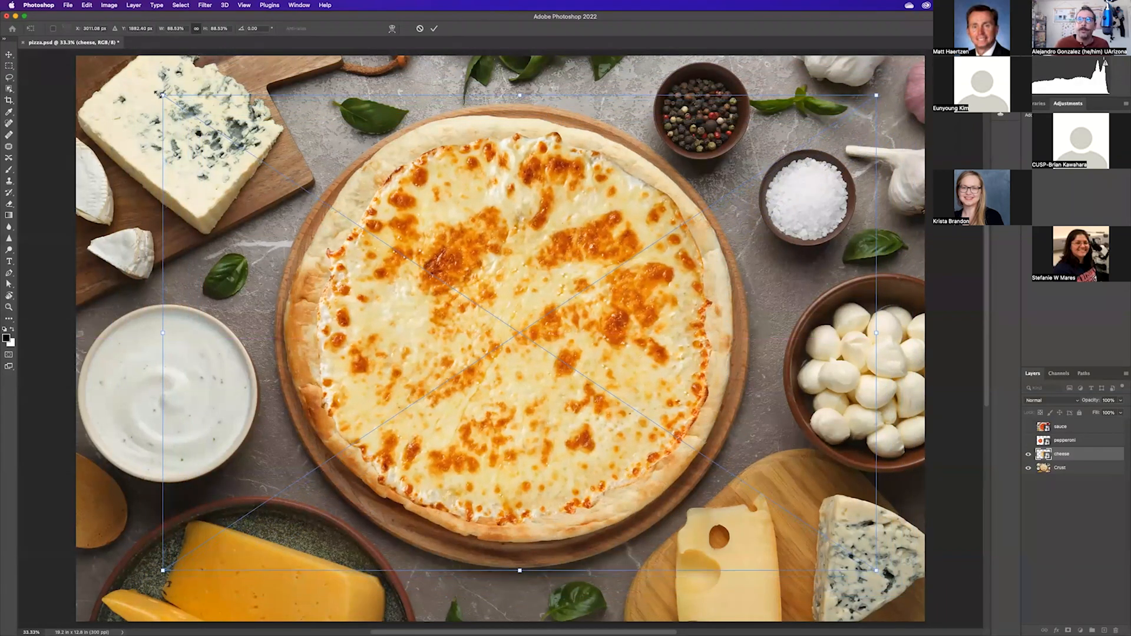
pyautogui.moveTo(163, 94); pyautogui.dragTo(139, 411)
pyautogui.press('super+z')
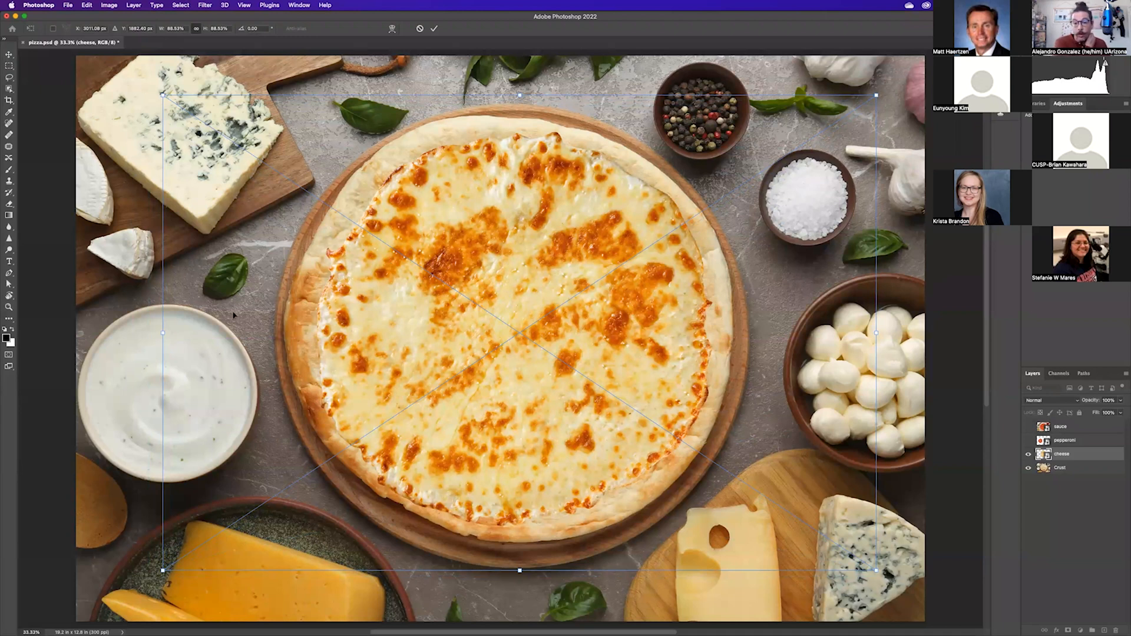
# - Rotate the cheese layer about 2 degrees counterclockwise within the active transform
pyautogui.rightClick(441, 335)
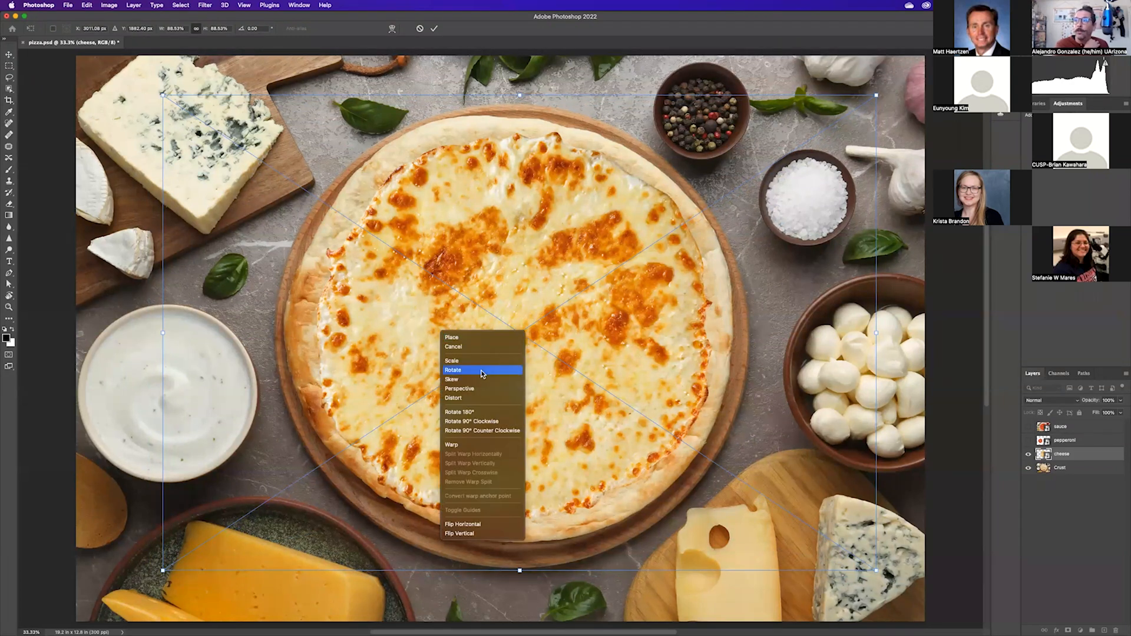
pyautogui.click(482, 371)
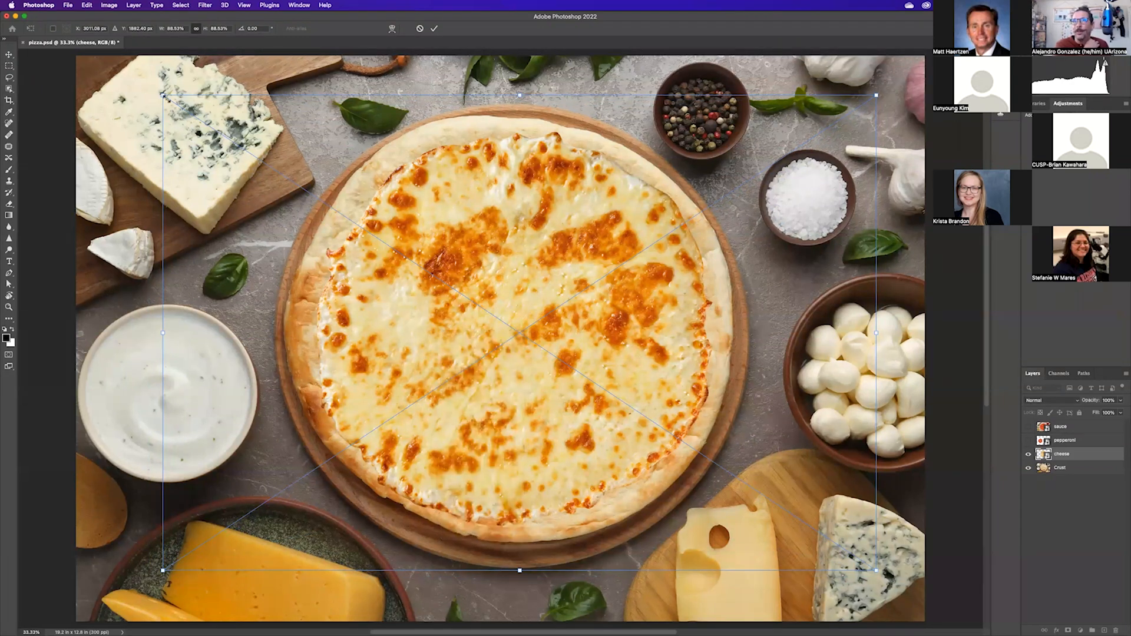
pyautogui.moveTo(156, 90); pyautogui.dragTo(262, 189)
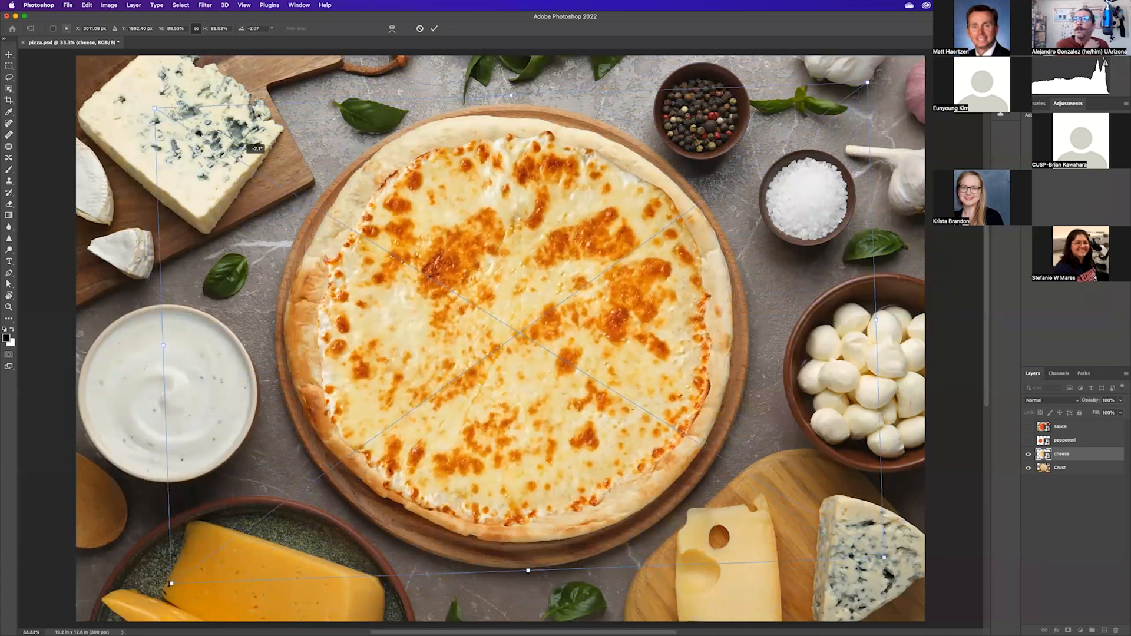
# - Try skewing the cheese layer from its upper-left corner and undo the skew
pyautogui.rightClick(495, 377)
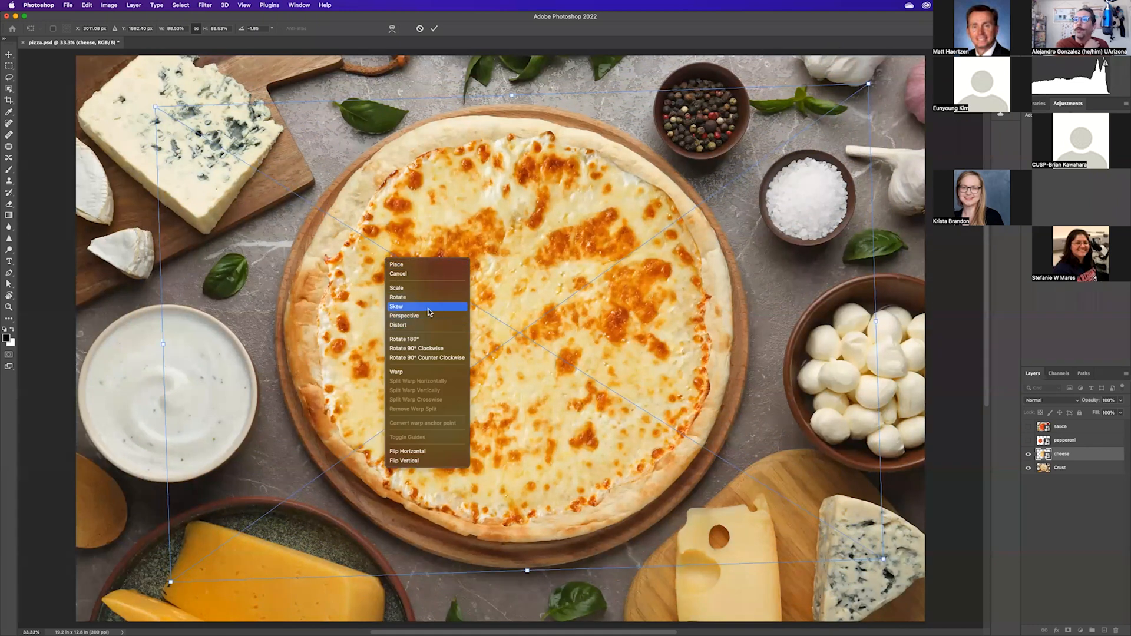
pyautogui.click(396, 306)
pyautogui.moveTo(156, 108); pyautogui.dragTo(178, 327)
pyautogui.press('super+z')
# - Try a perspective transform on the cheese layer from its upper-left corner and undo it
pyautogui.rightClick(515, 309)
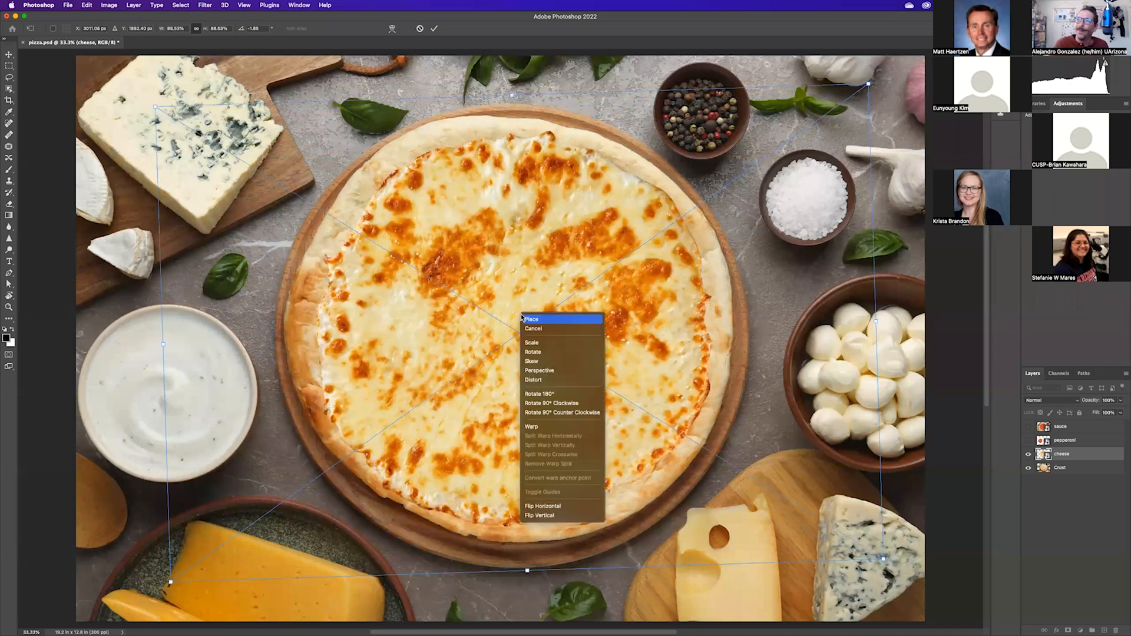
pyautogui.click(539, 371)
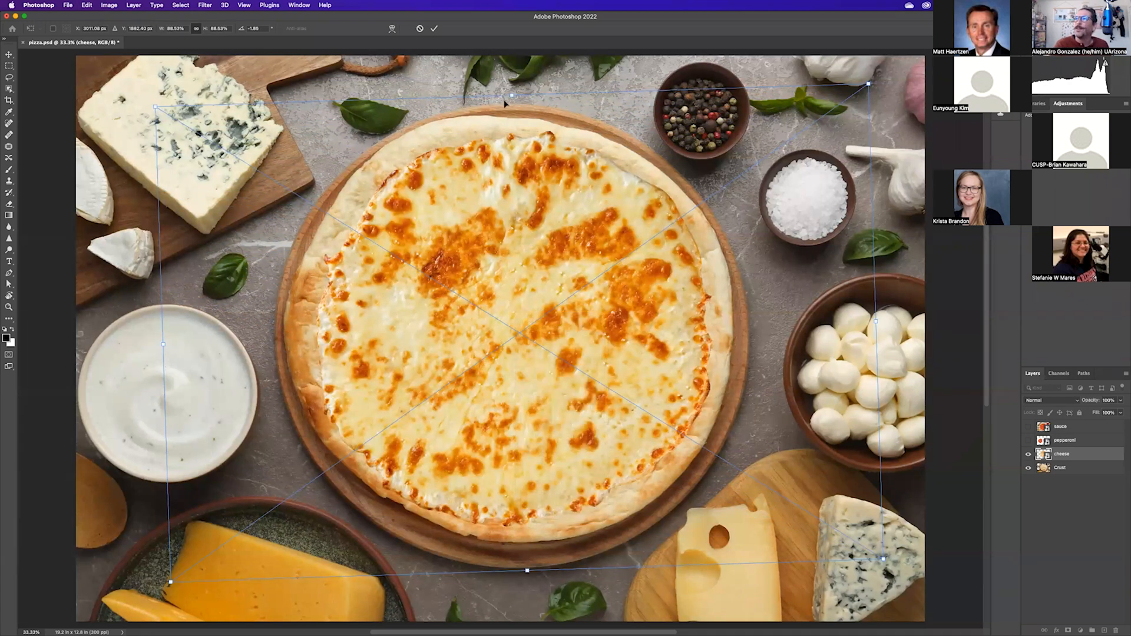
pyautogui.moveTo(154, 106); pyautogui.dragTo(411, 128)
pyautogui.press('super+z')
# - Warp the cheese layer with small nudges across its surface to fit the crust better, and commit the transform
pyautogui.rightClick(478, 221)
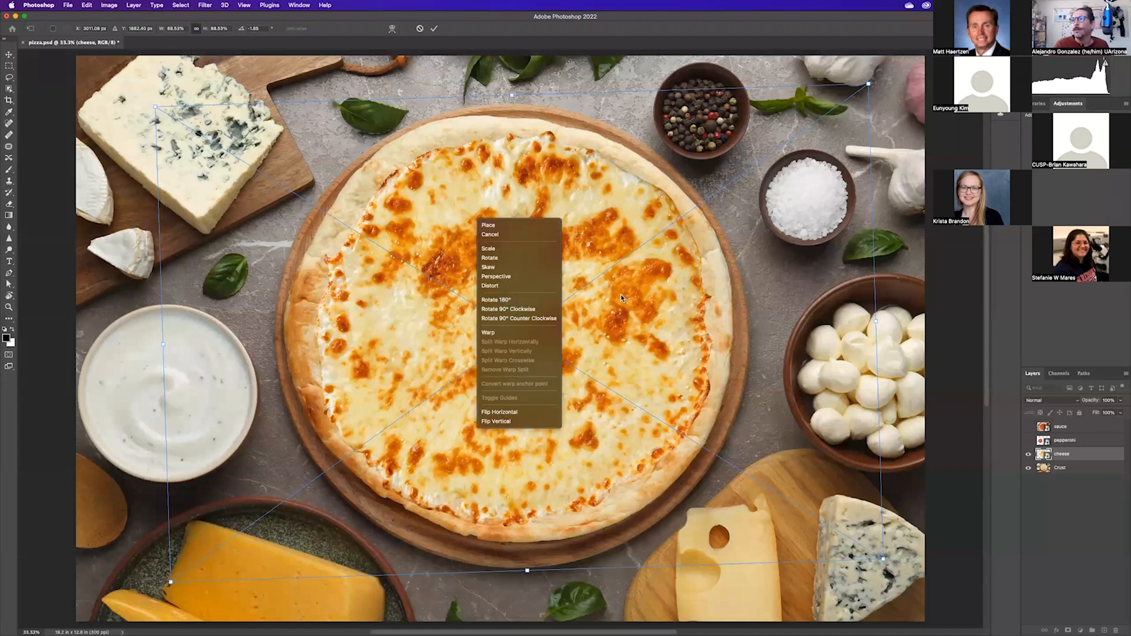
pyautogui.click(487, 333)
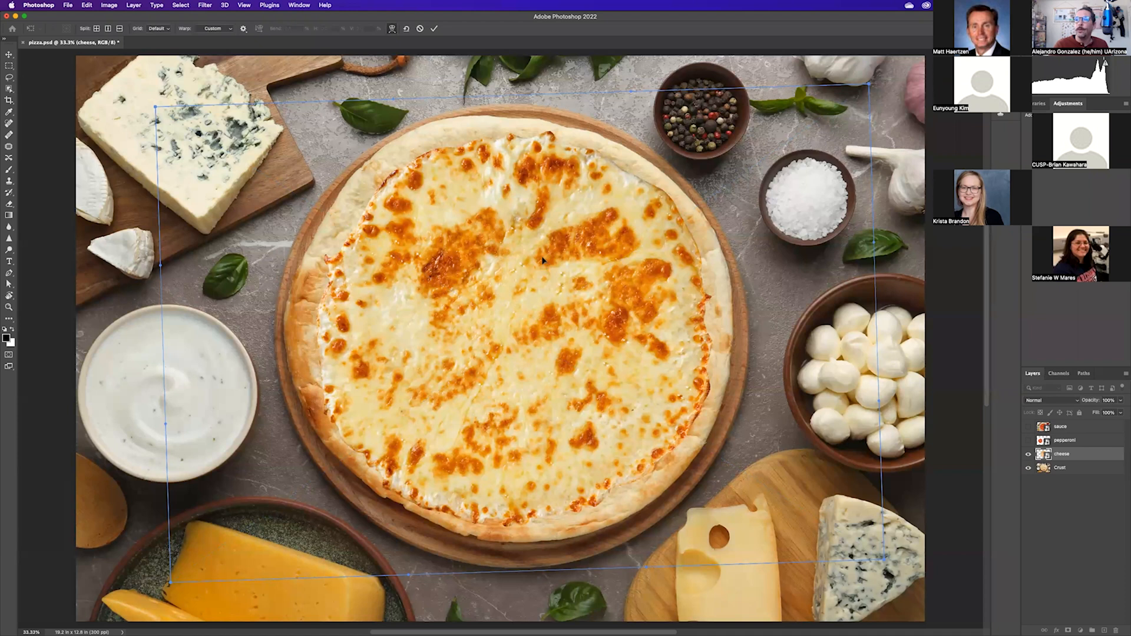
pyautogui.moveTo(495, 274)
pyautogui.mouseDown()
pyautogui.moveTo(524, 282)
pyautogui.moveTo(489, 267)
pyautogui.mouseUp()
pyautogui.moveTo(622, 324); pyautogui.dragTo(627, 331)
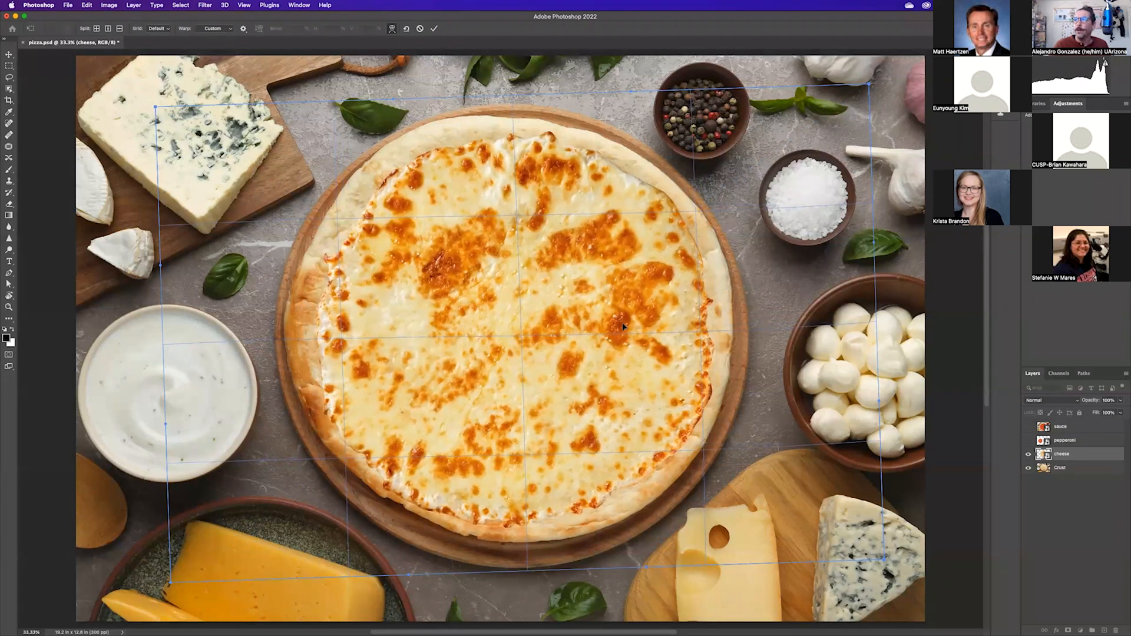
pyautogui.moveTo(620, 454); pyautogui.dragTo(623, 456)
pyautogui.moveTo(386, 443); pyautogui.dragTo(391, 436)
pyautogui.moveTo(441, 381); pyautogui.dragTo(433, 374)
pyautogui.moveTo(512, 329)
pyautogui.mouseDown()
pyautogui.moveTo(486, 336)
pyautogui.moveTo(507, 327)
pyautogui.mouseUp()
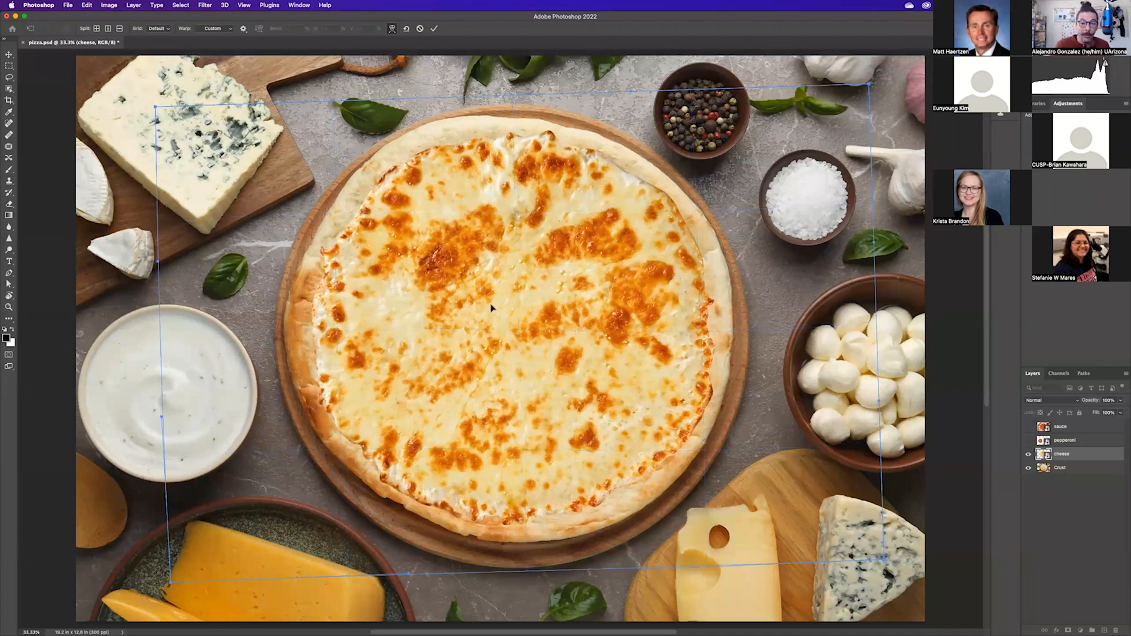
pyautogui.click(434, 29)
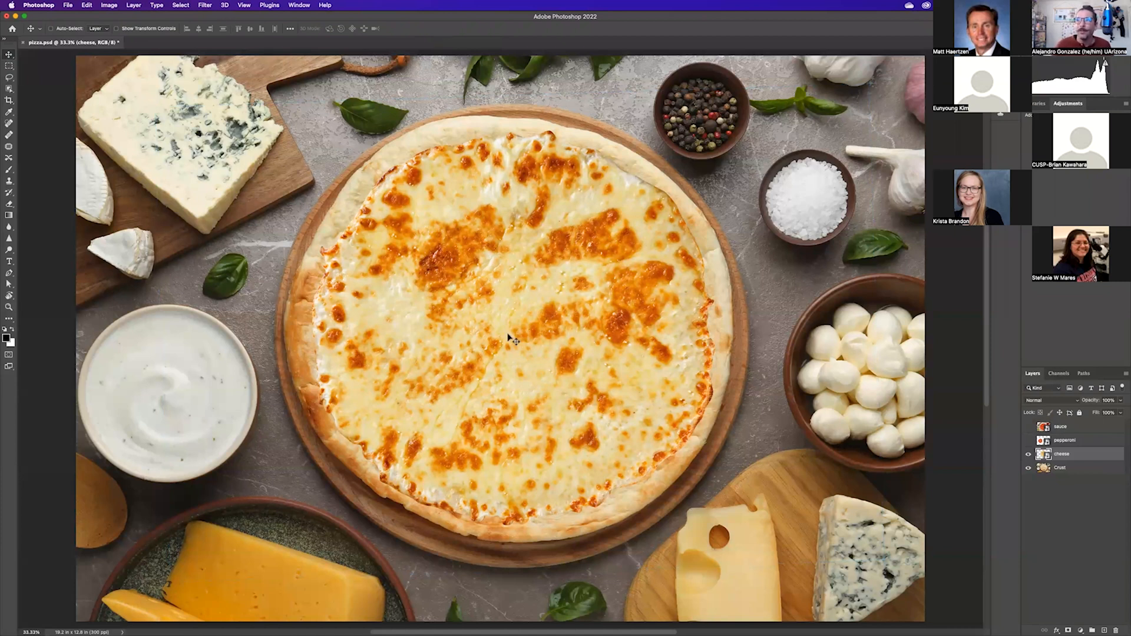
# - Move the cheese layer left, partly off the crust, and hide it
pyautogui.moveTo(508, 335); pyautogui.dragTo(263, 337)
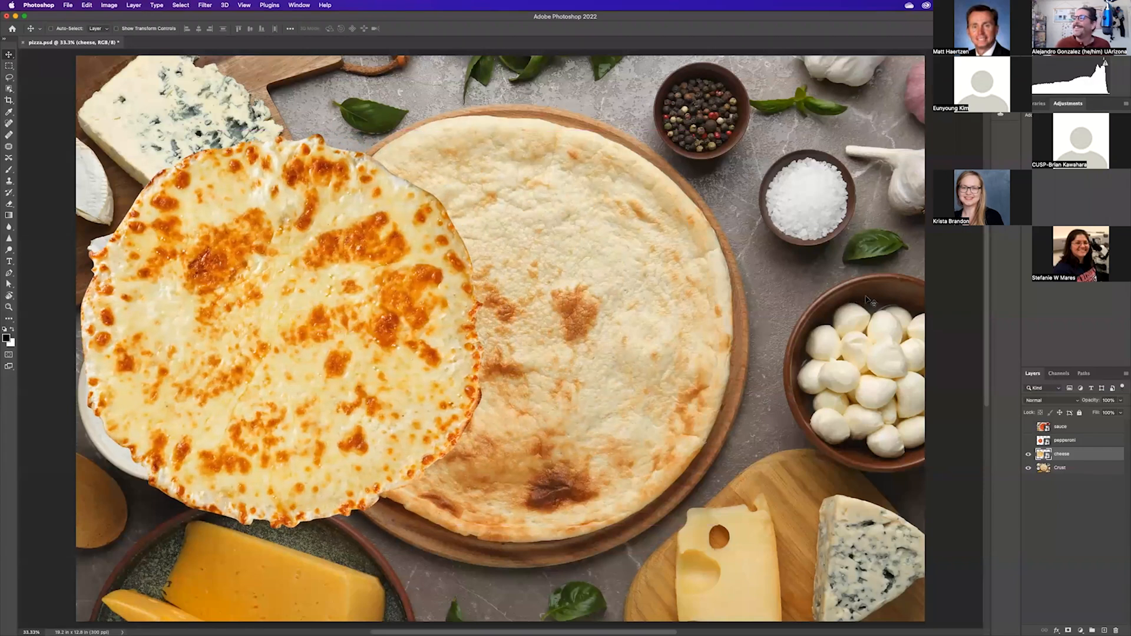
pyautogui.click(1027, 457)
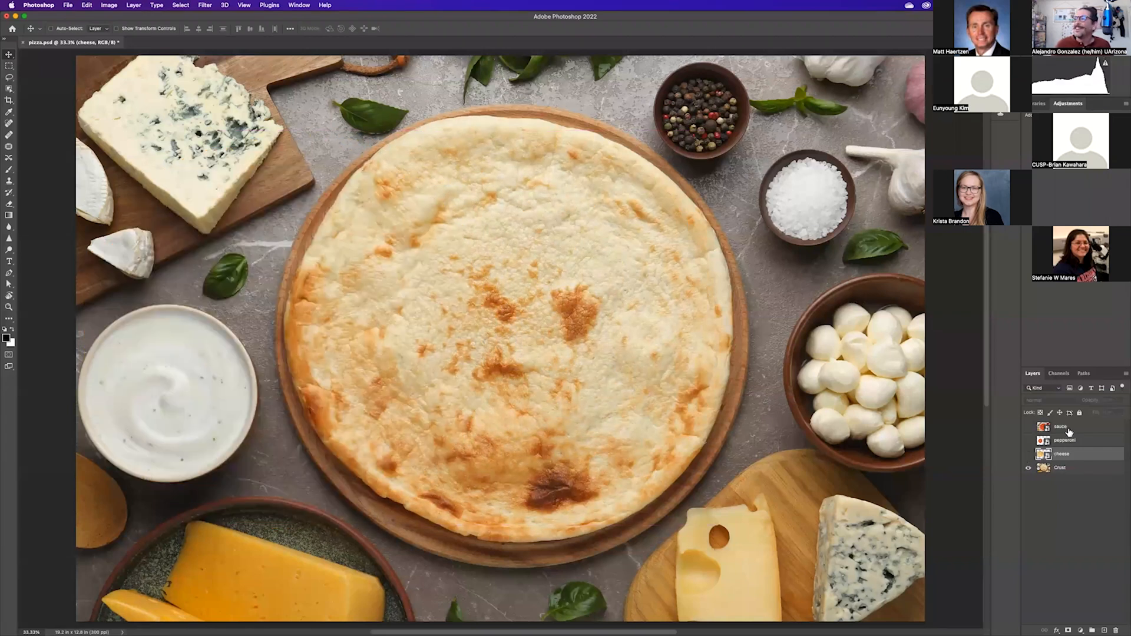
# - Show the sauce layer and reorder it to sit directly above the Crust layer, below cheese
pyautogui.click(1069, 430)
pyautogui.click(1027, 427)
pyautogui.moveTo(1068, 429); pyautogui.dragTo(1069, 460)
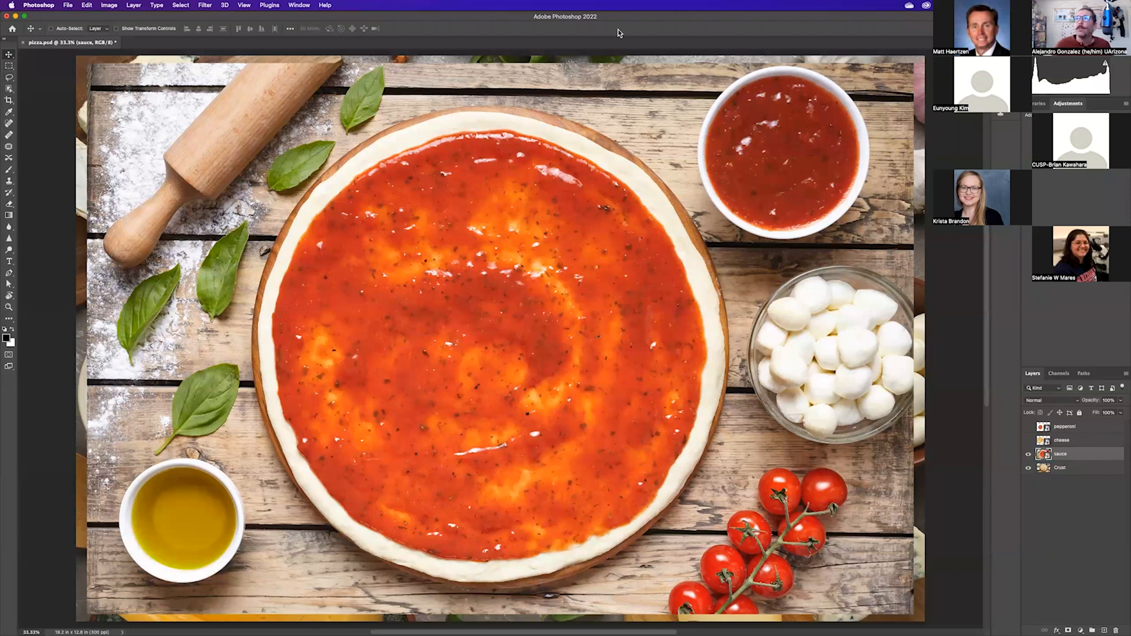
# - Mask the sauce layer with a freehand Lasso outline around the sauce, and move the masked sauce onto the crust
pyautogui.click(9, 77)
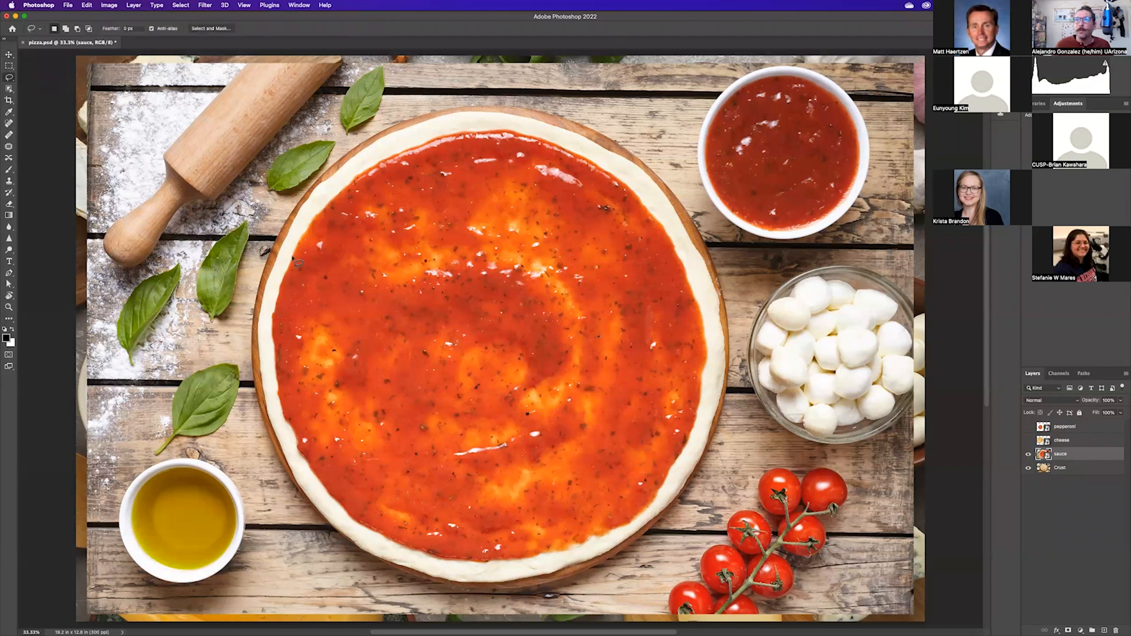
pyautogui.moveTo(300, 248)
pyautogui.mouseDown()
pyautogui.moveTo(374, 186)
pyautogui.moveTo(554, 156)
pyautogui.moveTo(663, 264)
pyautogui.moveTo(673, 427)
pyautogui.moveTo(562, 547)
pyautogui.moveTo(409, 524)
pyautogui.moveTo(291, 406)
pyautogui.moveTo(309, 236)
pyautogui.mouseUp()
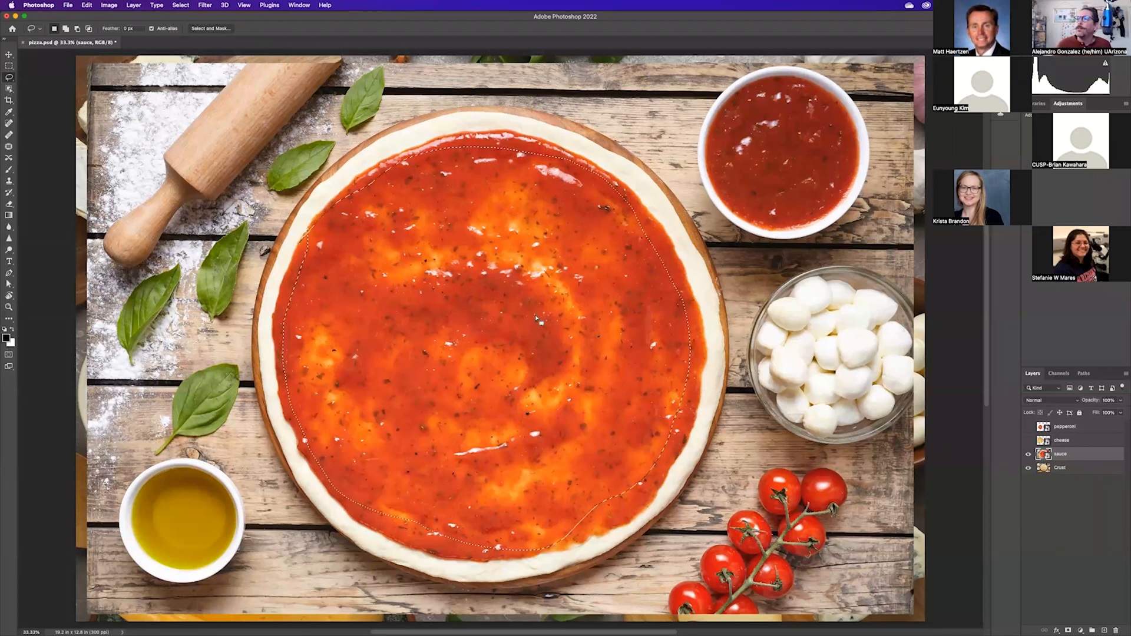
pyautogui.click(1068, 629)
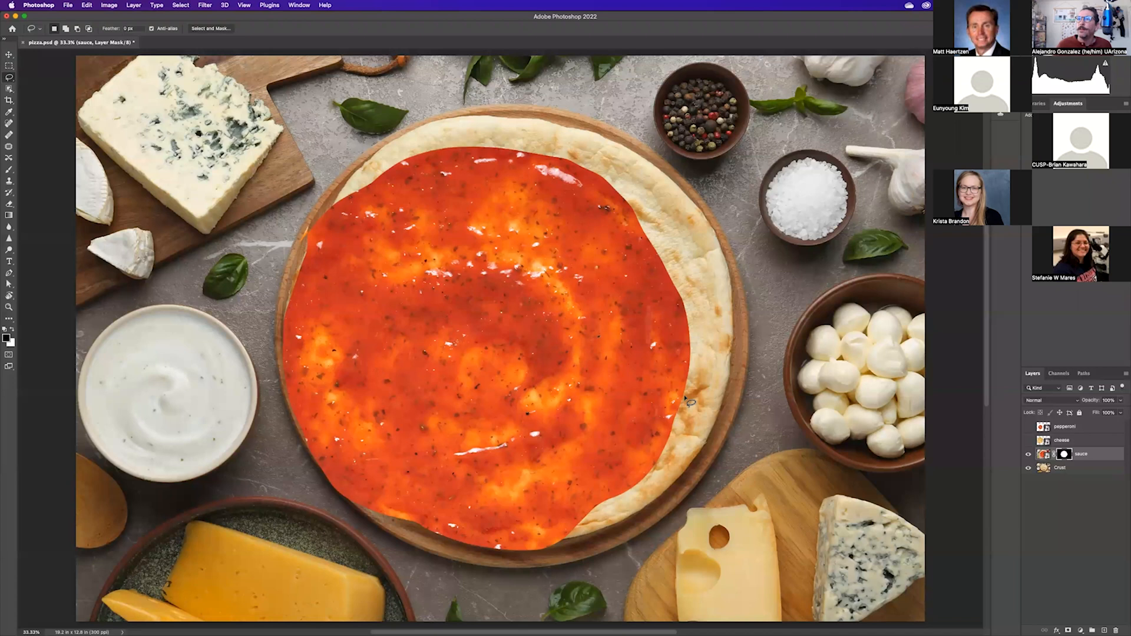
pyautogui.click(9, 54)
pyautogui.moveTo(447, 269)
pyautogui.mouseDown()
pyautogui.moveTo(490, 241)
pyautogui.moveTo(460, 252)
pyautogui.mouseUp()
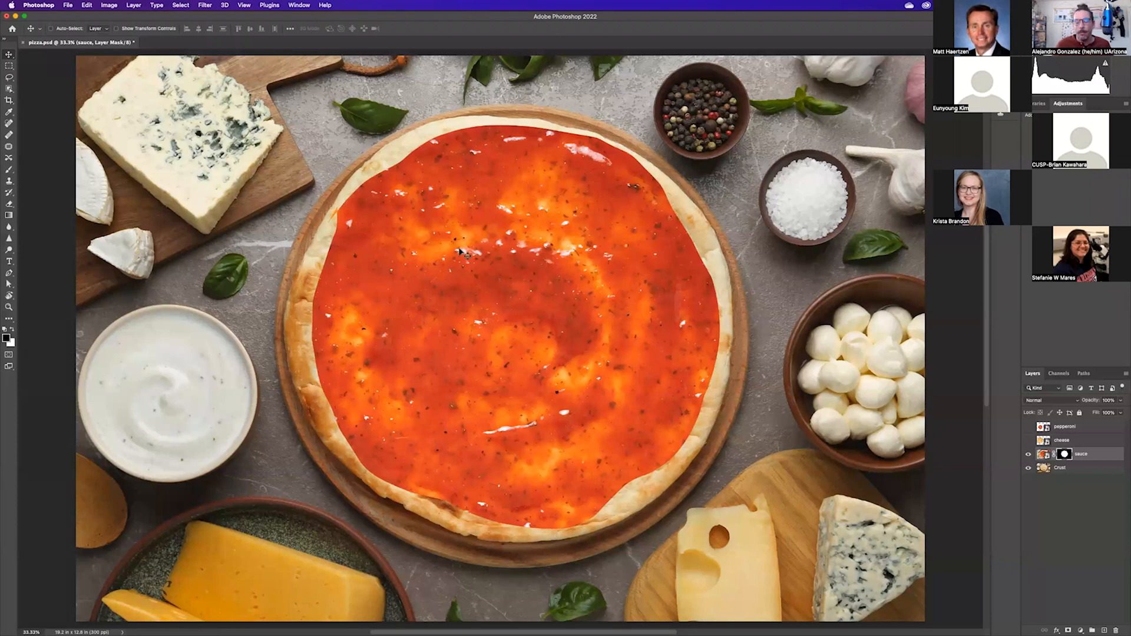
# - Undo the sauce move and its layer mask, and deselect the lasso outline
pyautogui.press('super+z')
pyautogui.press('super+z')
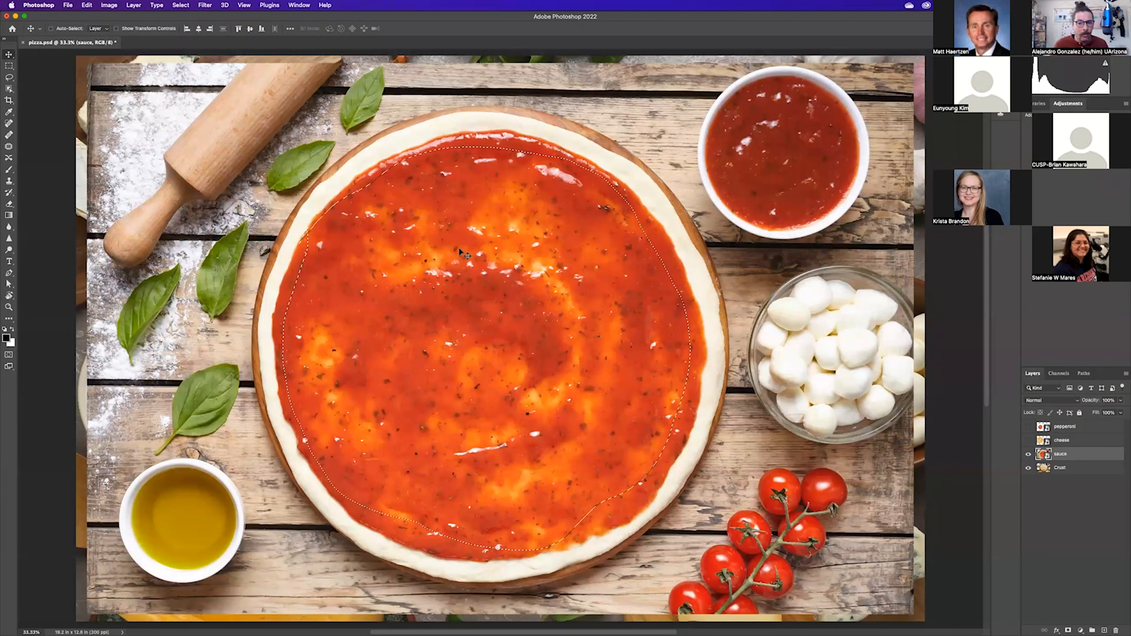
pyautogui.press('super+d')
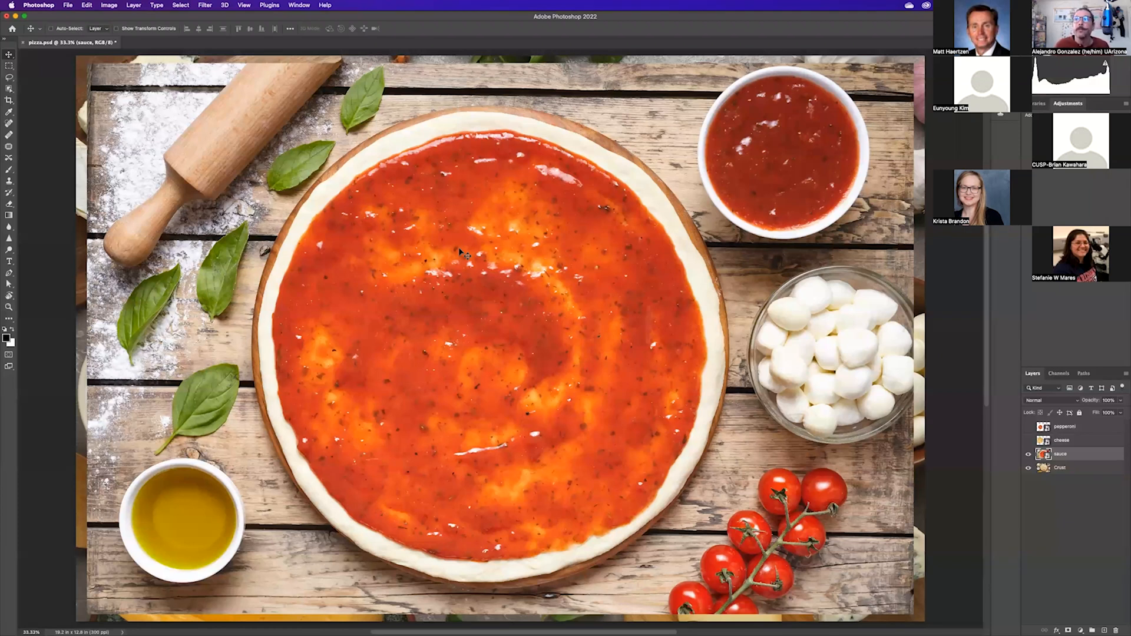
# - Show the cheese layer over the sauce for comparison and hide it again
pyautogui.click(1028, 440)
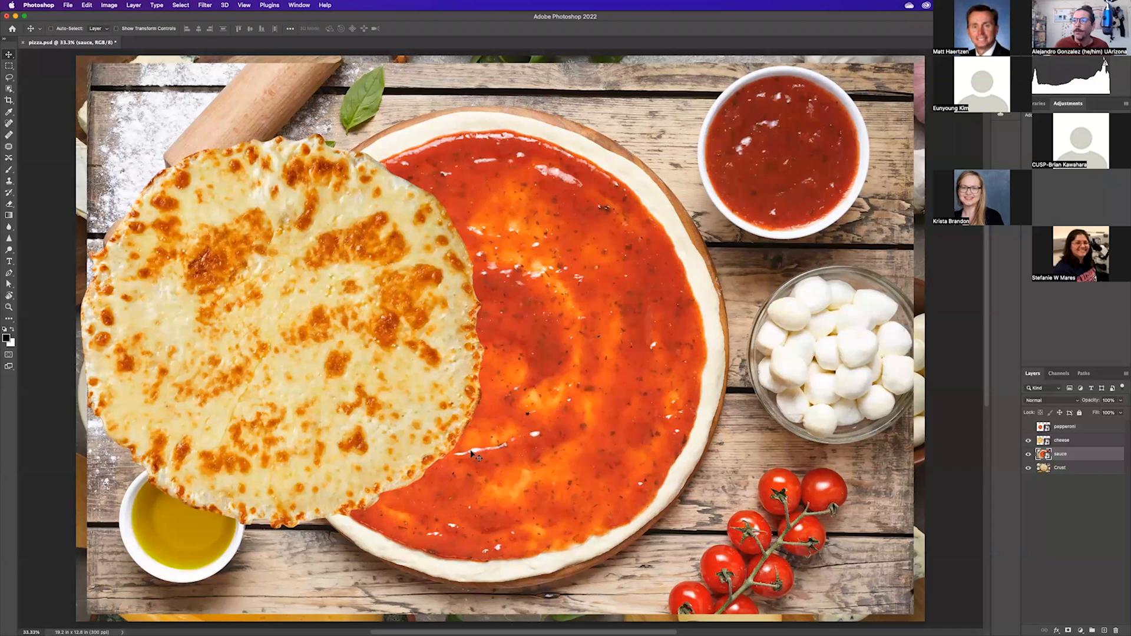
pyautogui.click(1028, 440)
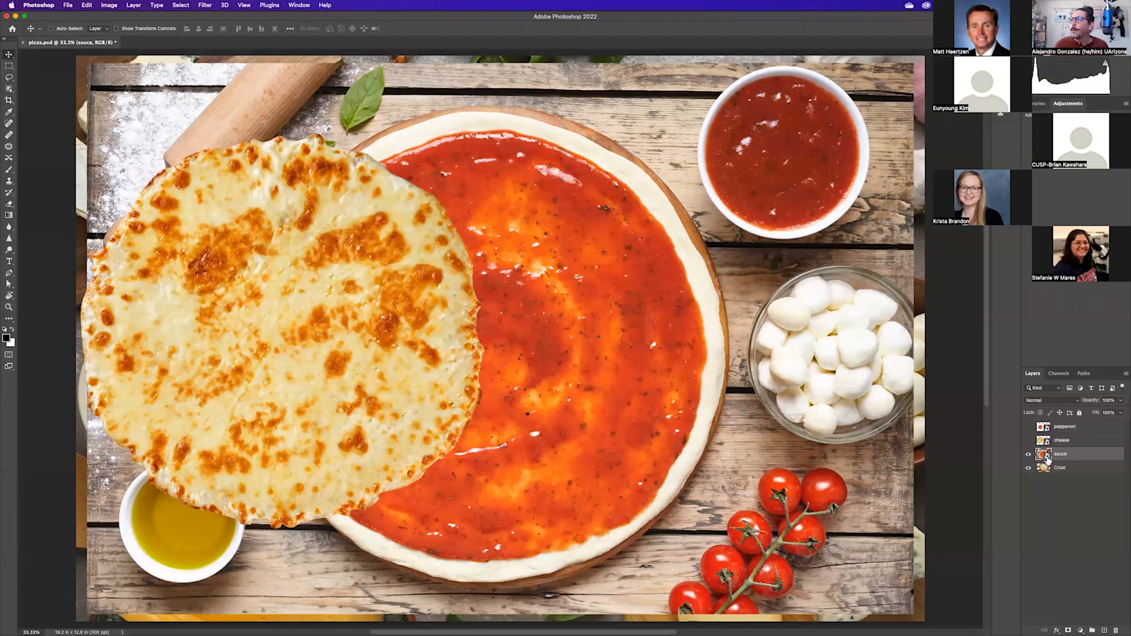
# - Select the whole sauce area on the sauce layer using the Quick Selection tool with an enlarged brush
pyautogui.click(7, 90)
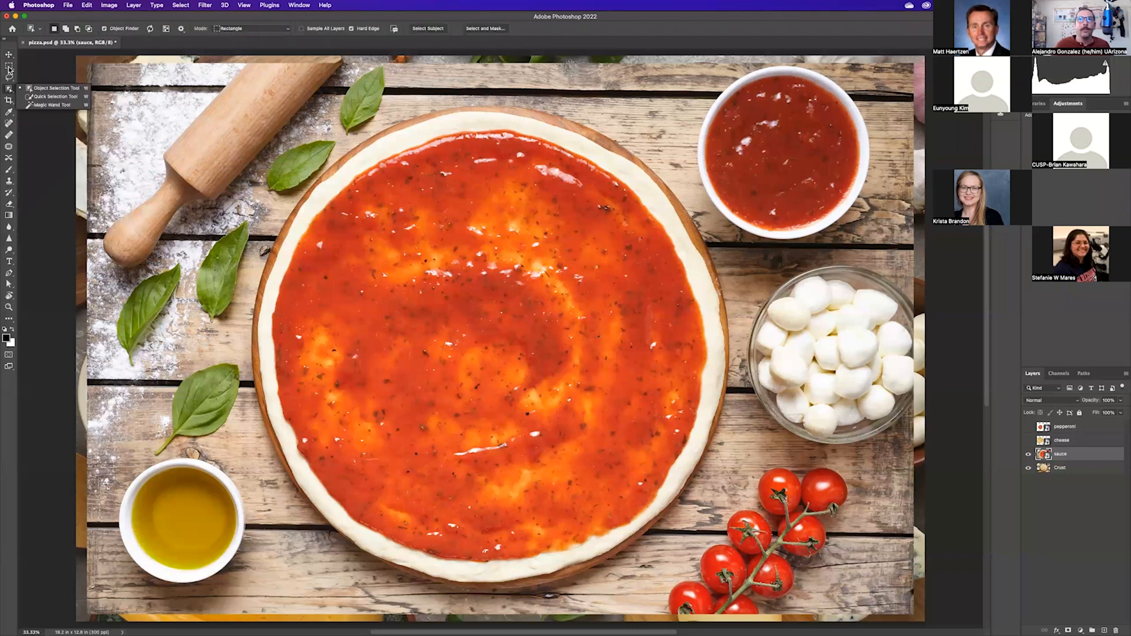
pyautogui.click(53, 97)
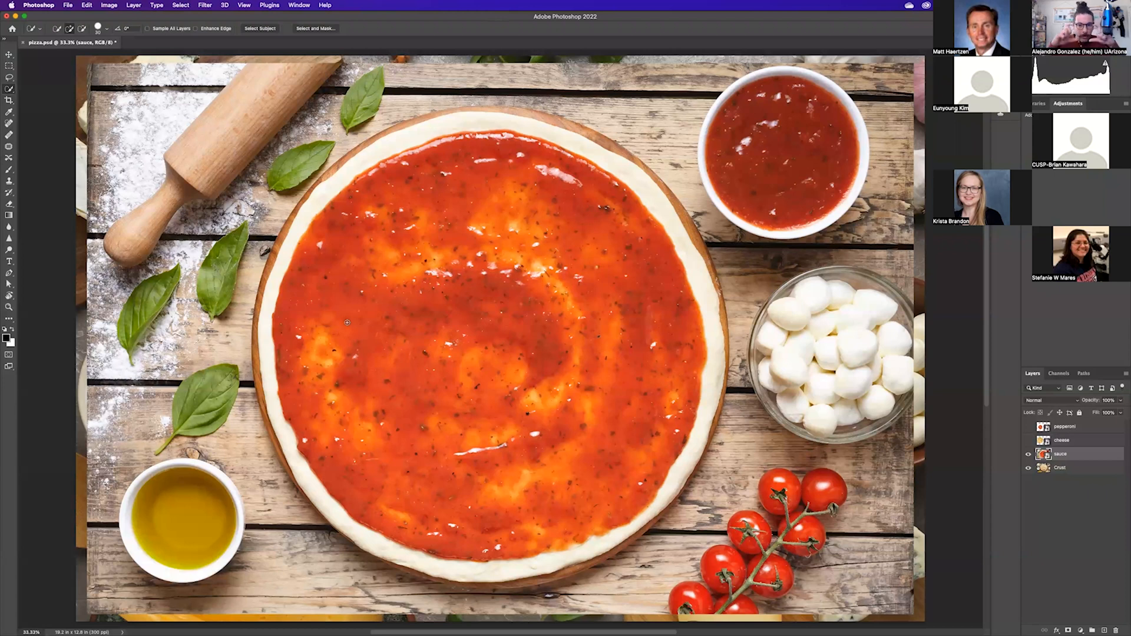
pyautogui.press(']')
pyautogui.press(']')
pyautogui.press(']')
pyautogui.press(']')
pyautogui.press(']')
pyautogui.press(']')
pyautogui.press(']')
pyautogui.press(']')
pyautogui.press(']')
pyautogui.press(']')
pyautogui.press(']')
pyautogui.press(']')
pyautogui.press(']')
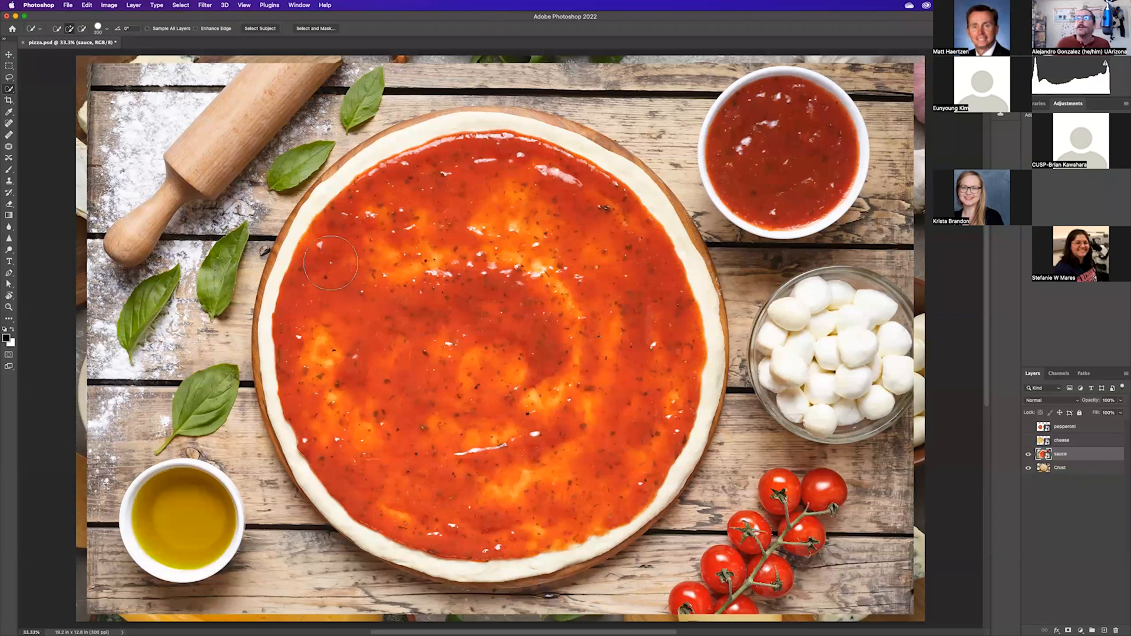
pyautogui.moveTo(401, 223)
pyautogui.mouseDown()
pyautogui.moveTo(318, 282)
pyautogui.moveTo(453, 265)
pyautogui.moveTo(519, 295)
pyautogui.mouseUp()
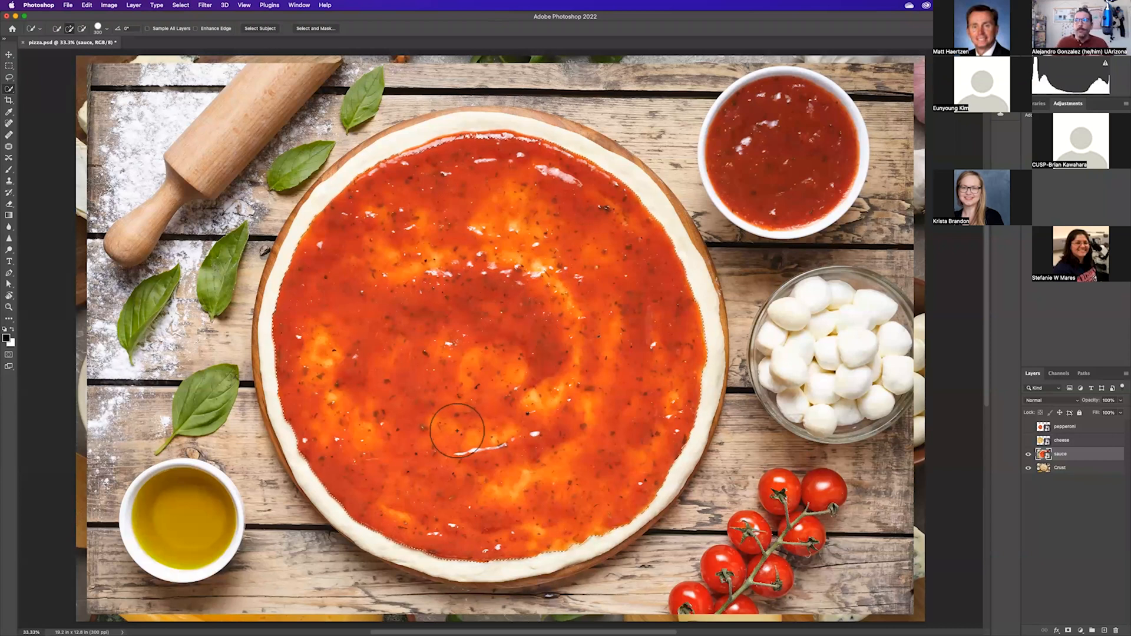
# - Examine the sauce selection's edge up close along the crust
pyautogui.press('super+equal')
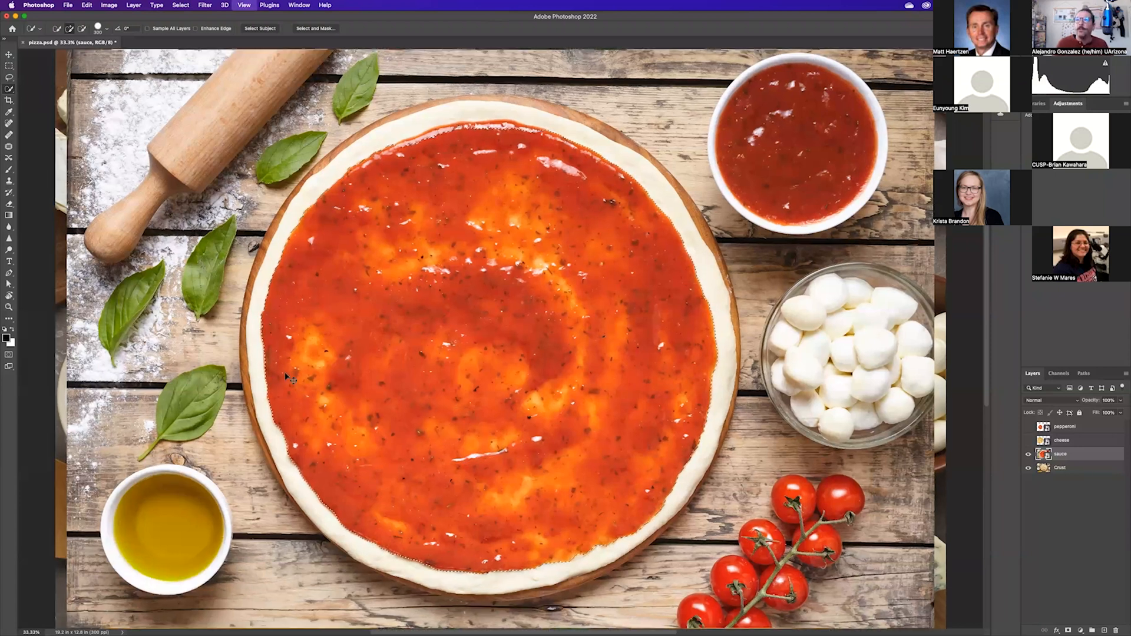
pyautogui.press('super+equal')
pyautogui.press('super+equal')
pyautogui.moveTo(265, 285); pyautogui.dragTo(473, 454)
pyautogui.moveTo(366, 390); pyautogui.dragTo(432, 444)
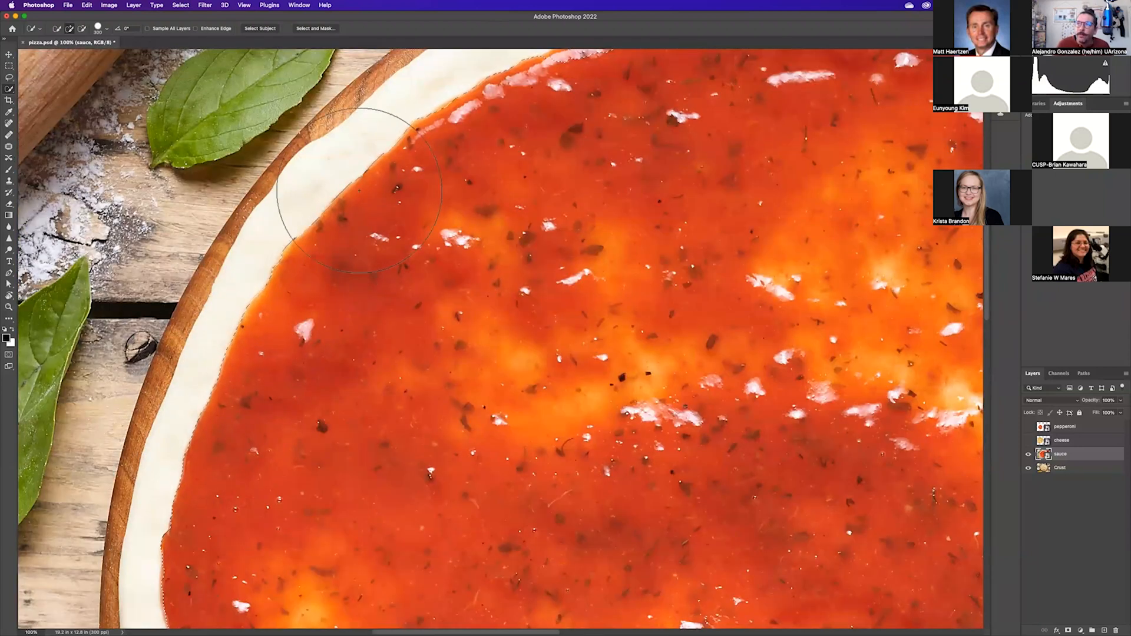
pyautogui.press('super+minus')
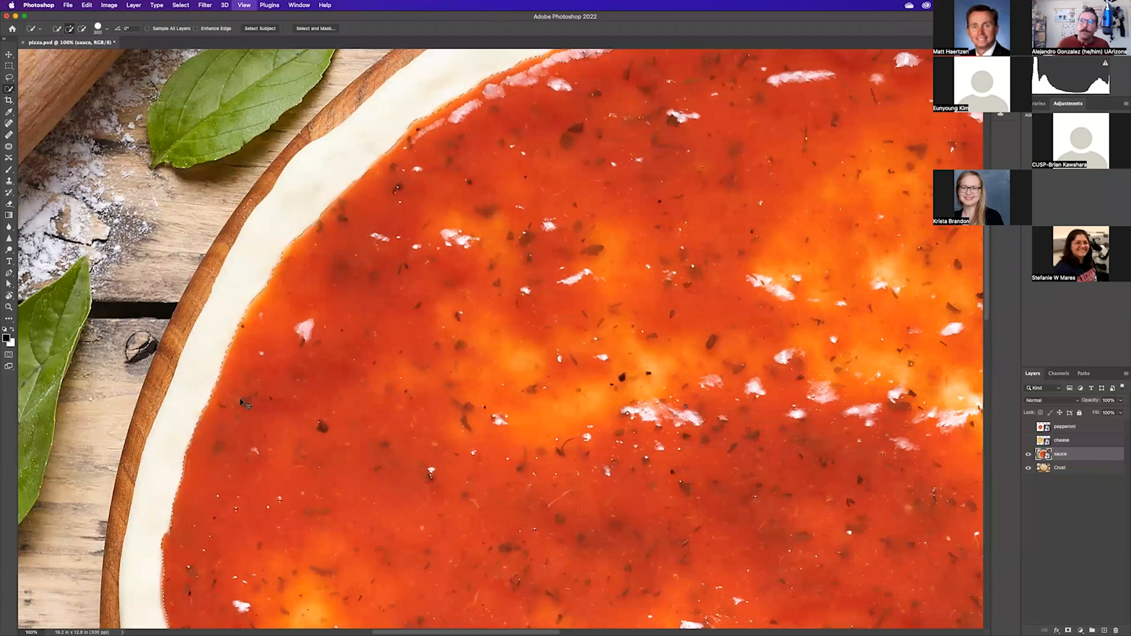
pyautogui.press('super+minus')
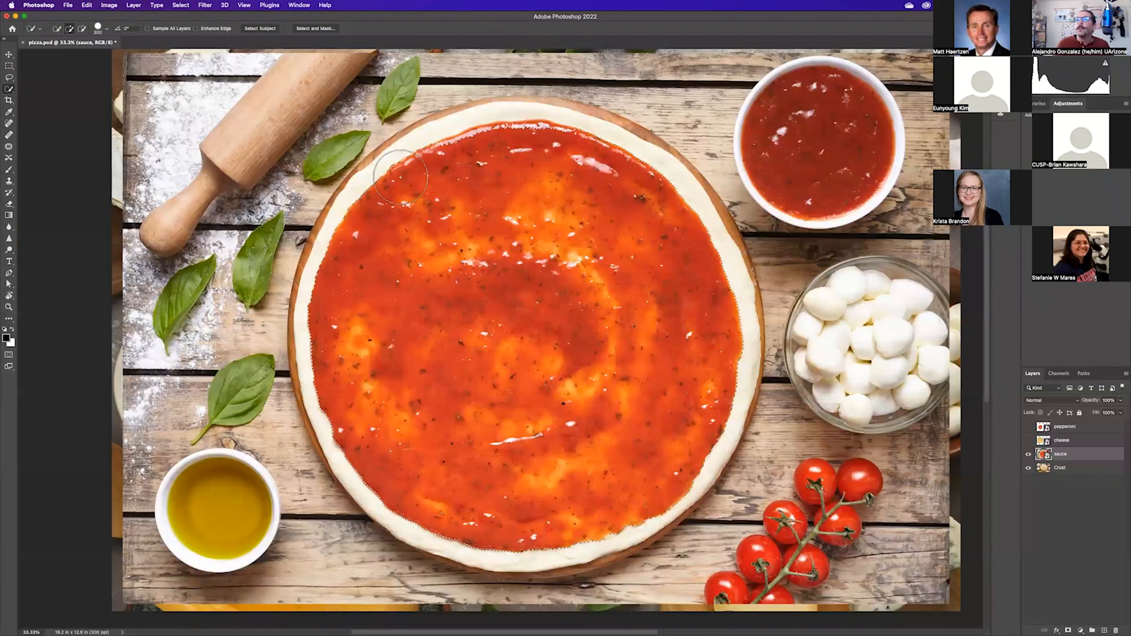
# - Shrink the Quick Selection brush and refine the sauce selection along its upper-left edge, subtracting the stray bits of crust
pyautogui.press('[')
pyautogui.press('[')
pyautogui.press('[')
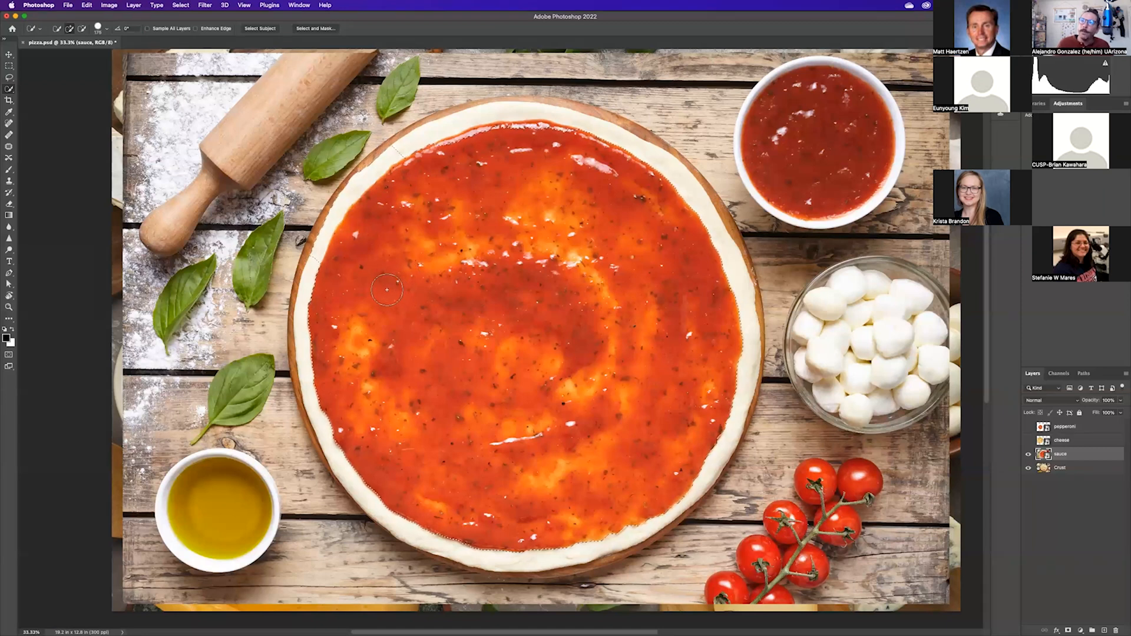
pyautogui.press('alt')
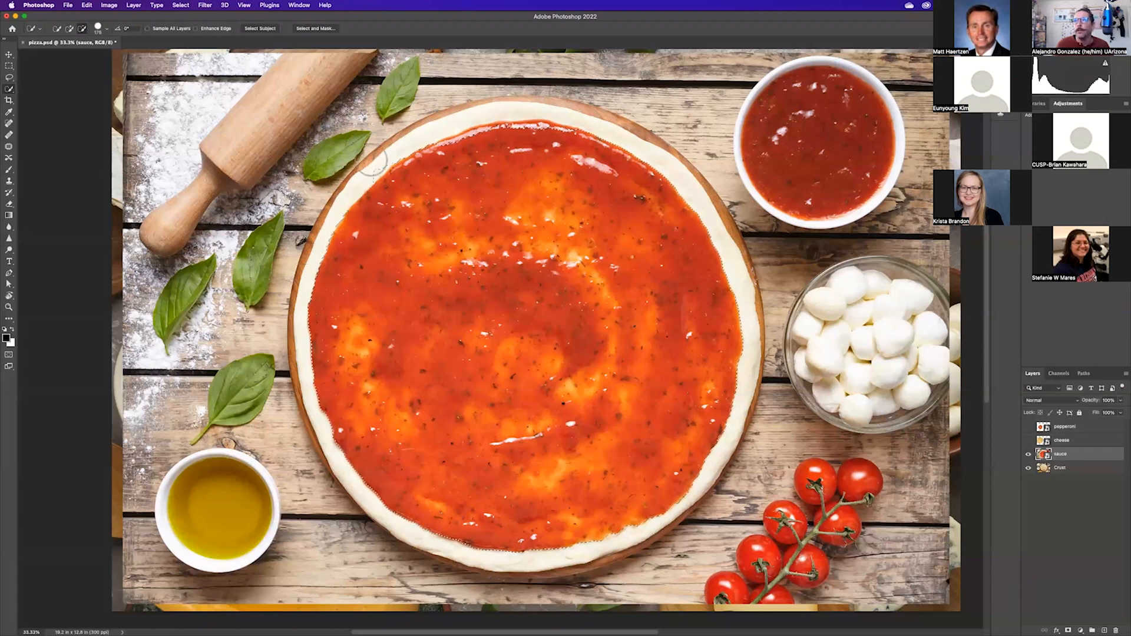
pyautogui.hotkey('alt', '[')
pyautogui.press('[')
pyautogui.press('[')
pyautogui.press('[')
pyautogui.press('super+plus')
pyautogui.press('super+plus')
pyautogui.press('super+plus')
pyautogui.moveTo(348, 329); pyautogui.dragTo(441, 590)
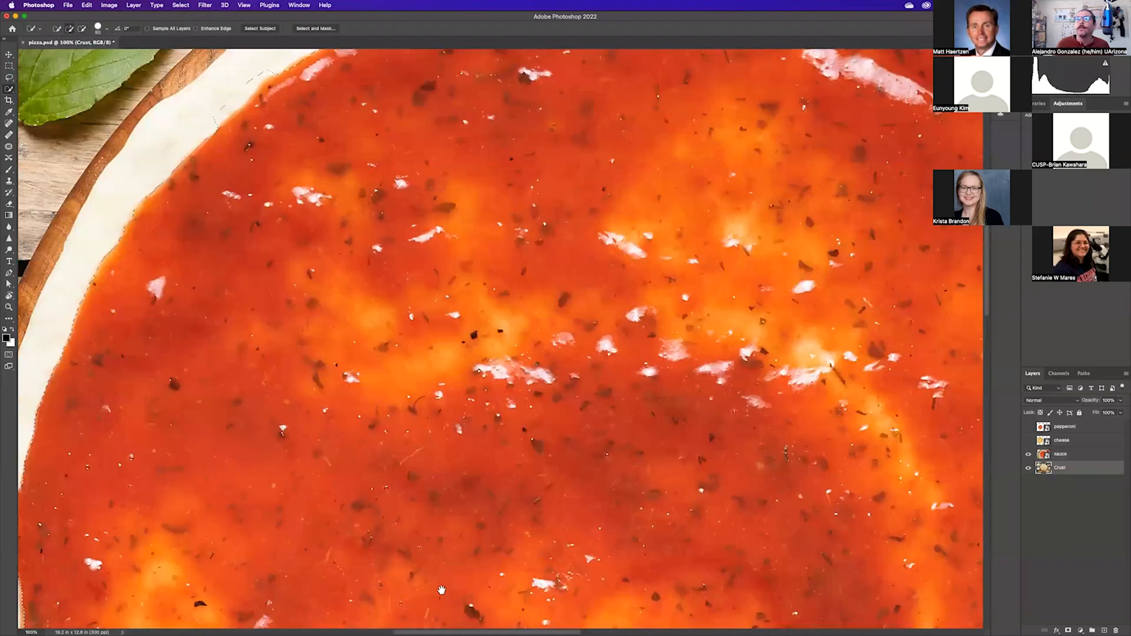
pyautogui.press('alt')
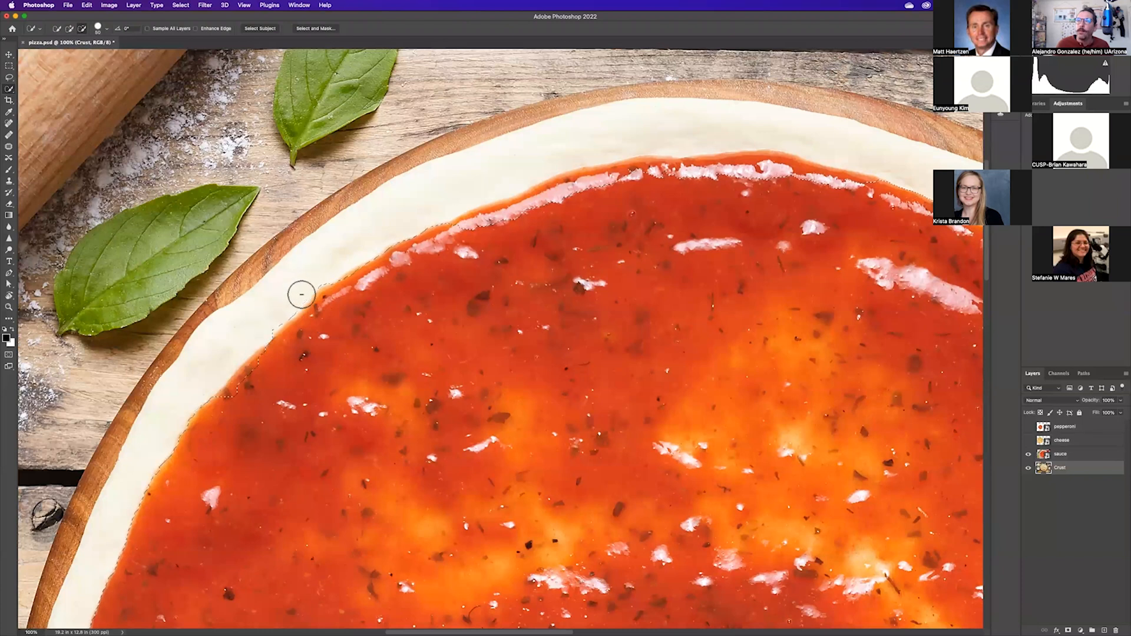
pyautogui.moveTo(266, 318); pyautogui.dragTo(228, 412)
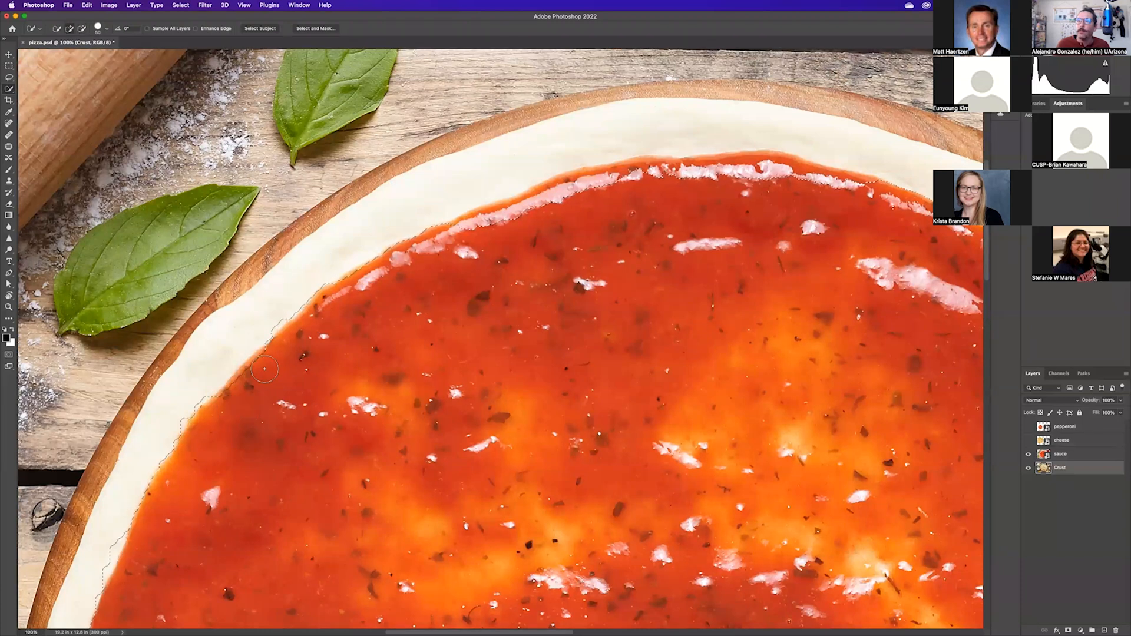
pyautogui.keyDown('alt'); pyautogui.click(258, 333); pyautogui.keyUp('alt')
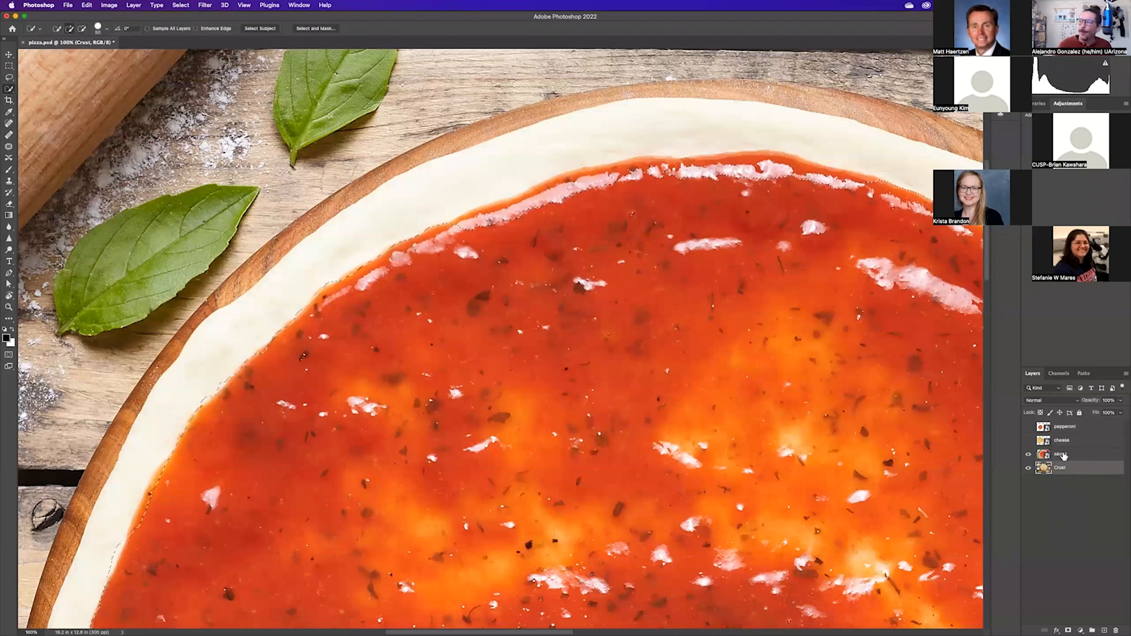
# - Make the sauce layer active and extend the selection along the sauce's upper edge, finishing with the whole image in view
pyautogui.click(1061, 455)
pyautogui.moveTo(566, 202)
pyautogui.mouseDown()
pyautogui.moveTo(481, 228)
pyautogui.moveTo(654, 177)
pyautogui.moveTo(766, 179)
pyautogui.mouseUp()
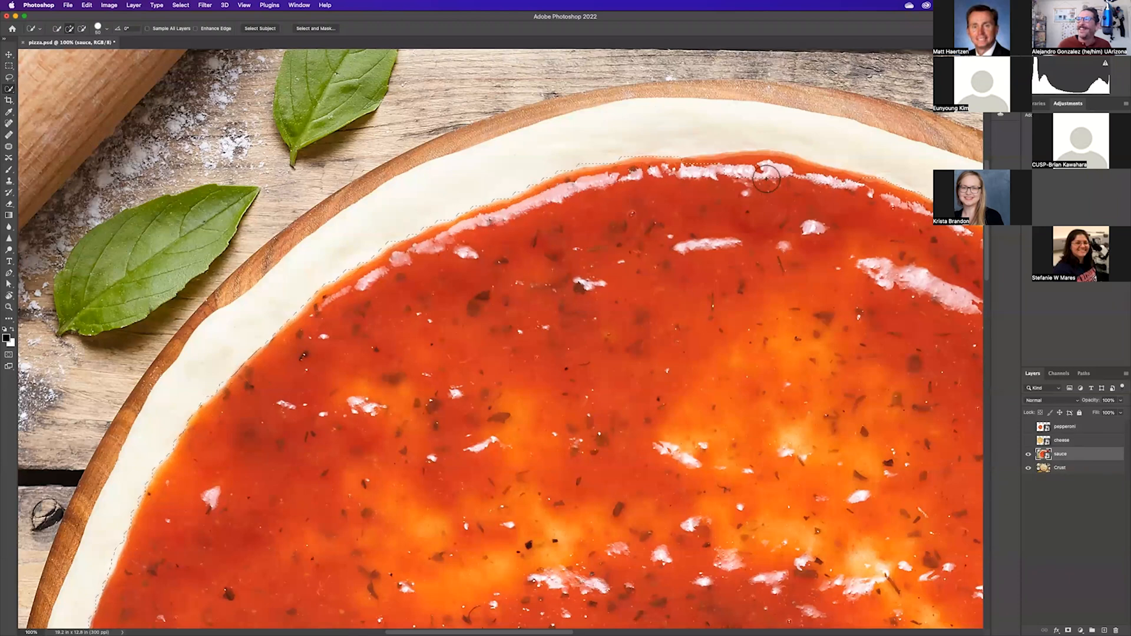
pyautogui.press('super+0')
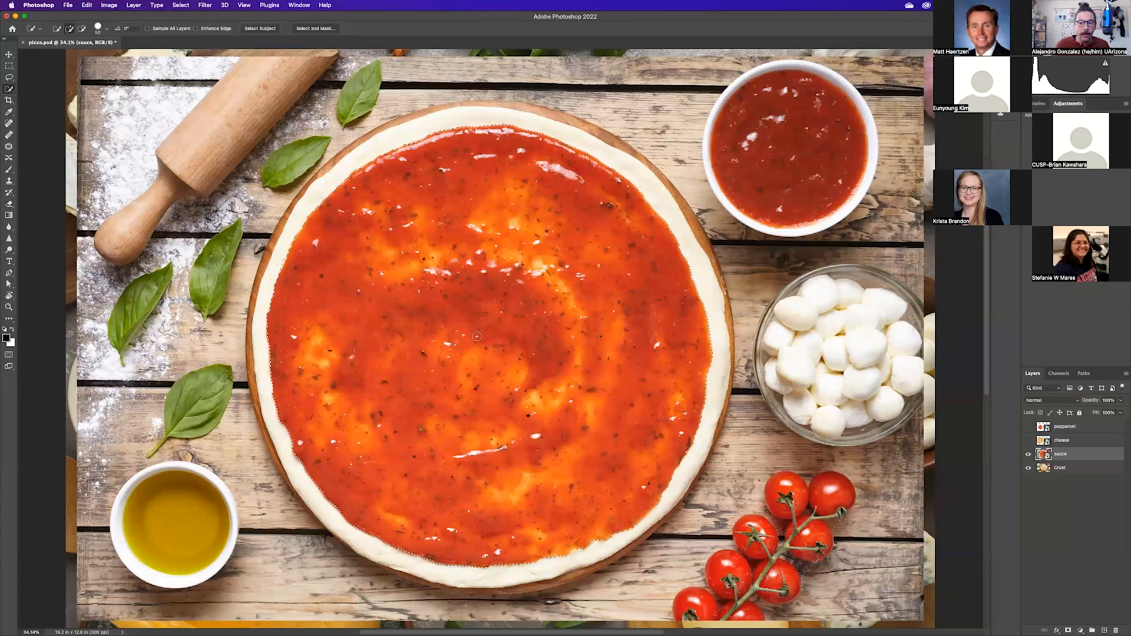
# - Move the sauce layer slightly up and to the right, and rasterize it
pyautogui.click(8, 54)
pyautogui.moveTo(440, 302); pyautogui.dragTo(481, 287)
pyautogui.rightClick(1045, 454)
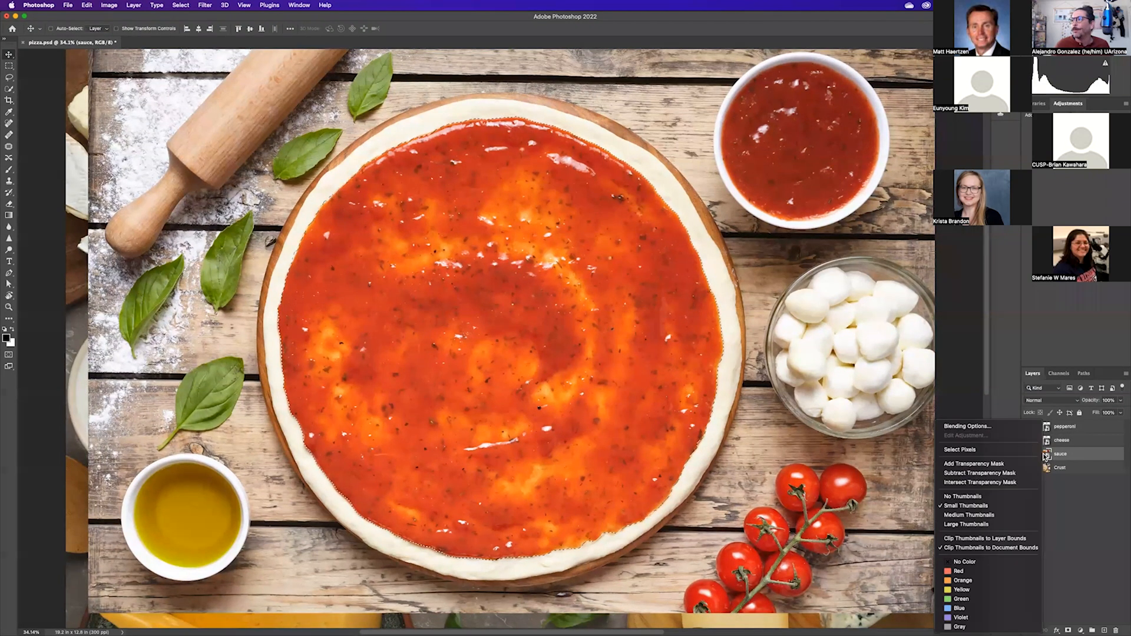
pyautogui.click(1070, 460)
pyautogui.rightClick(1070, 459)
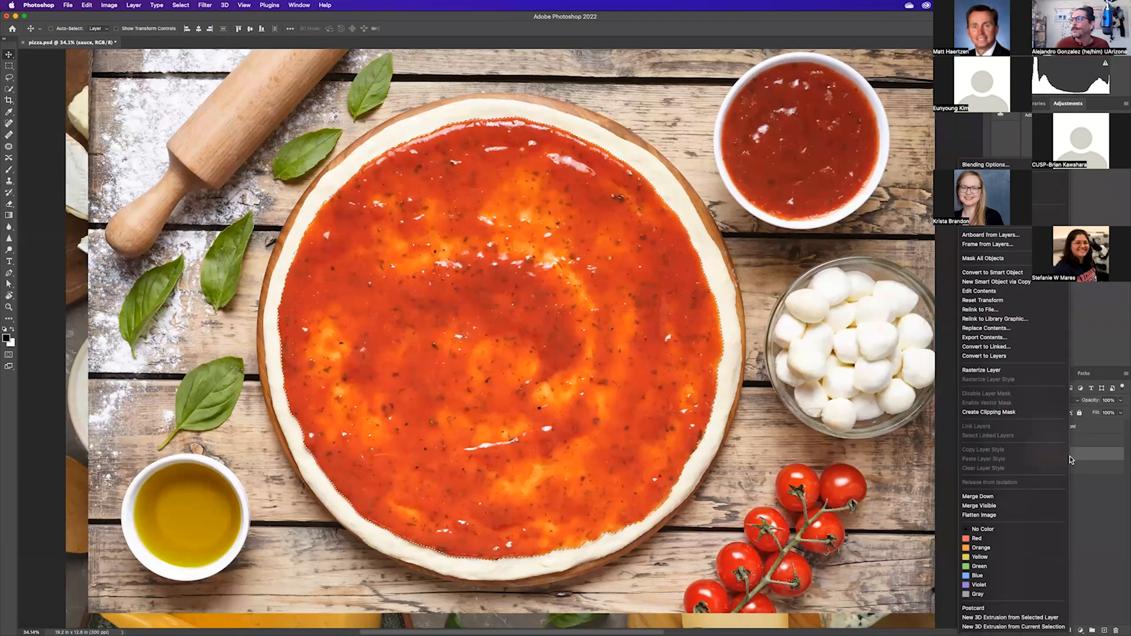
pyautogui.click(997, 371)
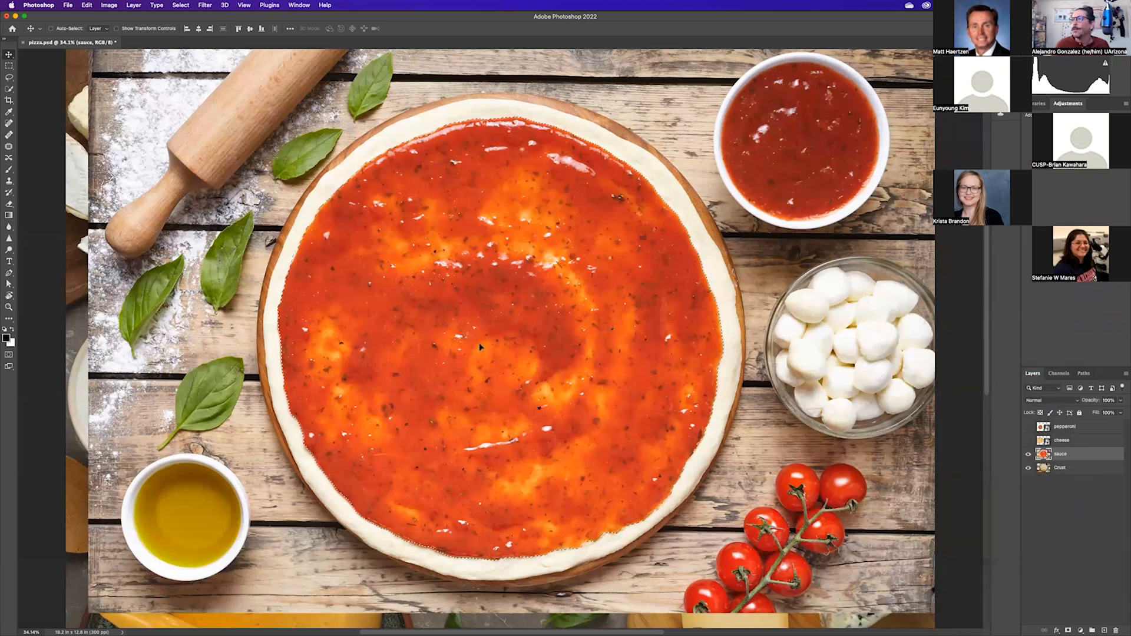
# - Try moving the selected sauce pixels left off the crust, and undo the move
pyautogui.moveTo(563, 314); pyautogui.dragTo(410, 330)
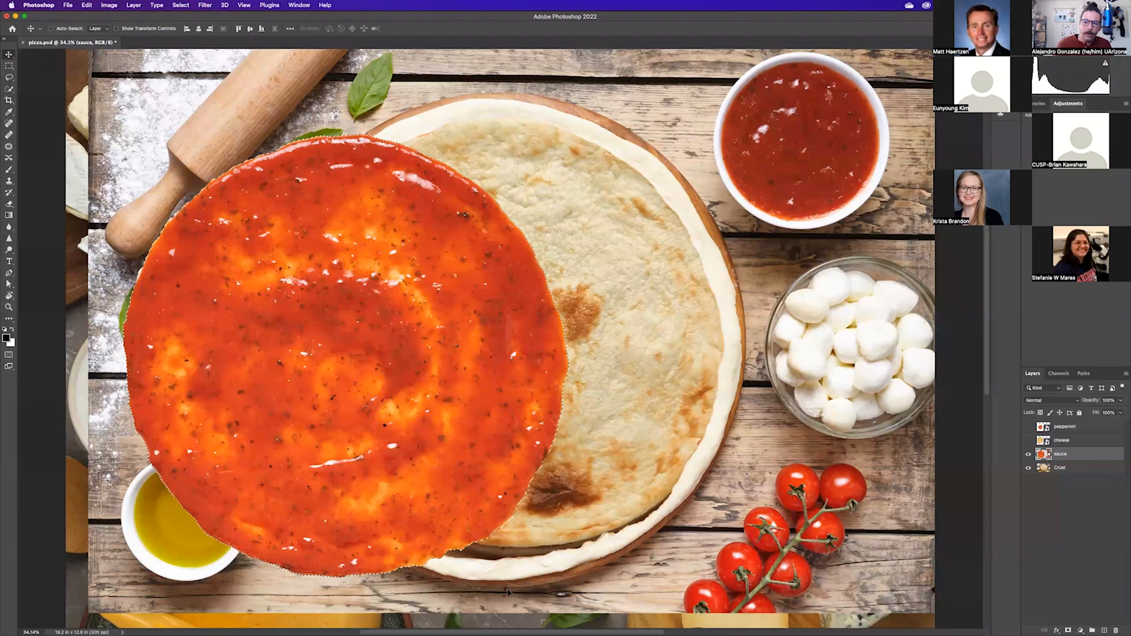
pyautogui.press('super+z')
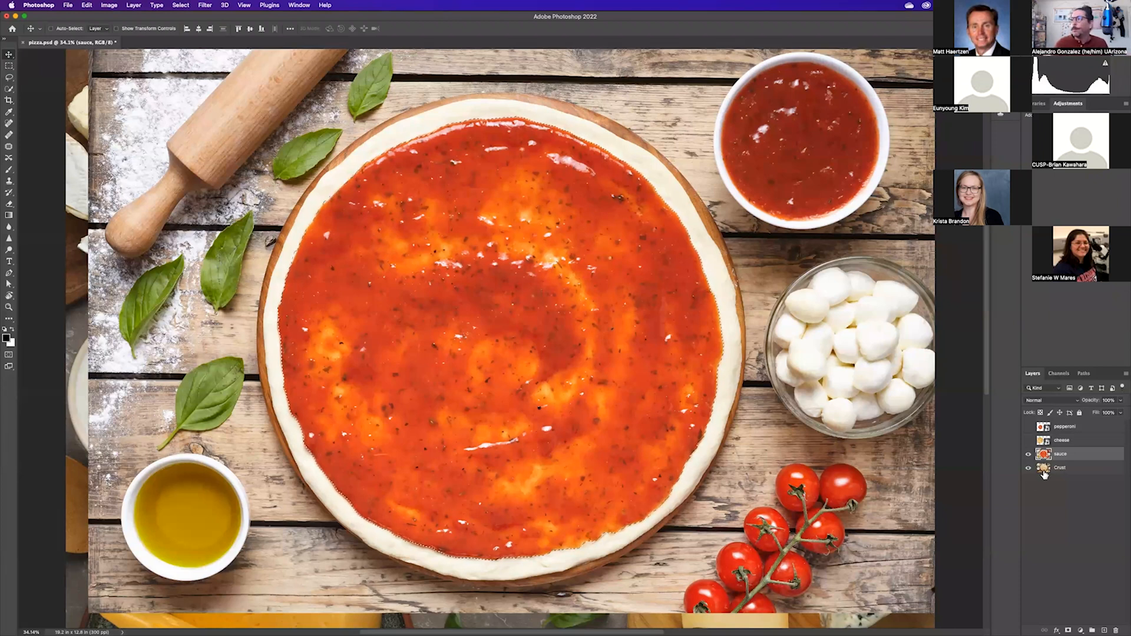
pyautogui.click(532, 314)
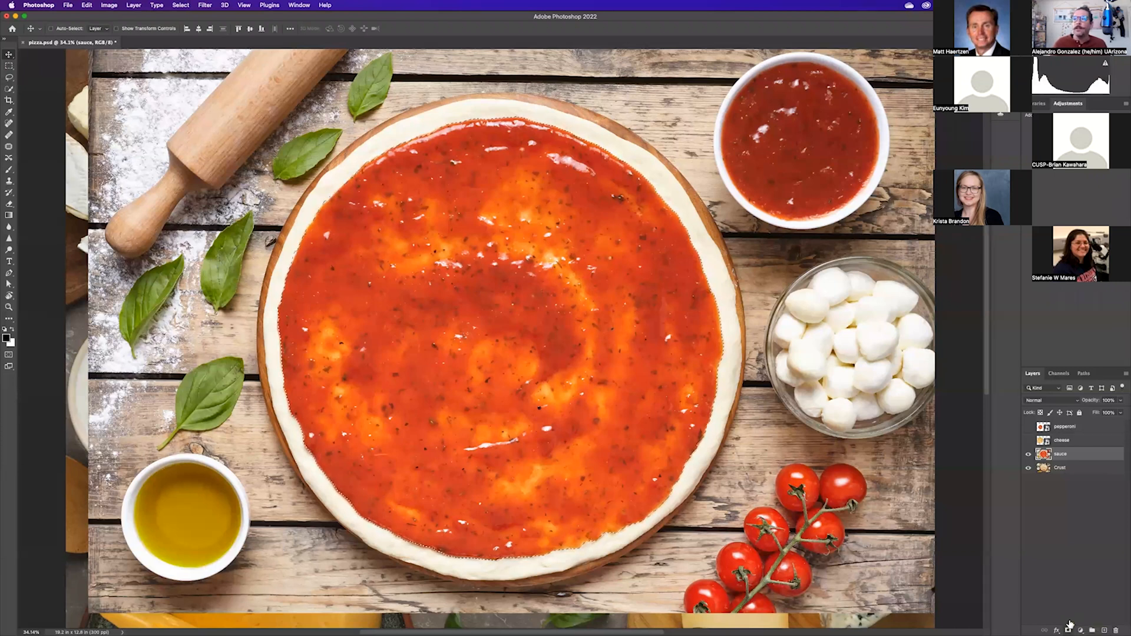
# - Add a layer mask to the sauce layer from the selection, and view the mask on its own before returning to the image
pyautogui.click(1069, 625)
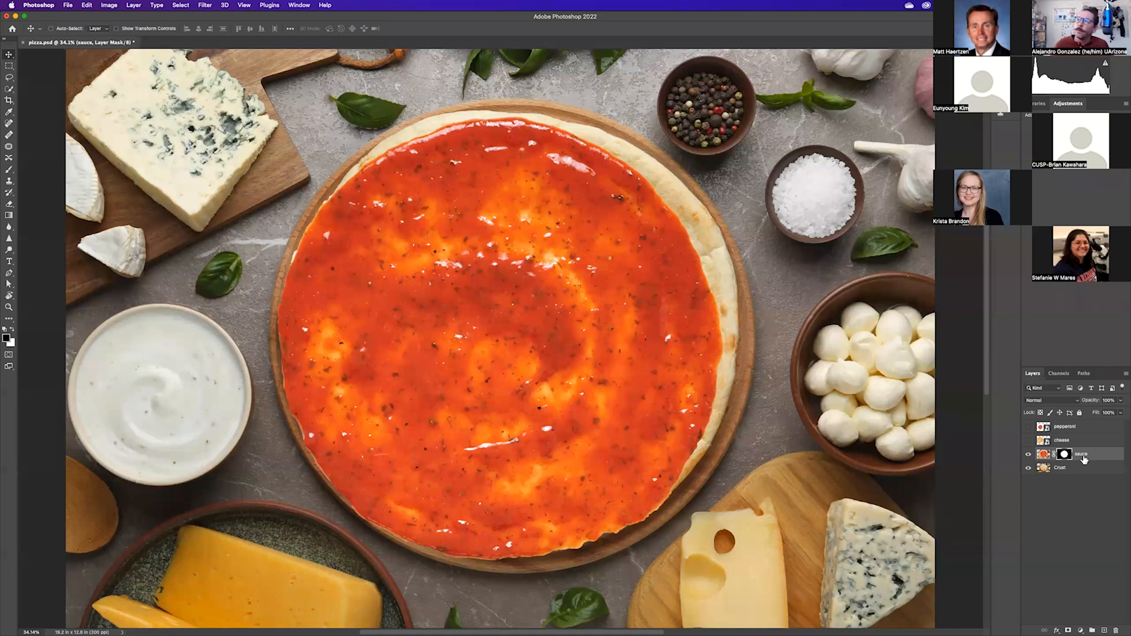
pyautogui.click(1043, 454)
pyautogui.click(1062, 456)
pyautogui.keyDown('alt'); pyautogui.click(1062, 456); pyautogui.keyUp('alt')
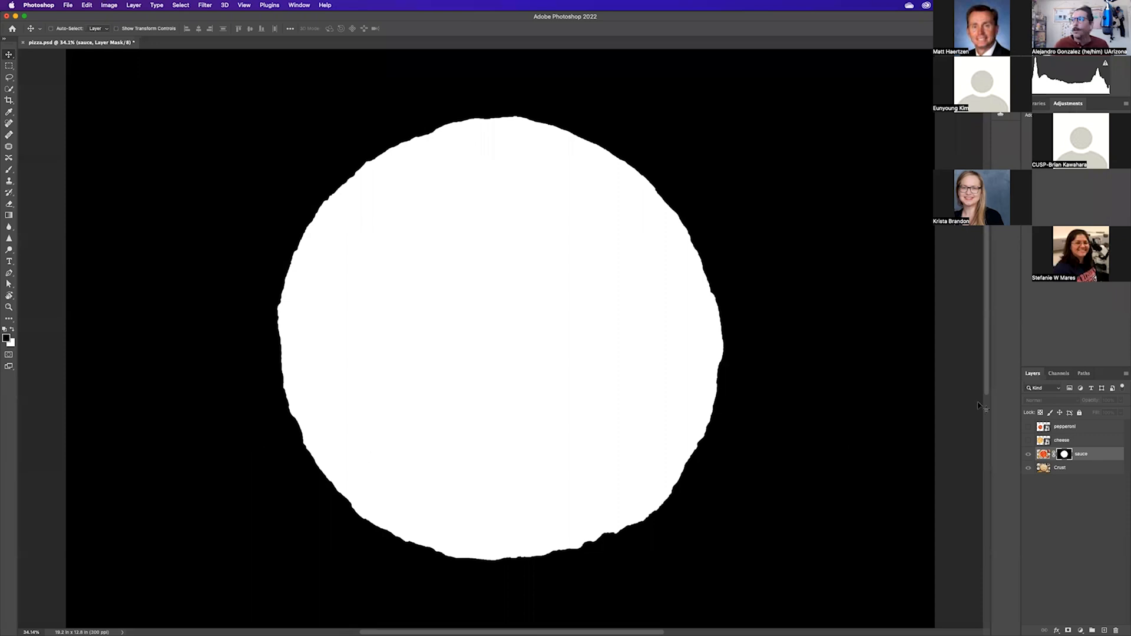
pyautogui.keyDown('alt'); pyautogui.click(1059, 457); pyautogui.keyUp('alt')
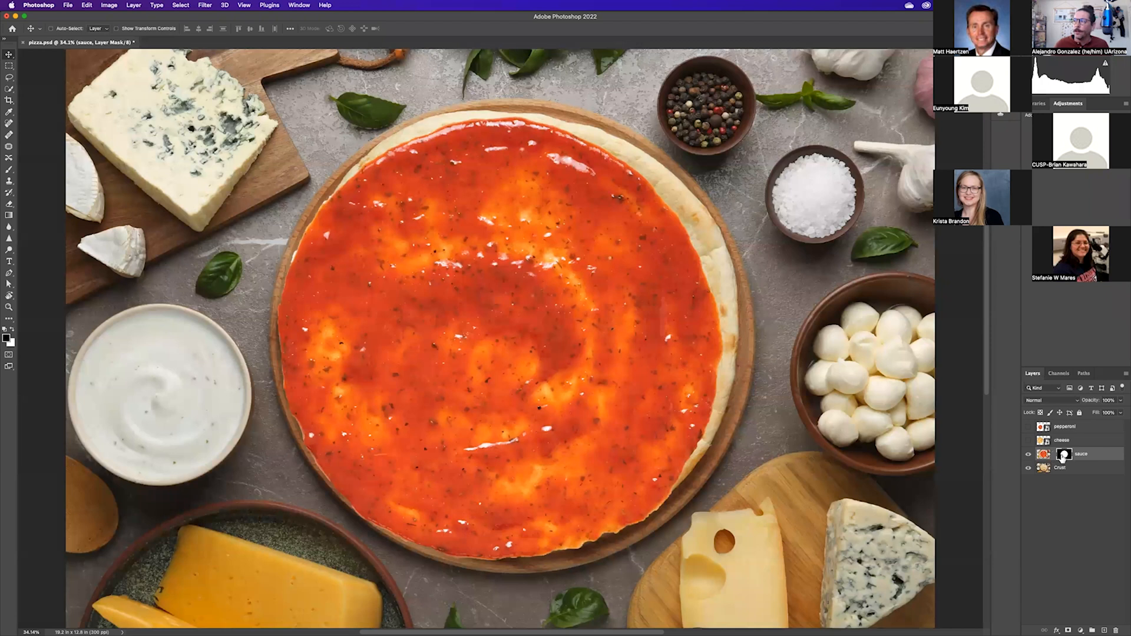
# - Try moving the unlinked sauce mask right without its image, view it with the crust hidden, and undo these changes
pyautogui.moveTo(482, 290); pyautogui.dragTo(651, 290)
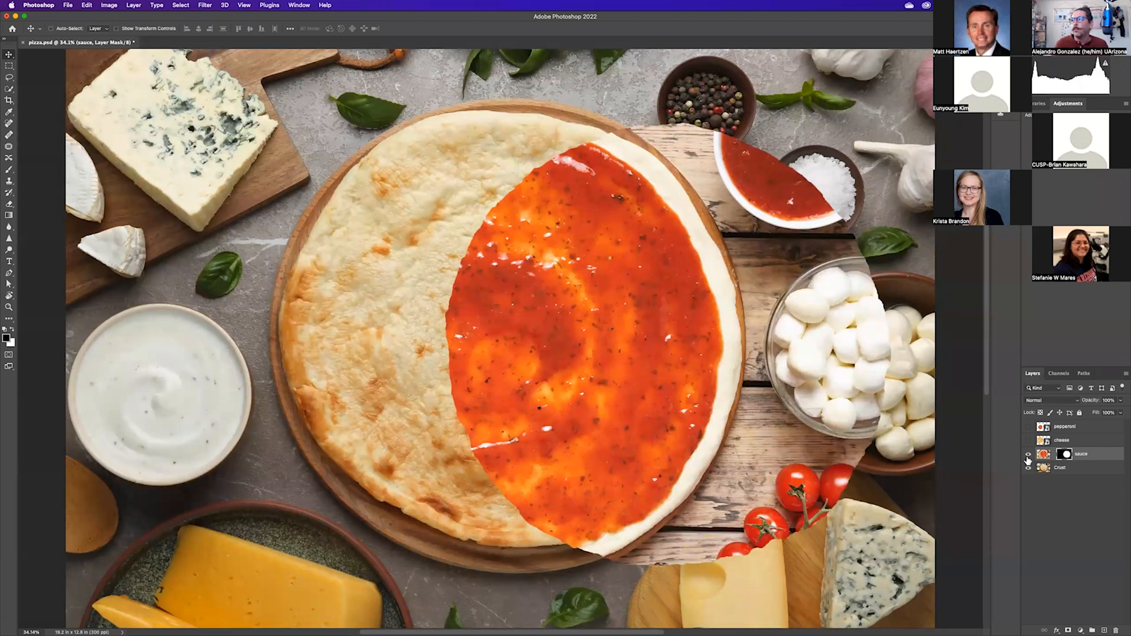
pyautogui.click(1027, 468)
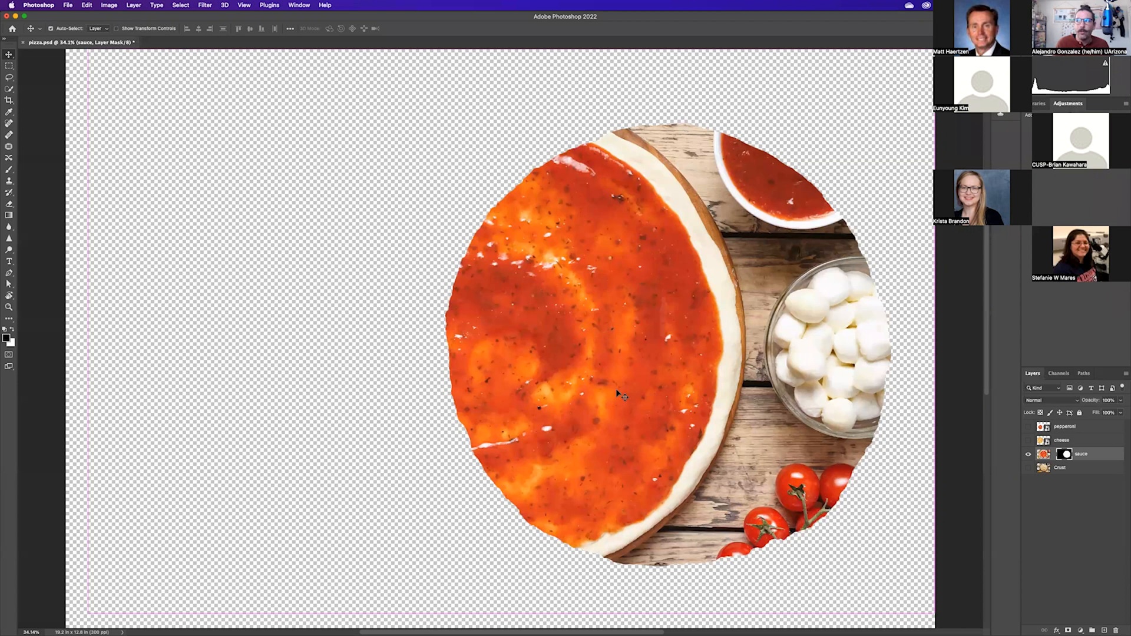
pyautogui.press('super+z')
pyautogui.press('super+z')
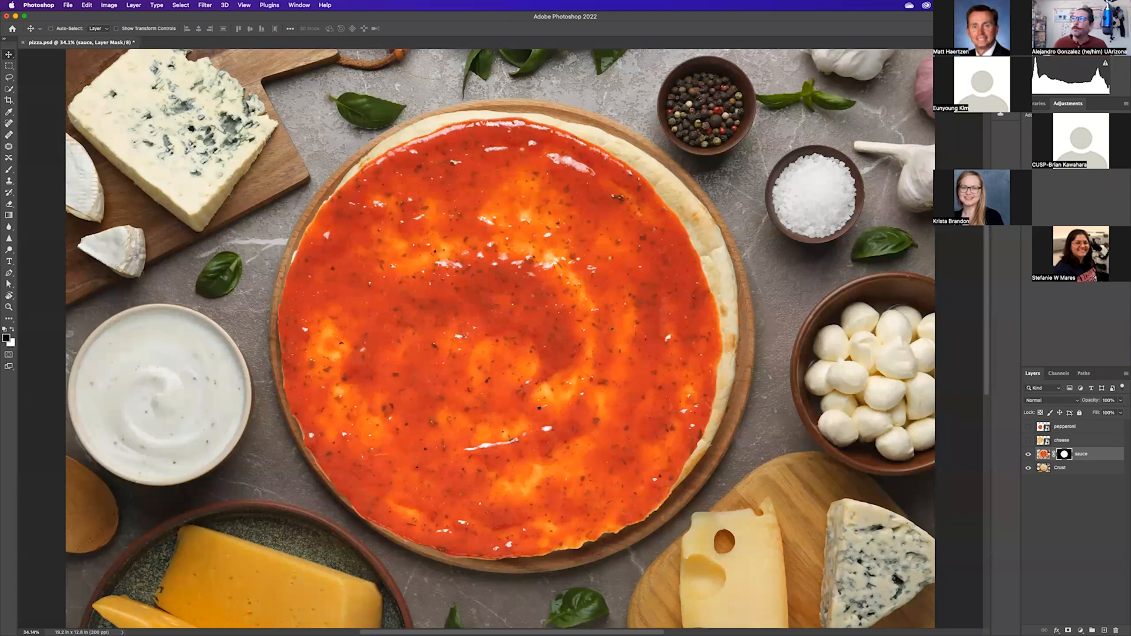
pyautogui.click(1000, 53)
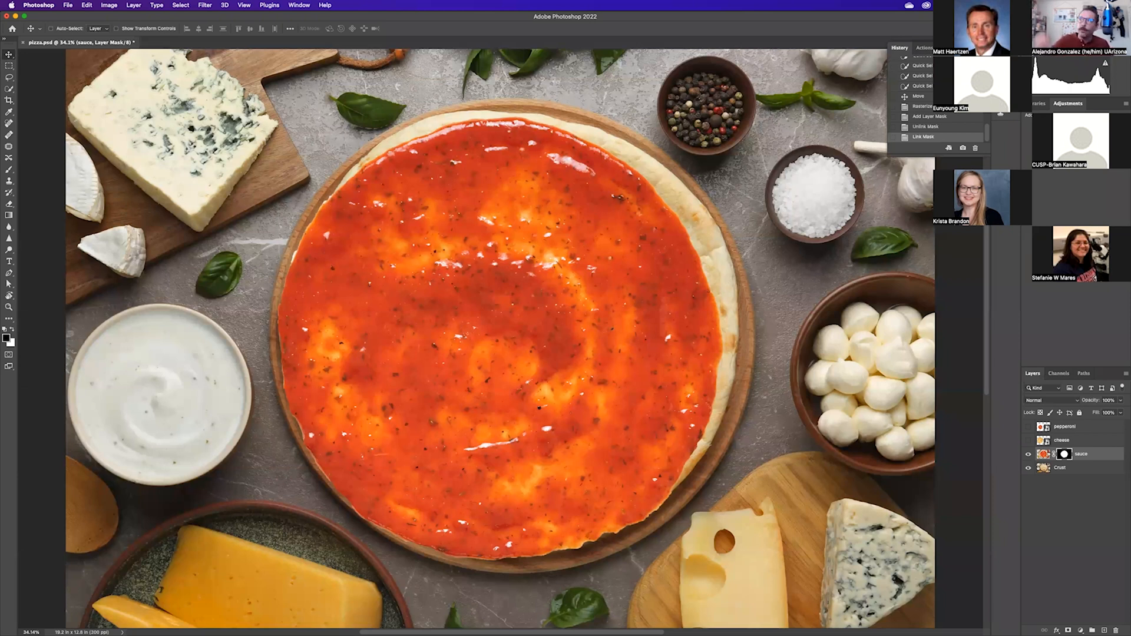
pyautogui.click(1000, 53)
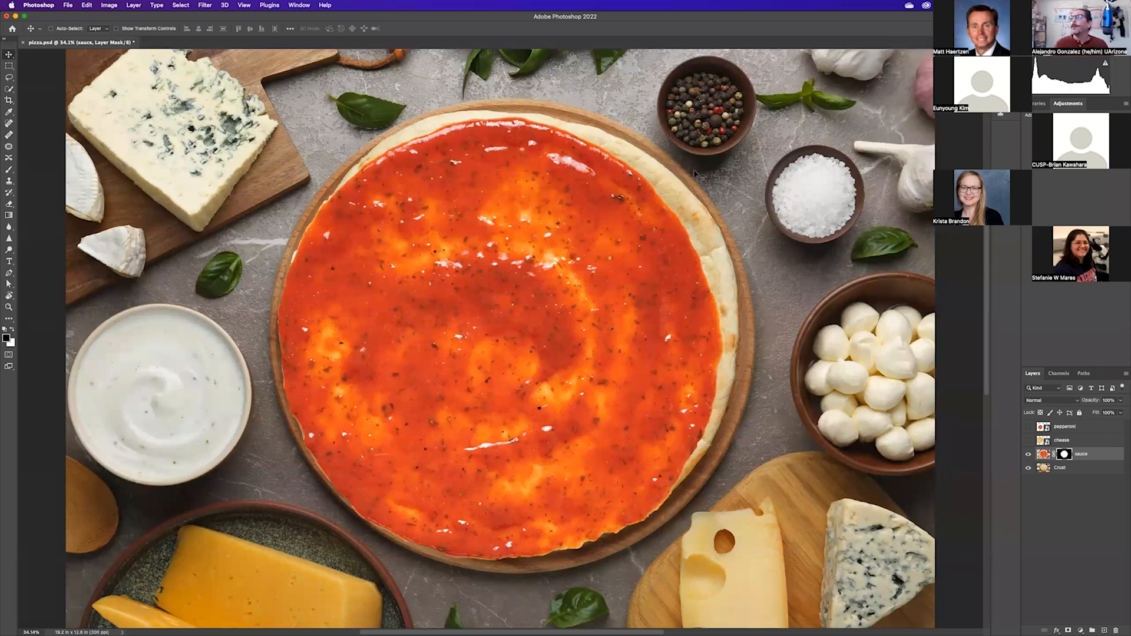
# - Target the sauce layer's image and use Free Transform to scale it to about 90%, positioning it inside the crust's rim
pyautogui.click(1042, 454)
pyautogui.hotkey('ctrl', 't')
pyautogui.hotkey('ctrl', '0')
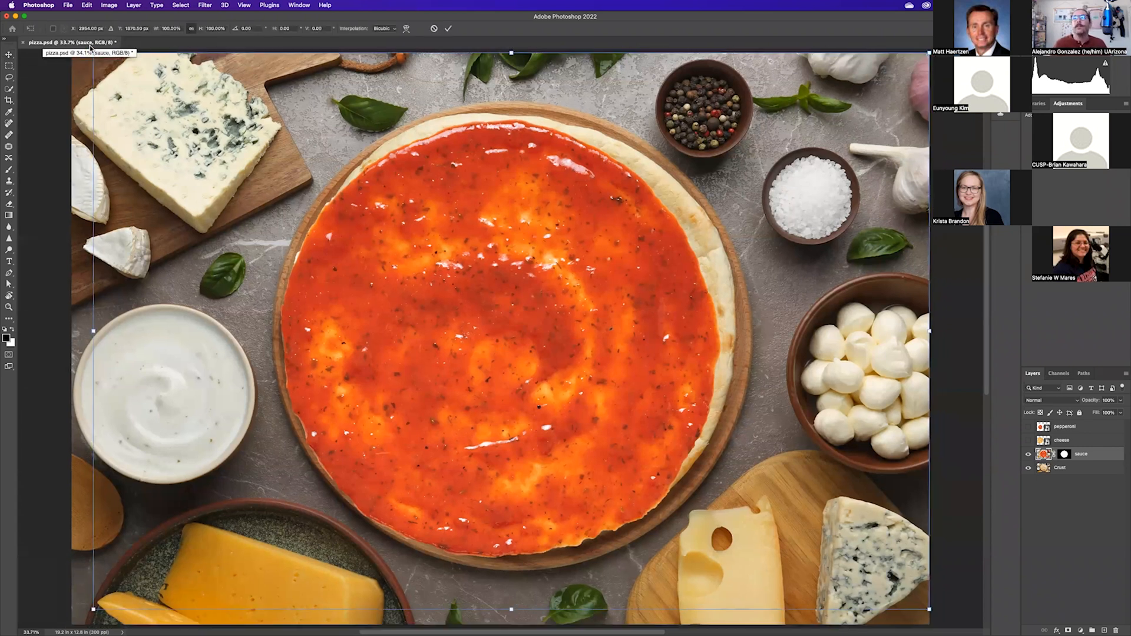
pyautogui.hotkey('ctrl', '-')
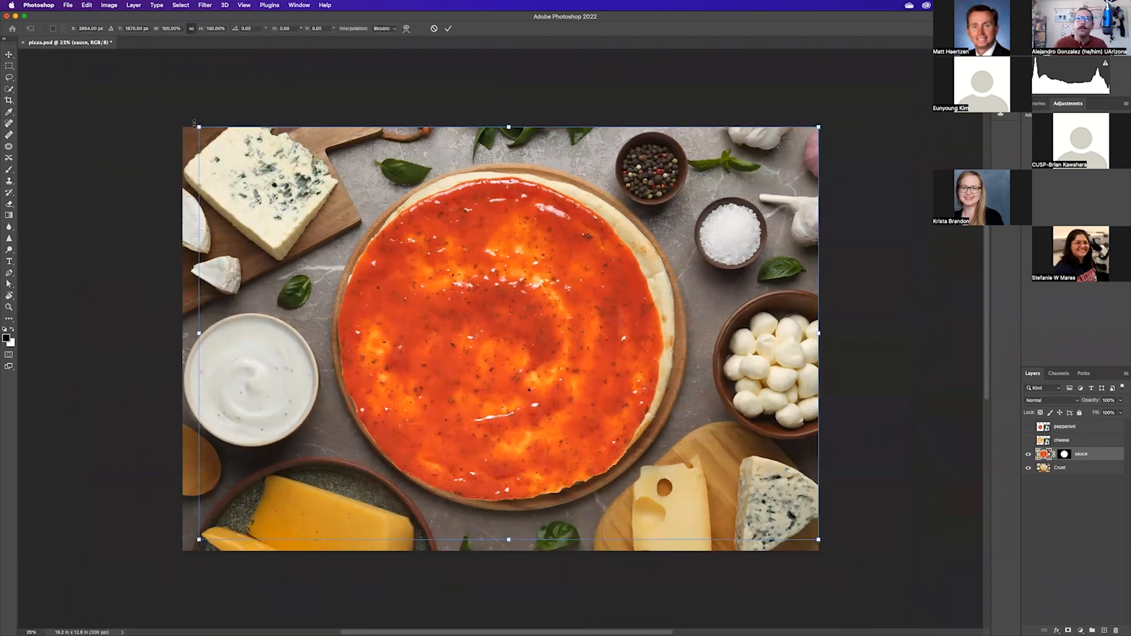
pyautogui.moveTo(196, 126); pyautogui.dragTo(255, 166)
pyautogui.moveTo(454, 330); pyautogui.dragTo(434, 302)
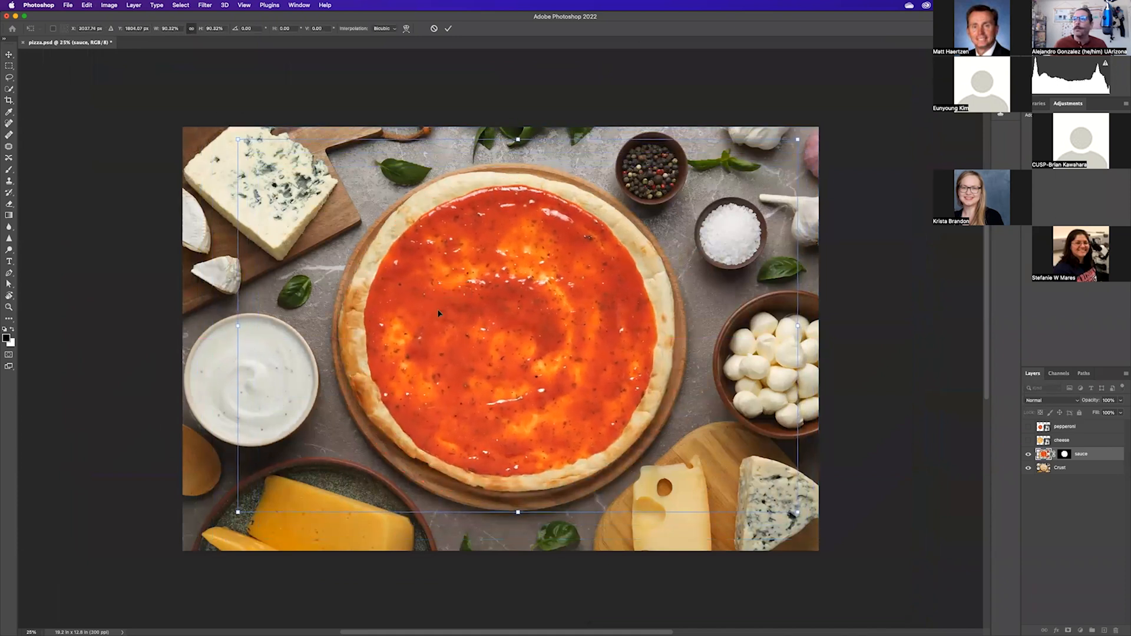
# - Warp the sauce outward on all sides so it follows the crust's inner rim, and apply the transformation
pyautogui.rightClick(512, 367)
pyautogui.click(535, 436)
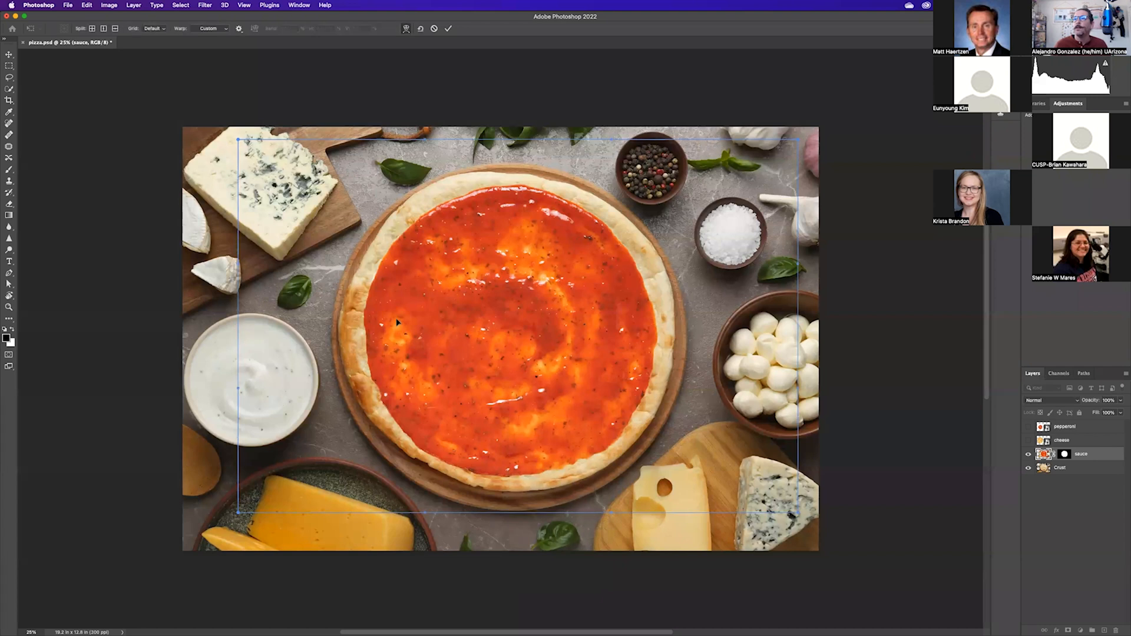
pyautogui.moveTo(396, 323); pyautogui.dragTo(391, 322)
pyautogui.moveTo(494, 242); pyautogui.dragTo(491, 238)
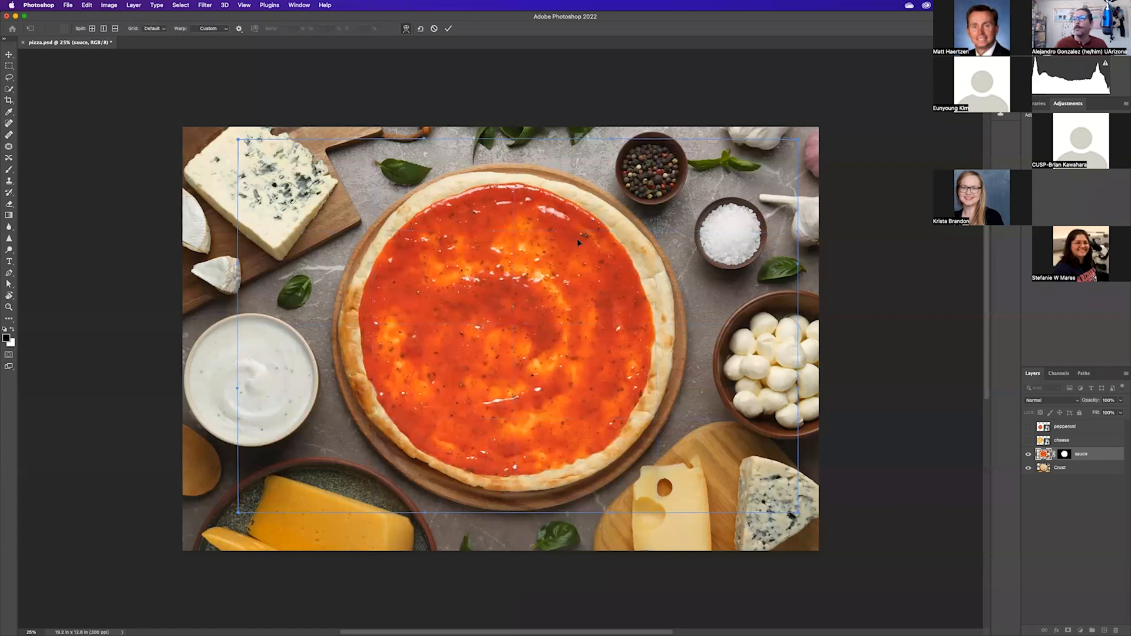
pyautogui.moveTo(604, 263); pyautogui.dragTo(613, 266)
pyautogui.moveTo(609, 427); pyautogui.dragTo(612, 428)
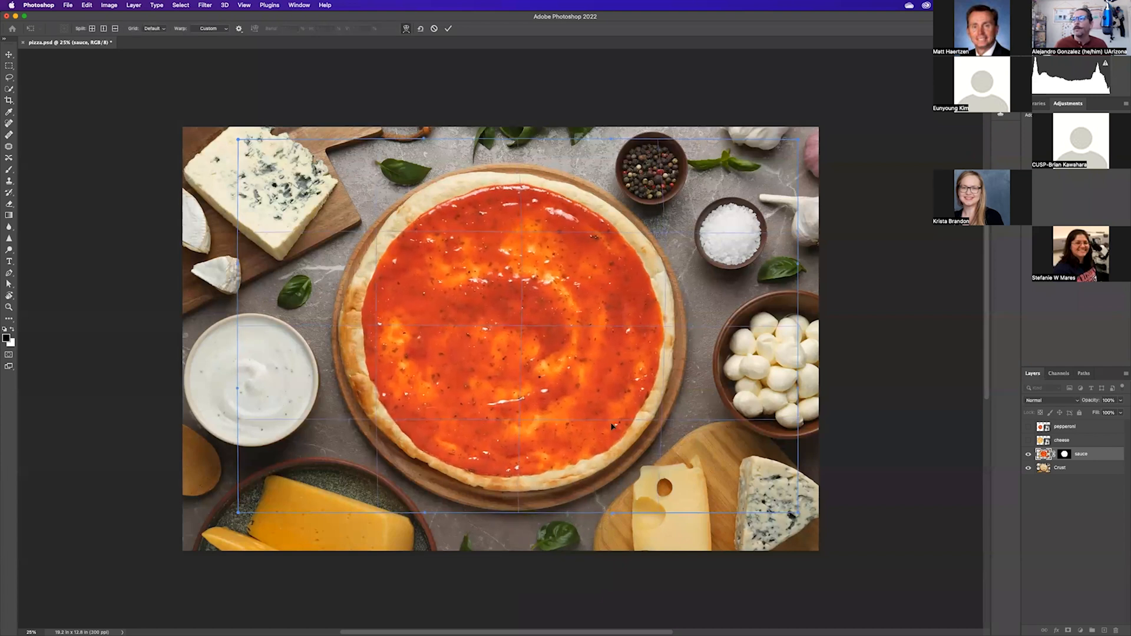
pyautogui.moveTo(512, 464); pyautogui.dragTo(520, 469)
pyautogui.moveTo(367, 354); pyautogui.dragTo(358, 351)
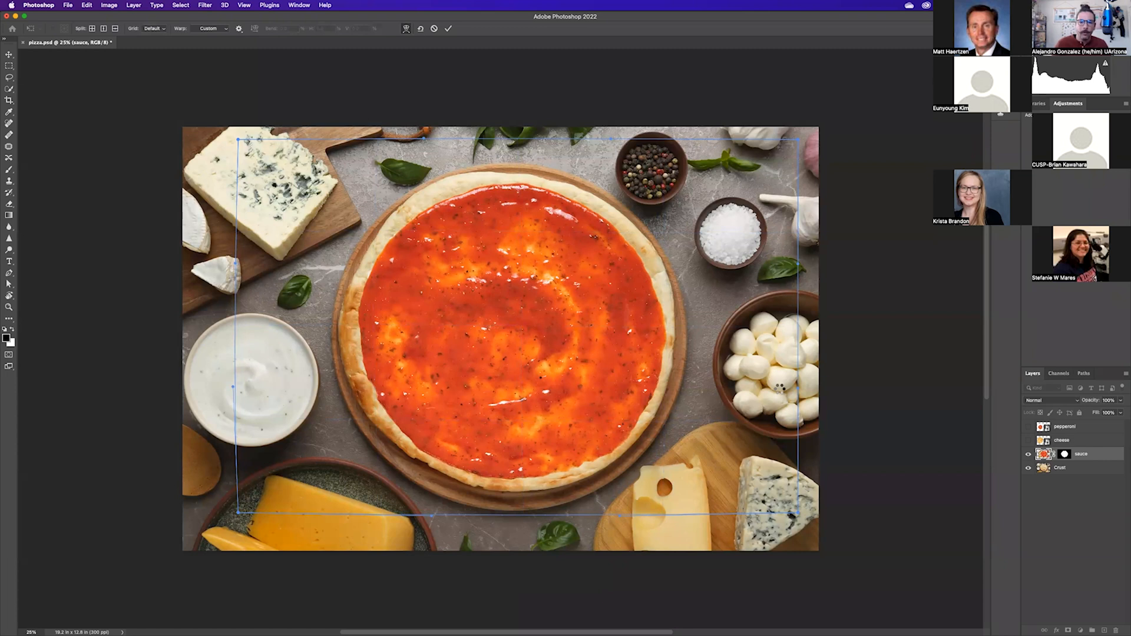
pyautogui.press('Return')
# - Show the cheese layer, select it and move the cheese over the sauce so it sits inside the crust
pyautogui.click(1028, 440)
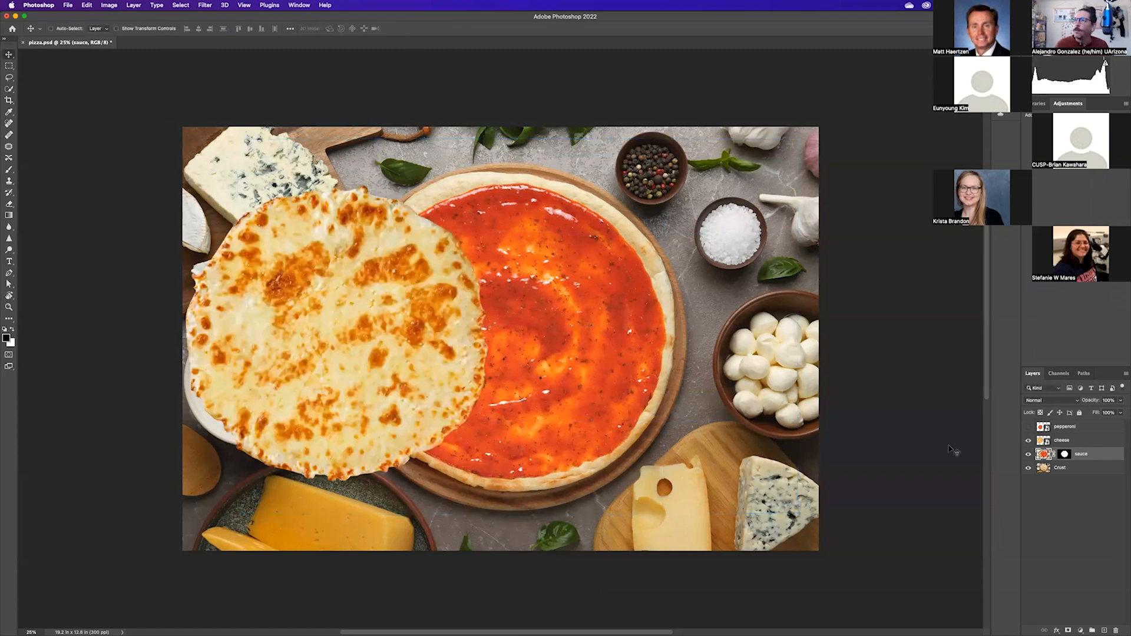
pyautogui.press('super+z')
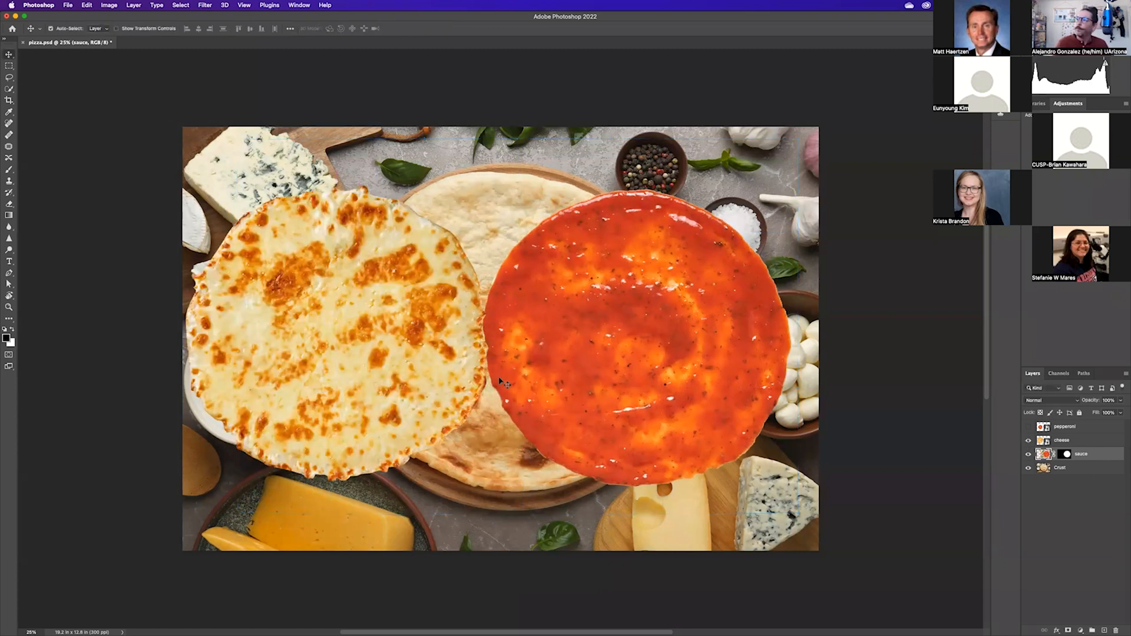
pyautogui.press('super+shift+z')
pyautogui.click(1060, 440)
pyautogui.moveTo(346, 354); pyautogui.dragTo(516, 354)
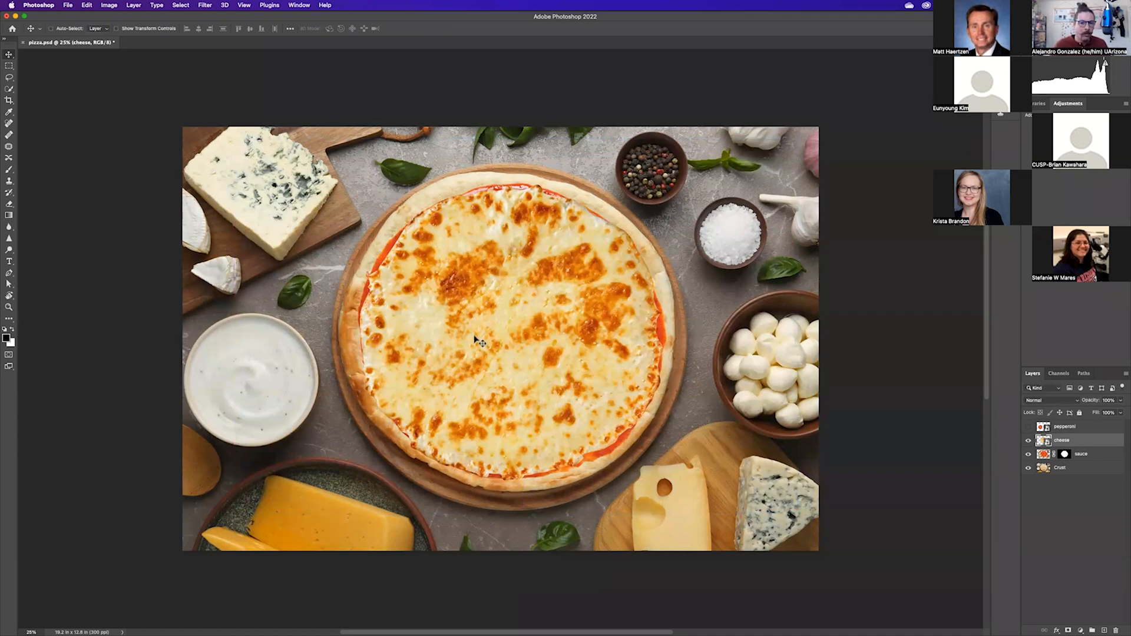
# - Lower the cheese layer's opacity to about 89% and deselect the layer
pyautogui.click(1120, 411)
pyautogui.moveTo(1121, 414); pyautogui.dragTo(1118, 414)
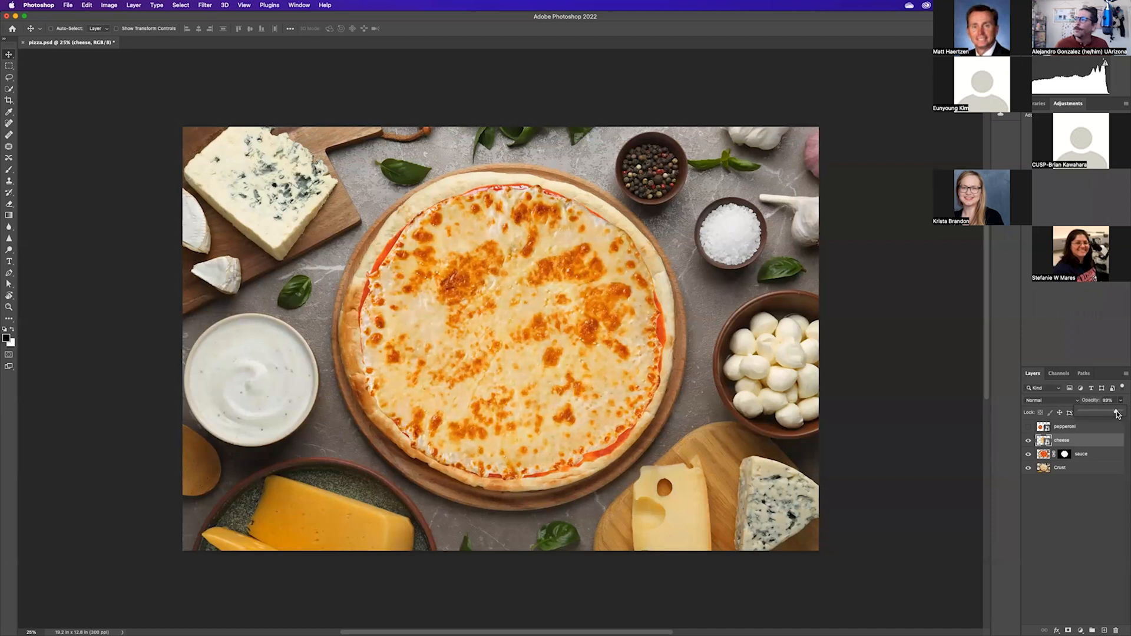
pyautogui.click(1053, 509)
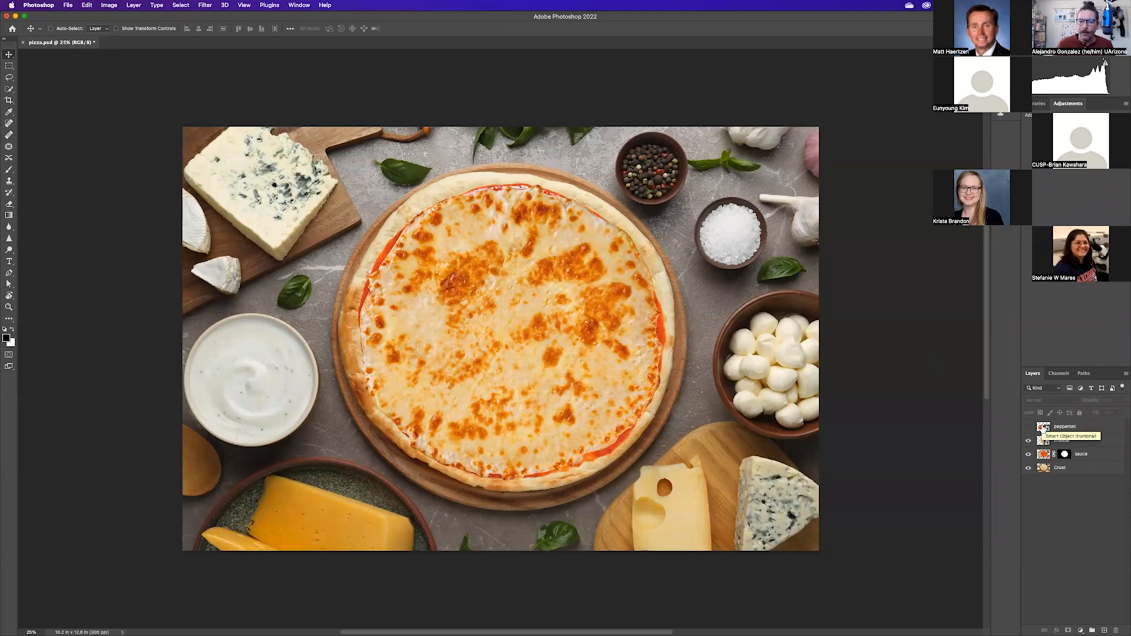
# - Show the pepperoni layer and select the round slice on its white background with the Object Selection tool
pyautogui.click(1067, 429)
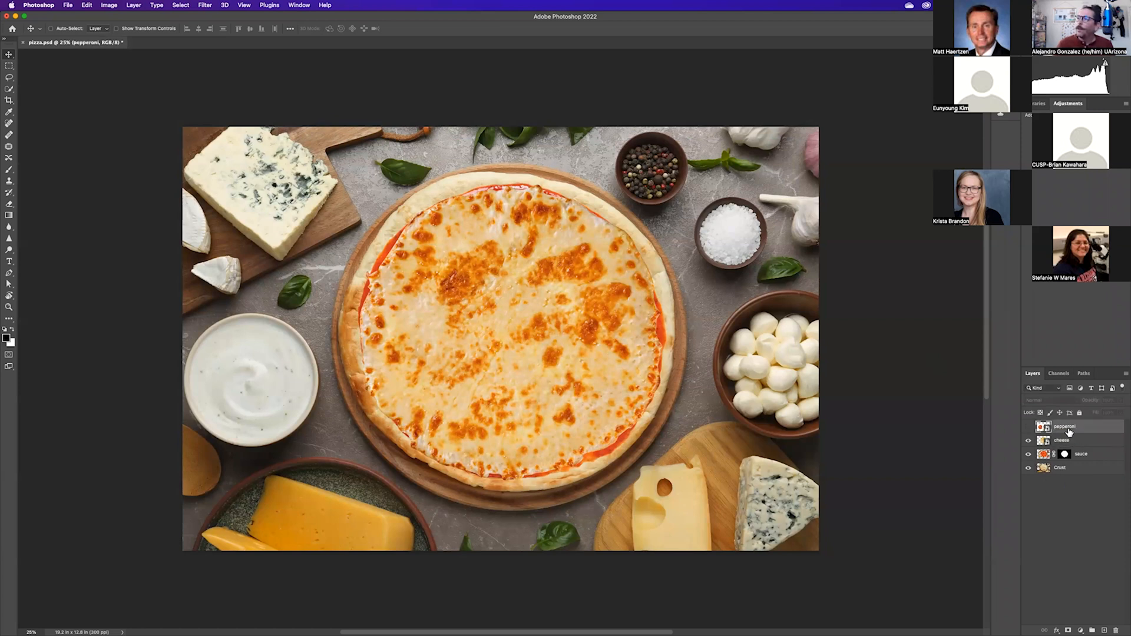
pyautogui.click(1028, 428)
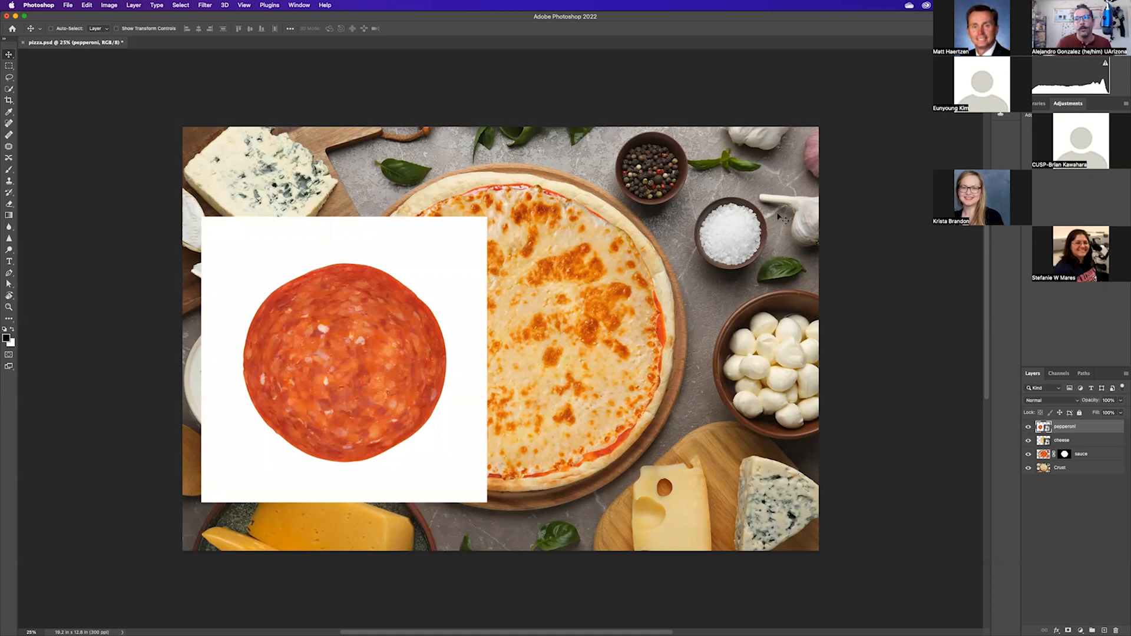
pyautogui.click(10, 90)
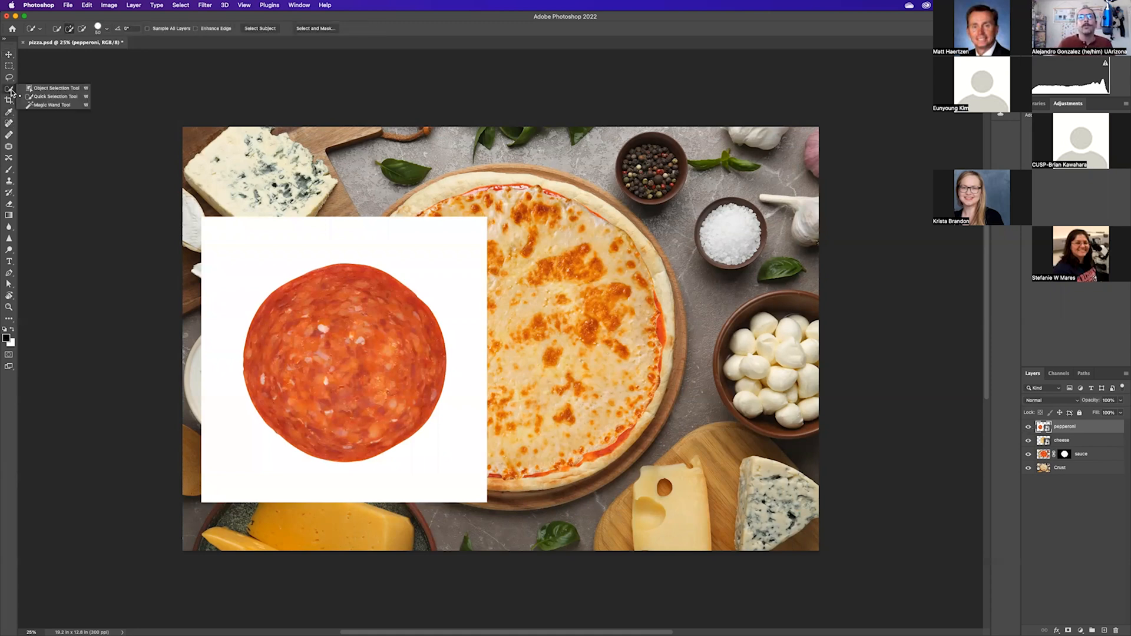
pyautogui.click(45, 89)
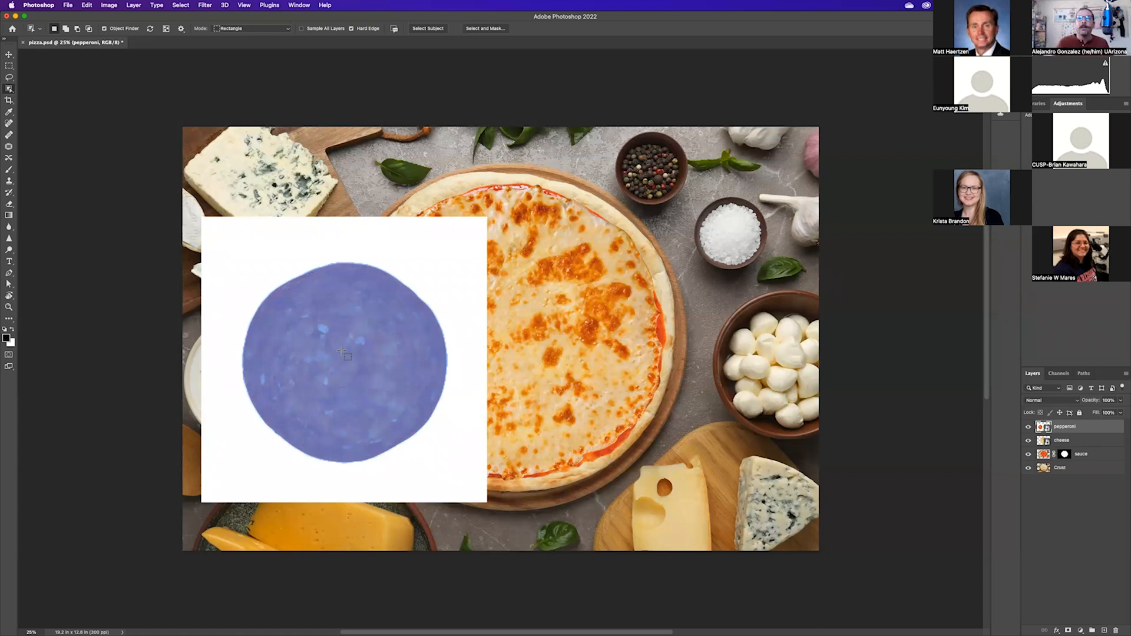
pyautogui.moveTo(226, 240); pyautogui.dragTo(472, 487)
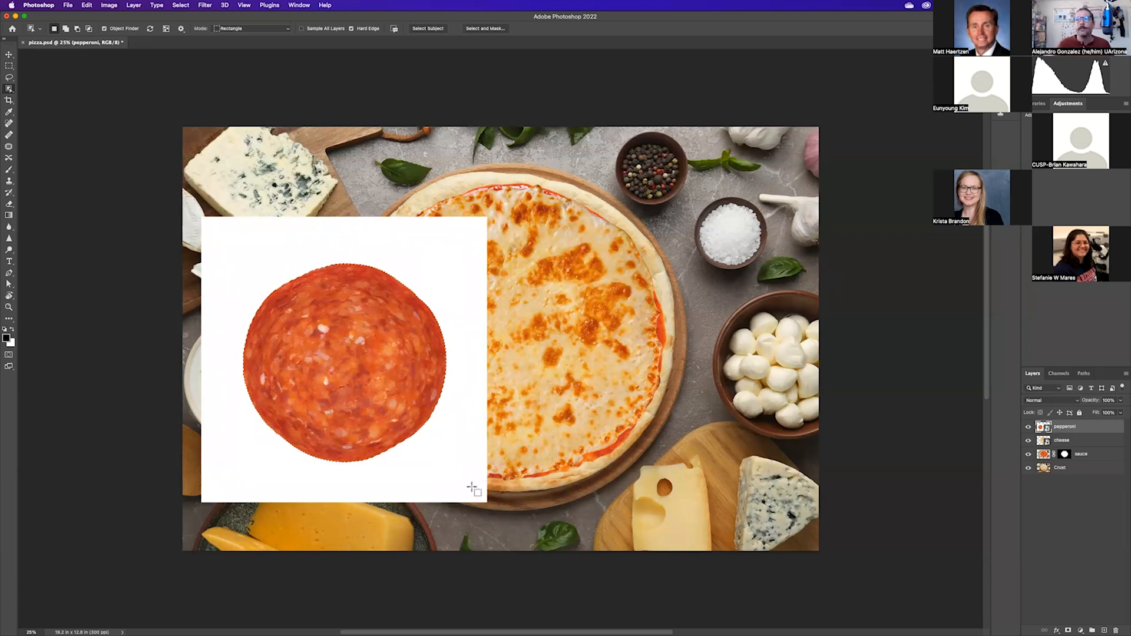
# - Check the pepperoni selection's edge, mask the layer with it, and move the slice to the middle of the pizza
pyautogui.scroll(4, 374, 265)
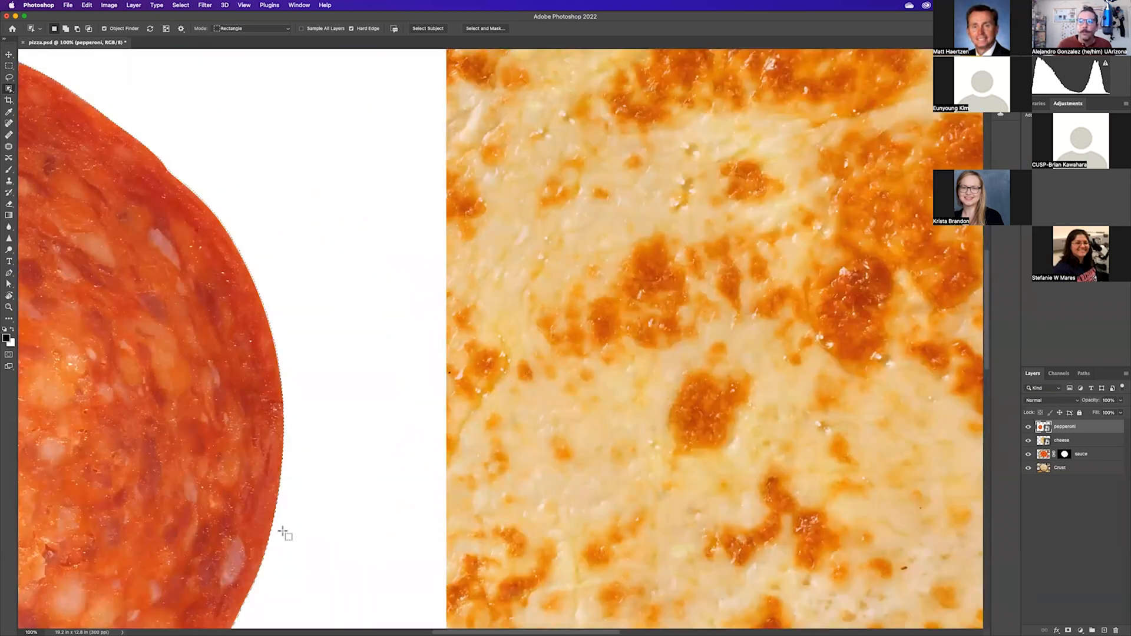
pyautogui.press('super+0')
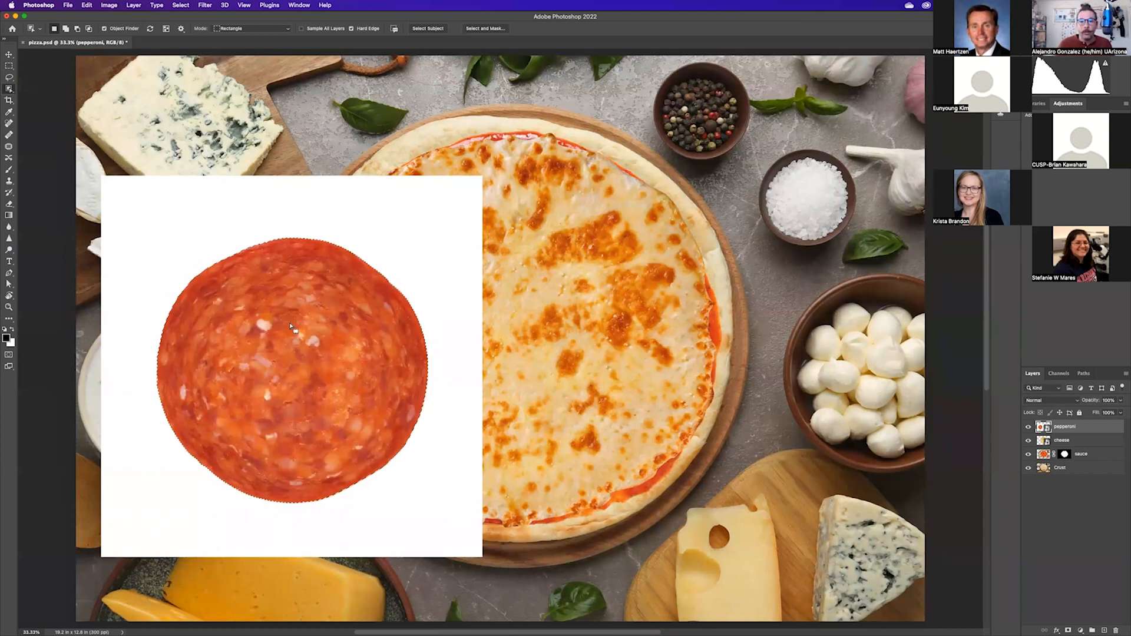
pyautogui.click(340, 381)
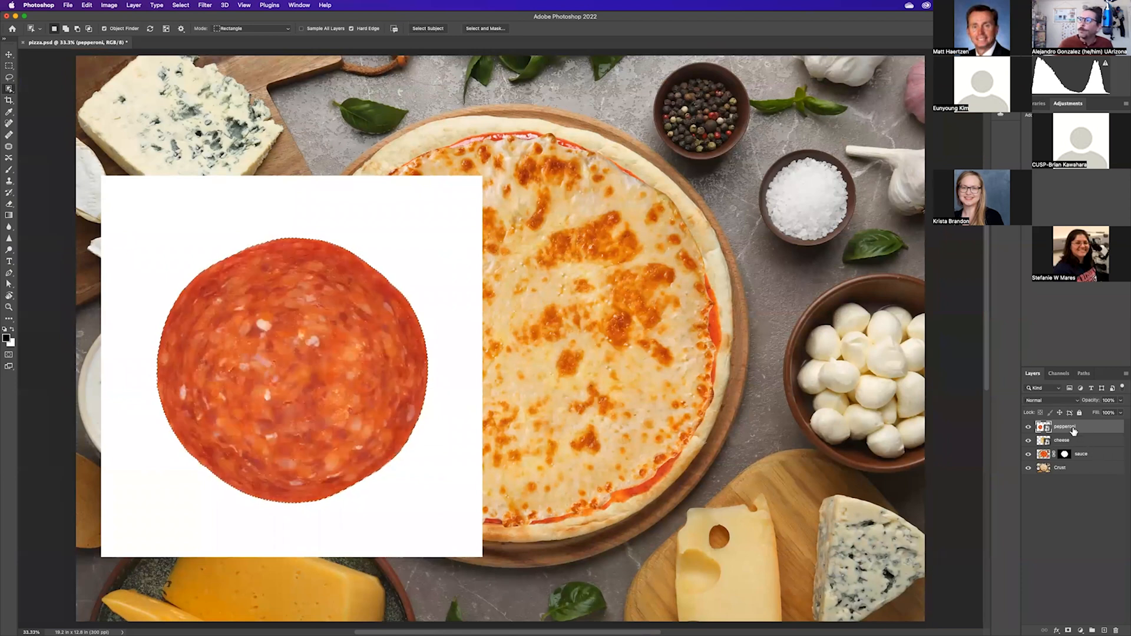
pyautogui.click(1068, 623)
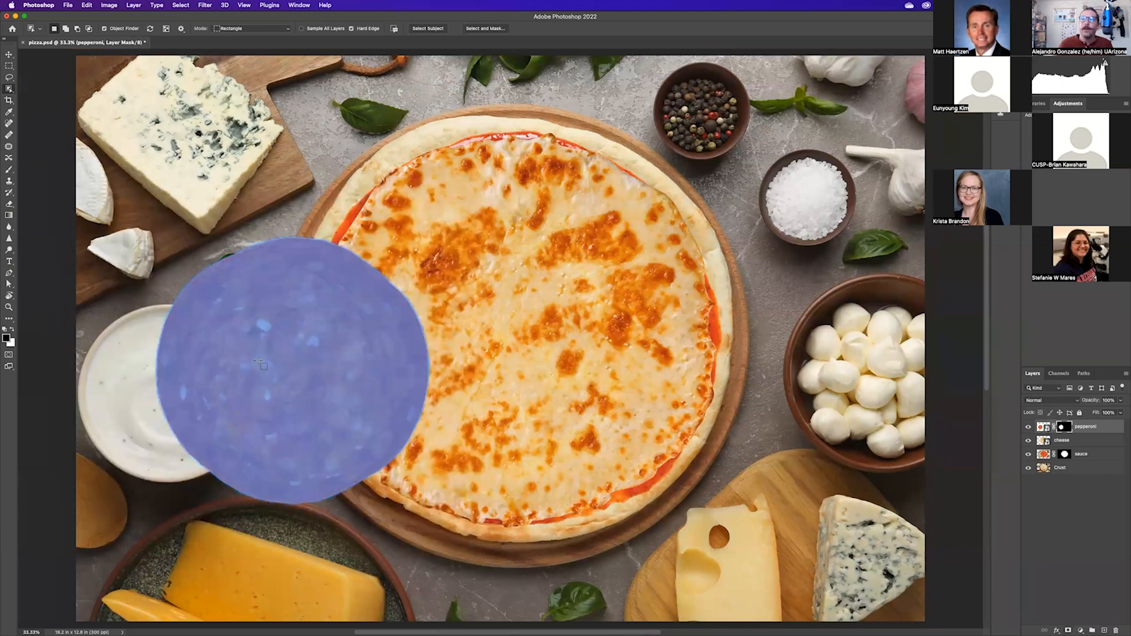
pyautogui.click(7, 55)
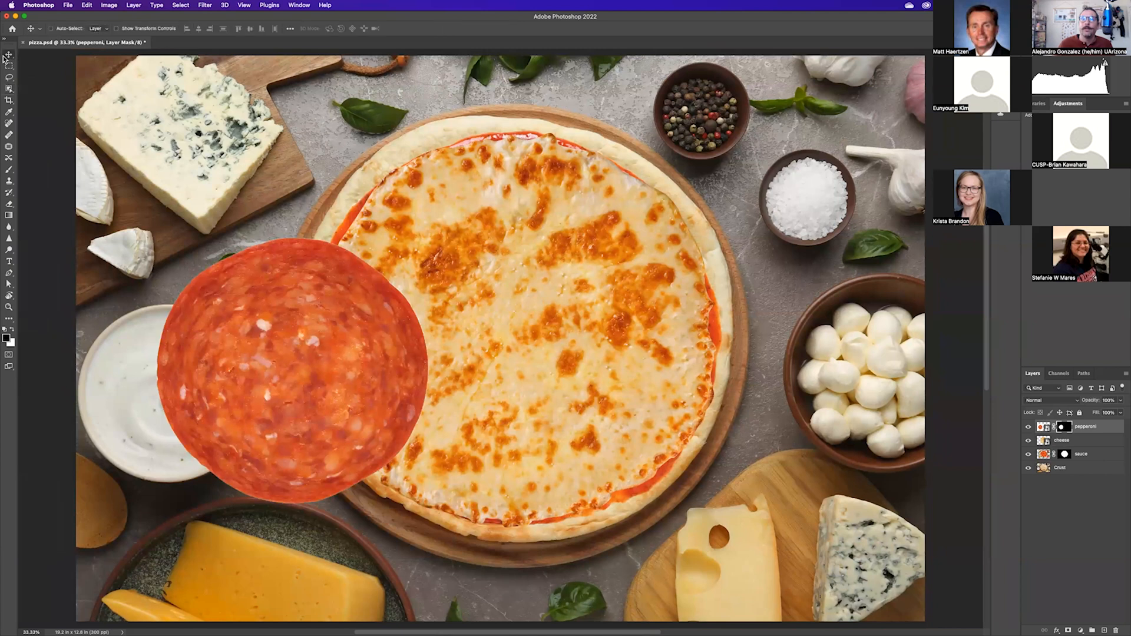
pyautogui.moveTo(309, 393); pyautogui.dragTo(537, 357)
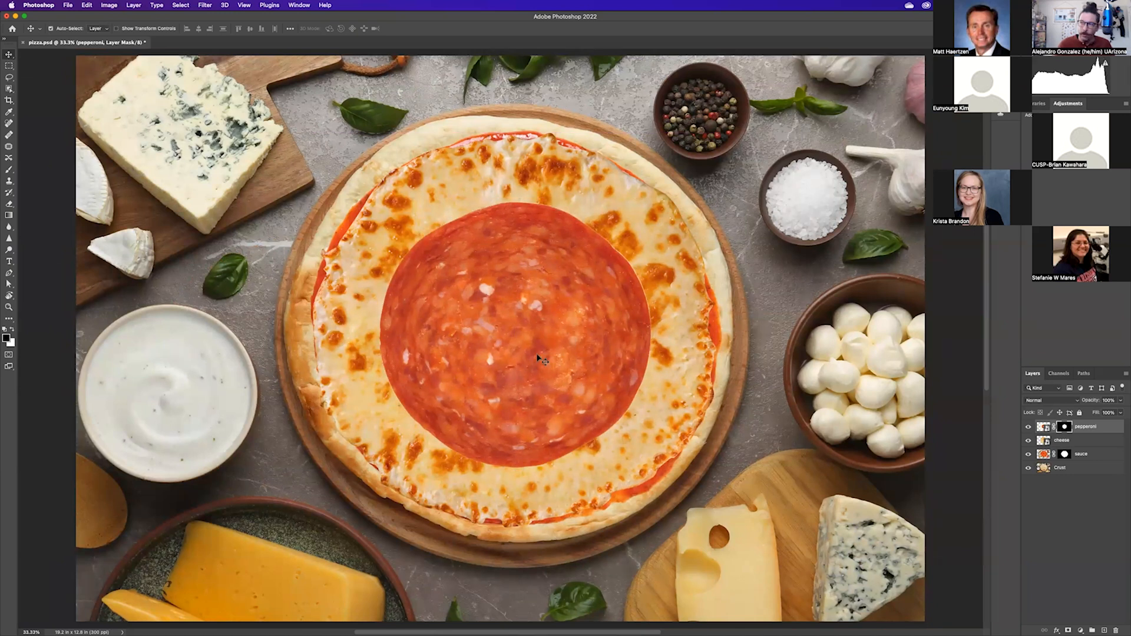
# - Use Free Transform to shrink the pepperoni to a small slice on the pizza's lower right area, and apply it
pyautogui.press('super+minus')
pyautogui.press('super+minus')
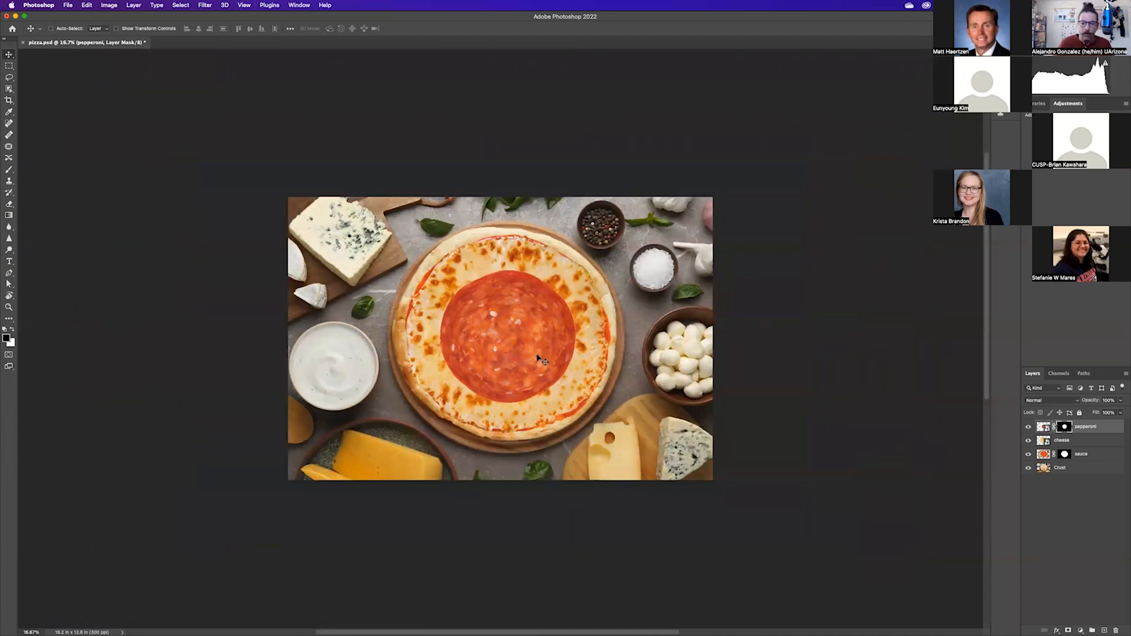
pyautogui.press('super+t')
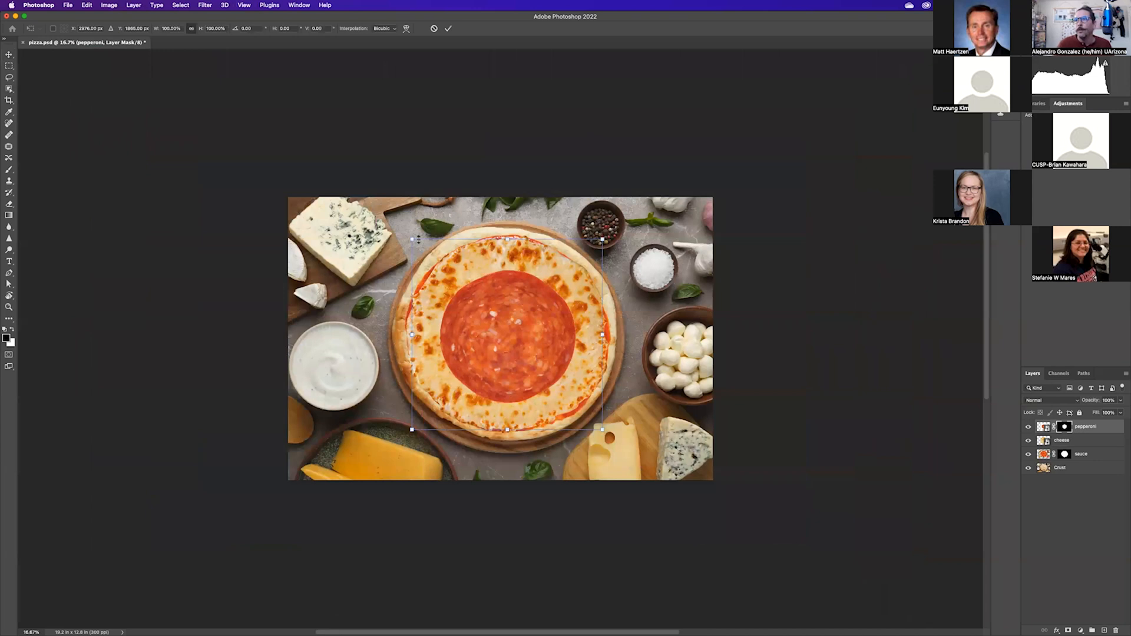
pyautogui.moveTo(417, 239); pyautogui.dragTo(544, 402)
pyautogui.press('Return')
pyautogui.press('super+equal')
pyautogui.press('super+equal')
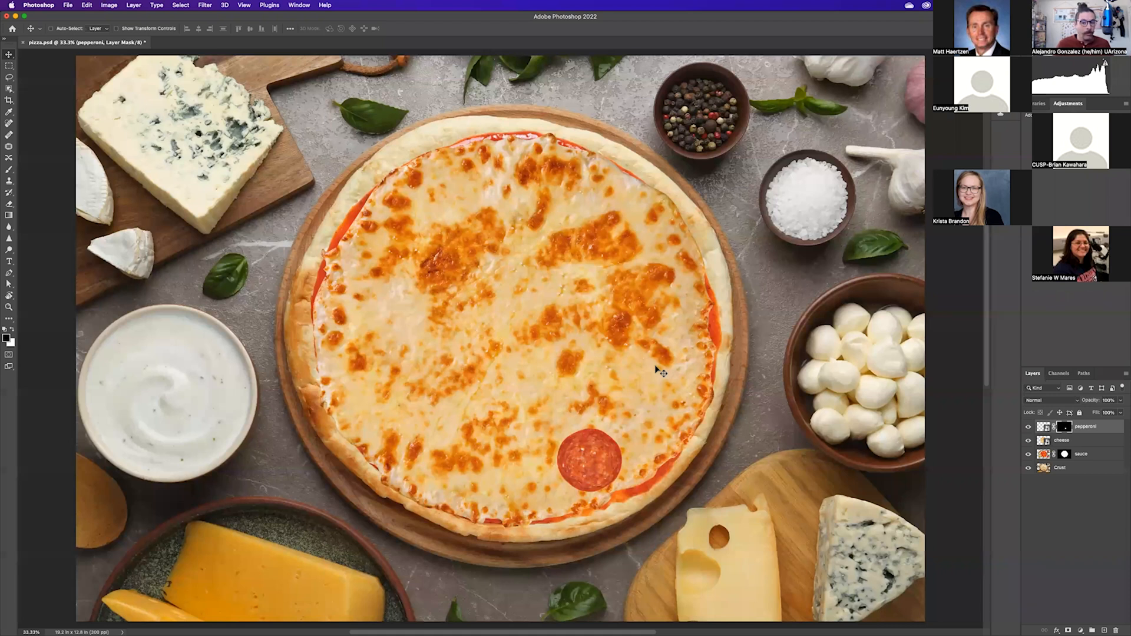
# - Target the pepperoni layer's image and duplicate the slice twelve times, spreading the copies evenly over the cheese
pyautogui.click(1092, 433)
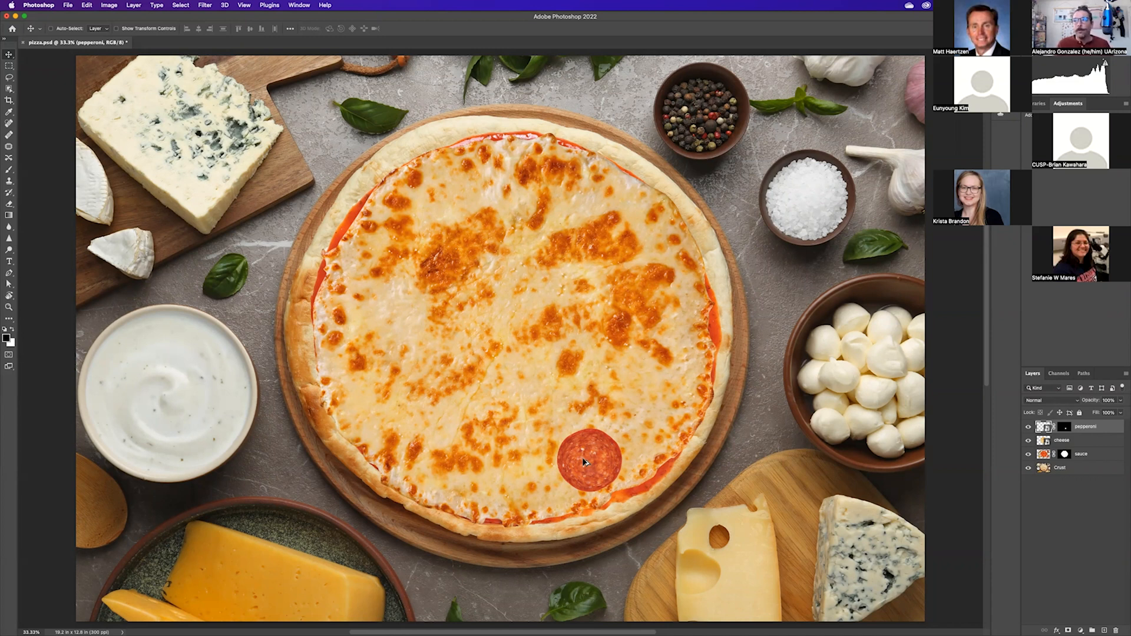
pyautogui.moveTo(585, 462); pyautogui.dragTo(402, 426)
pyautogui.moveTo(402, 426); pyautogui.dragTo(402, 244)
pyautogui.moveTo(403, 245); pyautogui.dragTo(550, 281)
pyautogui.moveTo(549, 281); pyautogui.dragTo(567, 357)
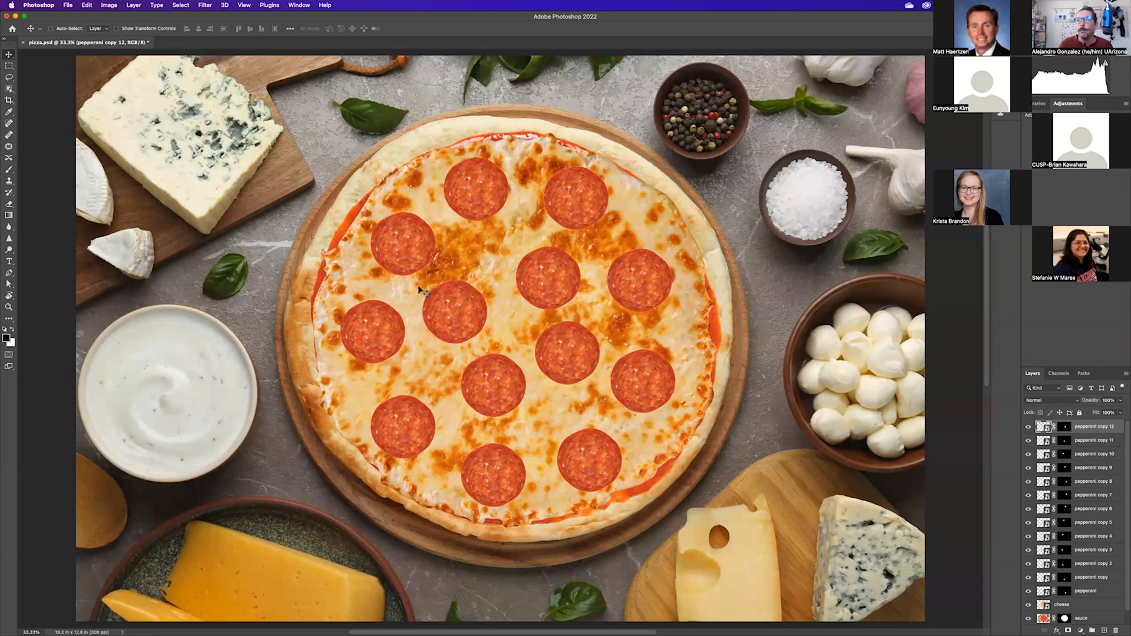
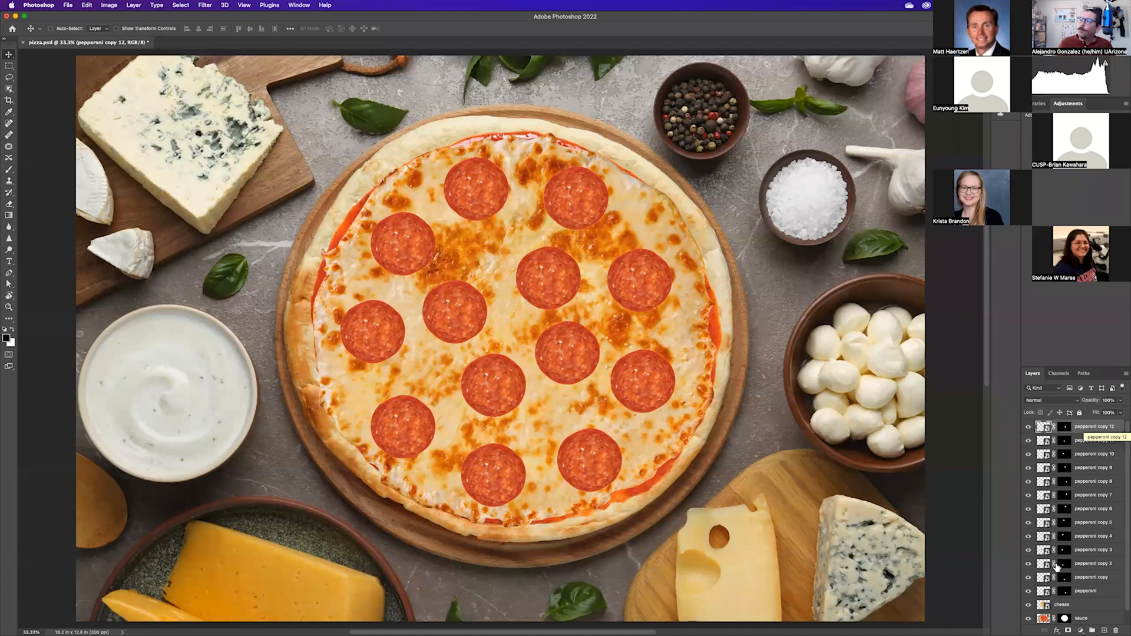
# - Select all the pepperoni layers, from the original to copy 12, and put them in a new group
pyautogui.keyDown('shift'); pyautogui.click(1085, 590); pyautogui.keyUp('shift')
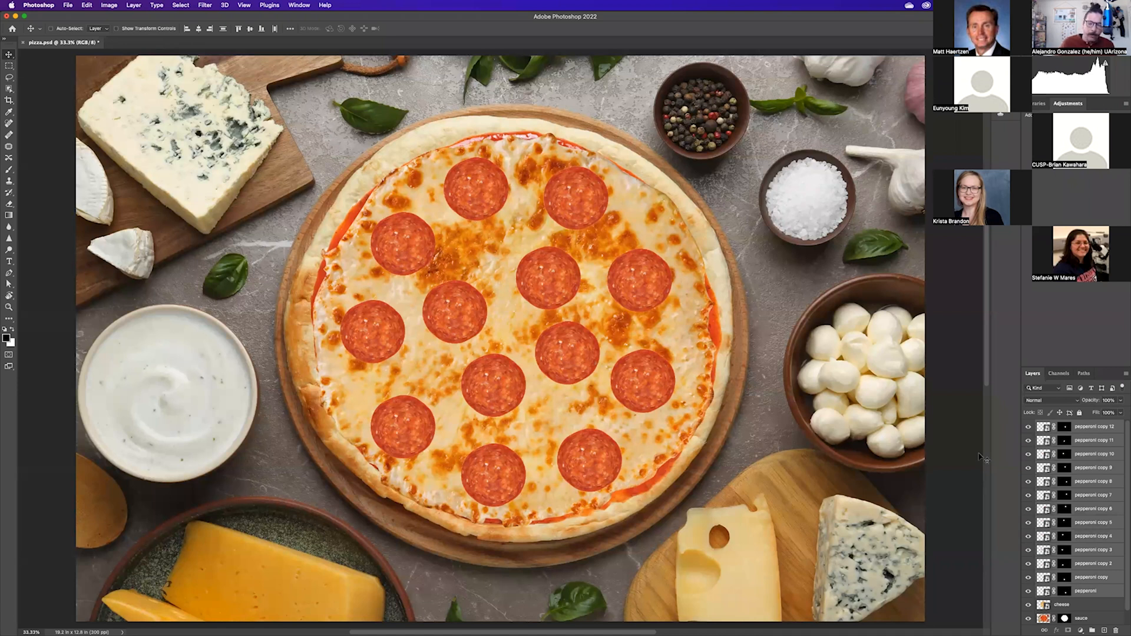
pyautogui.click(1092, 629)
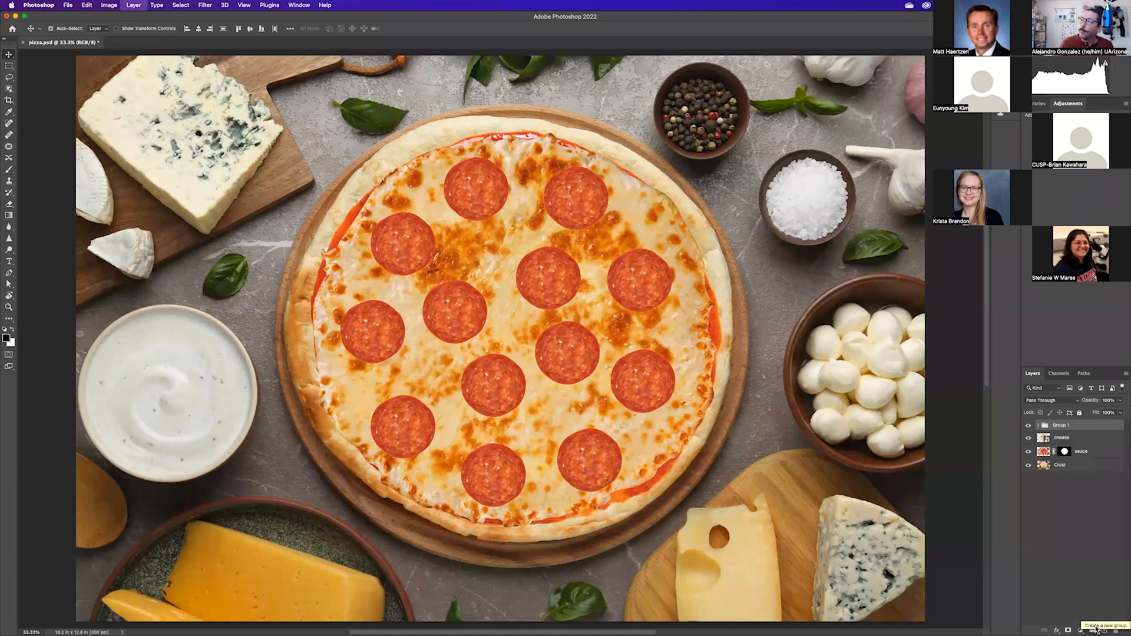
# - View the new group's contents, try moving all the pepperoni together down and left, and return them to their place
pyautogui.click(1038, 425)
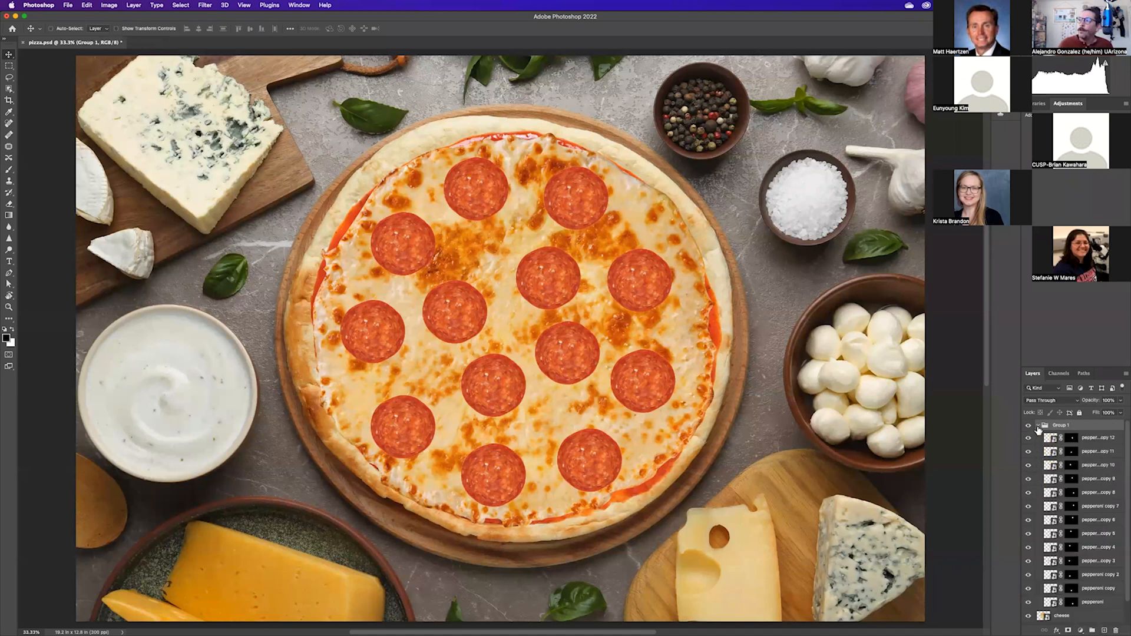
pyautogui.click(1038, 425)
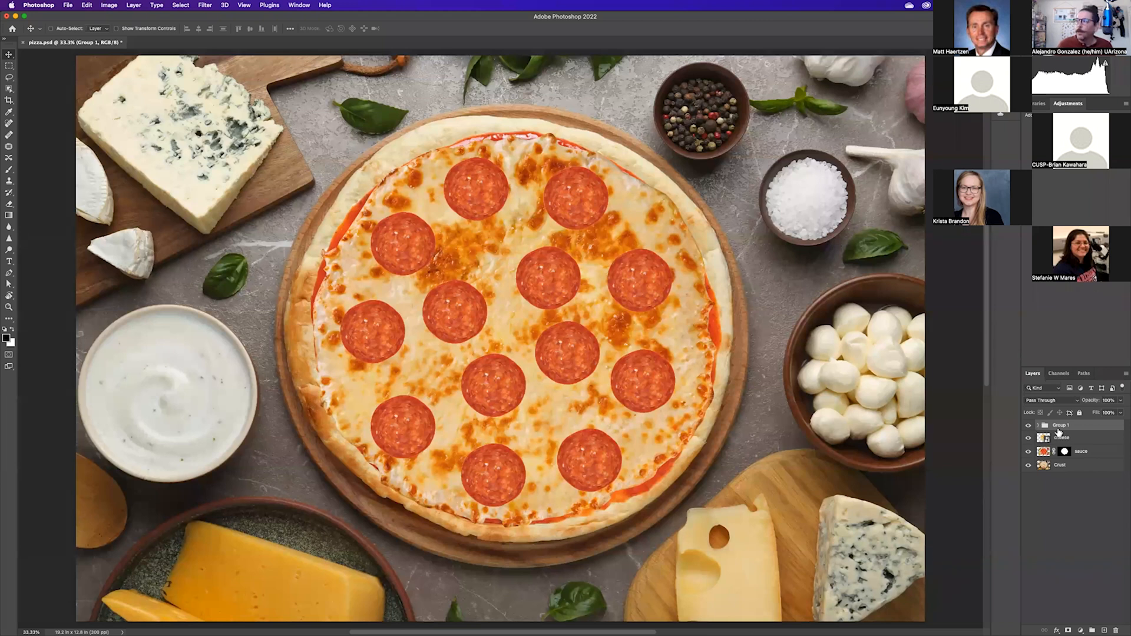
pyautogui.moveTo(574, 284); pyautogui.dragTo(493, 325)
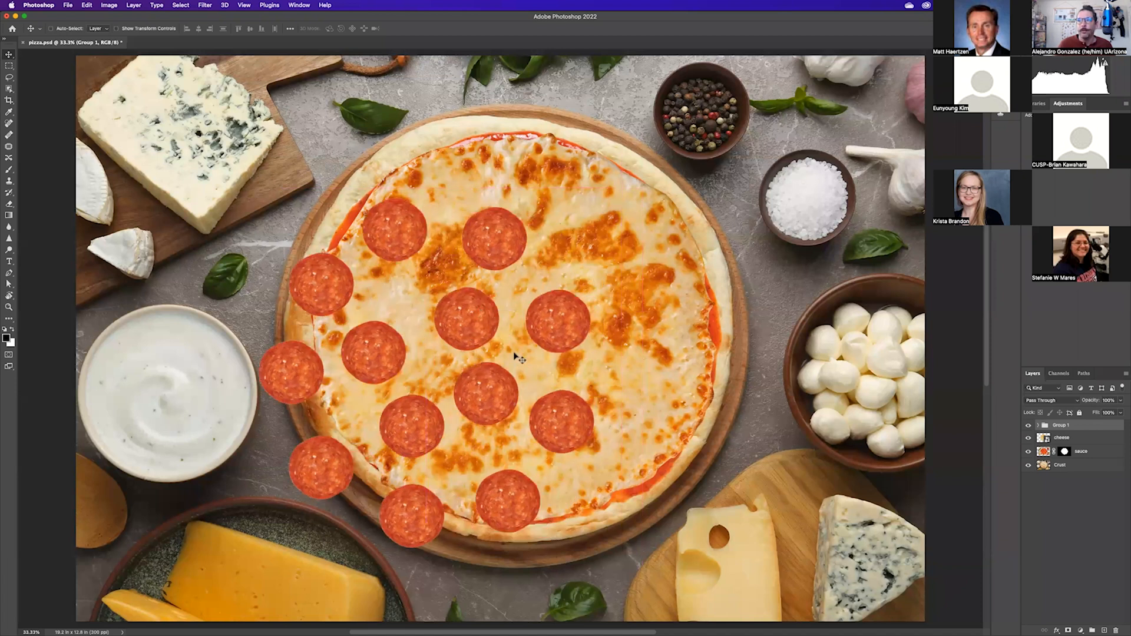
pyautogui.moveTo(447, 371); pyautogui.dragTo(530, 330)
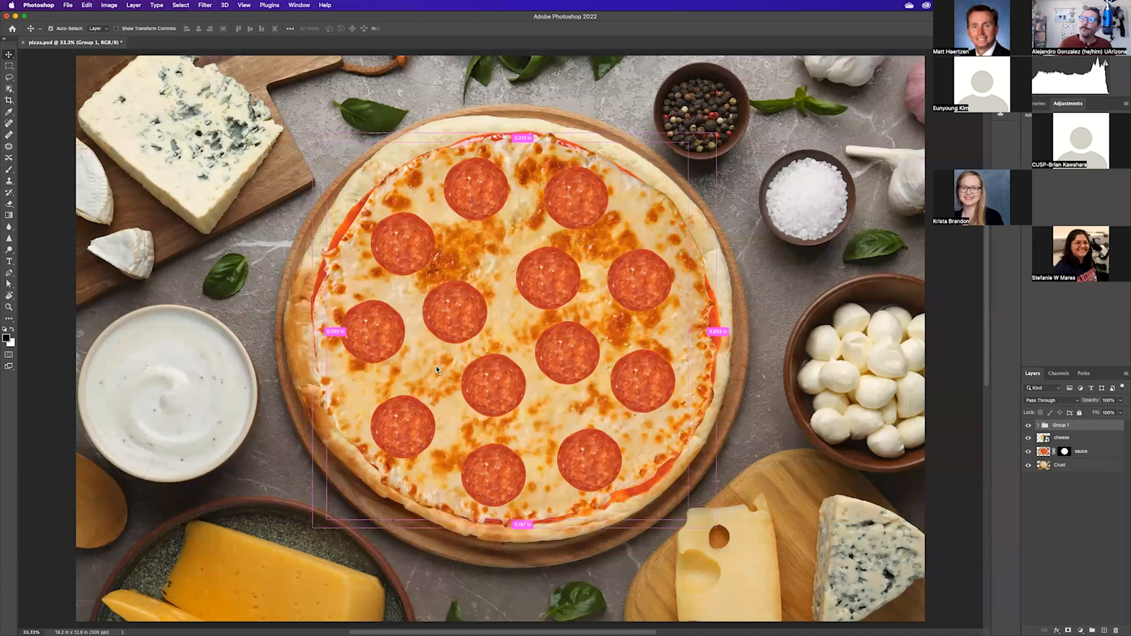
# - Rename the pepperoni group as "Pepperonis!"
pyautogui.doubleClick(1057, 425)
pyautogui.write('Pepperoni')
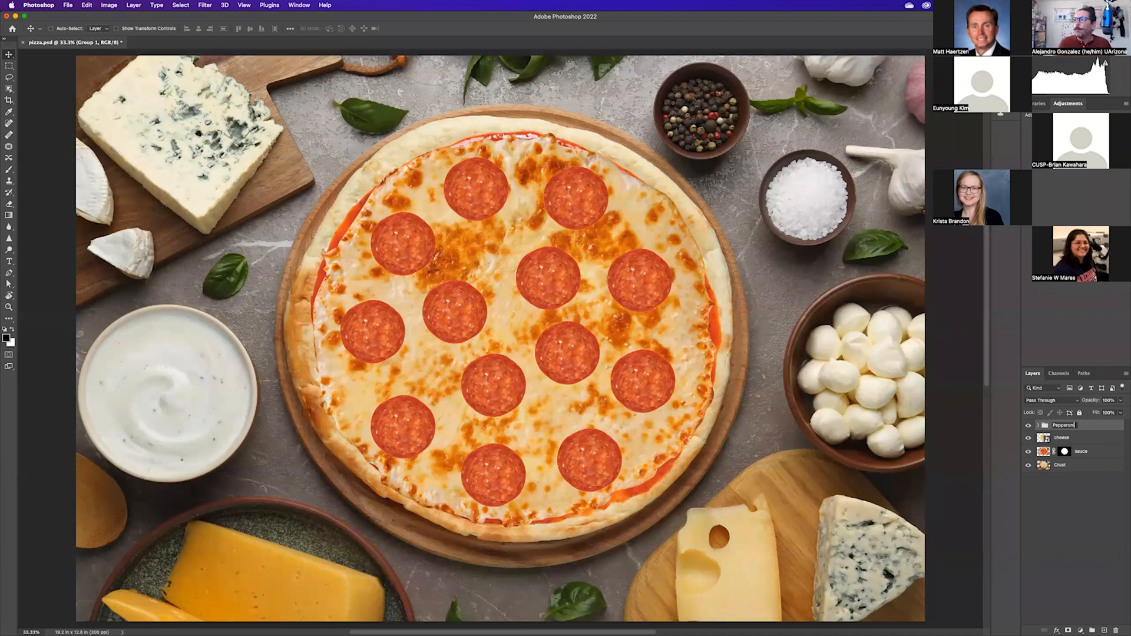
pyautogui.write('s!')
pyautogui.press('Return')
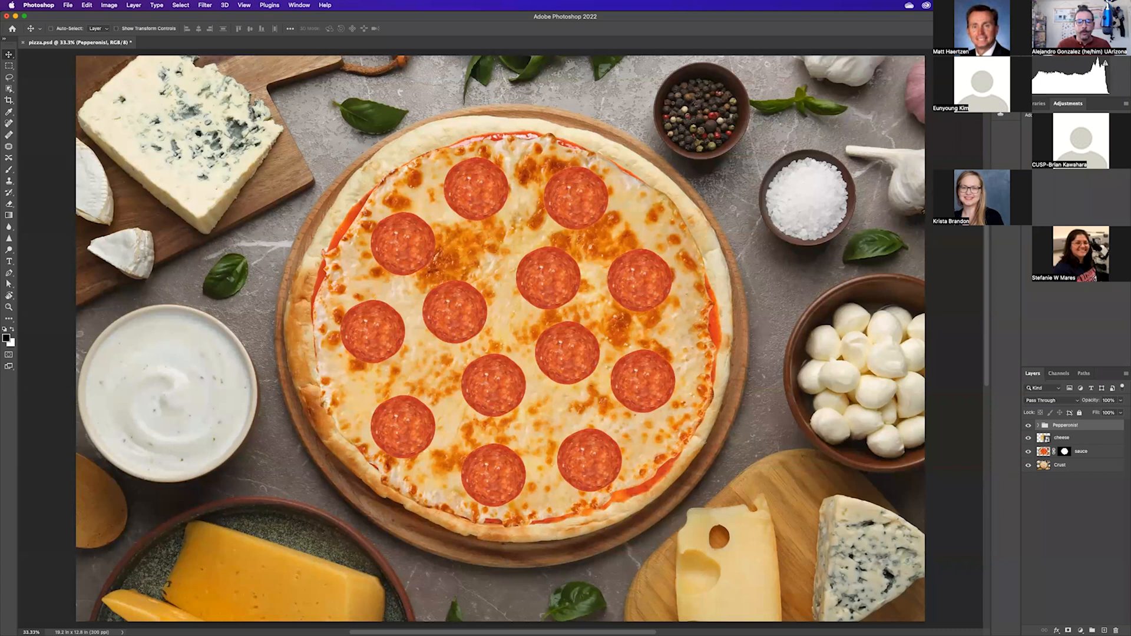
# - Switch to Finder and preview pineapple.jpg from the 1 Pizza folder
pyautogui.press('super+Tab')
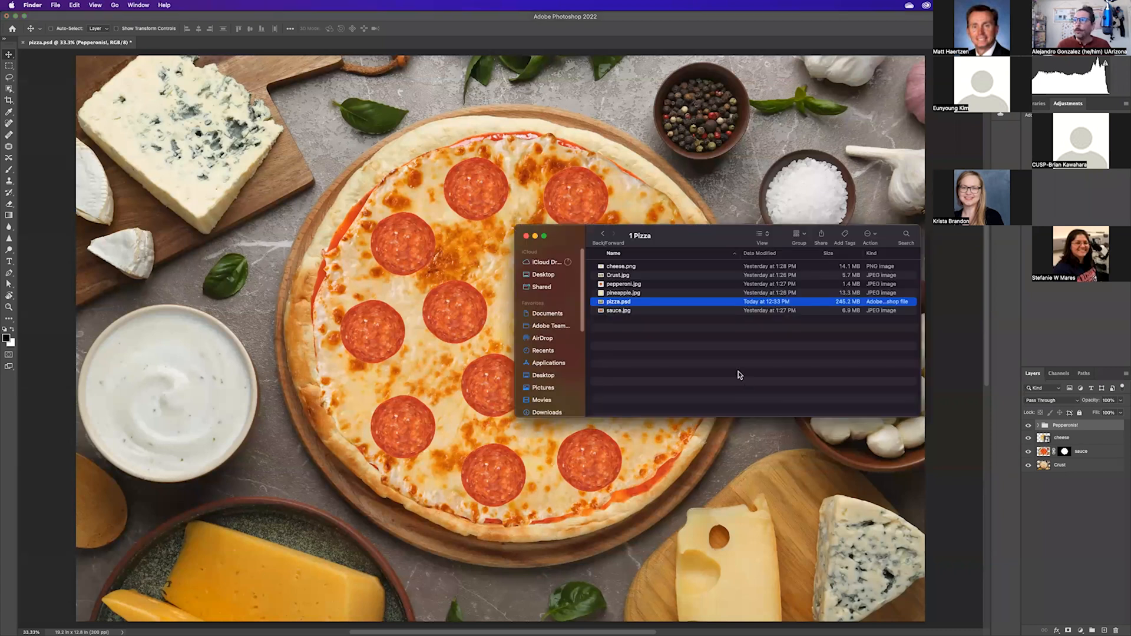
pyautogui.click(620, 298)
pyautogui.press('space')
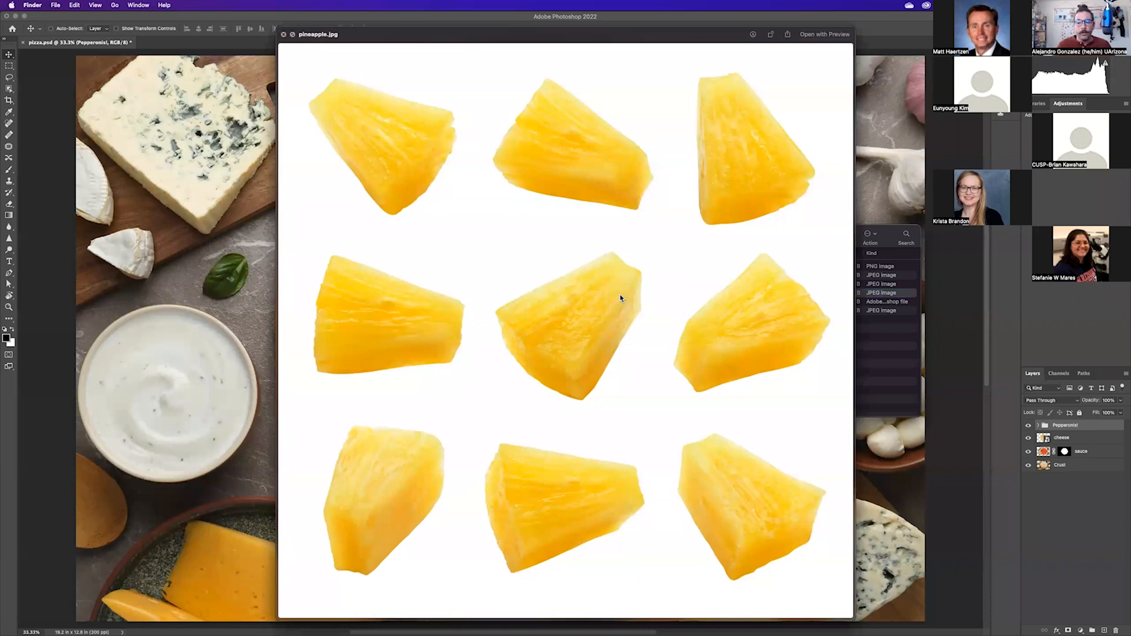
pyautogui.press('space')
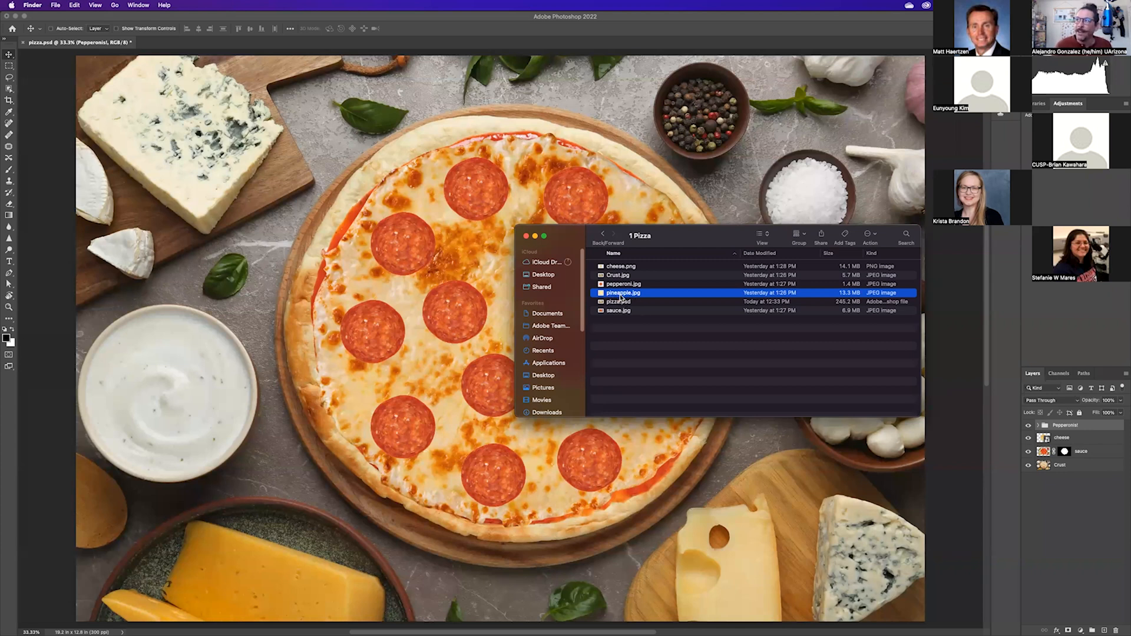
pyautogui.moveTo(577, 239); pyautogui.dragTo(783, 309)
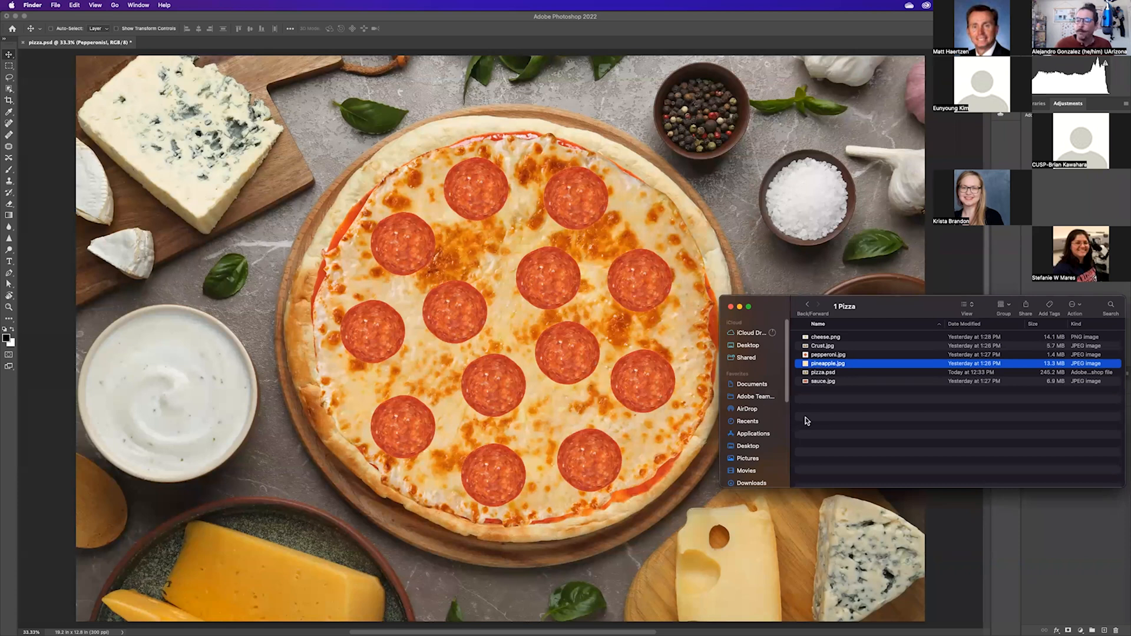
pyautogui.moveTo(814, 367); pyautogui.dragTo(407, 296)
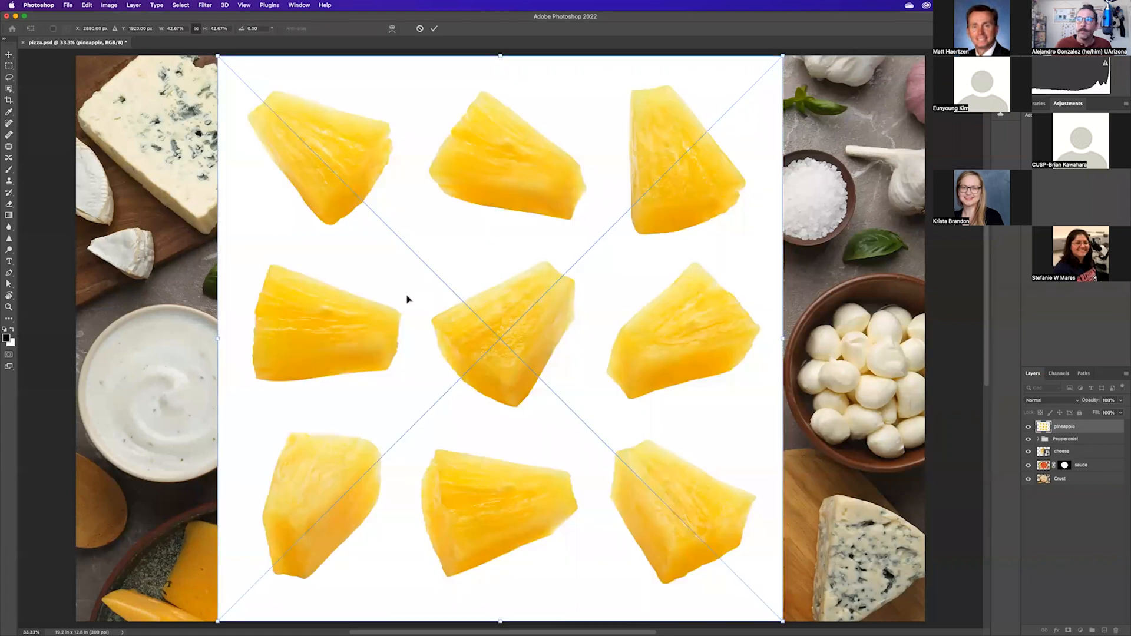
pyautogui.press('Escape')
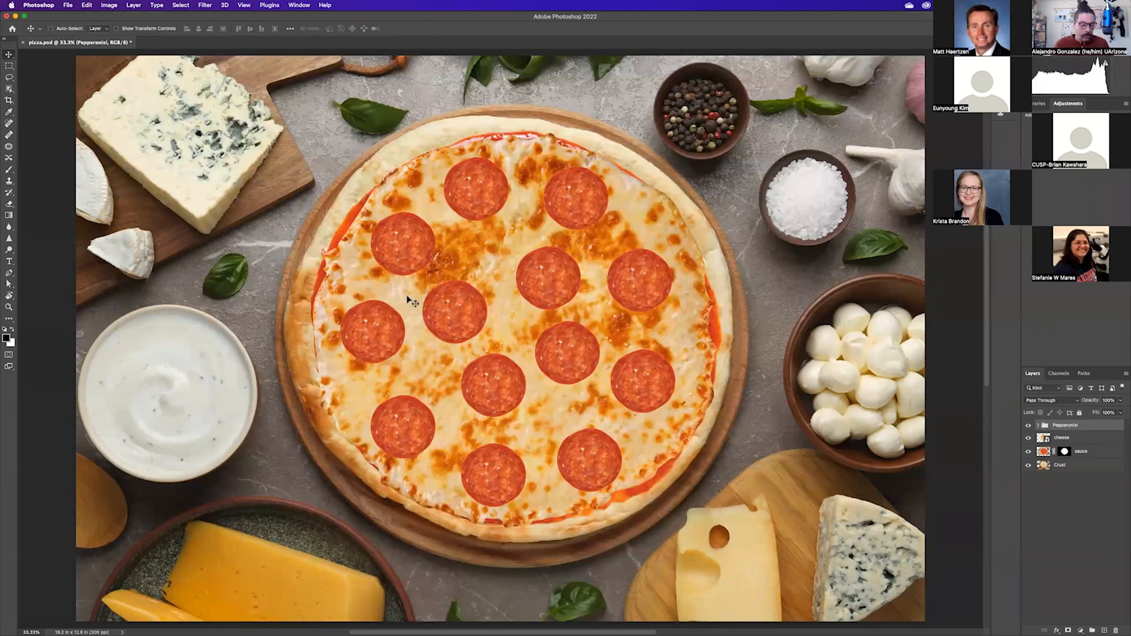
# - Open pineapple.jpg from Finder as its own Photoshop document, look over the pieces, and return to pizza.psd
pyautogui.press('super+Tab')
pyautogui.moveTo(835, 365); pyautogui.dragTo(382, 282)
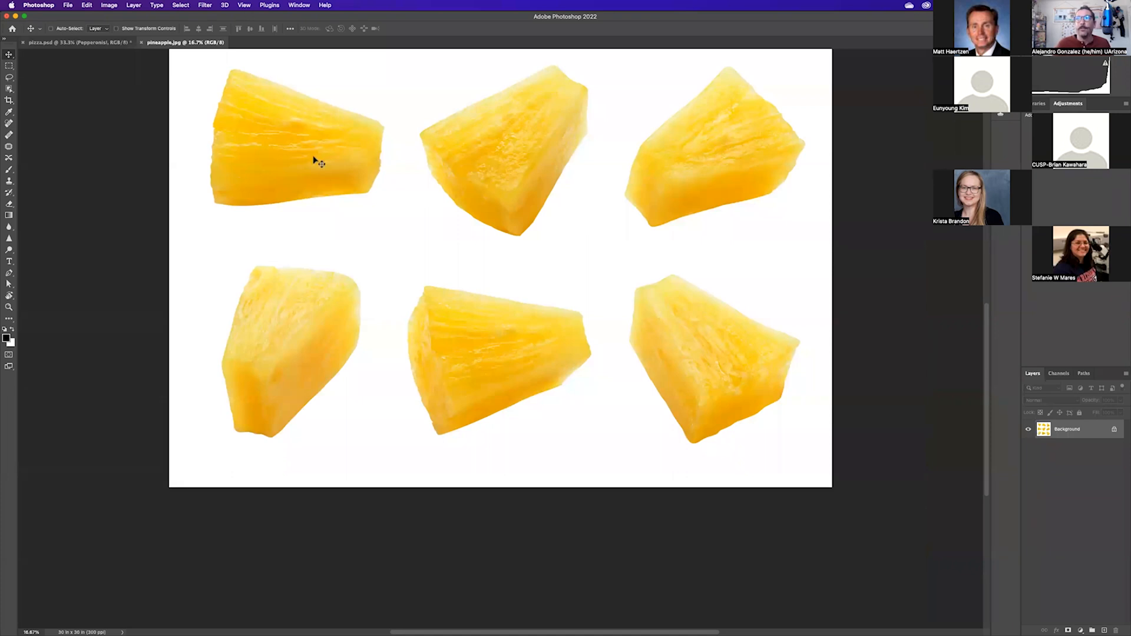
pyautogui.scroll(3, 315, 162)
pyautogui.scroll(6, 314, 160)
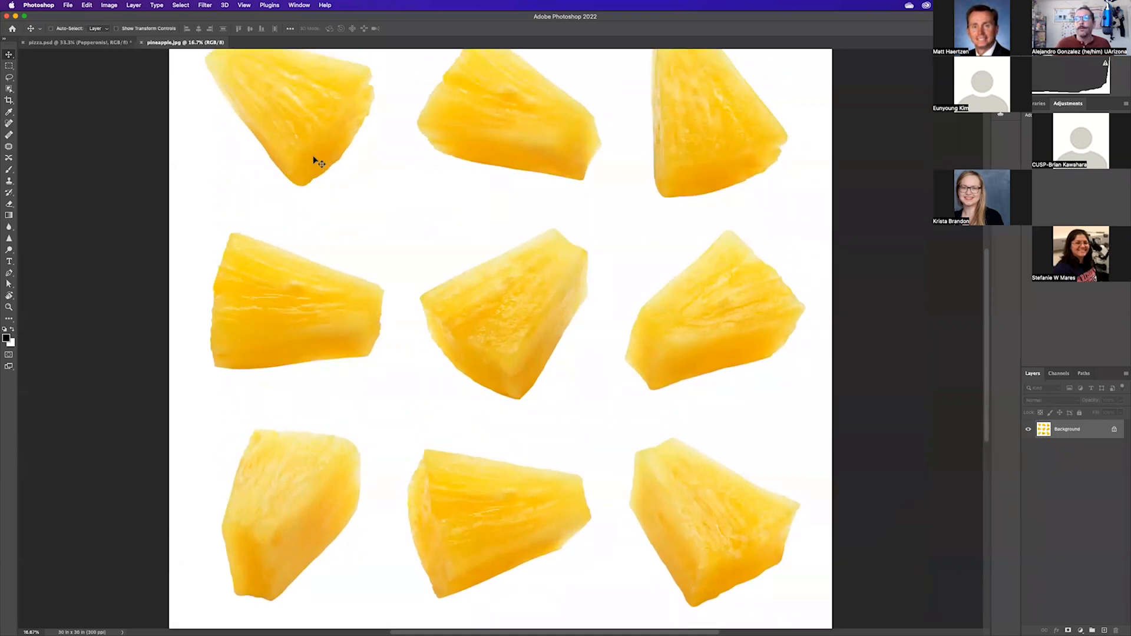
pyautogui.click(81, 42)
pyautogui.click(168, 42)
pyautogui.click(83, 43)
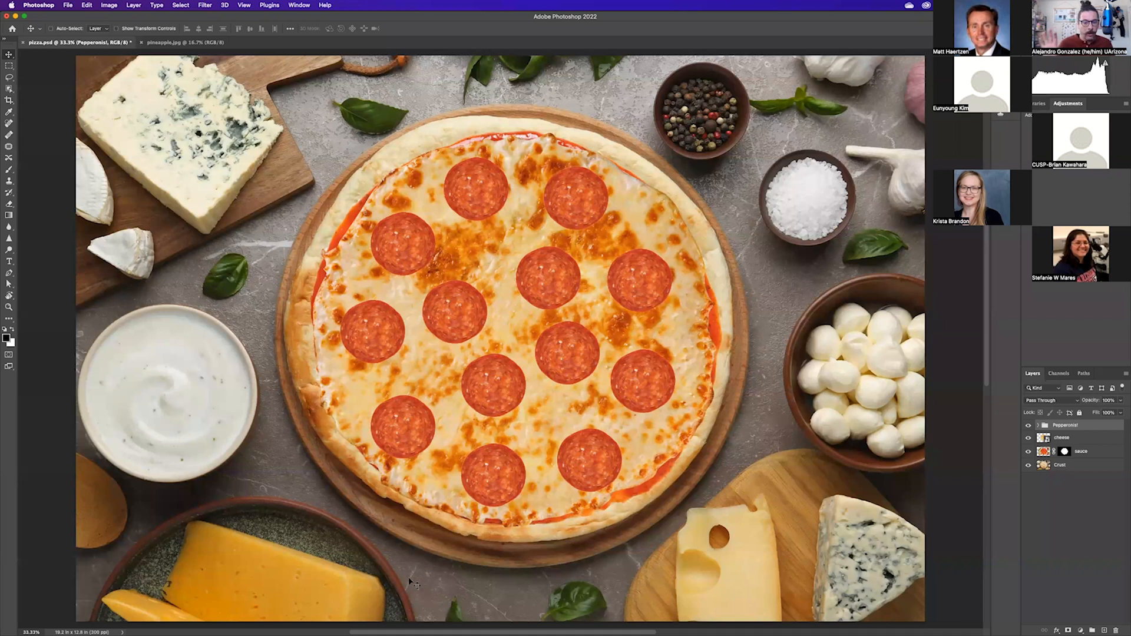
# - Place pineapple.jpg into pizza.psd as an embedded image
pyautogui.click(67, 6)
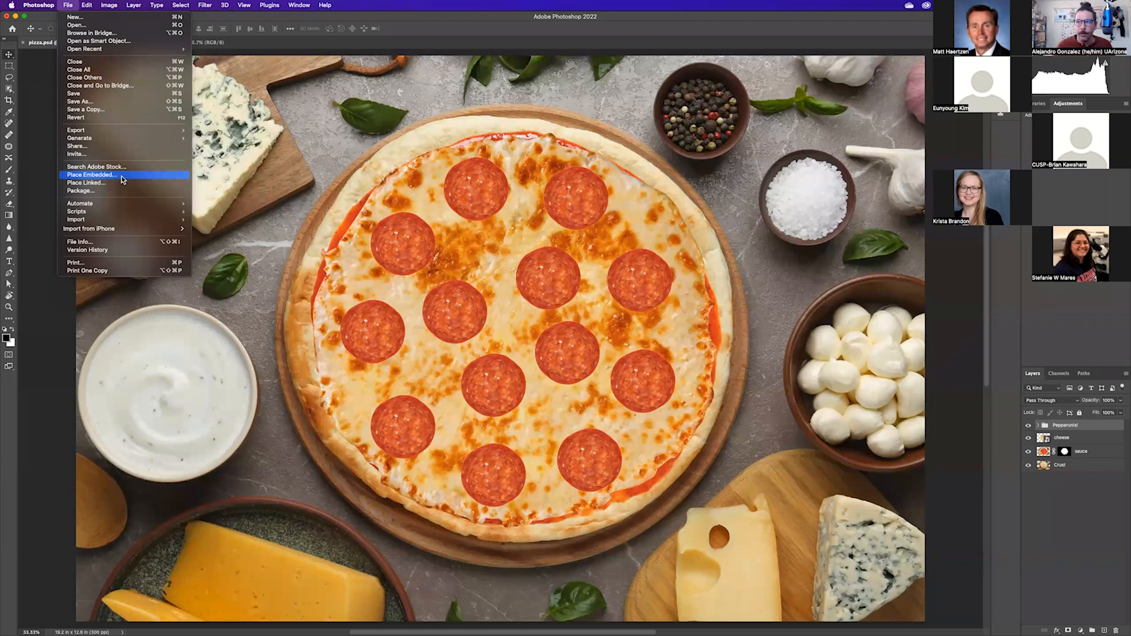
pyautogui.click(97, 176)
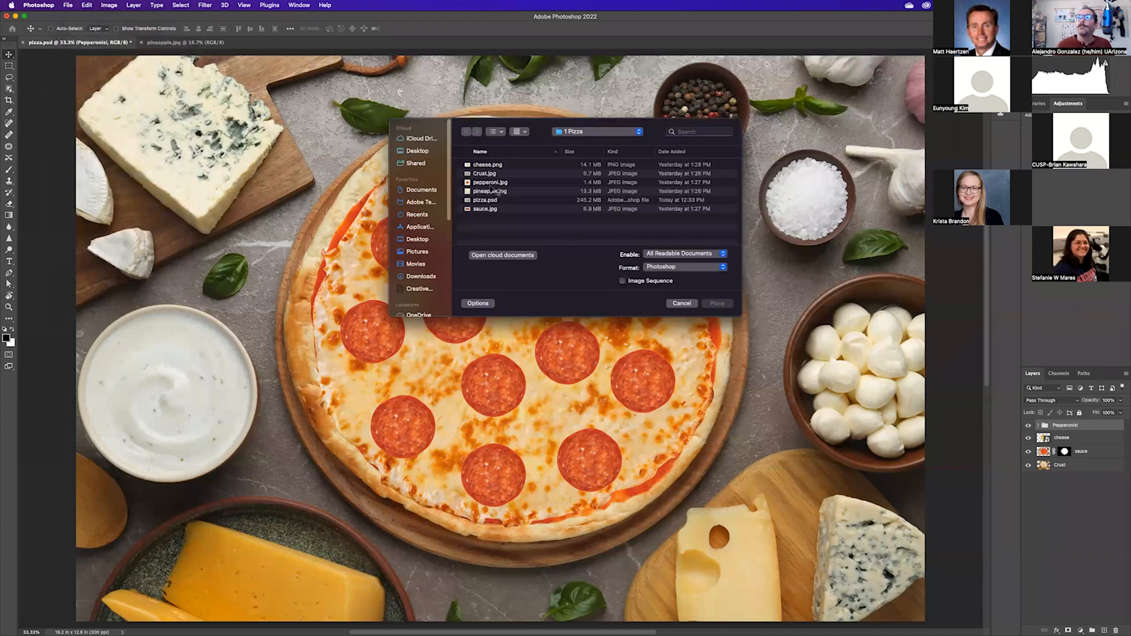
pyautogui.click(487, 192)
pyautogui.press('Return')
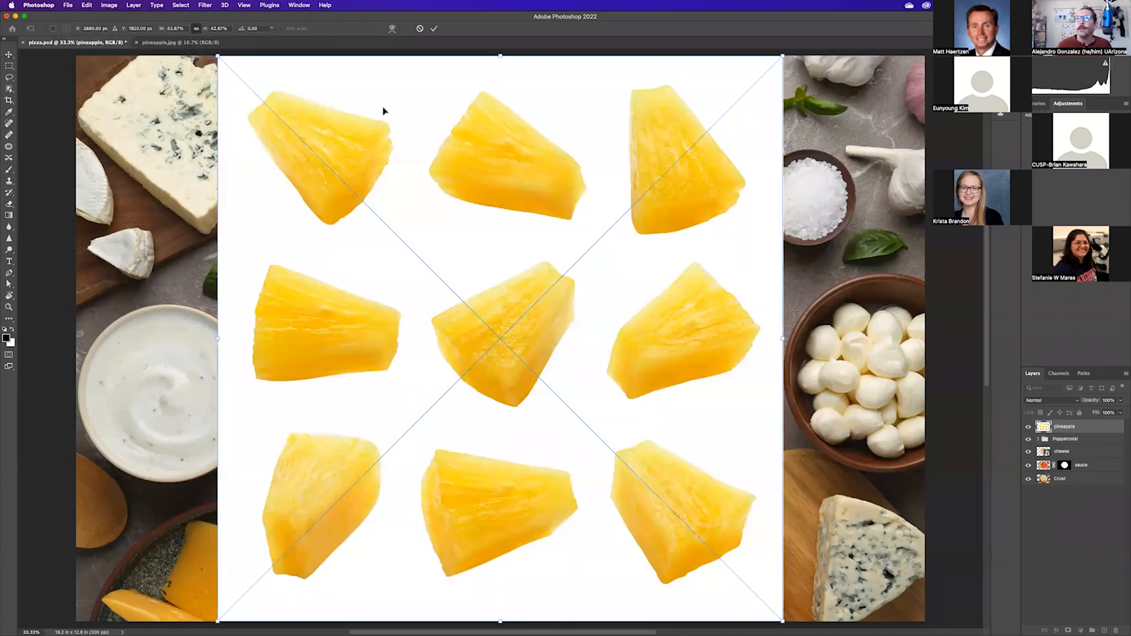
# - Scale the placed pineapple image down until its pieces are topping-sized and position it over the middle of the pizza
pyautogui.moveTo(217, 56); pyautogui.dragTo(459, 298)
pyautogui.moveTo(557, 384); pyautogui.dragTo(441, 207)
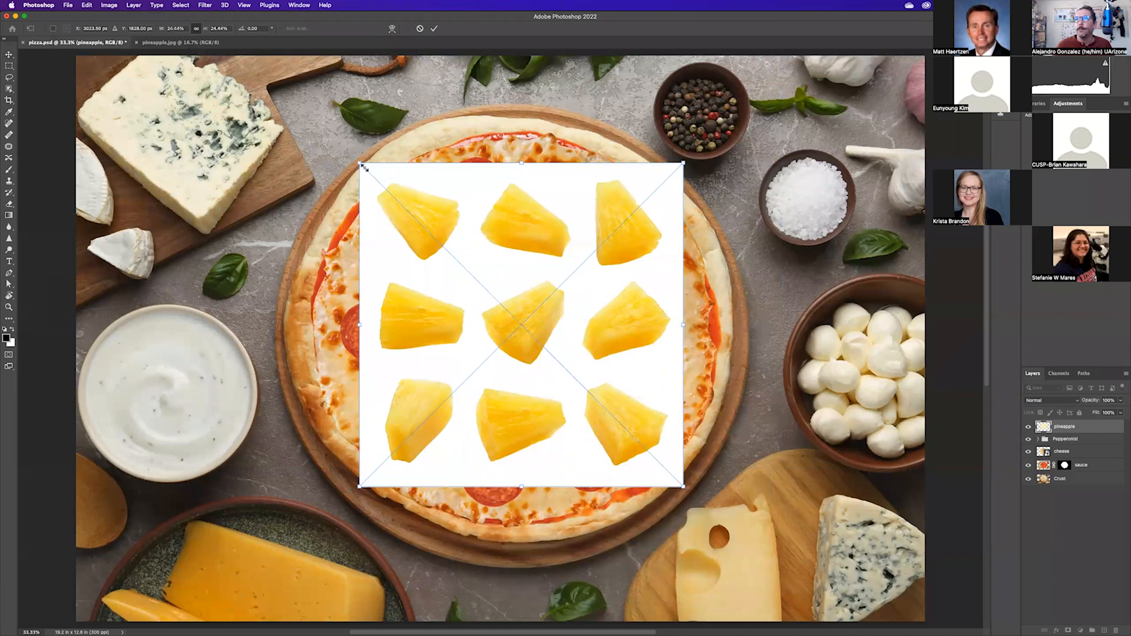
pyautogui.moveTo(362, 159); pyautogui.dragTo(537, 340)
pyautogui.press('Return')
pyautogui.moveTo(607, 400); pyautogui.dragTo(516, 328)
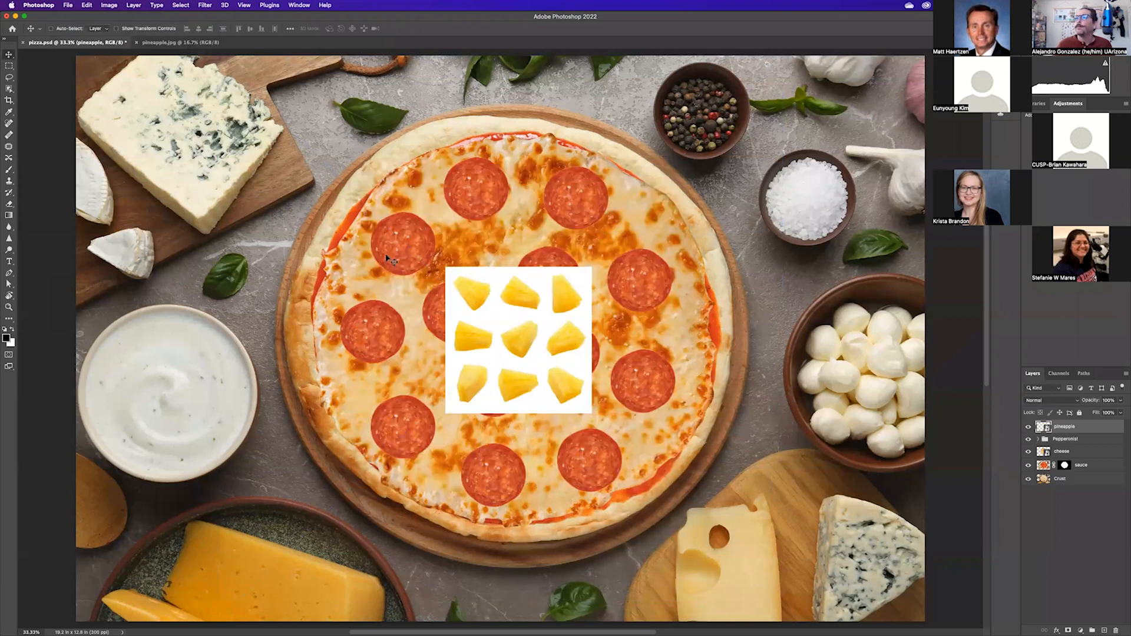
# - Select the middle pineapple piece with the Object Selection tool and mask out the rest of the pineapple layer
pyautogui.press('super+plus')
pyautogui.click(10, 88)
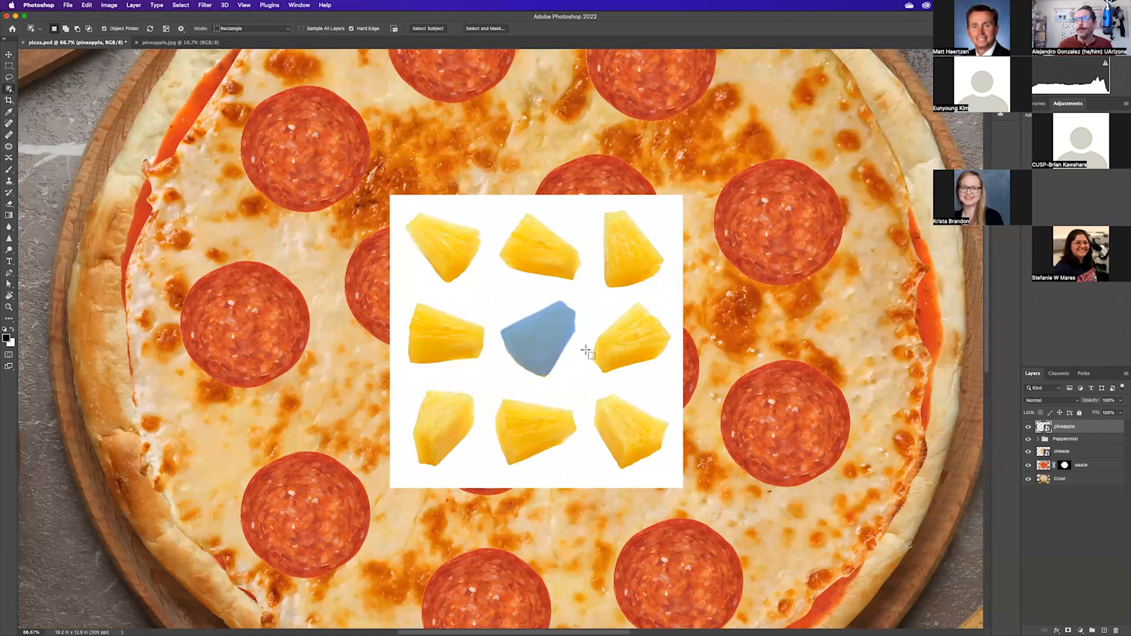
pyautogui.click(536, 350)
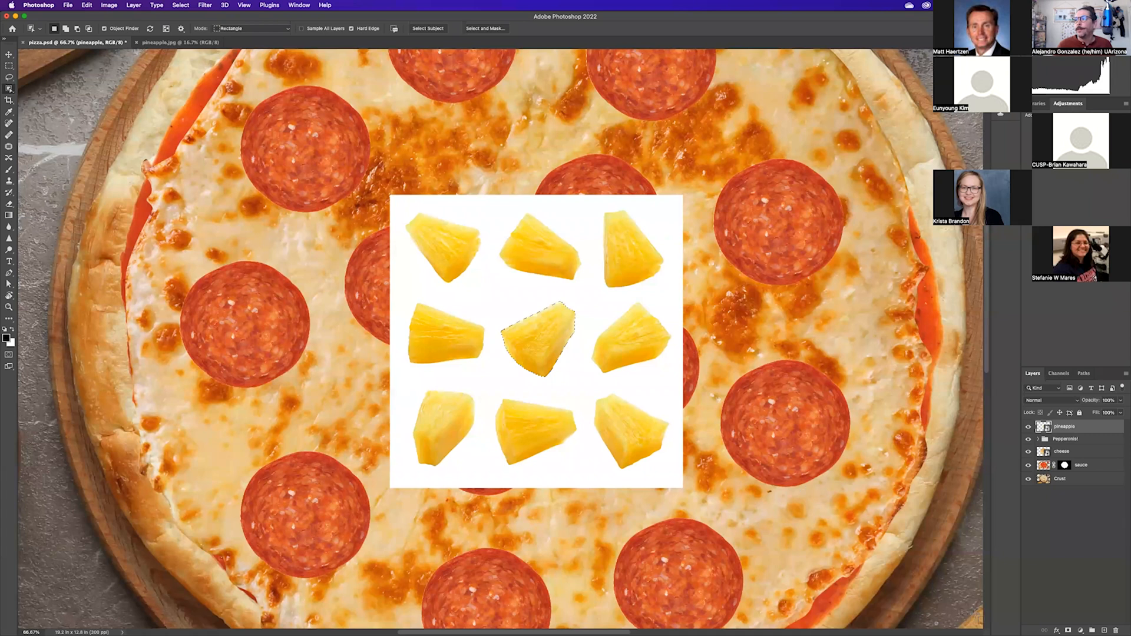
pyautogui.click(1069, 627)
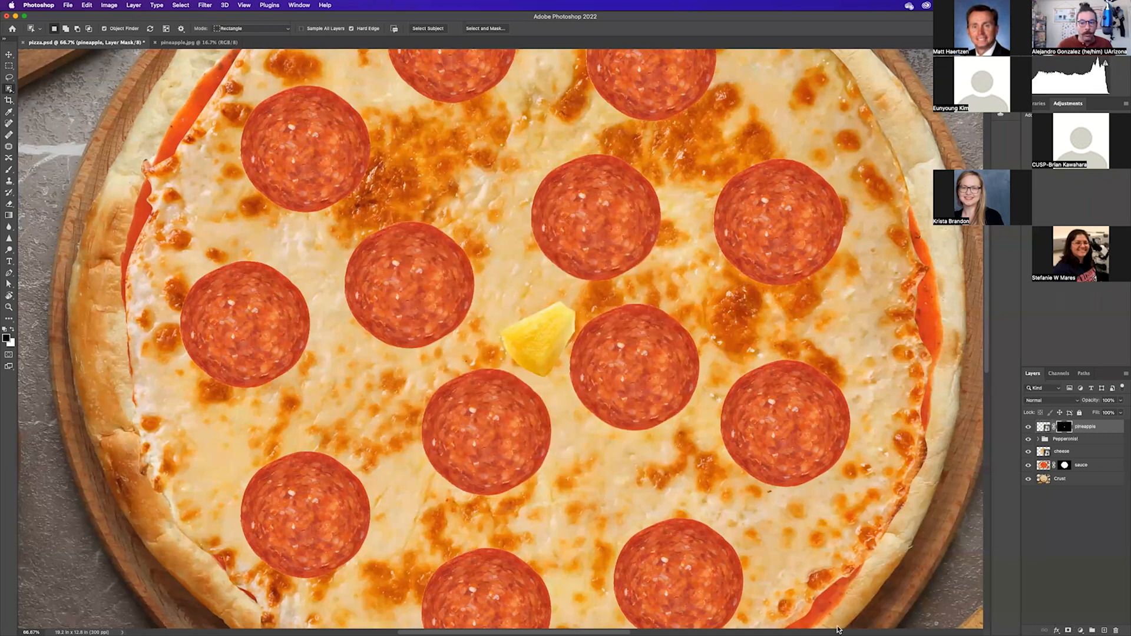
# - In the pineapple.jpg document, select the centre pineapple piece and add a layer mask that isolates it
pyautogui.click(199, 43)
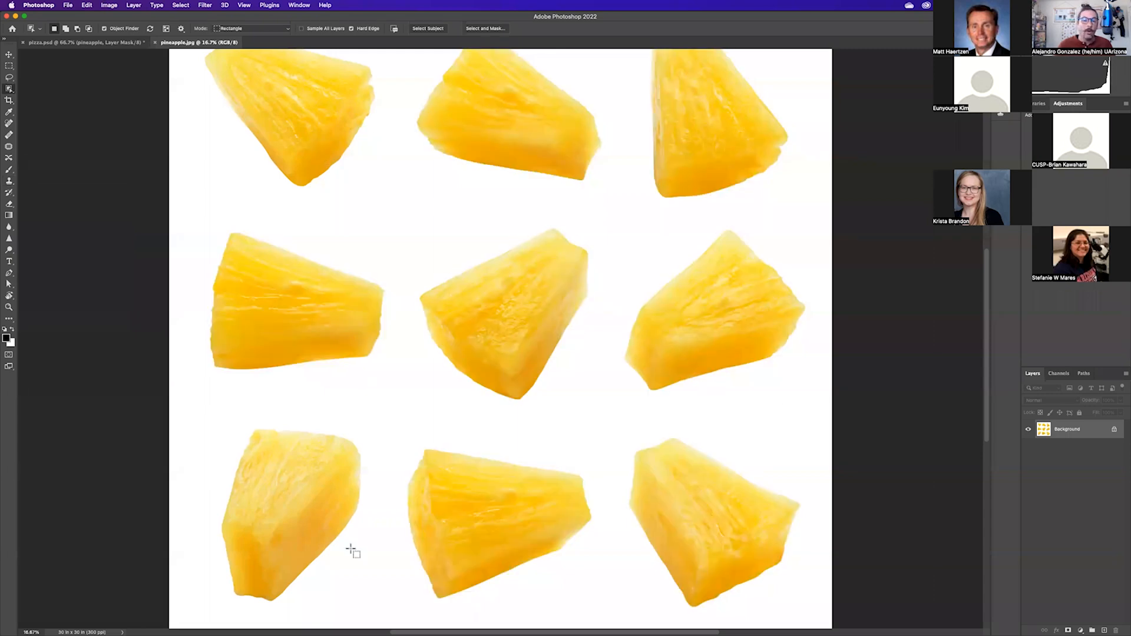
pyautogui.click(330, 521)
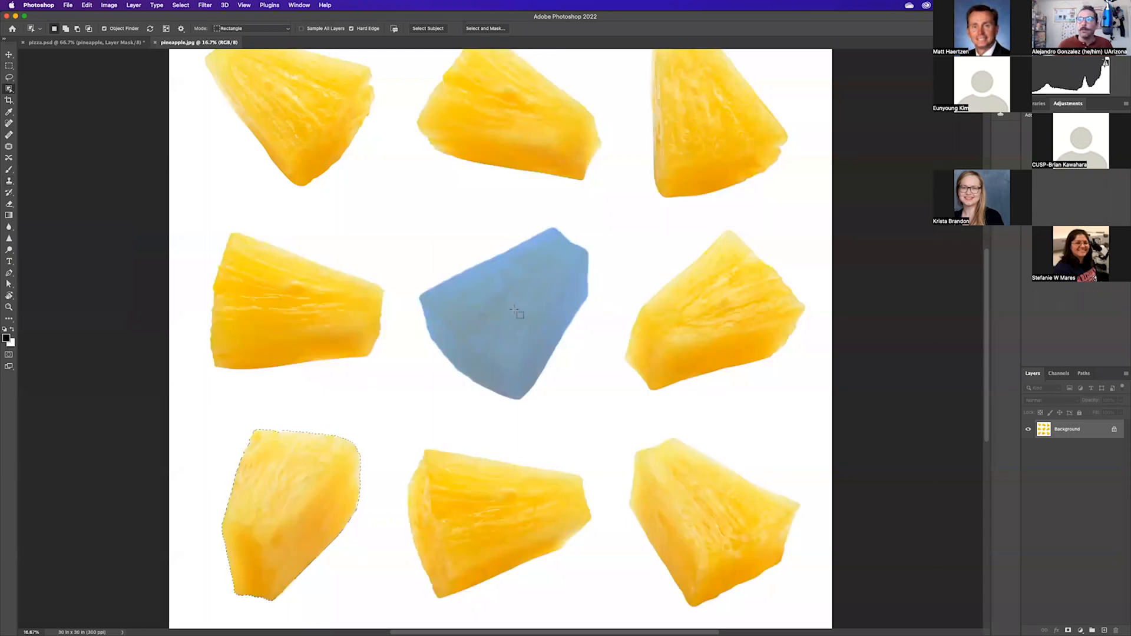
pyautogui.click(511, 316)
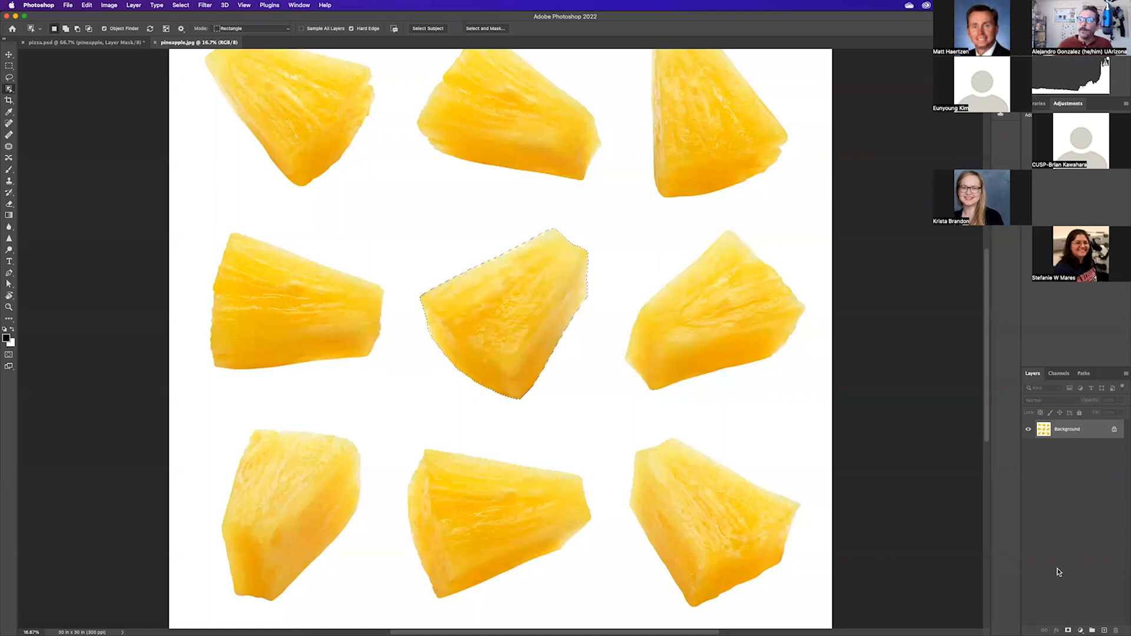
pyautogui.click(1066, 627)
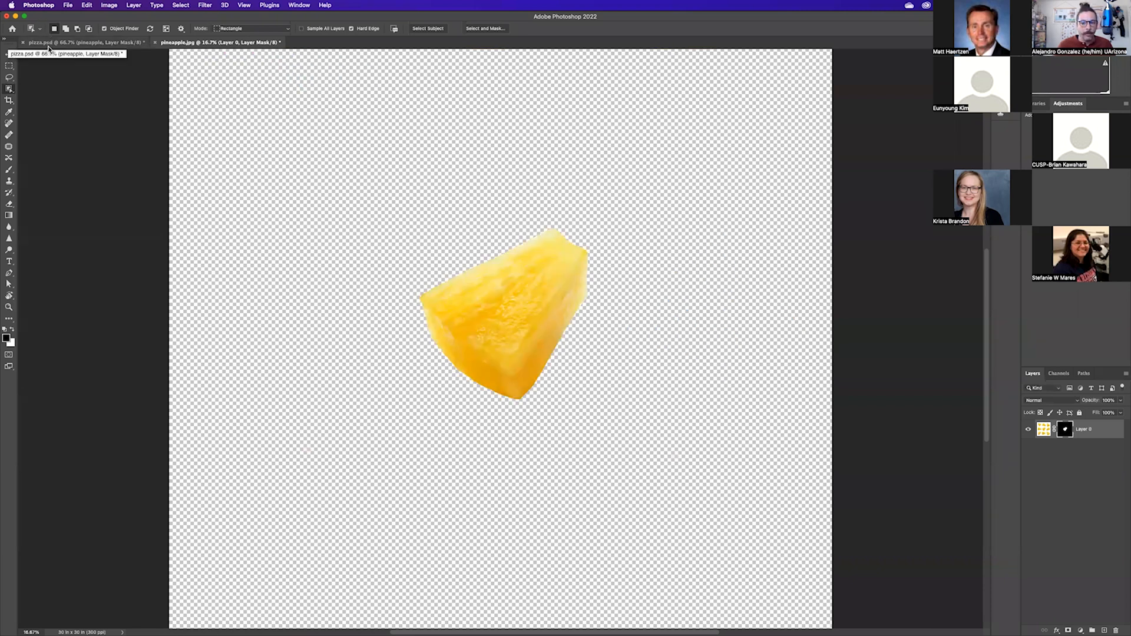
# - Copy the masked pineapple piece from pineapple.jpg into pizza.psd with the Move tool
pyautogui.click(9, 54)
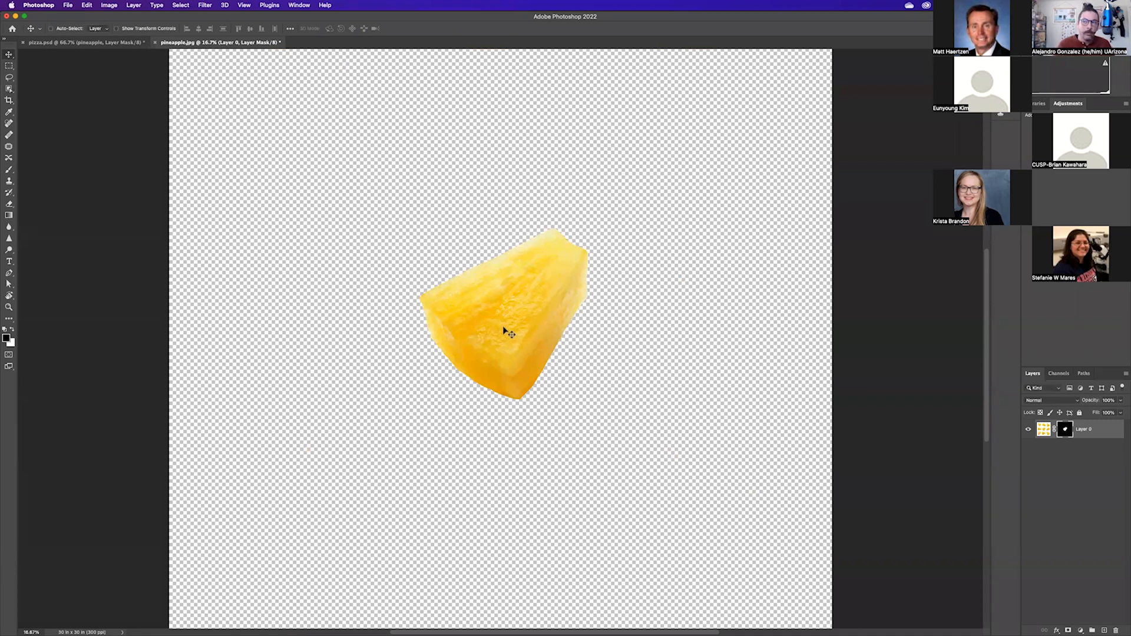
pyautogui.moveTo(510, 327); pyautogui.dragTo(118, 45)
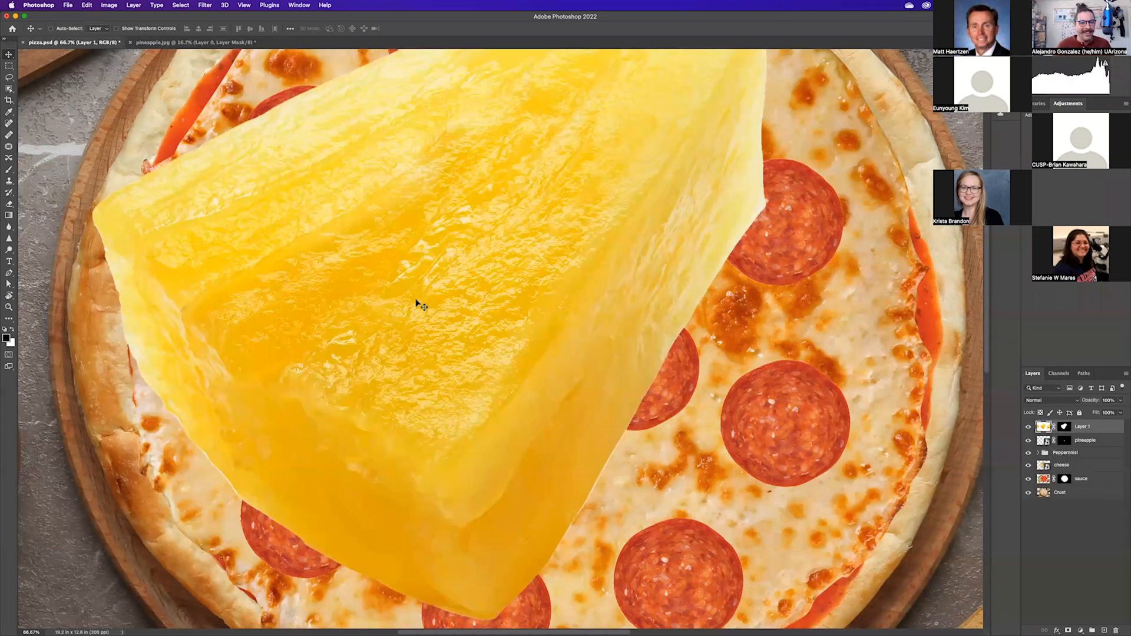
pyautogui.press('super+minus')
pyautogui.press('super+minus')
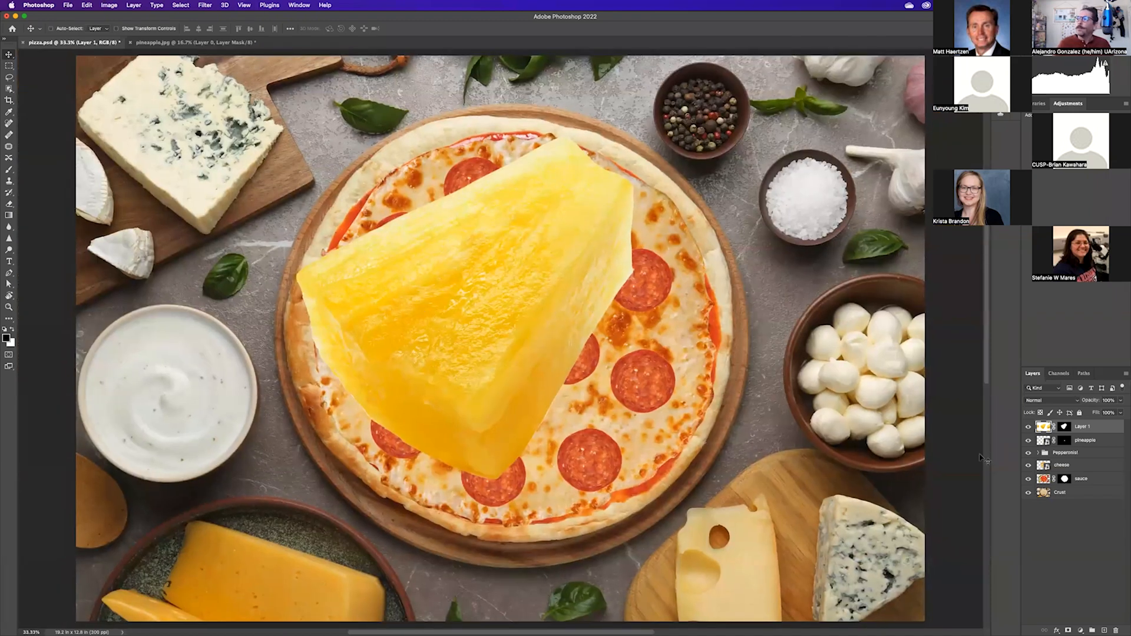
# - Scale the copied pineapple piece to about 13.5%, rotate it about 43 degrees, and place it near the middle of the pizza
pyautogui.press('super+t')
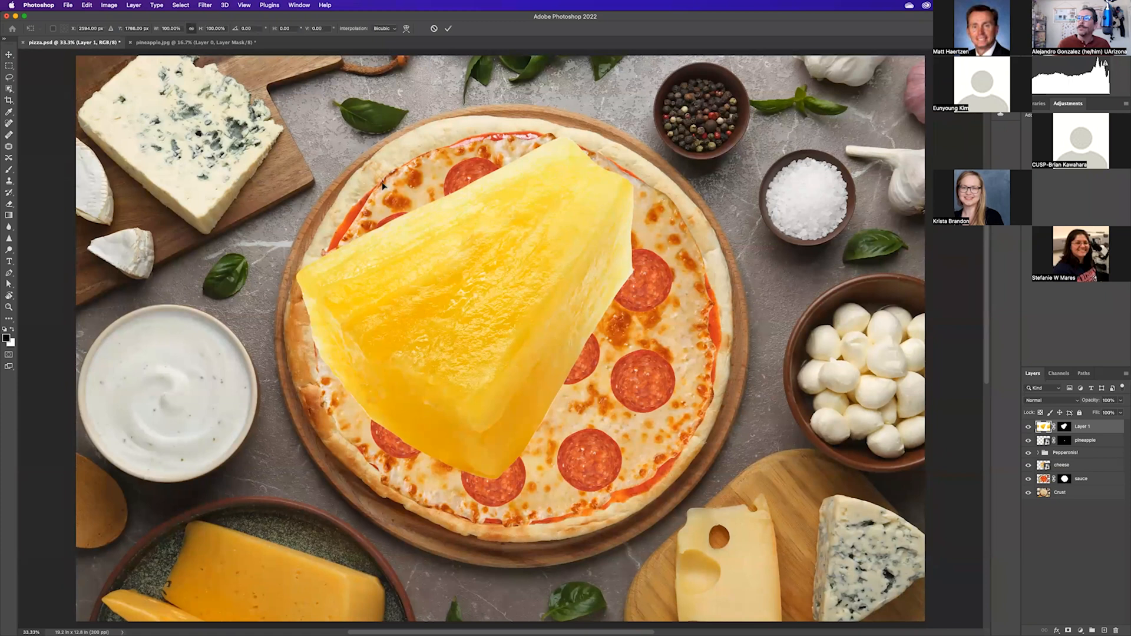
pyautogui.press('super+0')
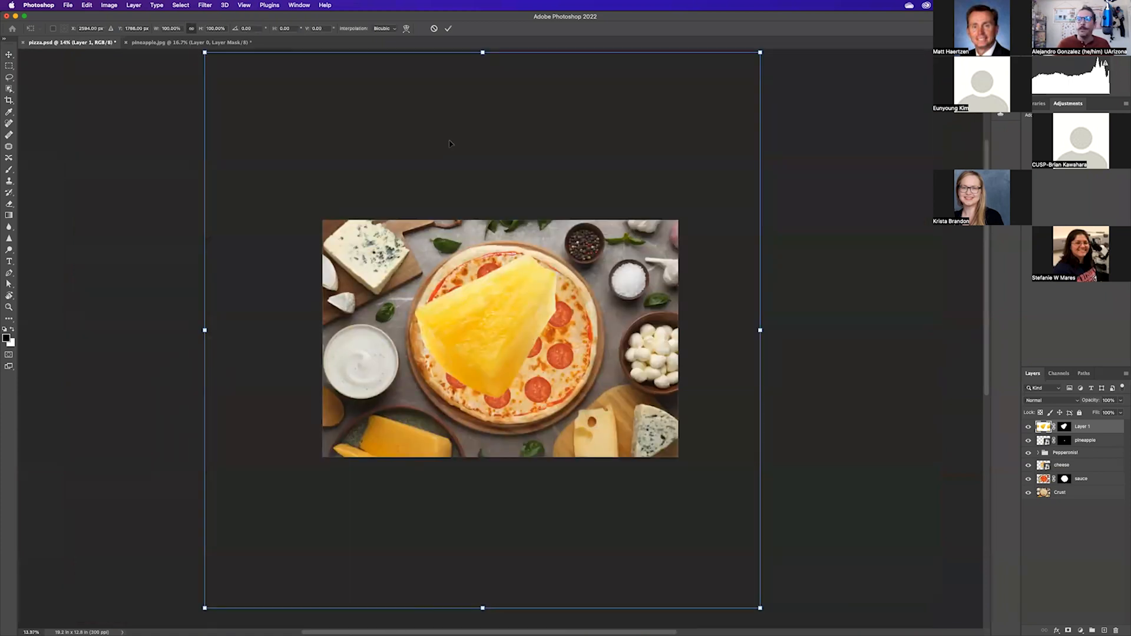
pyautogui.press('super+equal')
pyautogui.press('super+equal')
pyautogui.press('super+equal')
pyautogui.press('super+equal')
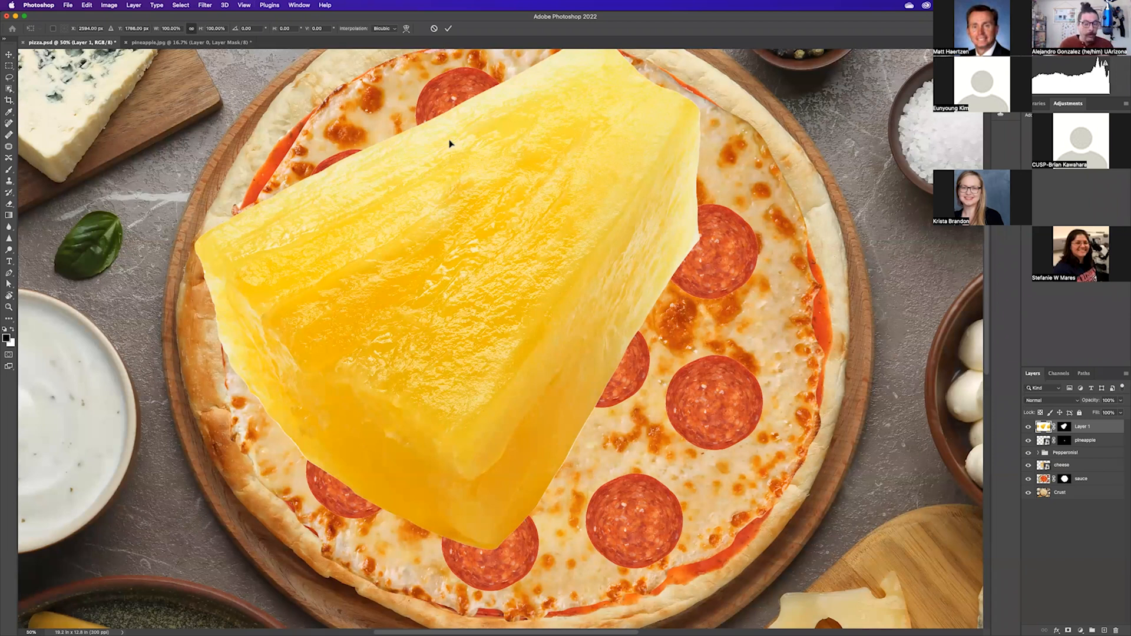
pyautogui.press('super+0')
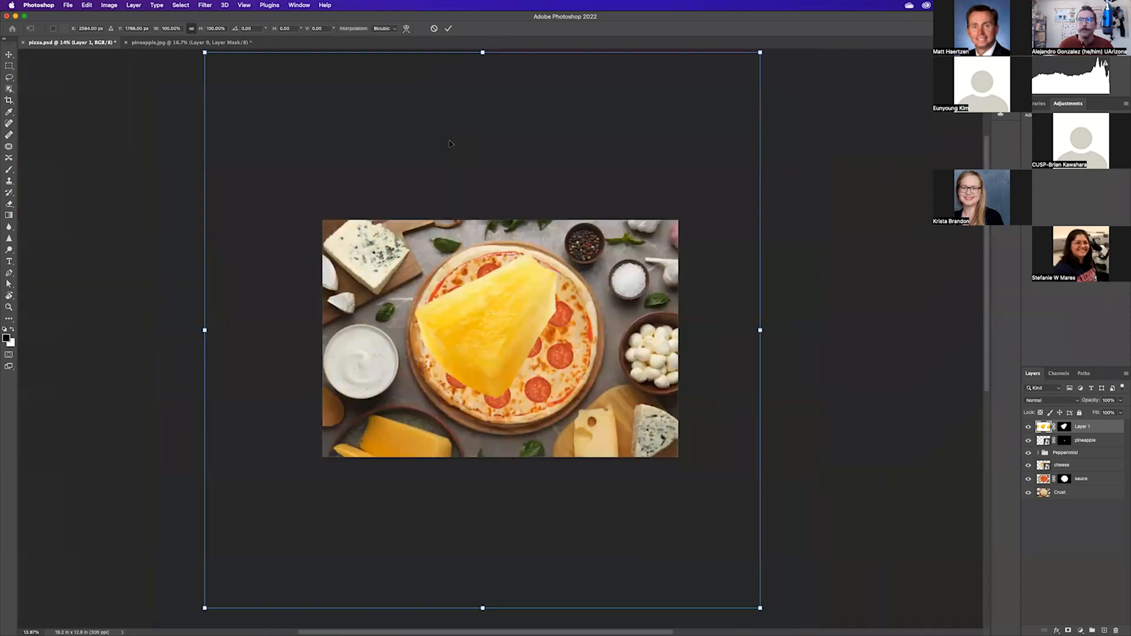
pyautogui.moveTo(205, 53); pyautogui.dragTo(518, 367)
pyautogui.moveTo(726, 387); pyautogui.dragTo(597, 226)
pyautogui.moveTo(638, 193); pyautogui.dragTo(466, 351)
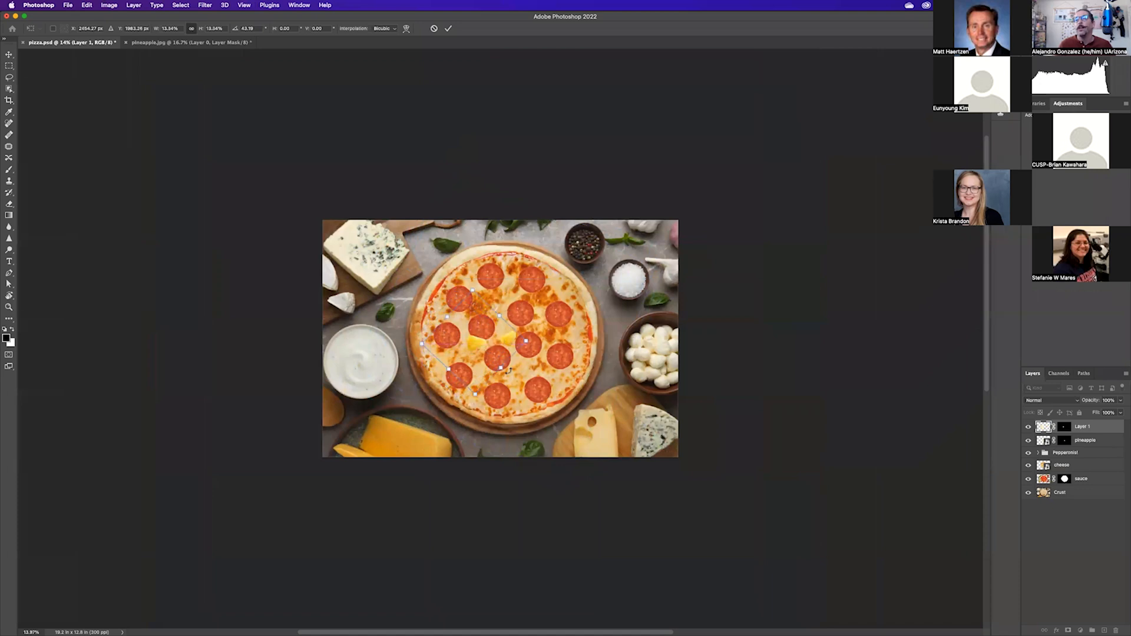
pyautogui.press('Return')
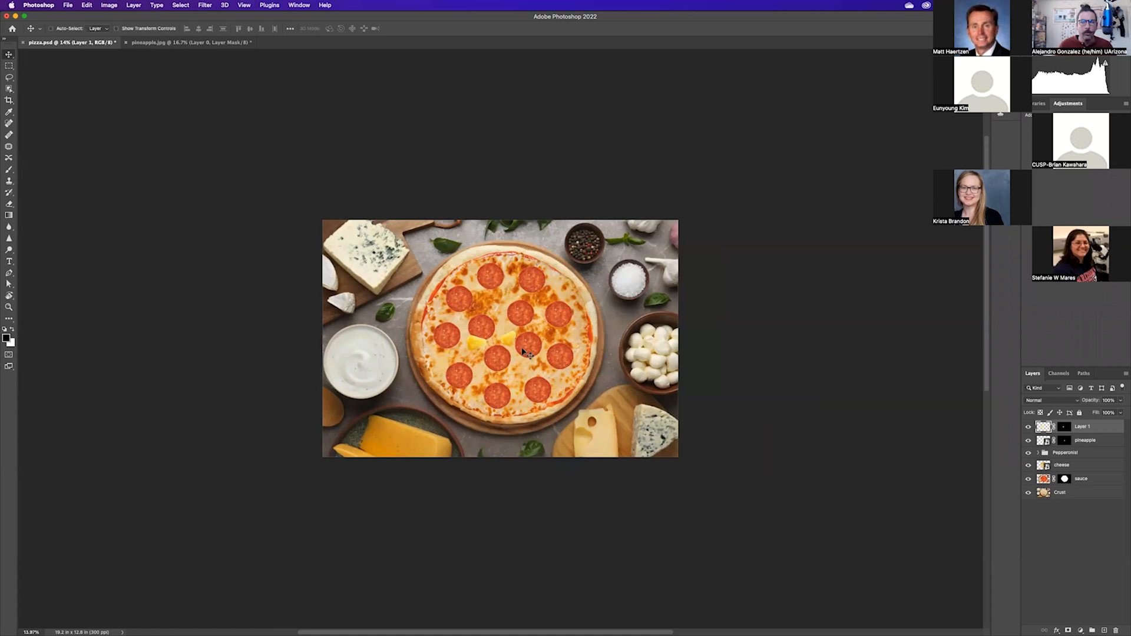
# - Delete the copied pineapple layer (Layer 1) and move the remaining pineapple piece to the pizza's lower-left edge
pyautogui.press('super+plus')
pyautogui.press('super+plus')
pyautogui.press('super+plus')
pyautogui.press('Delete')
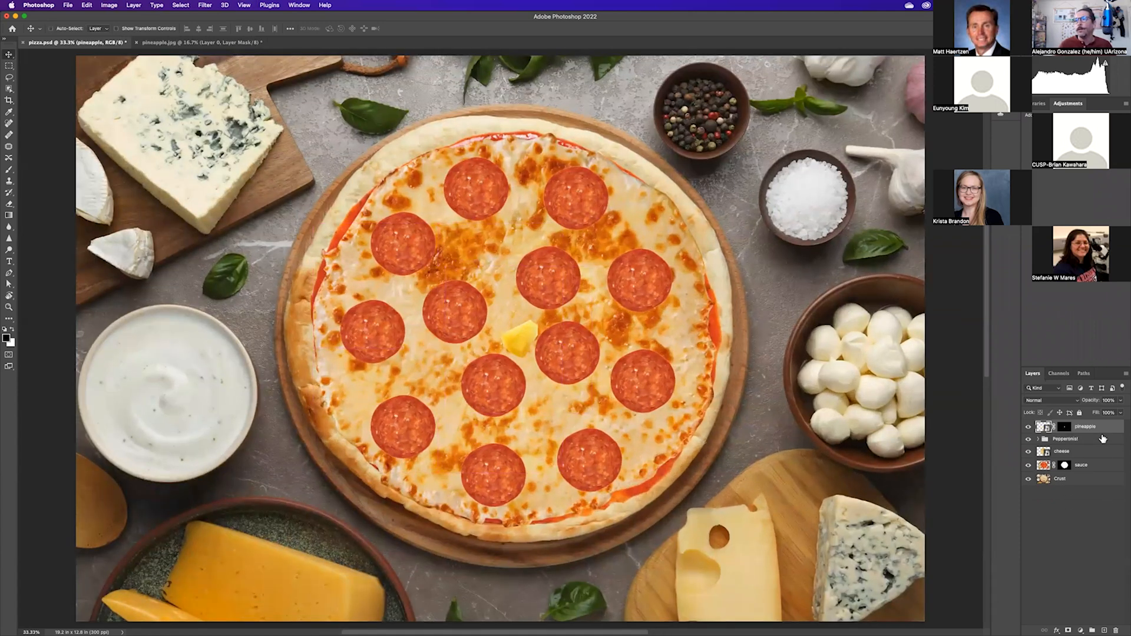
pyautogui.moveTo(520, 338); pyautogui.dragTo(430, 484)
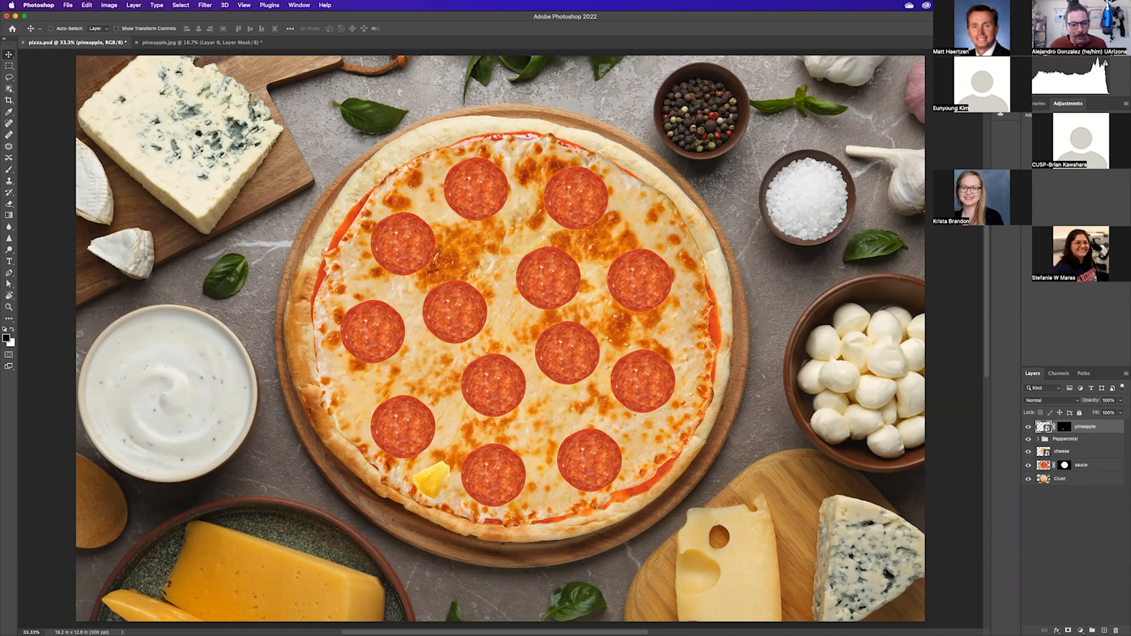
# - Switch to Finder and open 02_Brush Basics.psd from the Photoshop Intro folder in Photoshop
pyautogui.press('super+Tab')
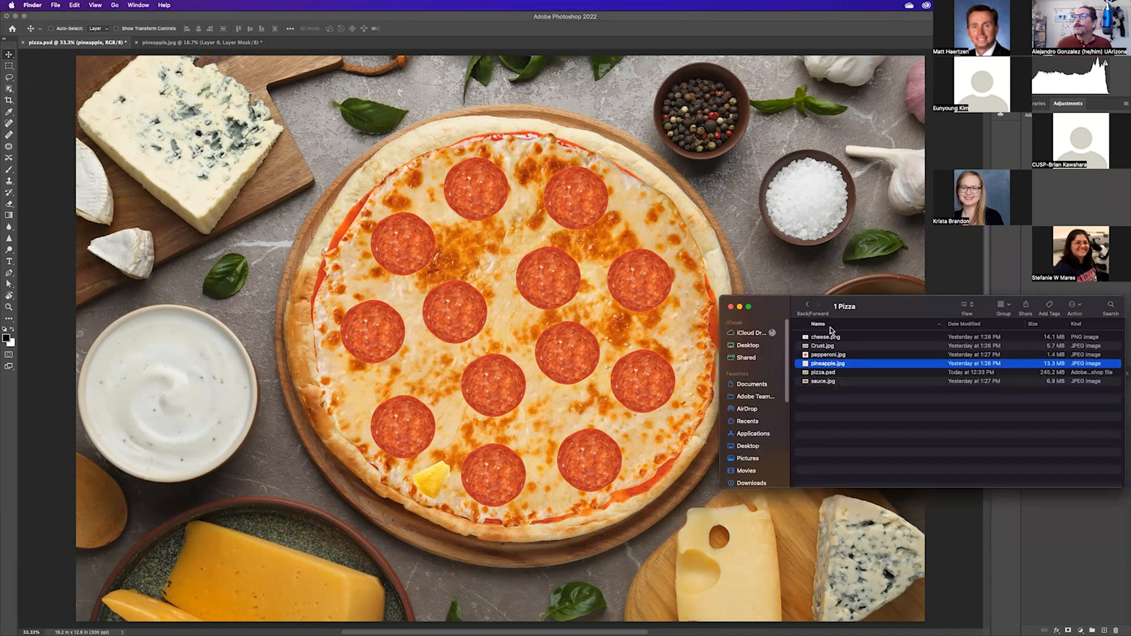
pyautogui.click(807, 305)
pyautogui.click(846, 348)
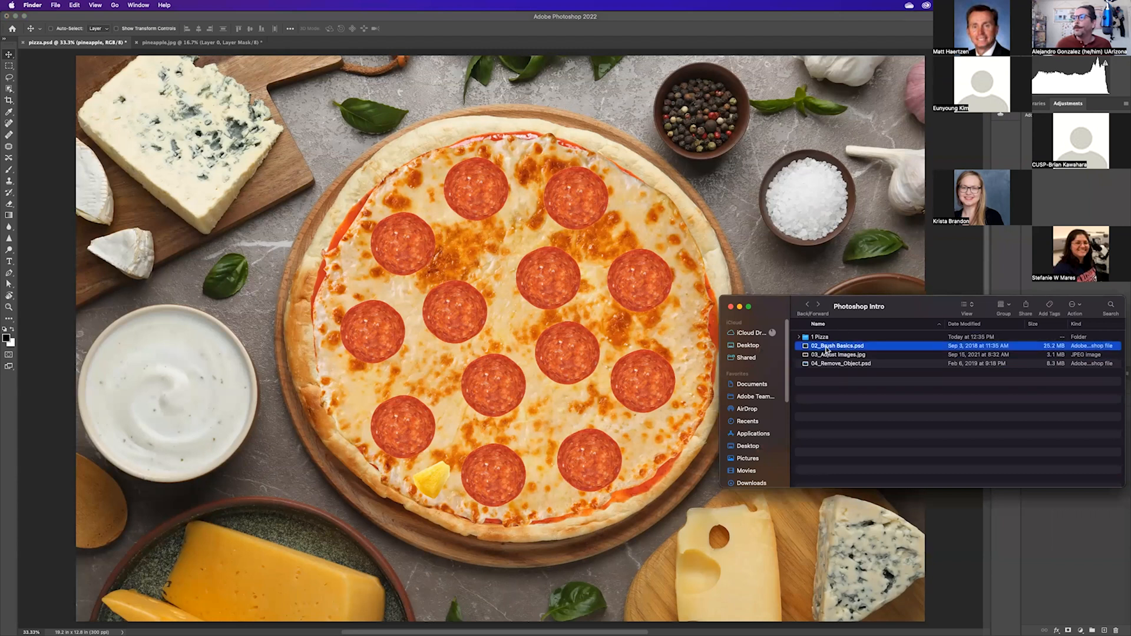
pyautogui.moveTo(839, 346); pyautogui.dragTo(546, 411)
pyautogui.press('super+Tab')
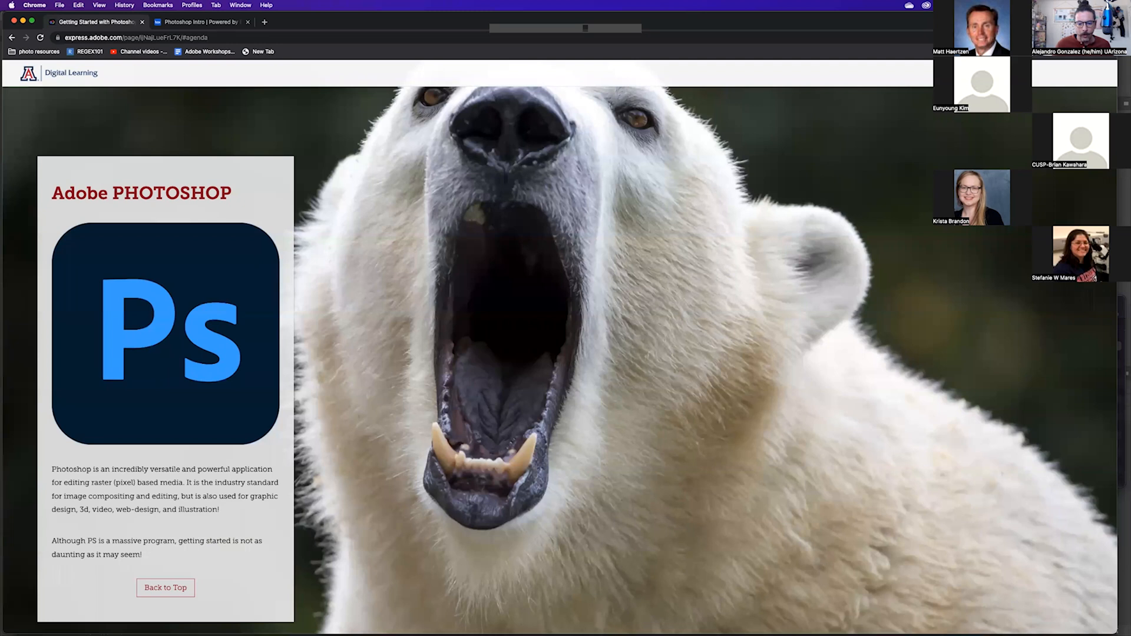
pyautogui.press('super+Tab')
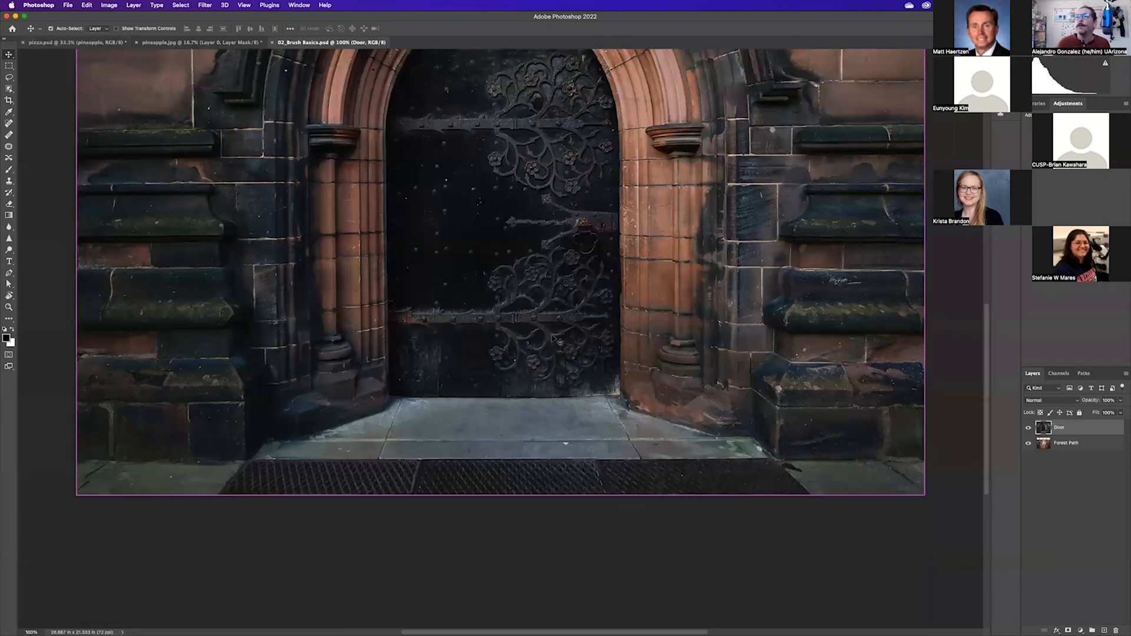
# - Fit the whole door image in view and hide the Door layer to show the Forest Path layer beneath
pyautogui.press('super+0')
pyautogui.press('super+minus')
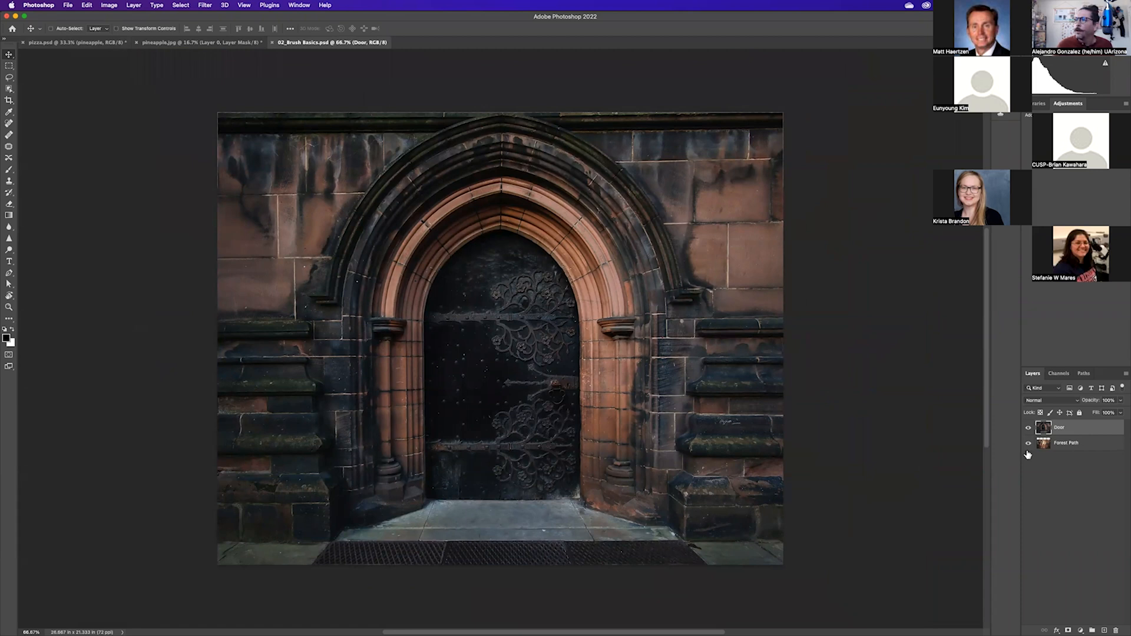
pyautogui.click(1028, 429)
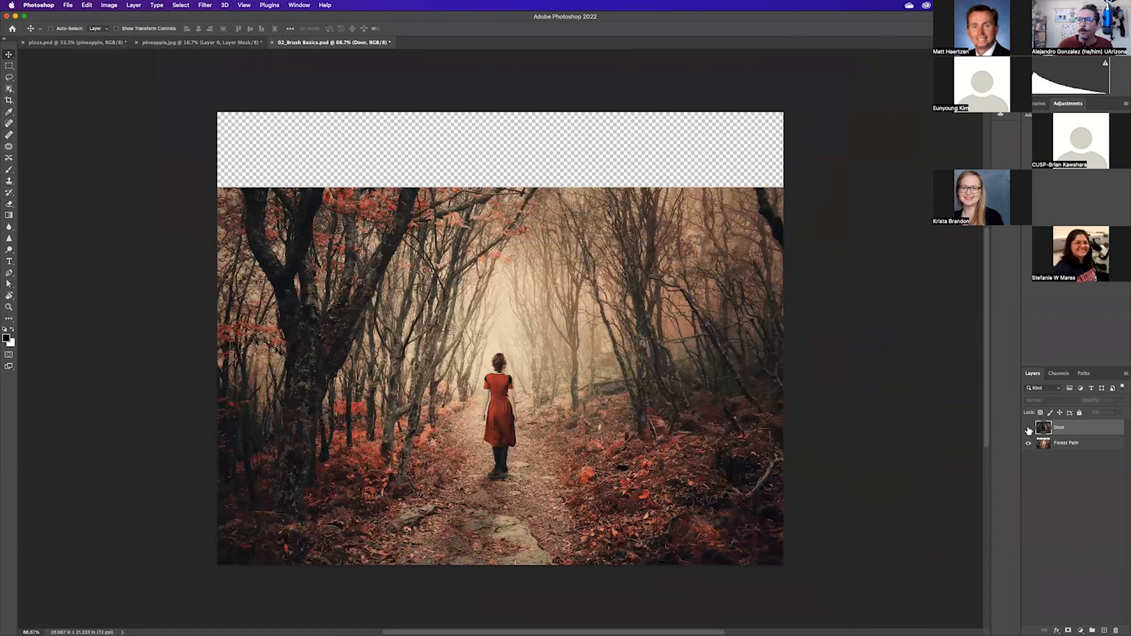
# - Show the Door layer again and select the black arched door with the Quick Selection tool
pyautogui.click(1028, 429)
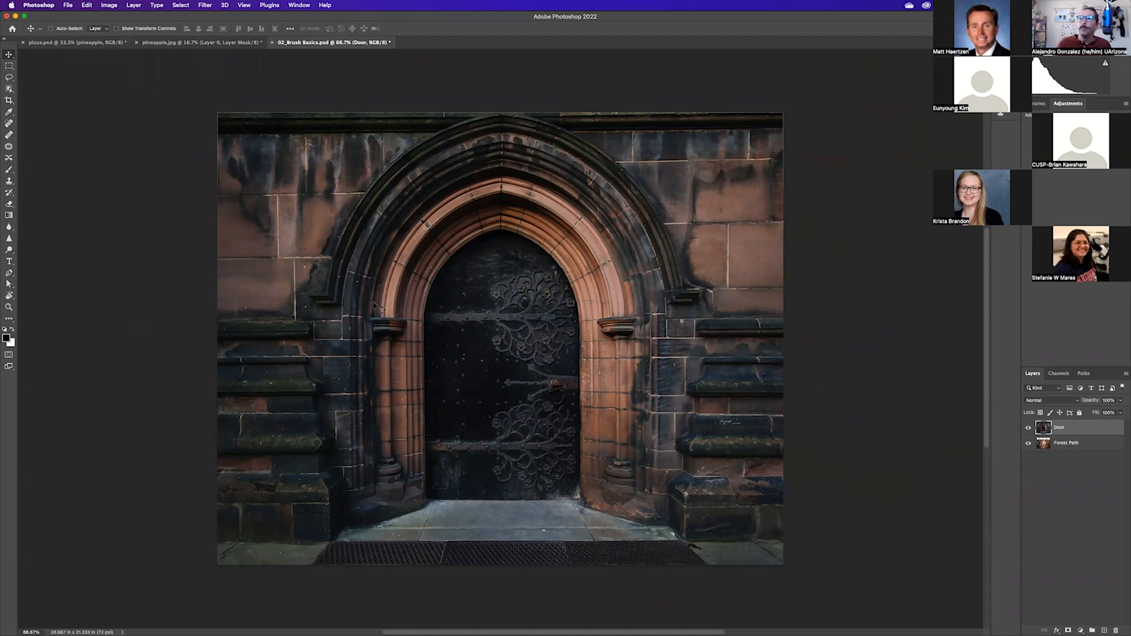
pyautogui.click(10, 90)
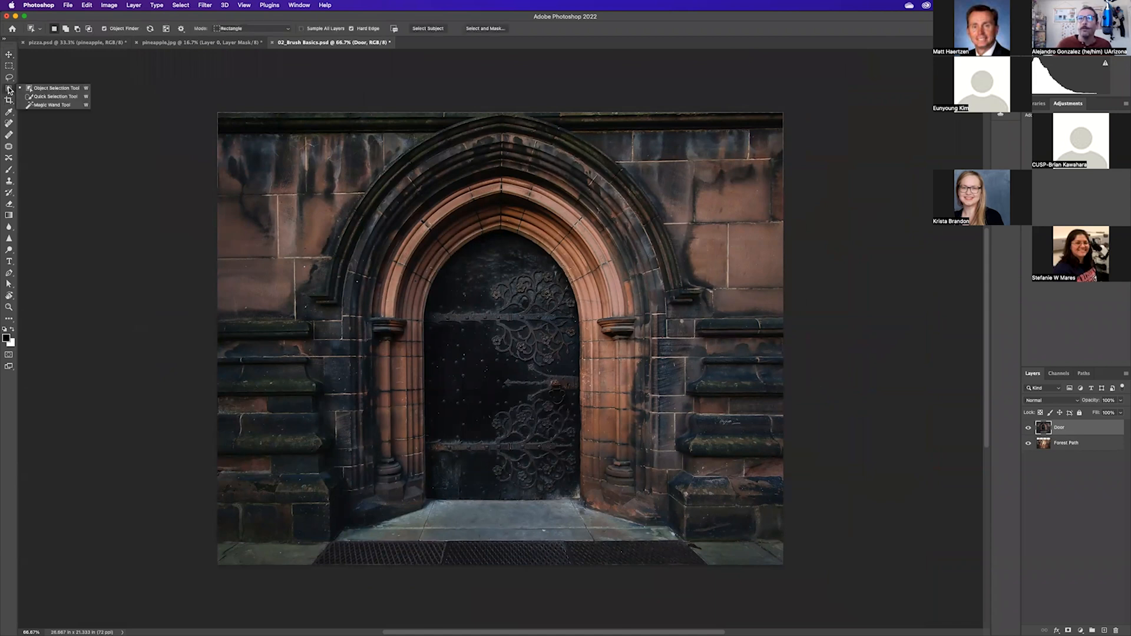
pyautogui.click(41, 97)
pyautogui.moveTo(463, 429)
pyautogui.mouseDown()
pyautogui.moveTo(474, 312)
pyautogui.moveTo(521, 334)
pyautogui.moveTo(537, 475)
pyautogui.moveTo(495, 451)
pyautogui.mouseUp()
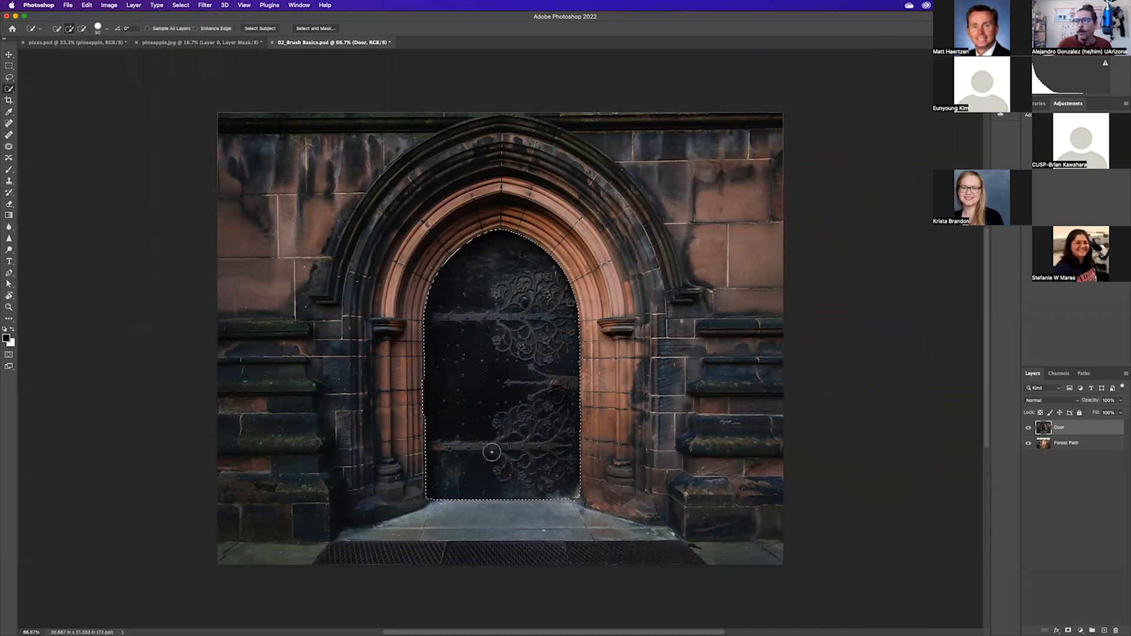
# - Add a layer mask to the Door layer from the door selection and invert it in the mask properties
pyautogui.click(1067, 630)
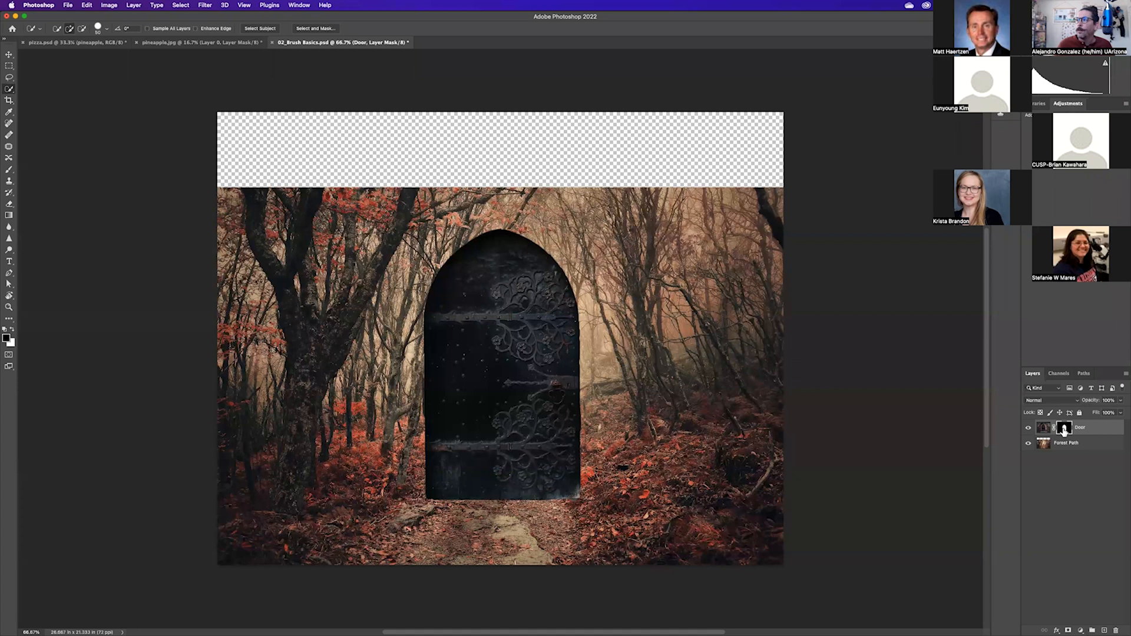
pyautogui.rightClick(1064, 430)
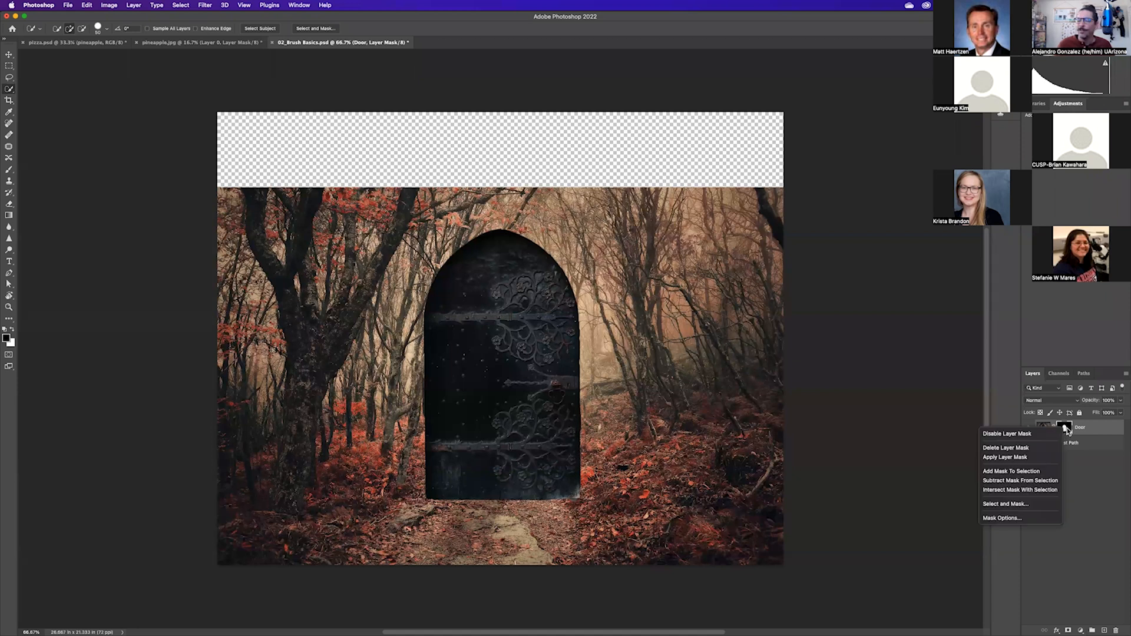
pyautogui.click(1067, 431)
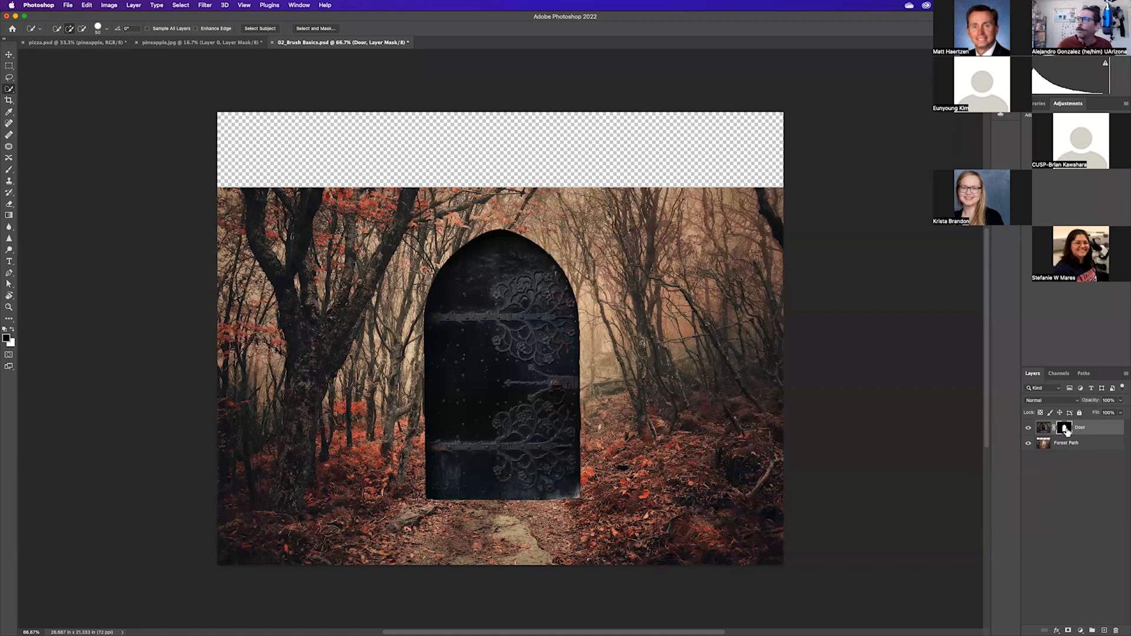
pyautogui.click(1000, 114)
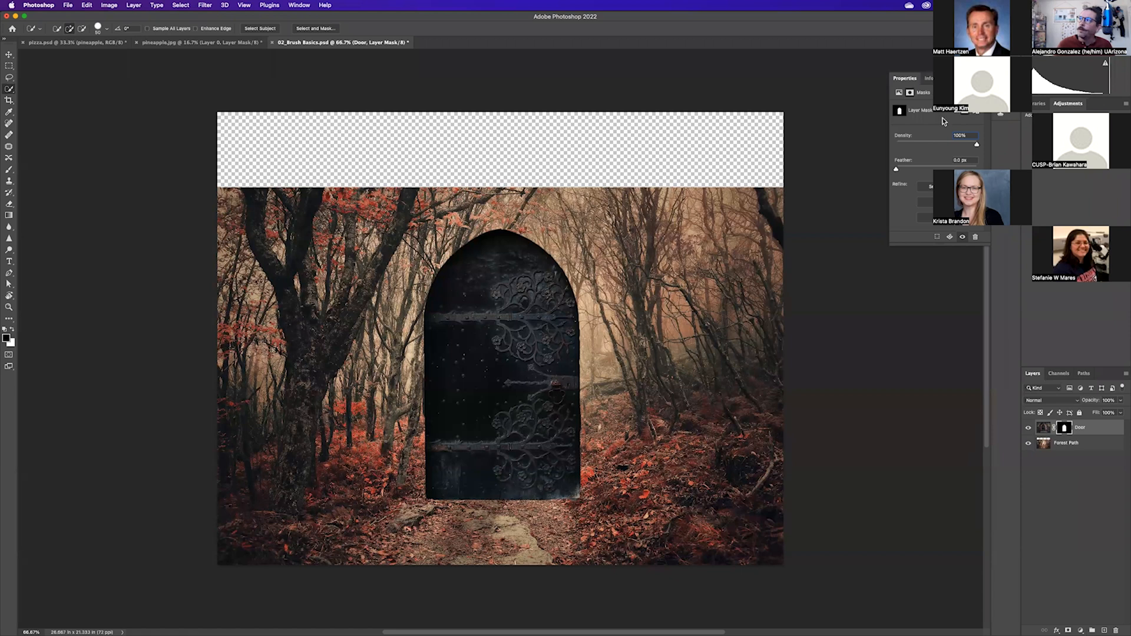
pyautogui.click(1000, 113)
pyautogui.click(1000, 114)
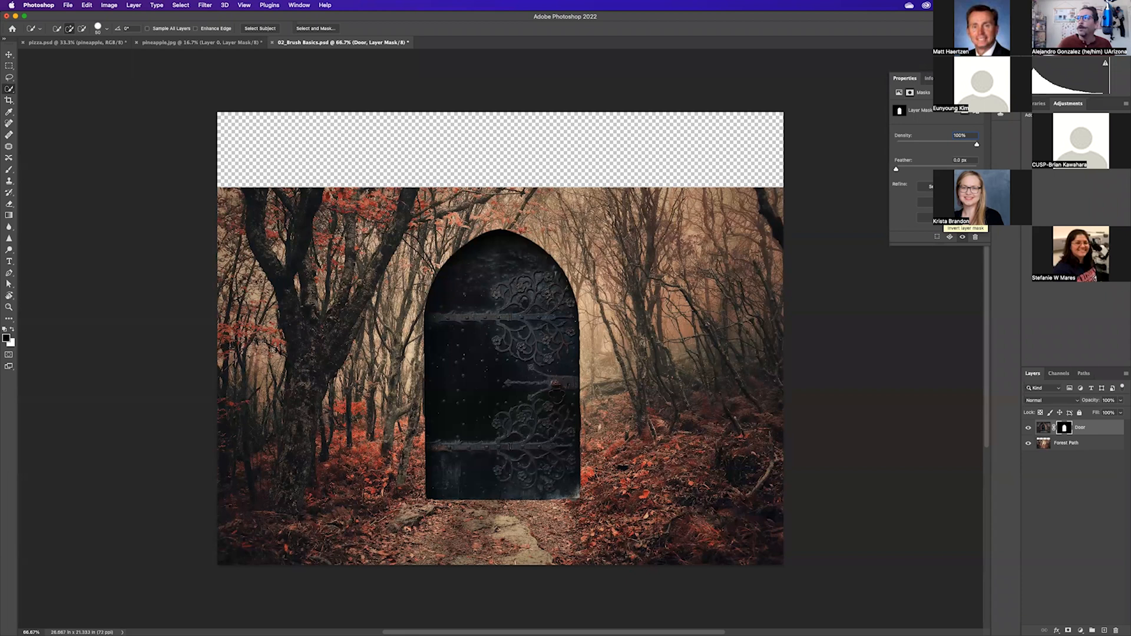
pyautogui.click(929, 218)
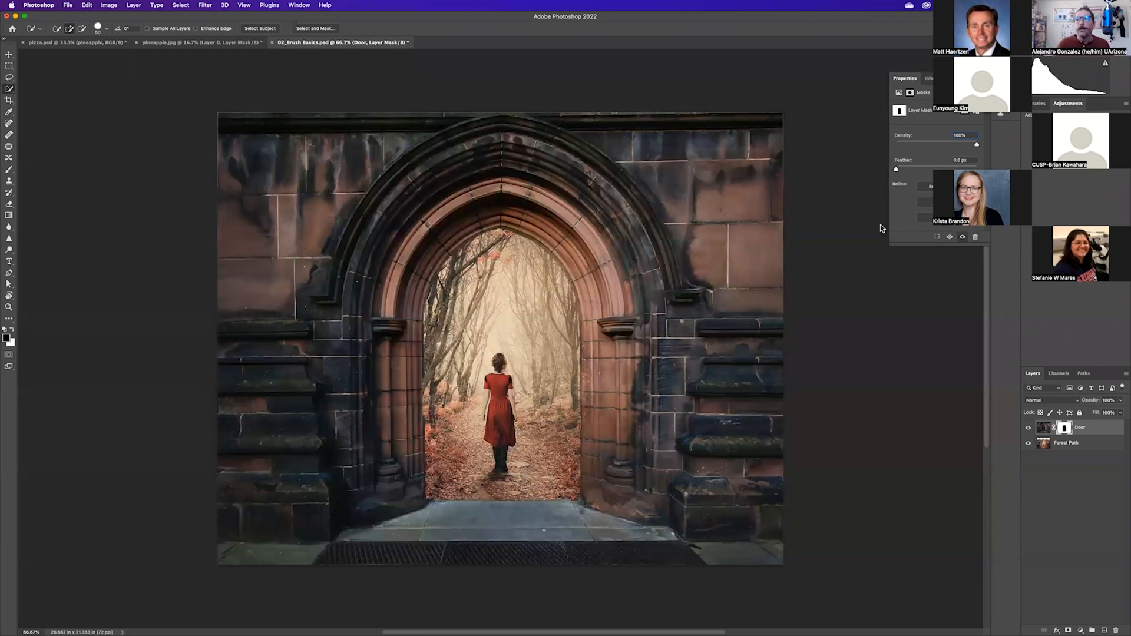
# - Examine the mask's edges up close along the archway's sides, threshold and curved top
pyautogui.press('super+plus')
pyautogui.press('super+plus')
pyautogui.press('super+plus')
pyautogui.moveTo(159, 482); pyautogui.dragTo(338, 137)
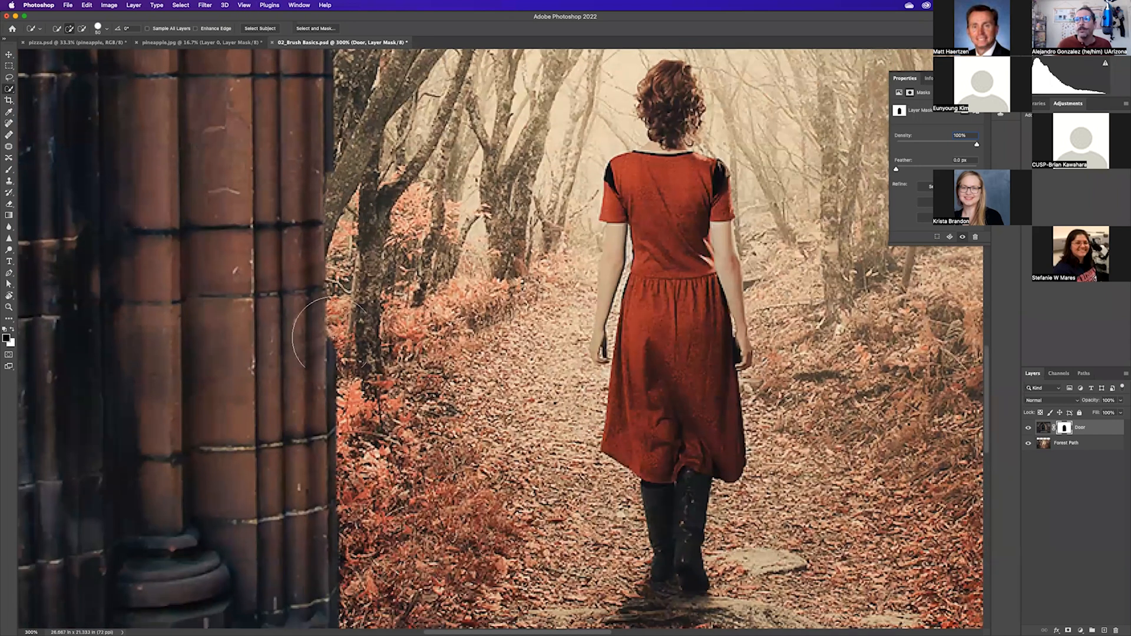
pyautogui.moveTo(447, 287); pyautogui.dragTo(401, 265)
pyautogui.moveTo(961, 446); pyautogui.dragTo(640, 311)
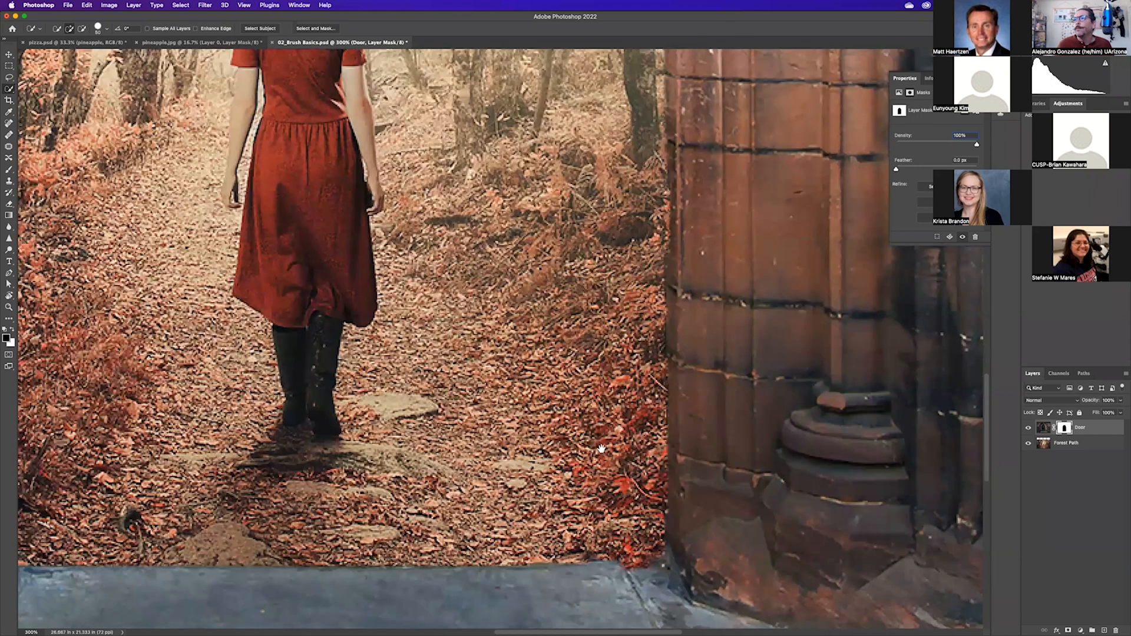
pyautogui.scroll(10, 601, 449)
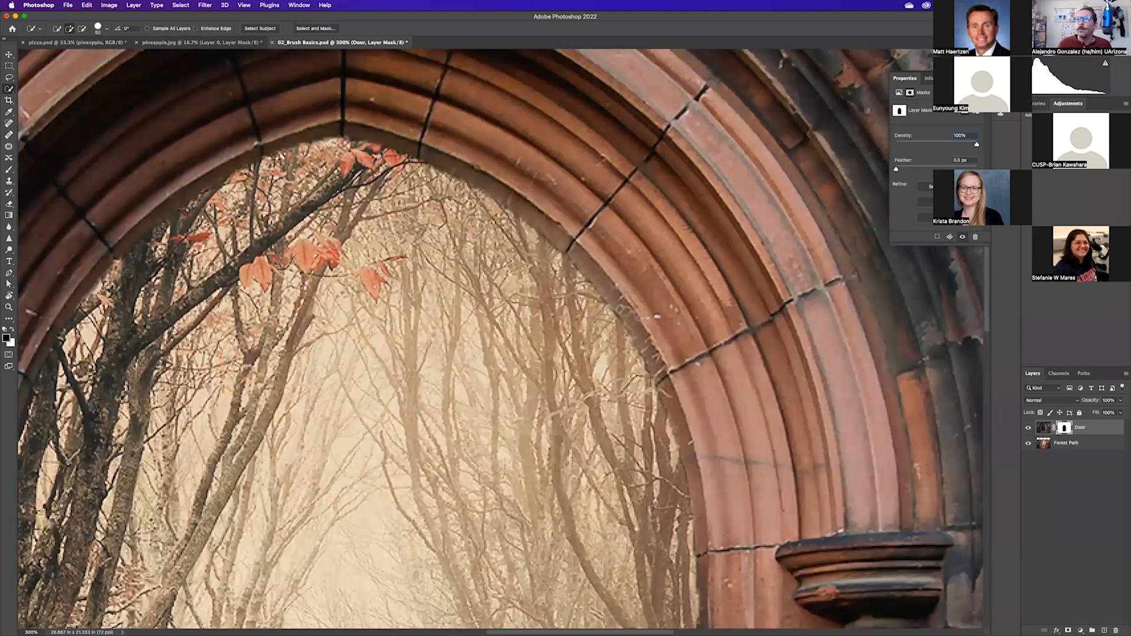
pyautogui.press('super+0')
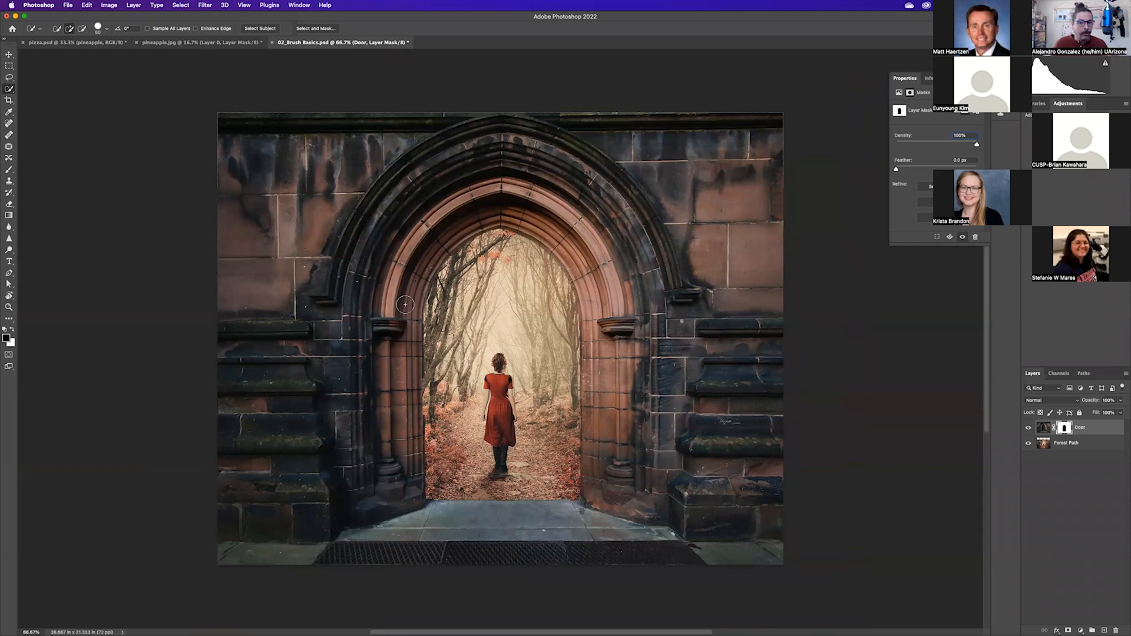
# - Undo the mask inversion and the Door layer's mask, and deselect the door
pyautogui.press('super+z')
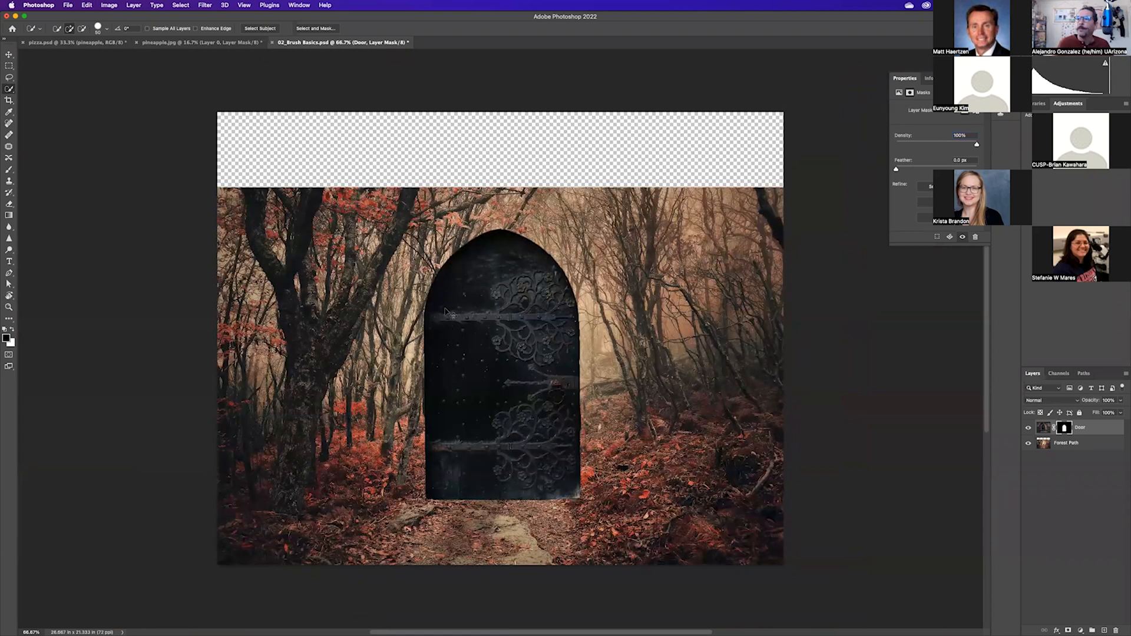
pyautogui.press('super+z')
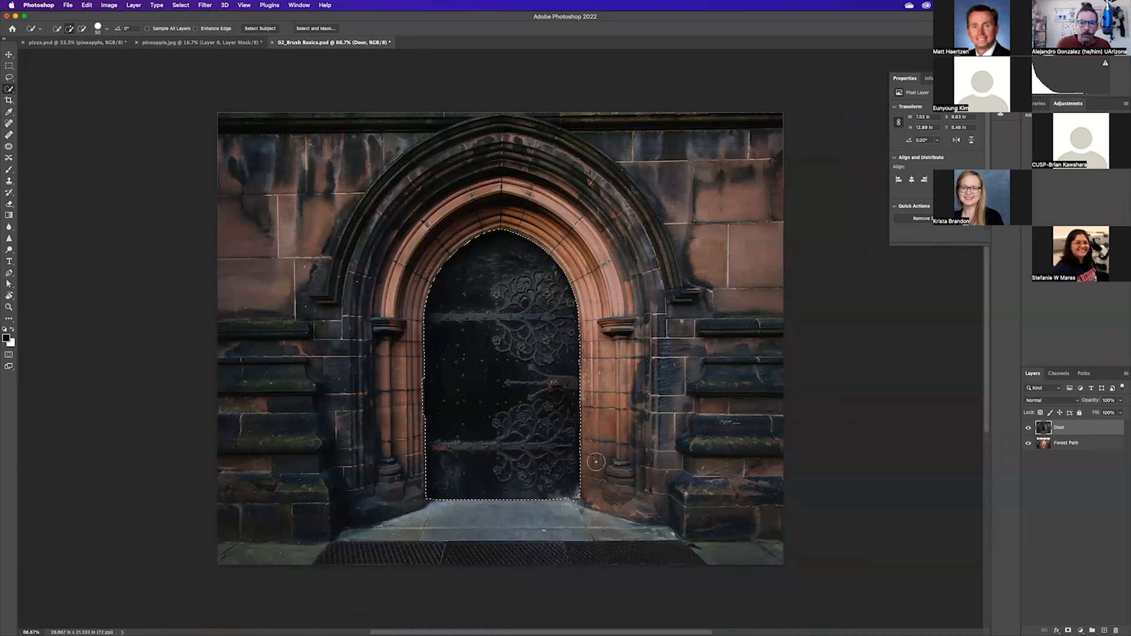
pyautogui.click(180, 5)
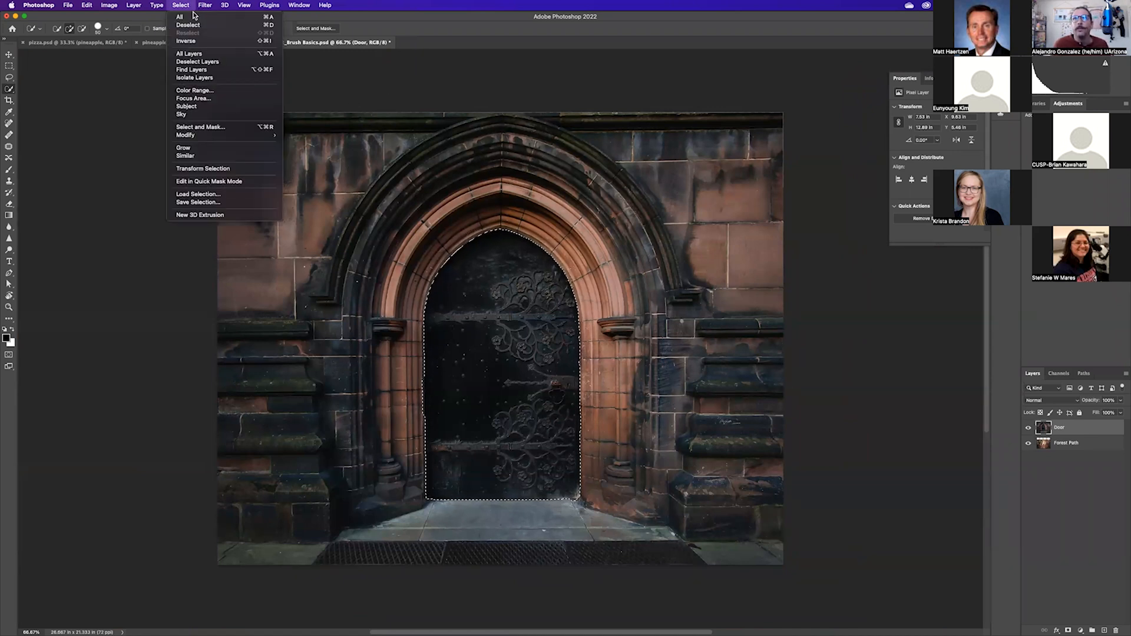
pyautogui.click(268, 26)
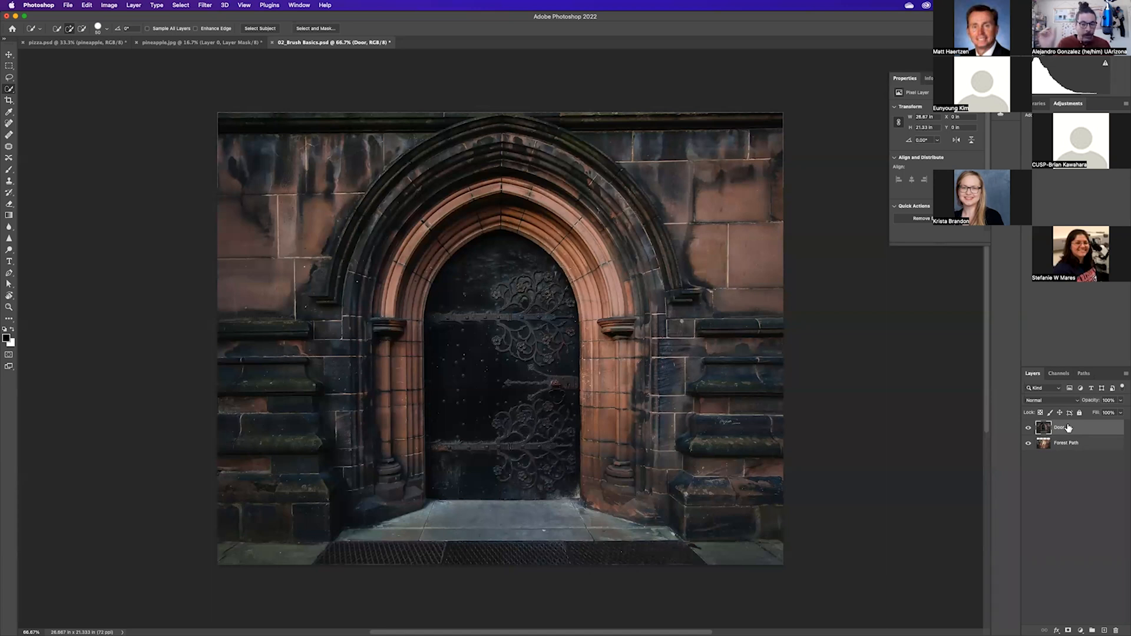
# - Add a blank white layer mask to the Door layer, display the mask on its own, and return to the image
pyautogui.click(1068, 626)
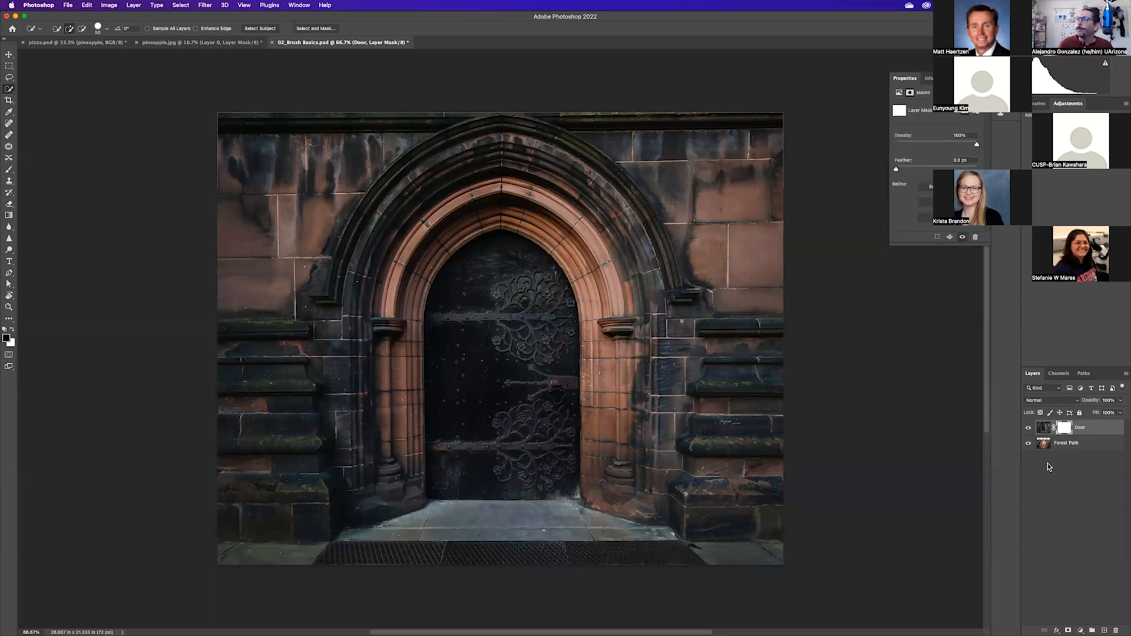
pyautogui.keyDown('alt'); pyautogui.click(1061, 431); pyautogui.keyUp('alt')
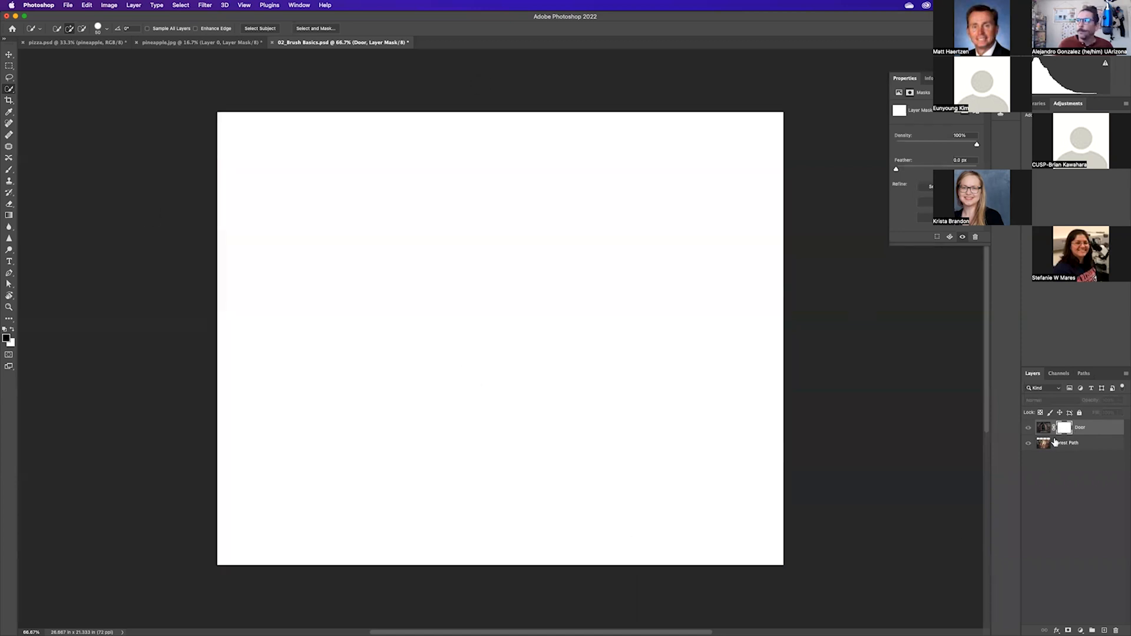
pyautogui.click(1042, 430)
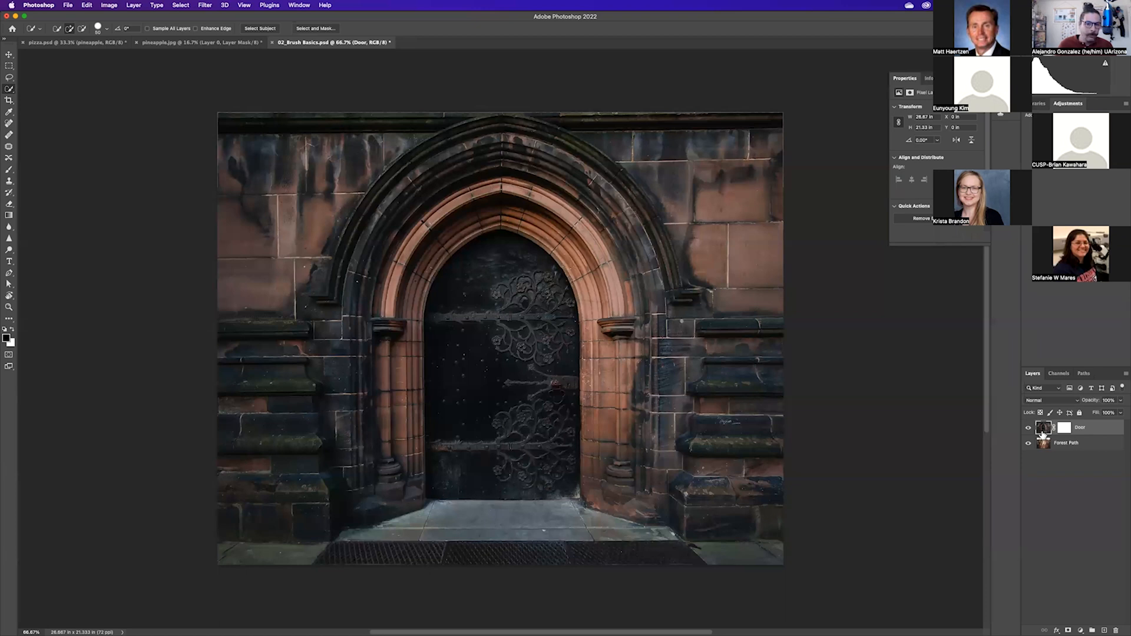
# - Alternate between the Door layer's image and mask thumbnails to compare which one is active for editing
pyautogui.click(1064, 433)
pyautogui.click(1044, 432)
pyautogui.click(1064, 430)
pyautogui.click(1045, 430)
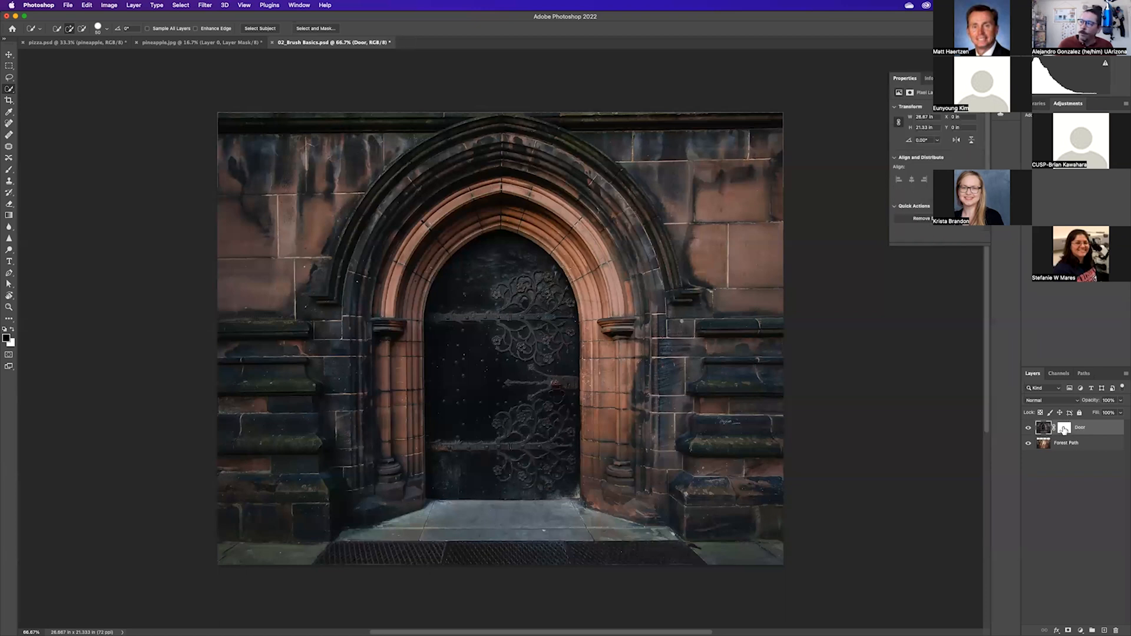
pyautogui.click(1064, 431)
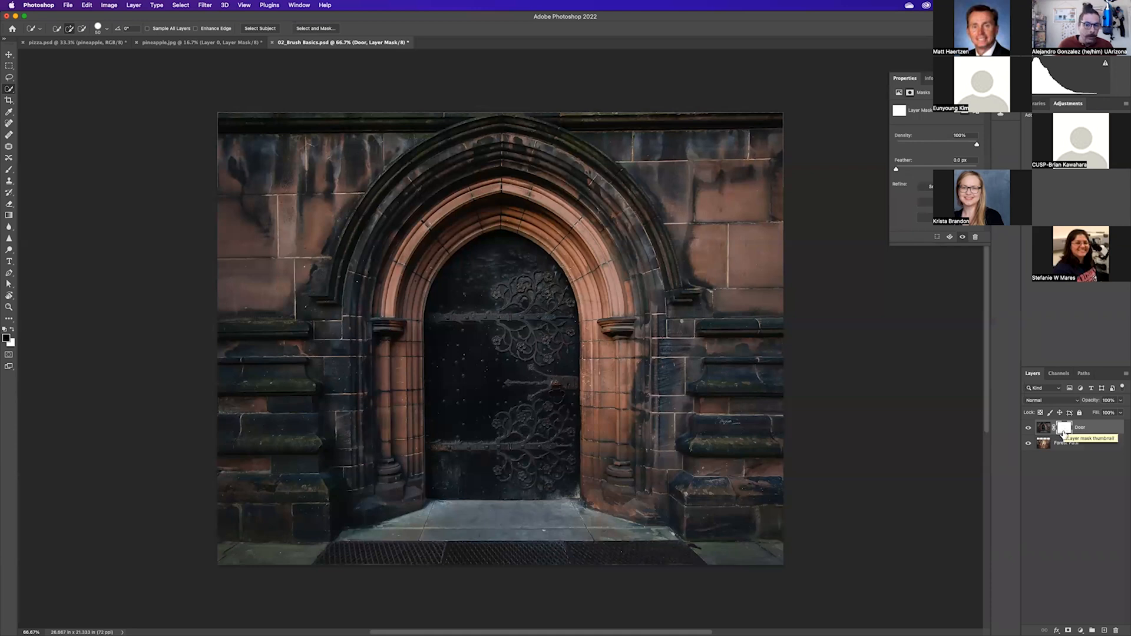
# - Try a freehand Mixer Brush stroke across the Door layer's image instead of its mask, and undo it
pyautogui.click(1042, 430)
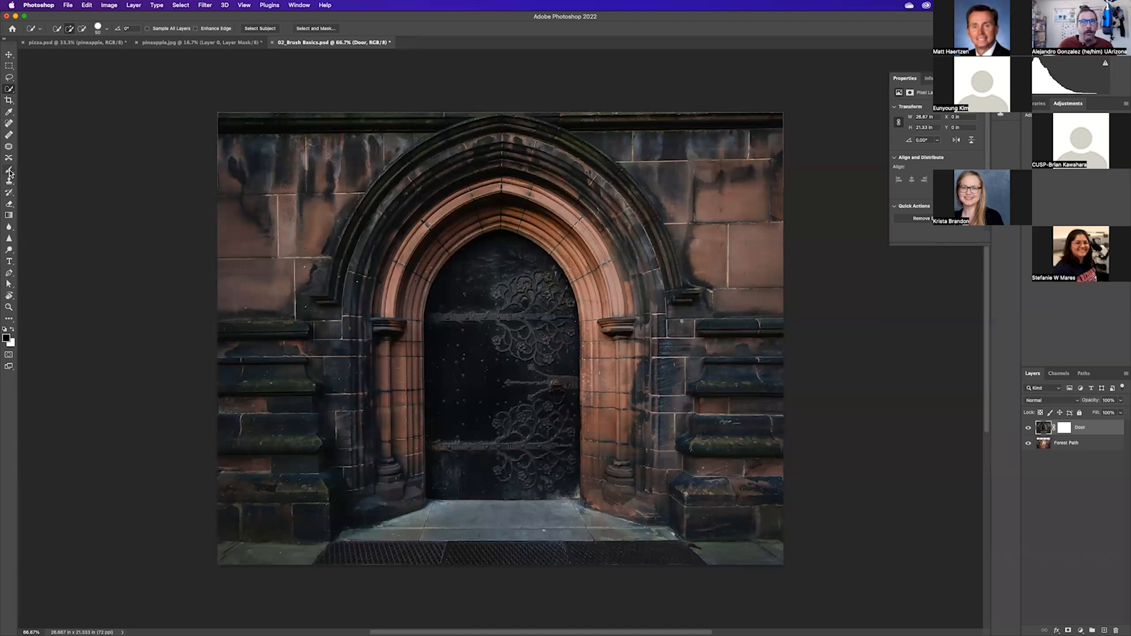
pyautogui.press('b')
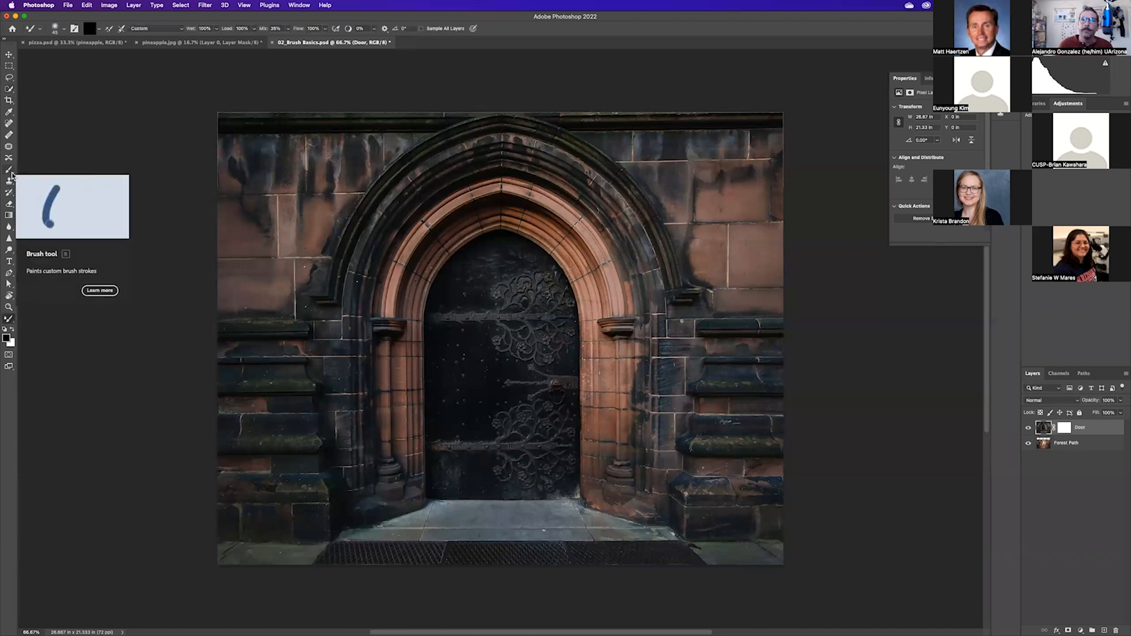
pyautogui.moveTo(529, 269)
pyautogui.mouseDown()
pyautogui.moveTo(652, 399)
pyautogui.moveTo(510, 420)
pyautogui.moveTo(631, 305)
pyautogui.moveTo(636, 432)
pyautogui.moveTo(562, 291)
pyautogui.moveTo(499, 205)
pyautogui.moveTo(409, 221)
pyautogui.moveTo(373, 324)
pyautogui.moveTo(409, 387)
pyautogui.mouseUp()
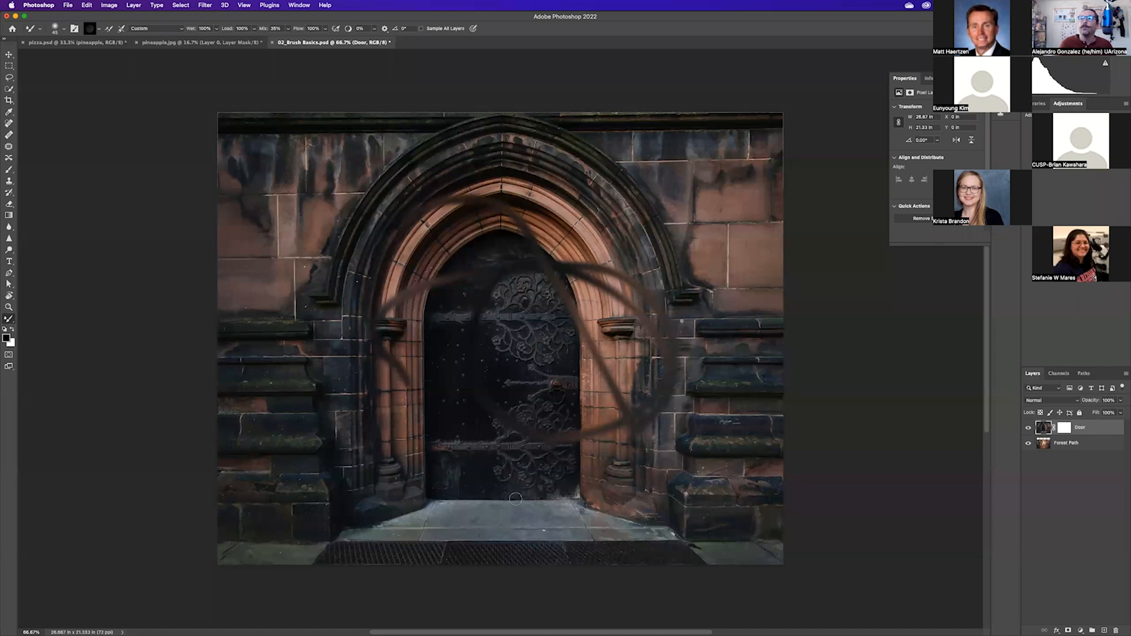
pyautogui.press('super+z')
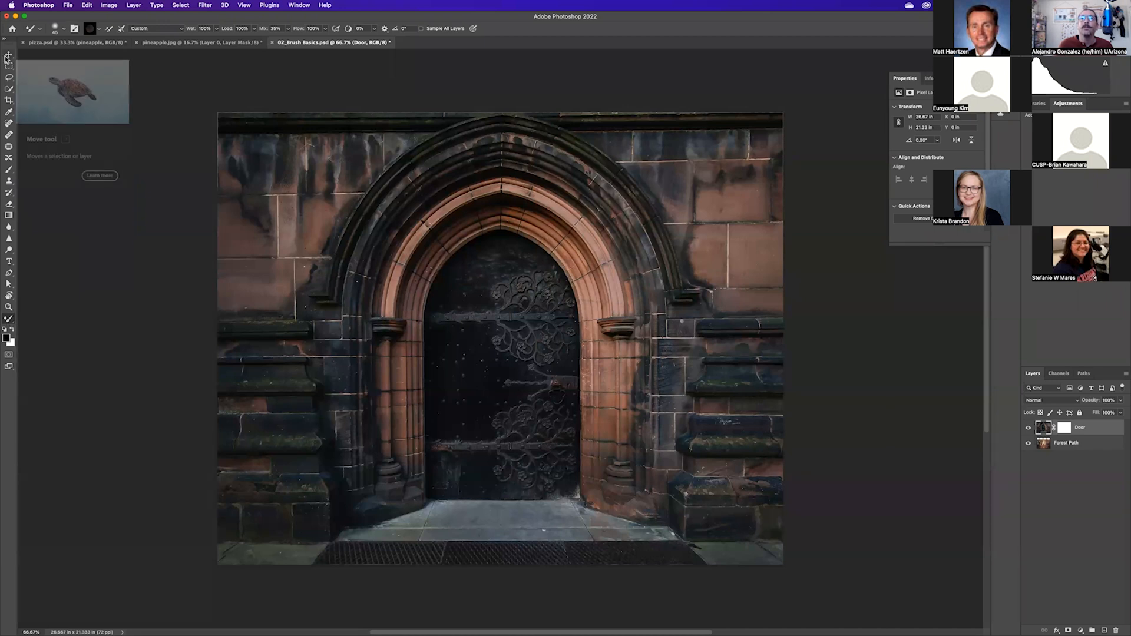
# - Switch to the regular Brush tool and paint loose black test strokes over the door and surrounding wall on the layer's image
pyautogui.click(8, 172)
pyautogui.moveTo(495, 245)
pyautogui.mouseDown()
pyautogui.moveTo(571, 309)
pyautogui.moveTo(424, 298)
pyautogui.mouseUp()
pyautogui.hotkey('ctrl', 'z')
pyautogui.press('0')
pyautogui.moveTo(544, 257)
pyautogui.mouseDown()
pyautogui.moveTo(514, 315)
pyautogui.moveTo(786, 338)
pyautogui.mouseUp()
pyautogui.moveTo(720, 199)
pyautogui.mouseDown()
pyautogui.moveTo(580, 329)
pyautogui.moveTo(471, 298)
pyautogui.moveTo(472, 350)
pyautogui.mouseUp()
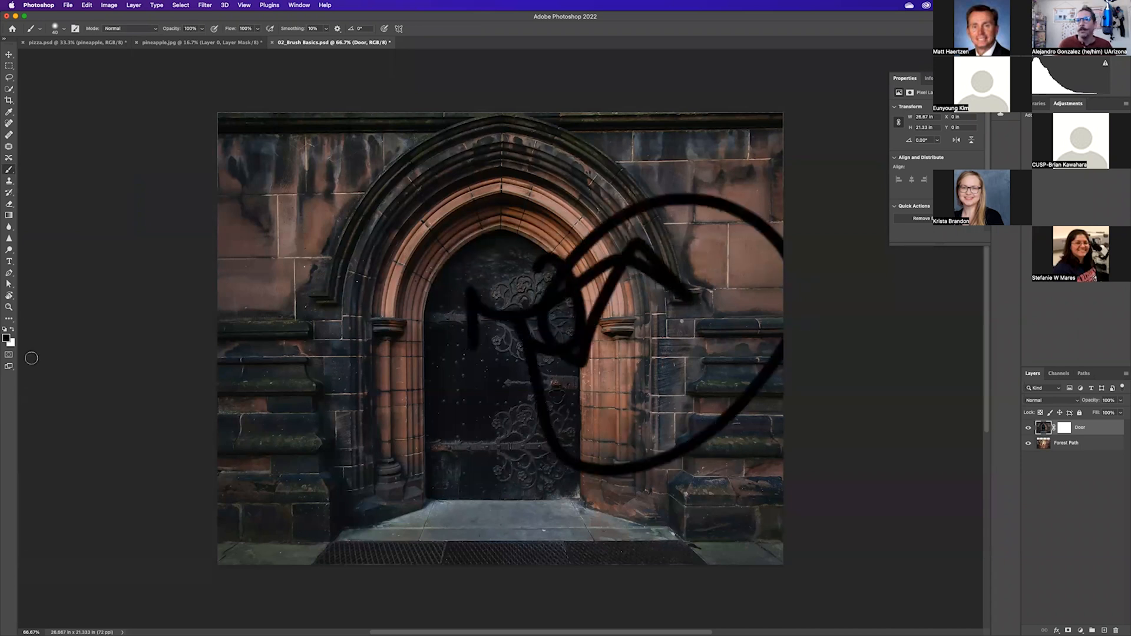
# - Set the foreground color to pure red (ff0000) and paint loops over the door and a small frowning face beside the arch
pyautogui.click(7, 341)
pyautogui.moveTo(681, 330); pyautogui.dragTo(772, 307)
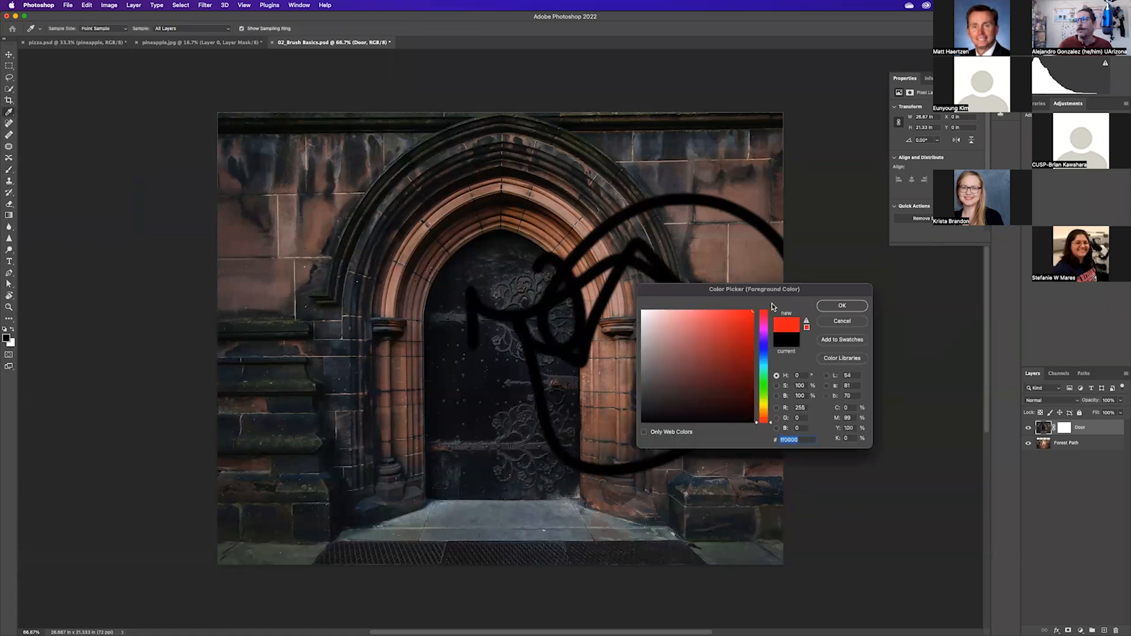
pyautogui.press('Return')
pyautogui.moveTo(499, 207)
pyautogui.mouseDown()
pyautogui.moveTo(472, 317)
pyautogui.moveTo(587, 260)
pyautogui.moveTo(471, 311)
pyautogui.mouseUp()
pyautogui.click(340, 274)
pyautogui.moveTo(377, 309)
pyautogui.mouseDown()
pyautogui.moveTo(358, 297)
pyautogui.moveTo(337, 304)
pyautogui.mouseUp()
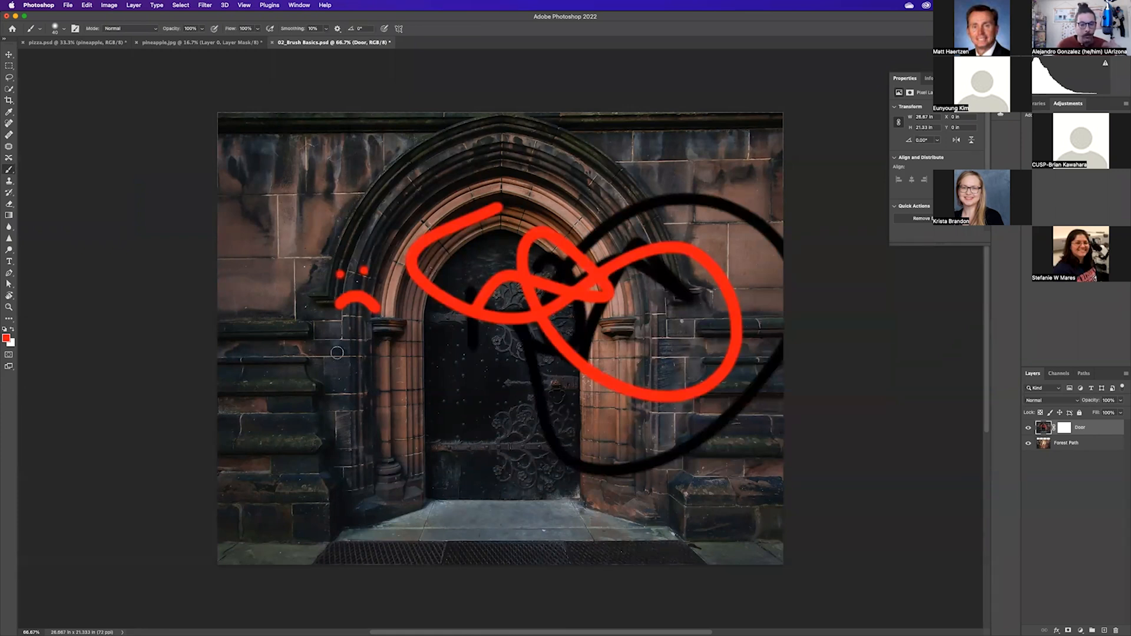
# - Undo all the red and black test strokes on the Door layer's image
pyautogui.press('super+z')
pyautogui.press('super+z')
pyautogui.press('super+z')
pyautogui.press('super+z')
pyautogui.press('super+z')
pyautogui.press('super+z')
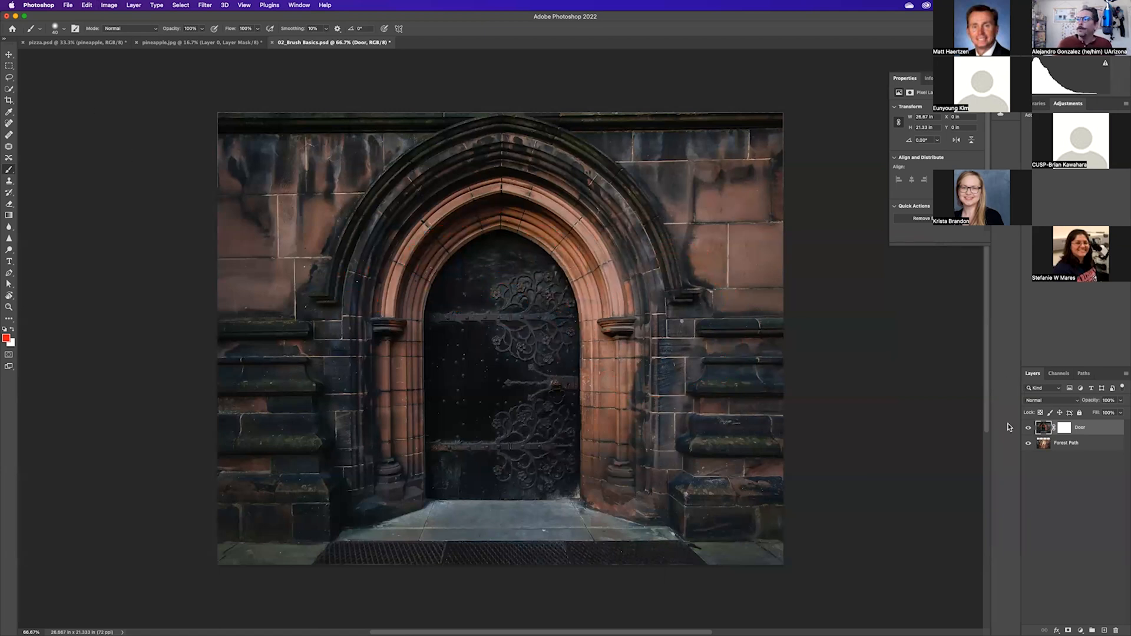
# - Target the Door layer's mask and paint black strokes over the door's left half to reveal the forest path
pyautogui.click(1063, 428)
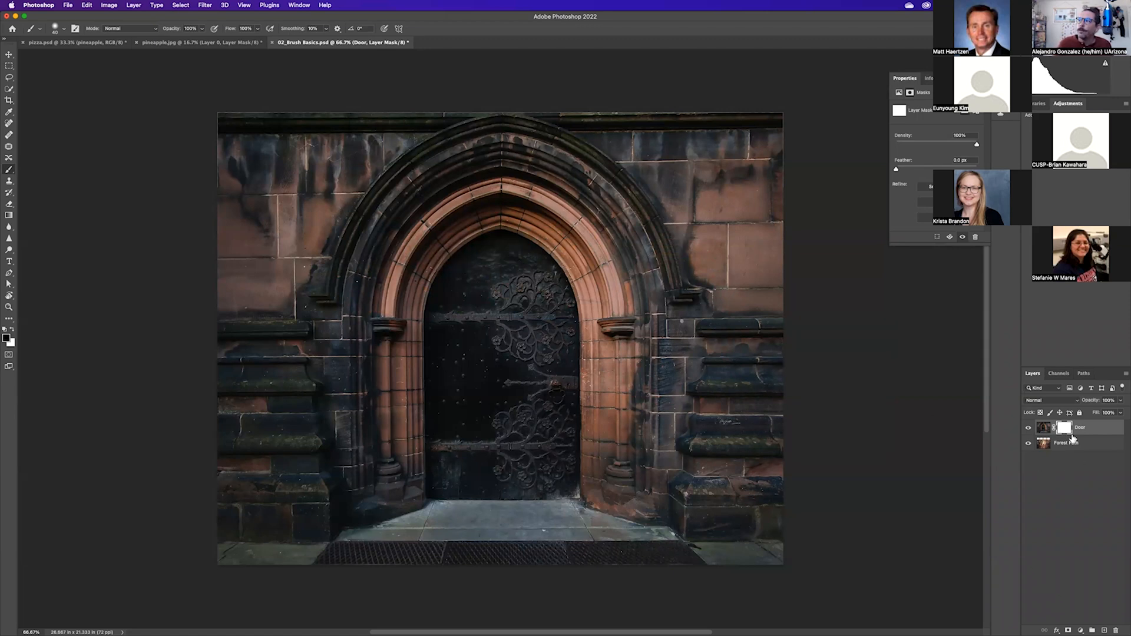
pyautogui.click(6, 338)
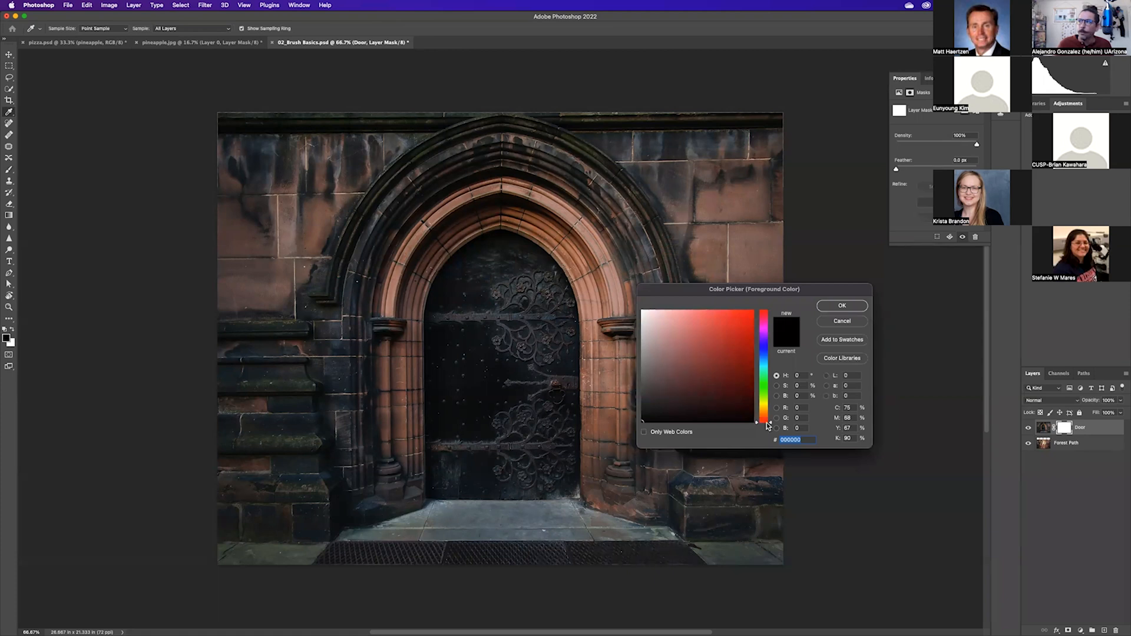
pyautogui.click(842, 305)
pyautogui.moveTo(490, 311)
pyautogui.mouseDown()
pyautogui.moveTo(503, 395)
pyautogui.moveTo(483, 303)
pyautogui.moveTo(448, 407)
pyautogui.moveTo(485, 255)
pyautogui.moveTo(450, 342)
pyautogui.moveTo(448, 413)
pyautogui.moveTo(479, 406)
pyautogui.moveTo(458, 410)
pyautogui.mouseUp()
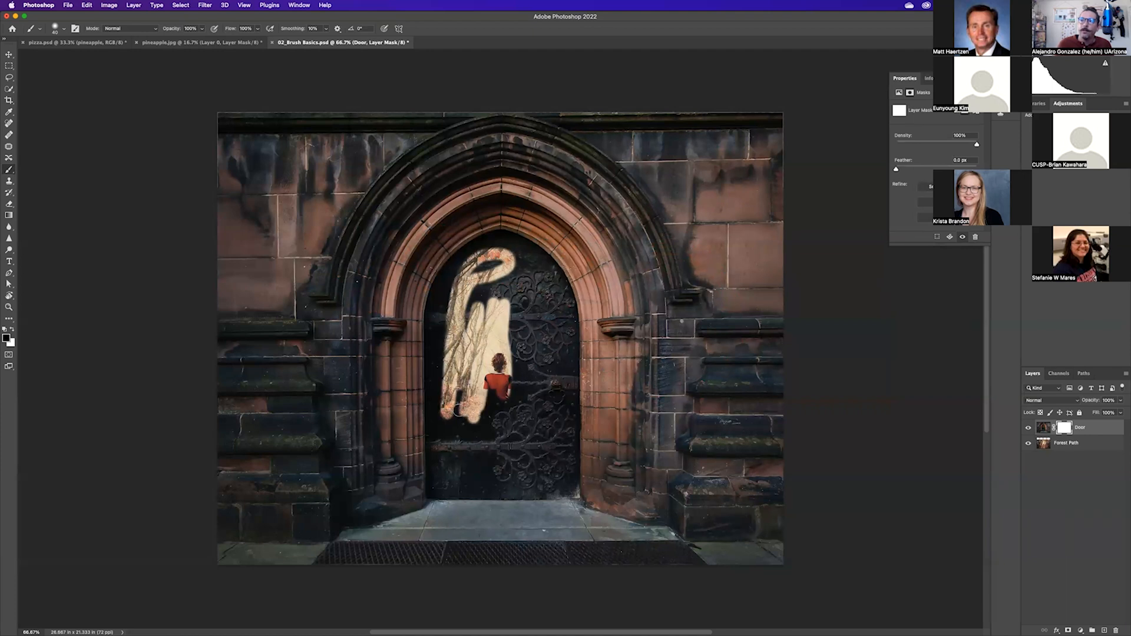
pyautogui.moveTo(458, 321); pyautogui.dragTo(448, 443)
# - Check the brush's size and hardness settings
pyautogui.rightClick(476, 396)
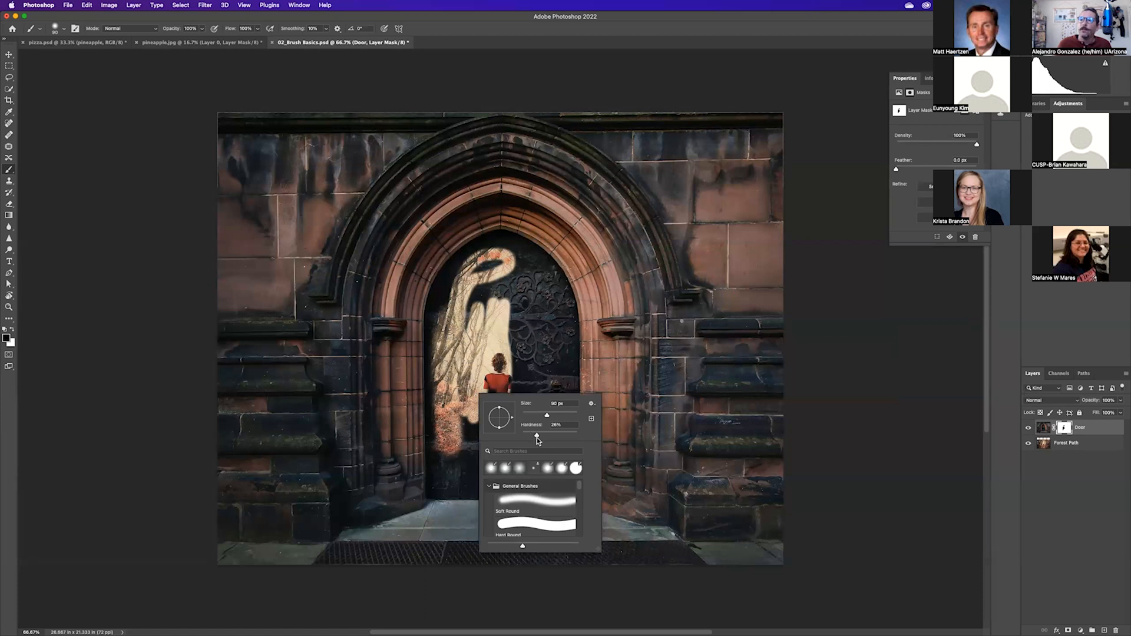
pyautogui.click(469, 332)
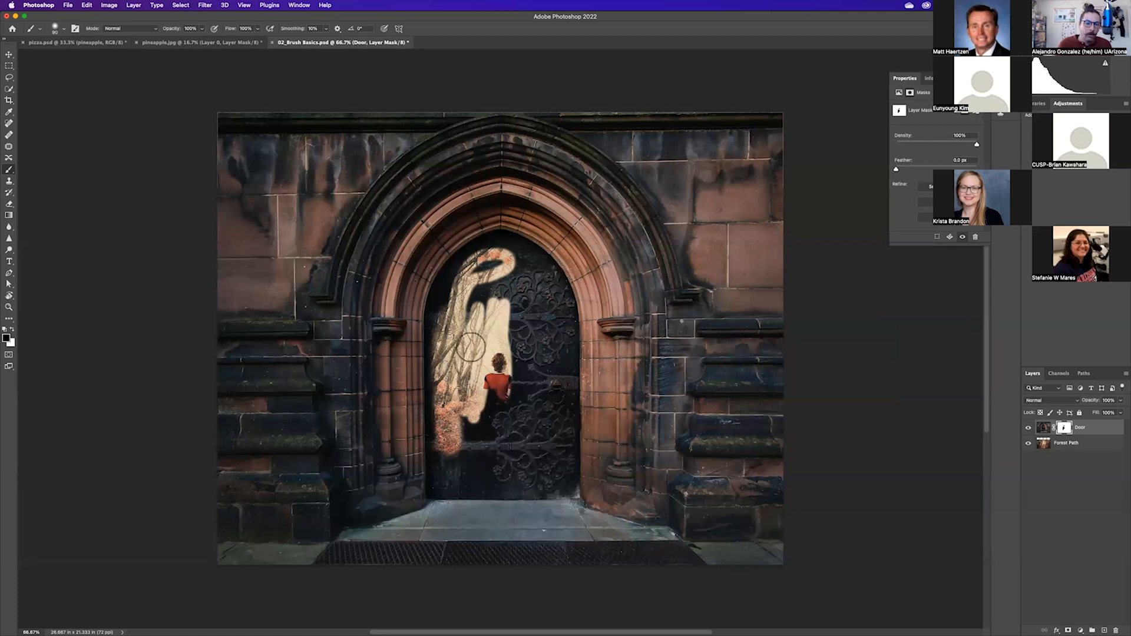
pyautogui.rightClick(471, 346)
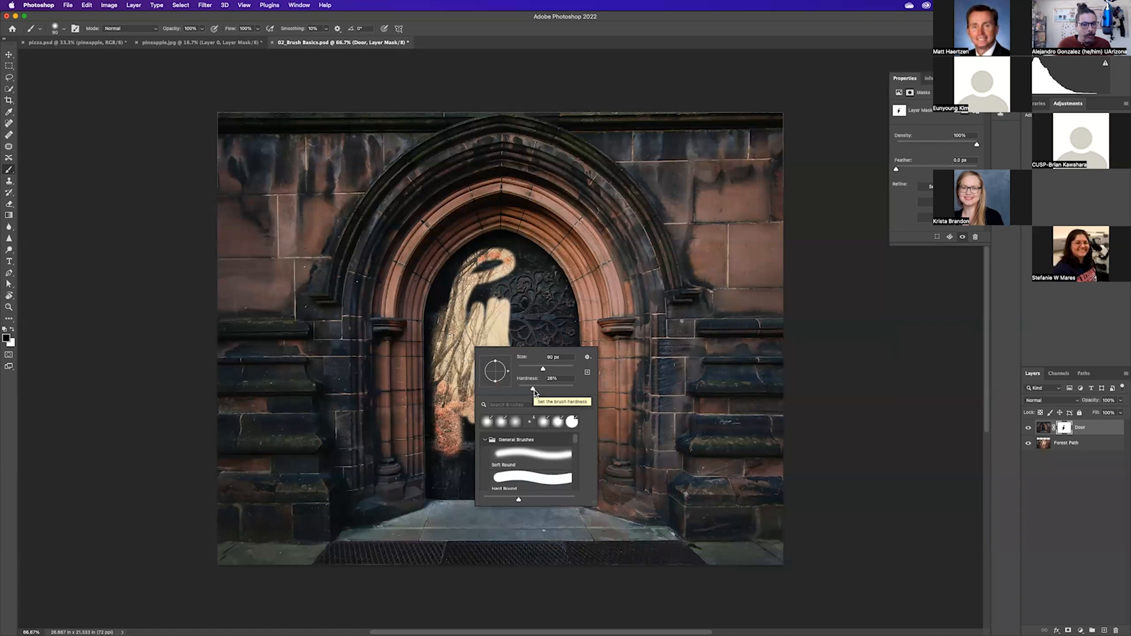
pyautogui.press('Escape')
# - Harden the brush edge and stamp one test dab on the mask over the stone arch, inspecting its edge up close
pyautogui.press('super+plus')
pyautogui.press('super+plus')
pyautogui.press('super+plus')
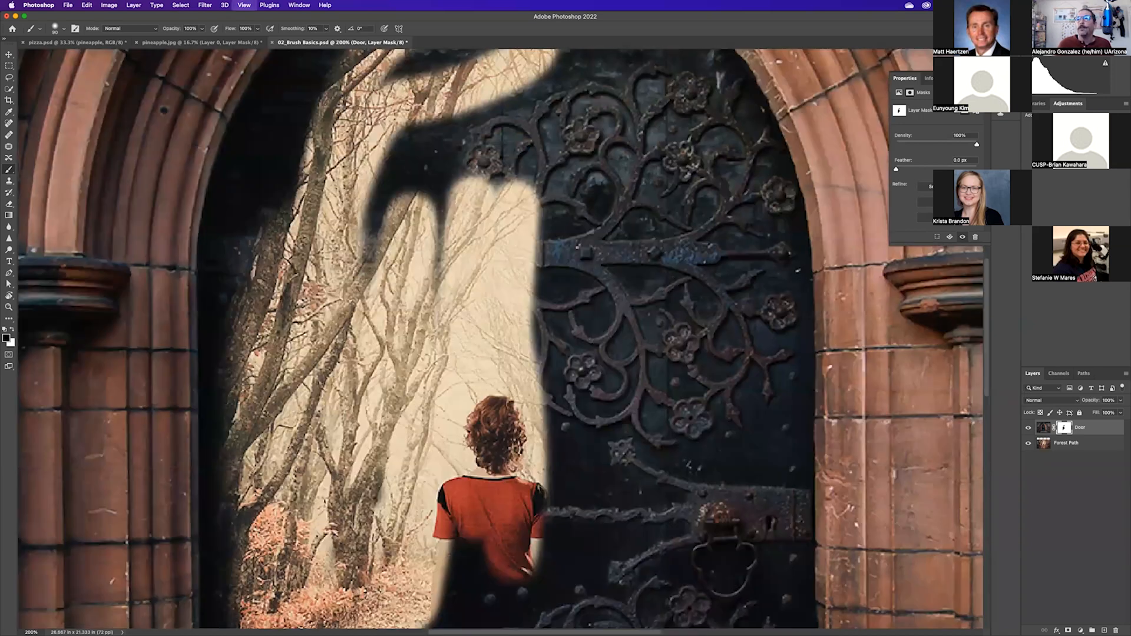
pyautogui.moveTo(551, 296); pyautogui.dragTo(79, 366)
pyautogui.moveTo(368, 188); pyautogui.dragTo(207, 427)
pyautogui.press('super+minus')
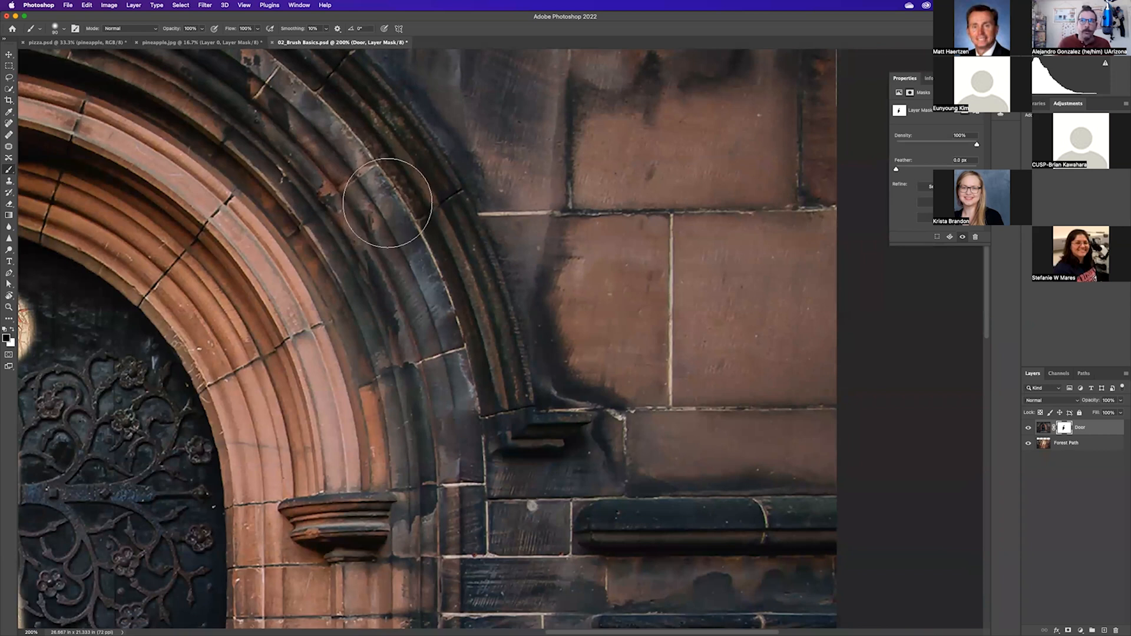
pyautogui.rightClick(330, 202)
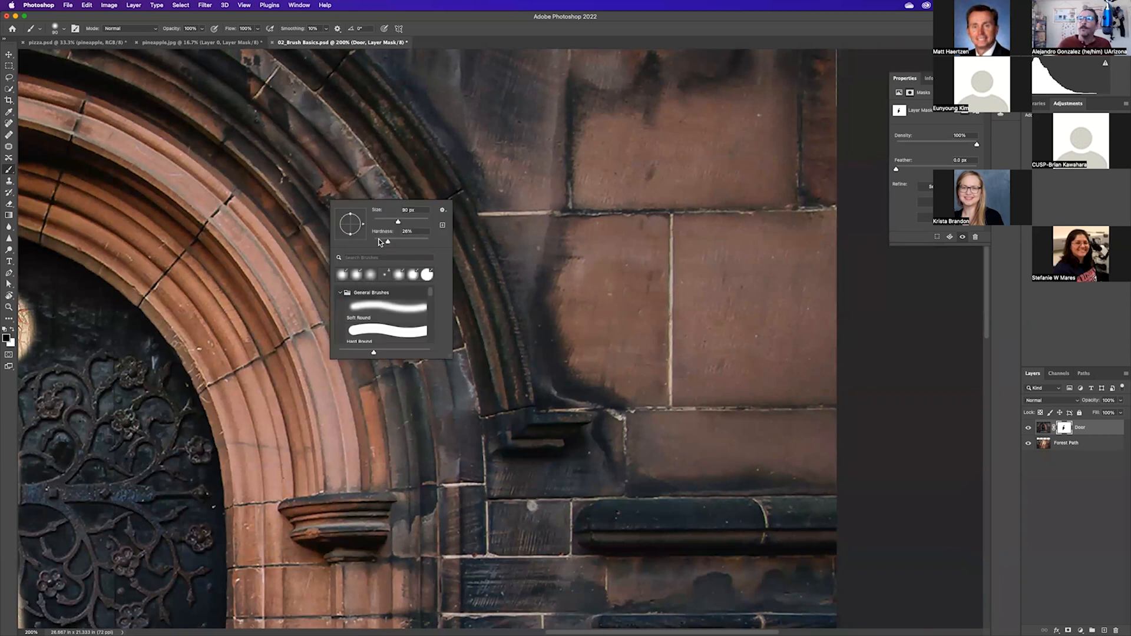
pyautogui.click(472, 197)
pyautogui.click(381, 205)
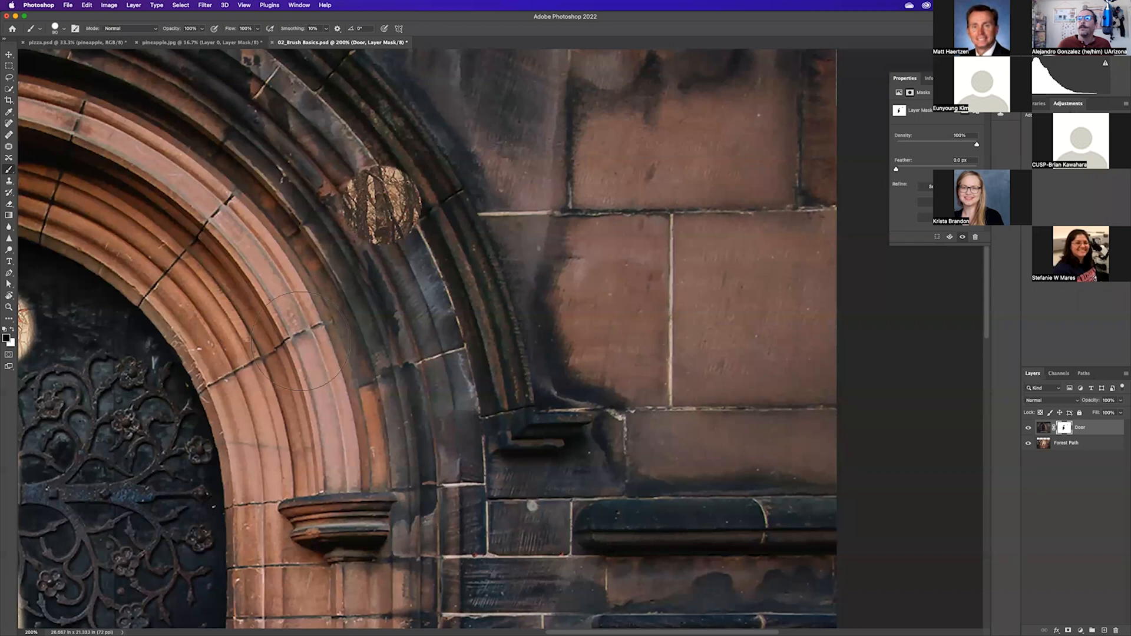
pyautogui.press('super+plus')
pyautogui.press('super+plus')
pyautogui.moveTo(320, 242); pyautogui.dragTo(459, 475)
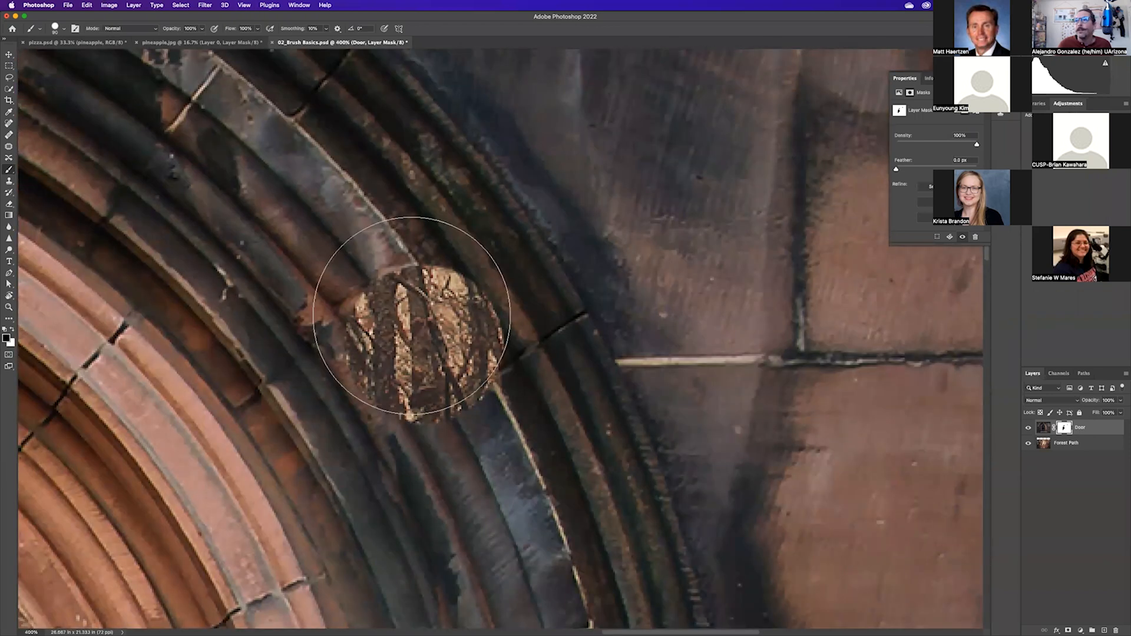
# - Set the brush hardness to 41% and stamp a second test dab beside the first for comparison
pyautogui.rightClick(636, 338)
pyautogui.click(701, 376)
pyautogui.click(632, 348)
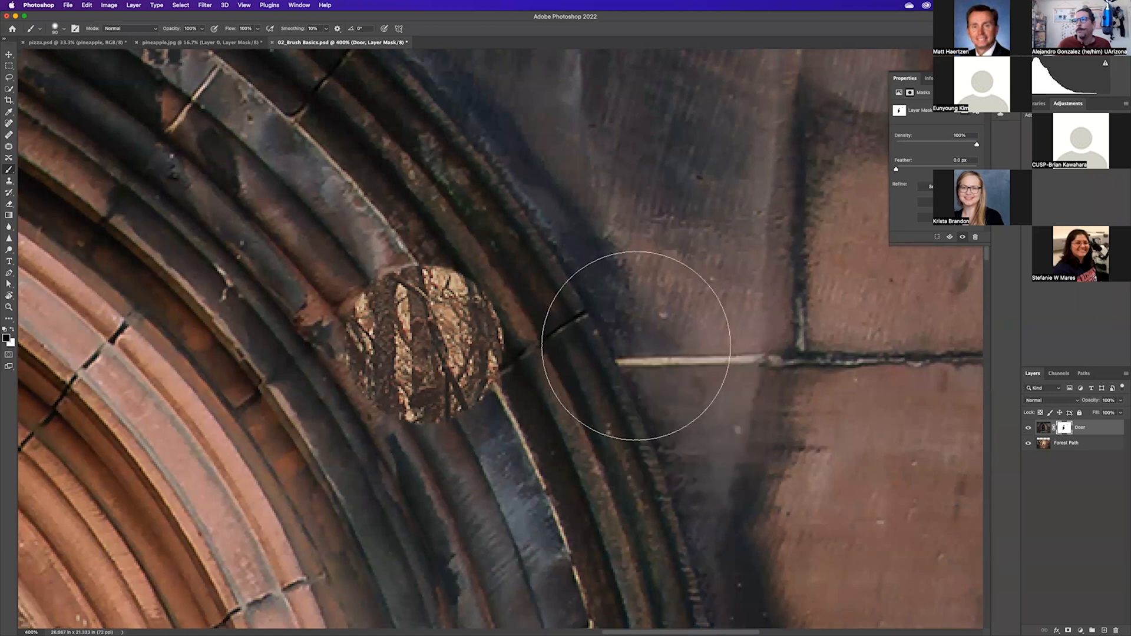
pyautogui.click(636, 347)
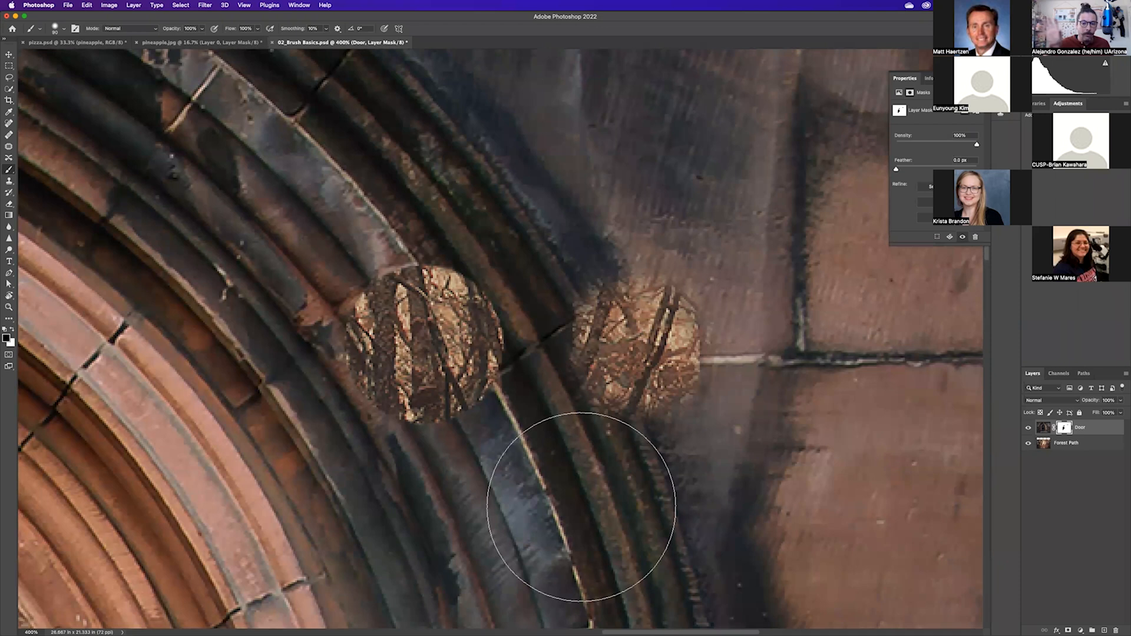
# - Undo both test dabs on the mask and return to a view of the whole image
pyautogui.press('super+z')
pyautogui.press('super+z')
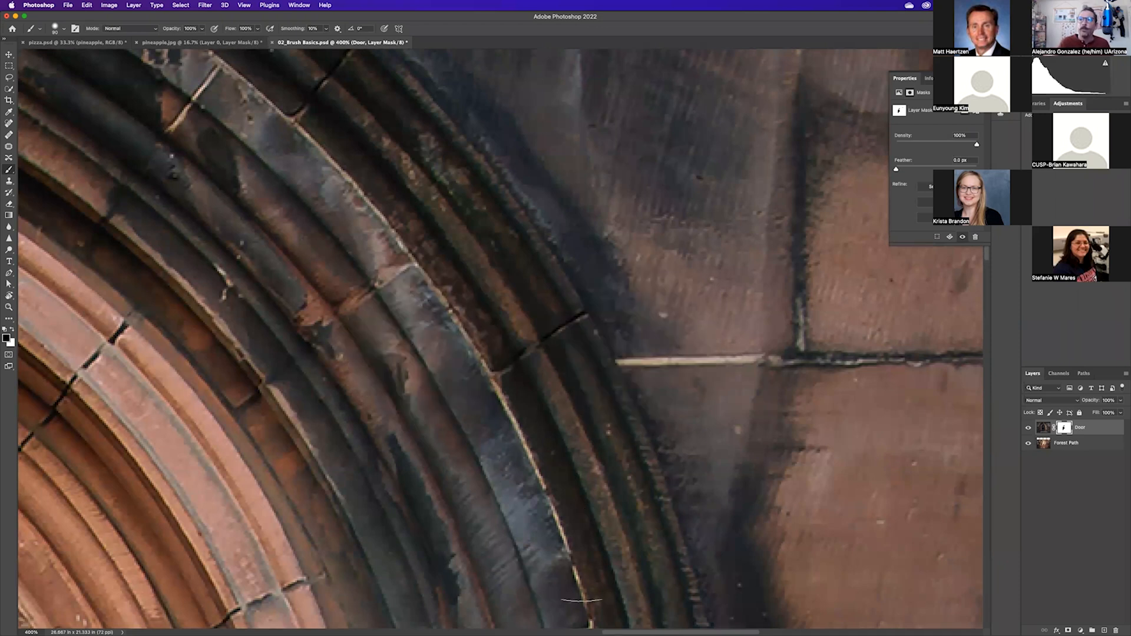
pyautogui.press('super+0')
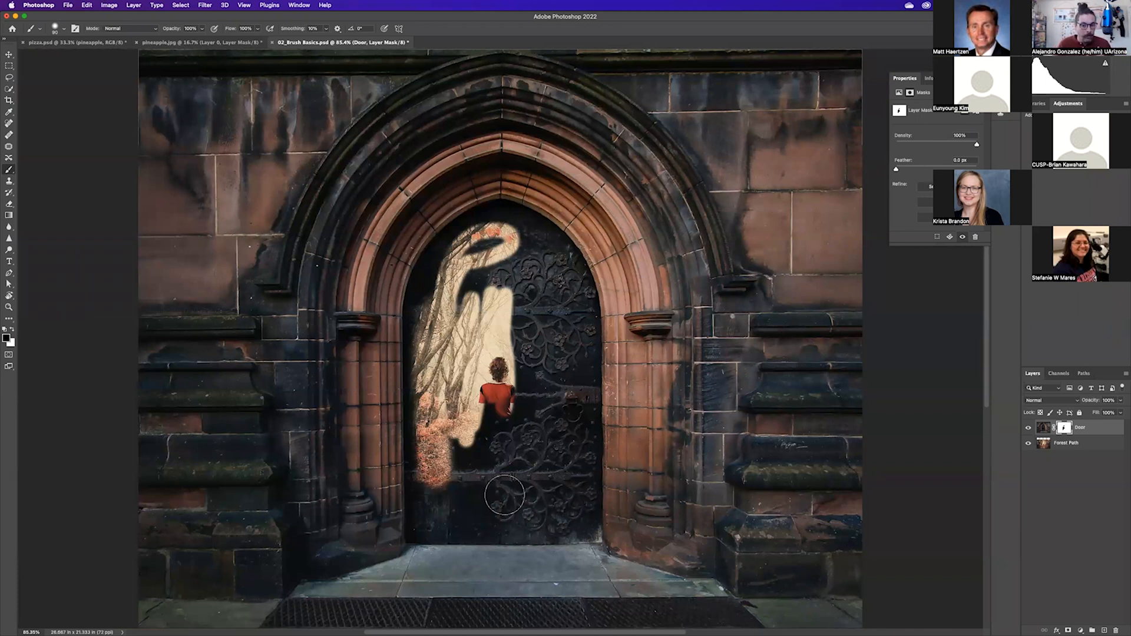
# - Soften and resize the brush, and paint away the door along the upper-left curve and left edge of the archway on the mask
pyautogui.rightClick(432, 361)
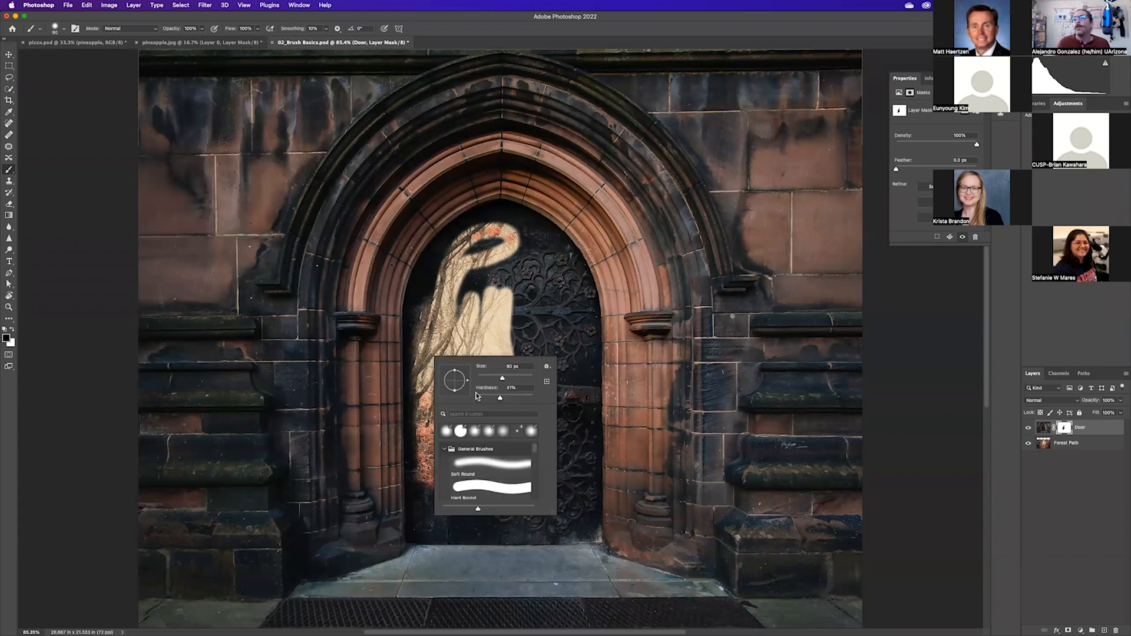
pyautogui.moveTo(491, 397); pyautogui.dragTo(491, 397)
pyautogui.press('Return')
pyautogui.press(']')
pyautogui.press(']')
pyautogui.press(']')
pyautogui.press(']')
pyautogui.press('[')
pyautogui.press('[')
pyautogui.press('[')
pyautogui.press('[')
pyautogui.moveTo(458, 248)
pyautogui.mouseDown()
pyautogui.moveTo(512, 219)
pyautogui.moveTo(540, 235)
pyautogui.moveTo(578, 279)
pyautogui.moveTo(579, 322)
pyautogui.moveTo(504, 249)
pyautogui.moveTo(502, 312)
pyautogui.moveTo(495, 253)
pyautogui.moveTo(462, 325)
pyautogui.moveTo(479, 256)
pyautogui.moveTo(515, 317)
pyautogui.moveTo(439, 257)
pyautogui.moveTo(465, 227)
pyautogui.moveTo(440, 252)
pyautogui.moveTo(432, 225)
pyautogui.moveTo(418, 341)
pyautogui.moveTo(432, 411)
pyautogui.moveTo(448, 415)
pyautogui.moveTo(436, 335)
pyautogui.moveTo(419, 307)
pyautogui.moveTo(414, 415)
pyautogui.mouseUp()
pyautogui.press('[')
pyautogui.press('[')
pyautogui.moveTo(416, 316); pyautogui.dragTo(419, 397)
pyautogui.moveTo(410, 326); pyautogui.dragTo(417, 527)
# - Paint the rest of the door out of the mask to reveal the woman and the forest path across the archway
pyautogui.moveTo(519, 334)
pyautogui.mouseDown()
pyautogui.moveTo(501, 366)
pyautogui.moveTo(530, 300)
pyautogui.moveTo(553, 384)
pyautogui.moveTo(581, 307)
pyautogui.moveTo(587, 521)
pyautogui.moveTo(466, 517)
pyautogui.mouseUp()
pyautogui.press(']')
pyautogui.press(']')
pyautogui.moveTo(493, 404)
pyautogui.mouseDown()
pyautogui.moveTo(457, 492)
pyautogui.moveTo(518, 506)
pyautogui.moveTo(561, 441)
pyautogui.moveTo(574, 459)
pyautogui.moveTo(572, 501)
pyautogui.moveTo(574, 424)
pyautogui.moveTo(489, 460)
pyautogui.mouseUp()
pyautogui.press('[')
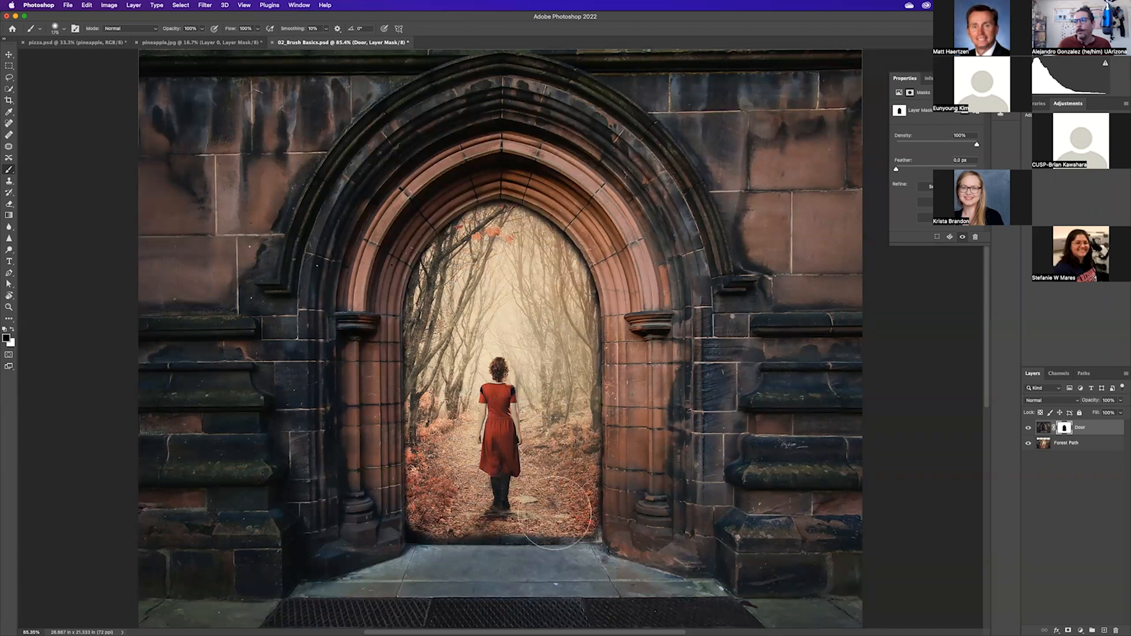
# - Paint black on the mask along the door's lower edge so the leafy path spills onto the stone step
pyautogui.moveTo(599, 536)
pyautogui.mouseDown()
pyautogui.moveTo(465, 541)
pyautogui.moveTo(469, 512)
pyautogui.mouseUp()
pyautogui.rightClick(464, 493)
pyautogui.press('Escape')
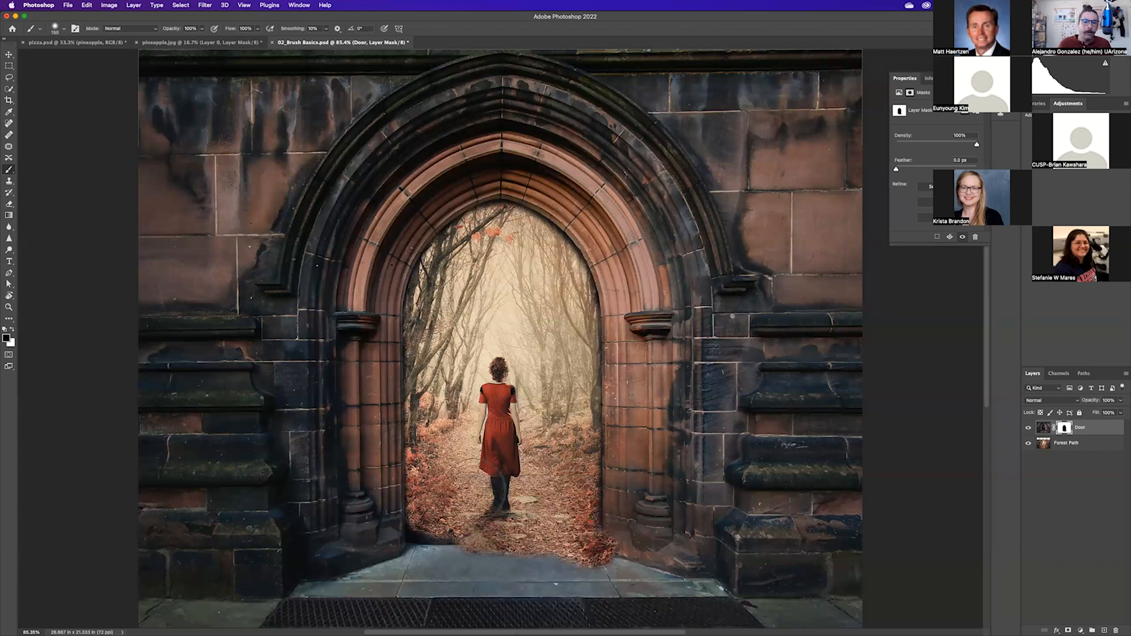
# - Lower the brush opacity to 49% and blend the lower-left edge of the path into the stone step
pyautogui.click(204, 29)
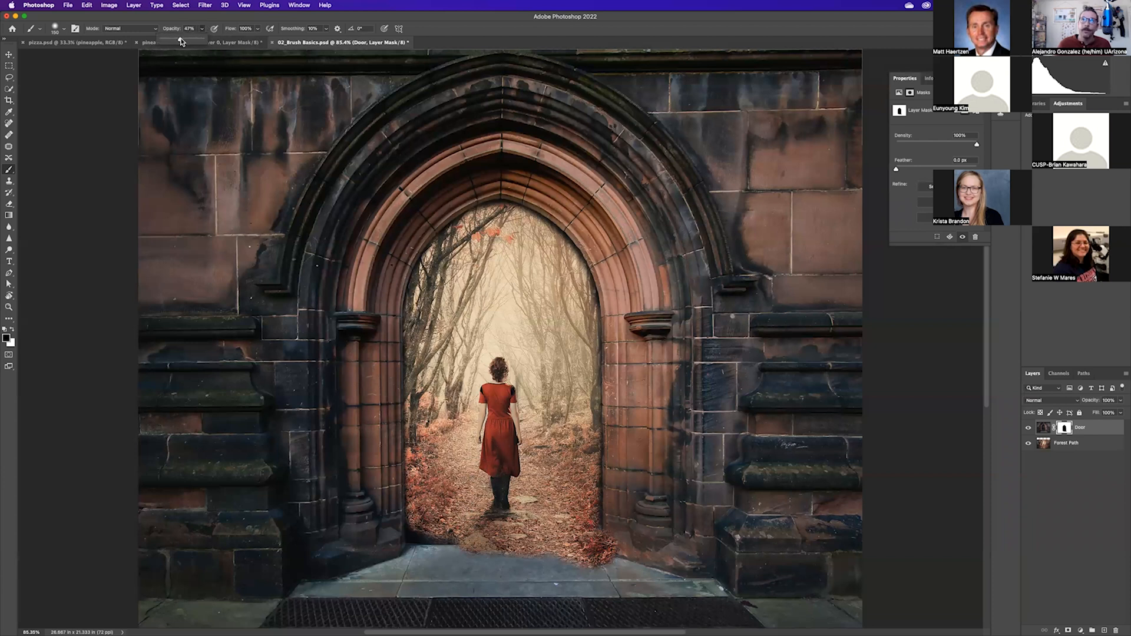
pyautogui.press(']')
pyautogui.moveTo(462, 543)
pyautogui.mouseDown()
pyautogui.moveTo(437, 535)
pyautogui.moveTo(447, 522)
pyautogui.moveTo(422, 536)
pyautogui.moveTo(429, 547)
pyautogui.mouseUp()
pyautogui.press('[')
pyautogui.press('[')
pyautogui.press('[')
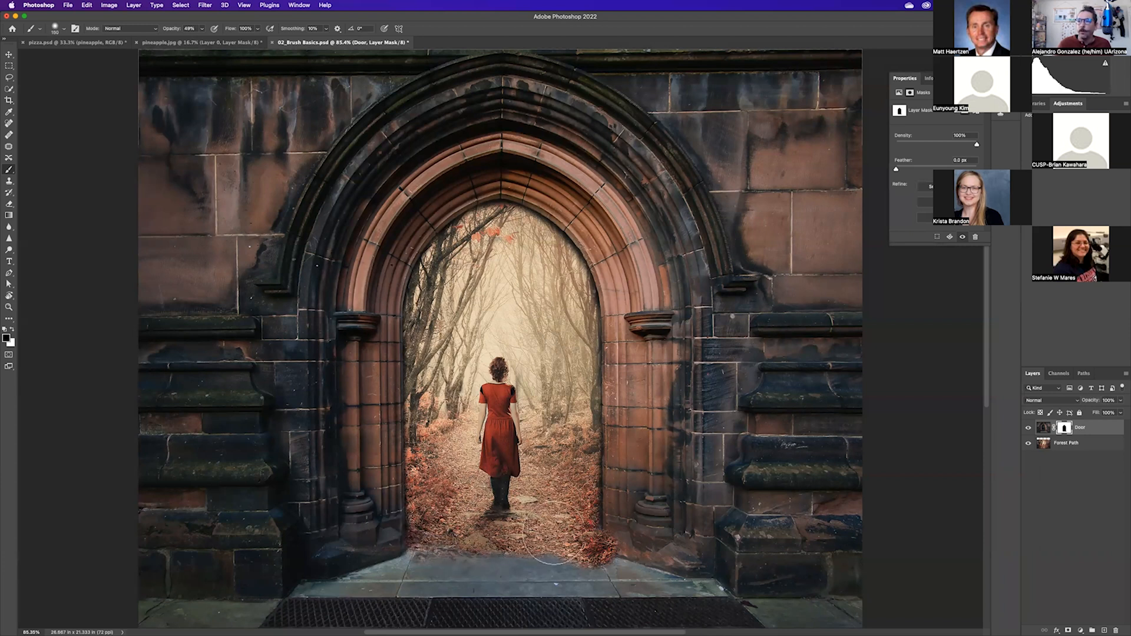
# - Adjust the brush size and extend the partly transparent leaves around the doorway's lower corners
pyautogui.press(']')
pyautogui.press(']')
pyautogui.press('[')
pyautogui.press('[')
pyautogui.moveTo(411, 544); pyautogui.dragTo(422, 557)
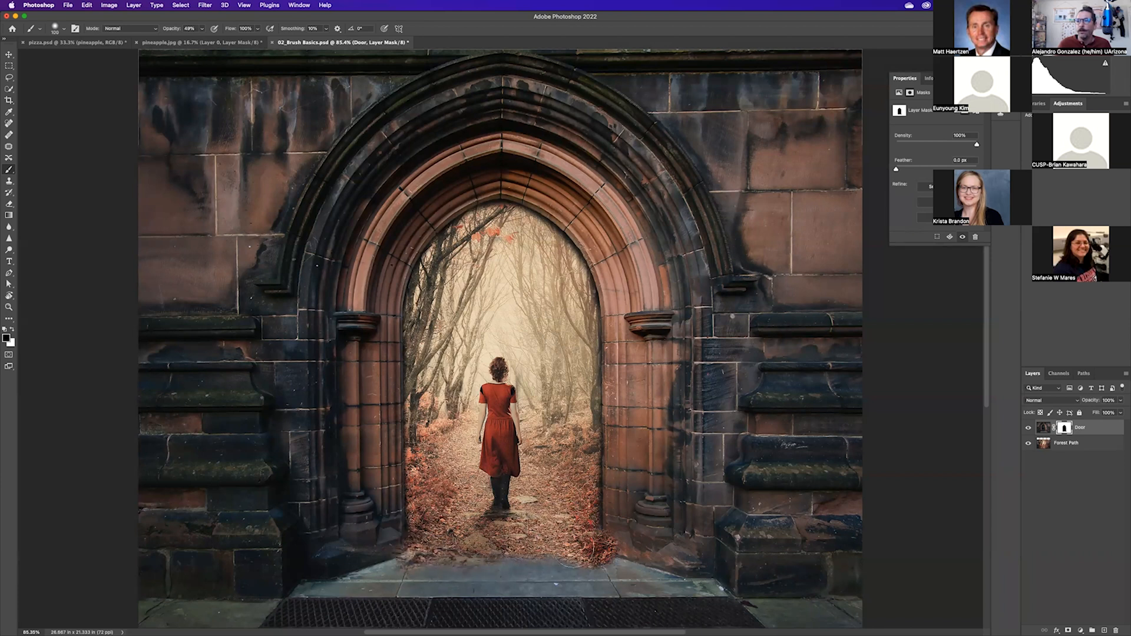
pyautogui.press(']')
pyautogui.press(']')
pyautogui.press(']')
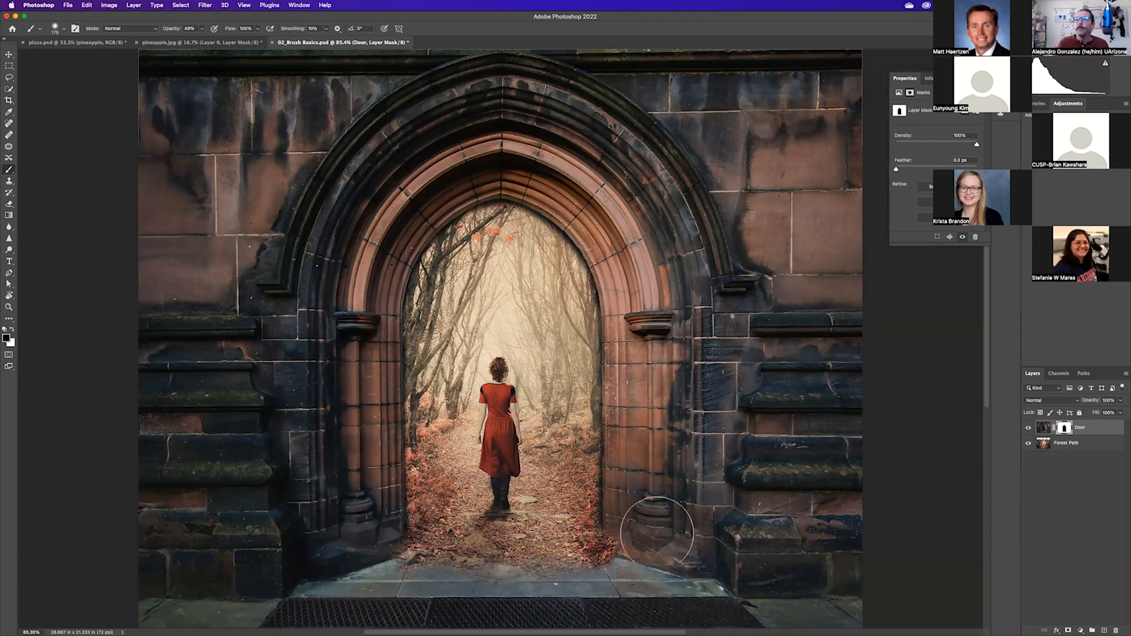
# - Switch the foreground to white and, with a smaller brush, paint the stone back on the mask at the base of the right column
pyautogui.press('super+equal')
pyautogui.press('super+equal')
pyautogui.moveTo(601, 556)
pyautogui.mouseDown()
pyautogui.moveTo(550, 322)
pyautogui.moveTo(466, 173)
pyautogui.mouseUp()
pyautogui.press('[')
pyautogui.press('[')
pyautogui.press('[')
pyautogui.press('[')
pyautogui.press('[')
pyautogui.press('[')
pyautogui.press('[')
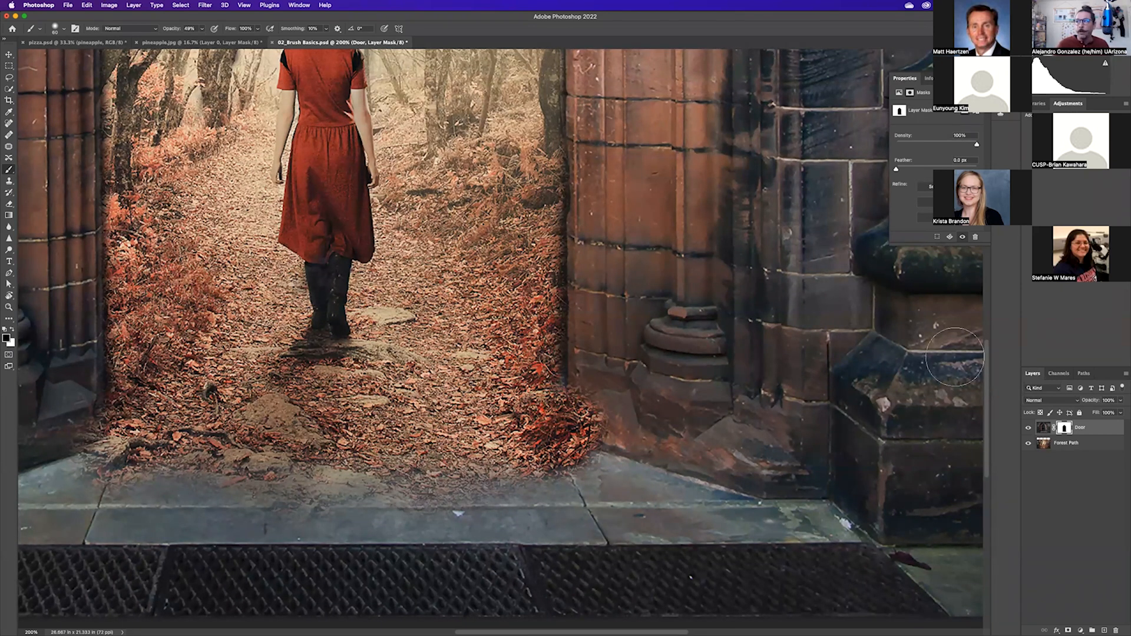
pyautogui.click(12, 331)
pyautogui.press('[')
pyautogui.press('[')
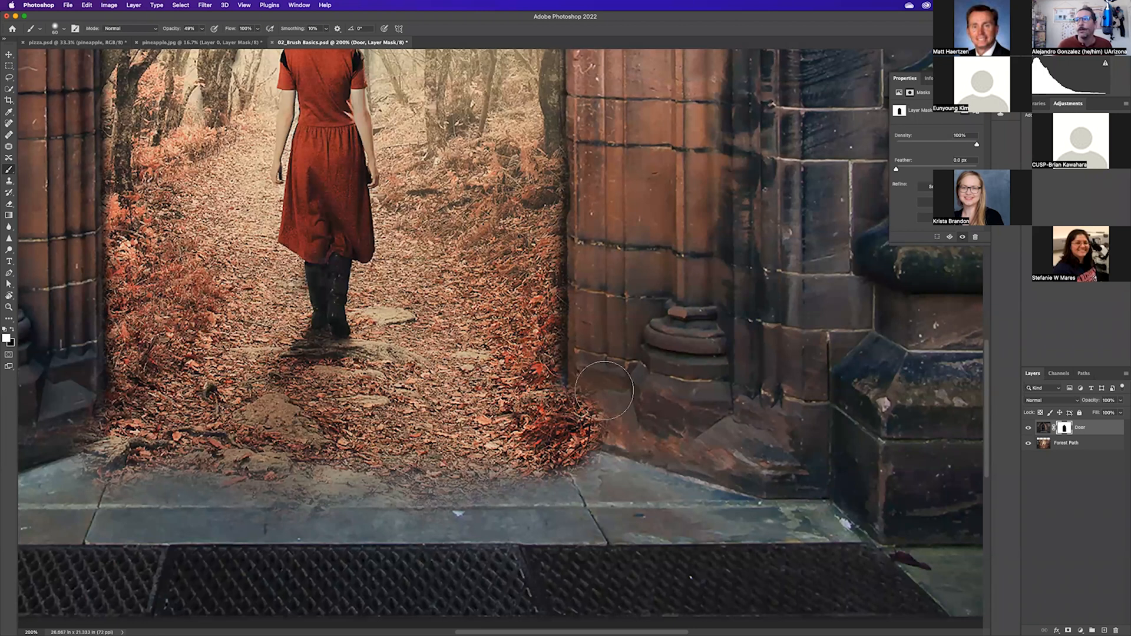
pyautogui.moveTo(586, 367)
pyautogui.mouseDown()
pyautogui.moveTo(600, 432)
pyautogui.moveTo(592, 379)
pyautogui.moveTo(582, 408)
pyautogui.moveTo(607, 423)
pyautogui.mouseUp()
pyautogui.press('super+0')
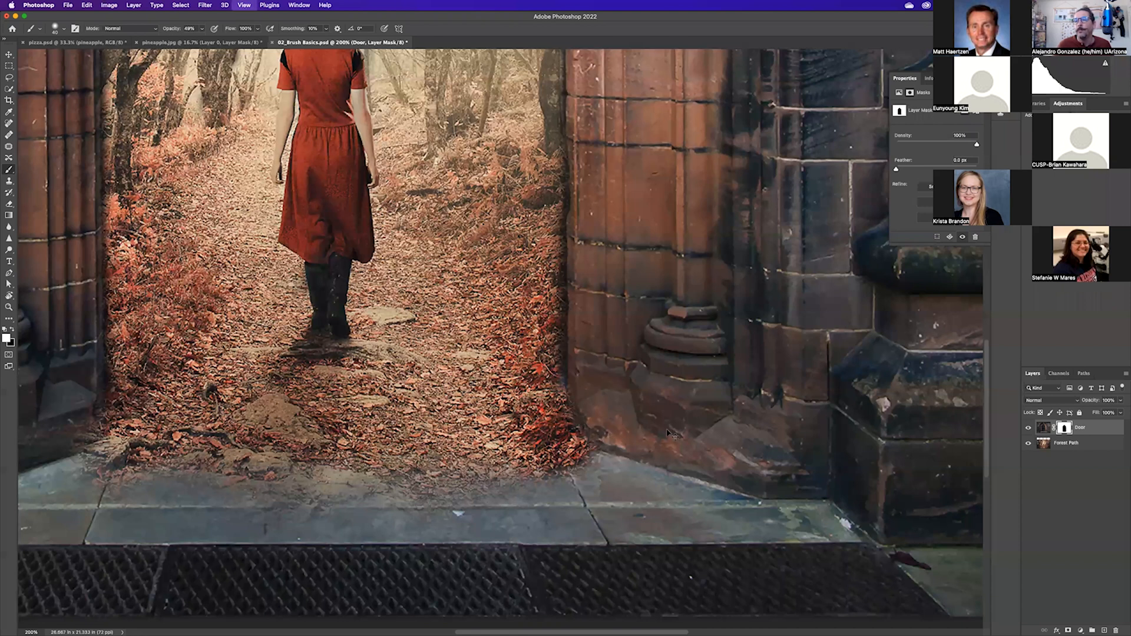
pyautogui.press('super+minus')
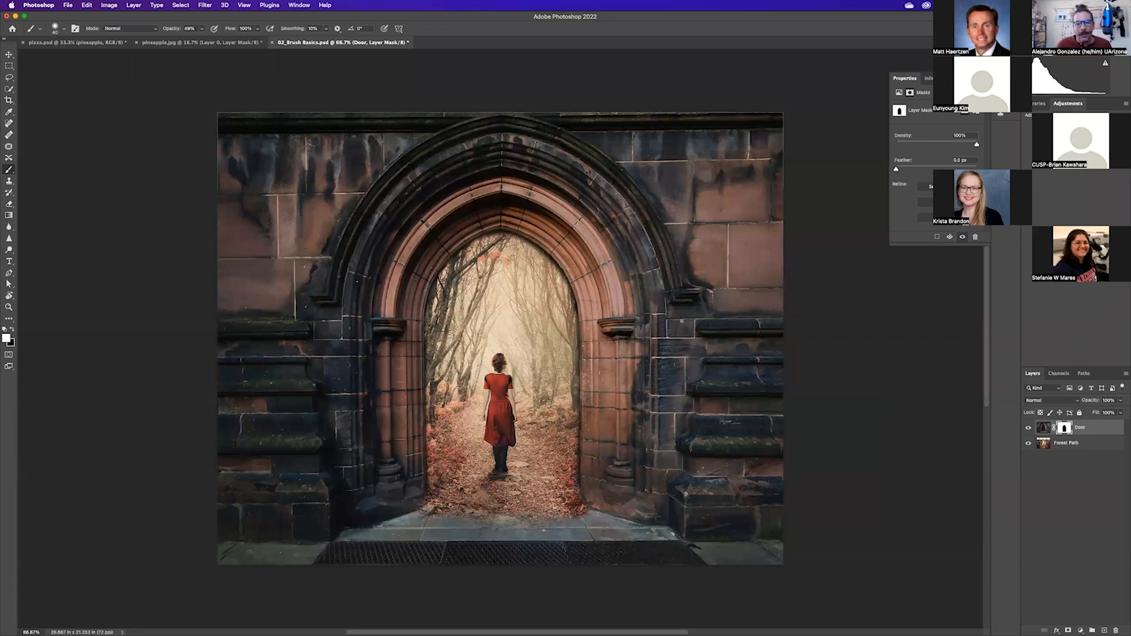
# - Switch to Finder, open 03_Adjust Images.jpg from the Photoshop Intro folder in Photoshop, and hide the floating Properties panel
pyautogui.press('super+Tab')
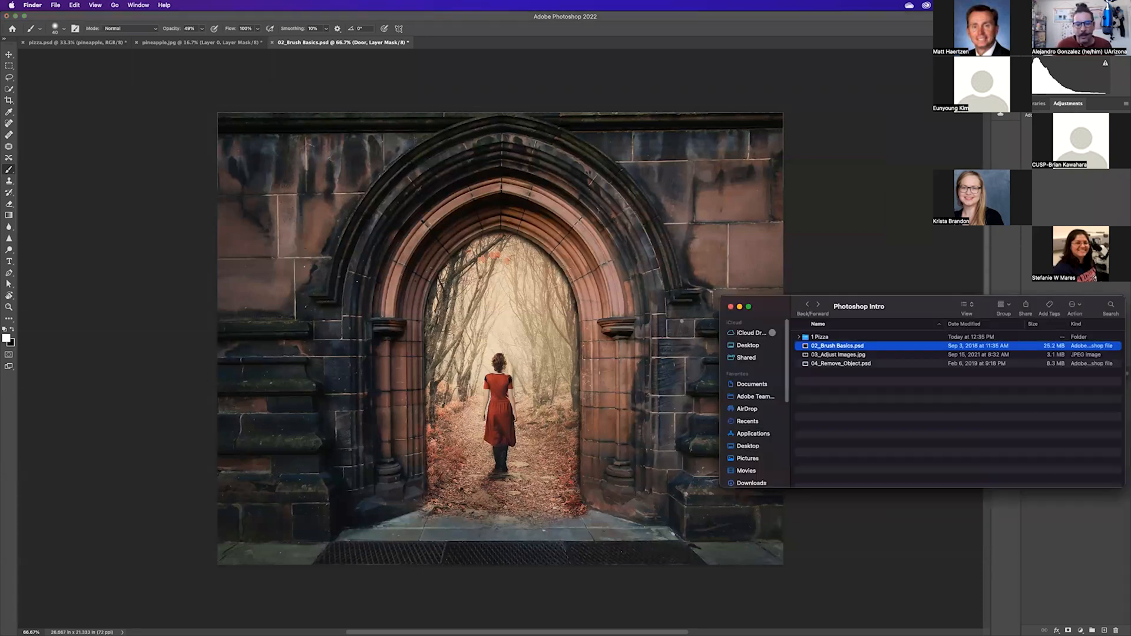
pyautogui.click(819, 356)
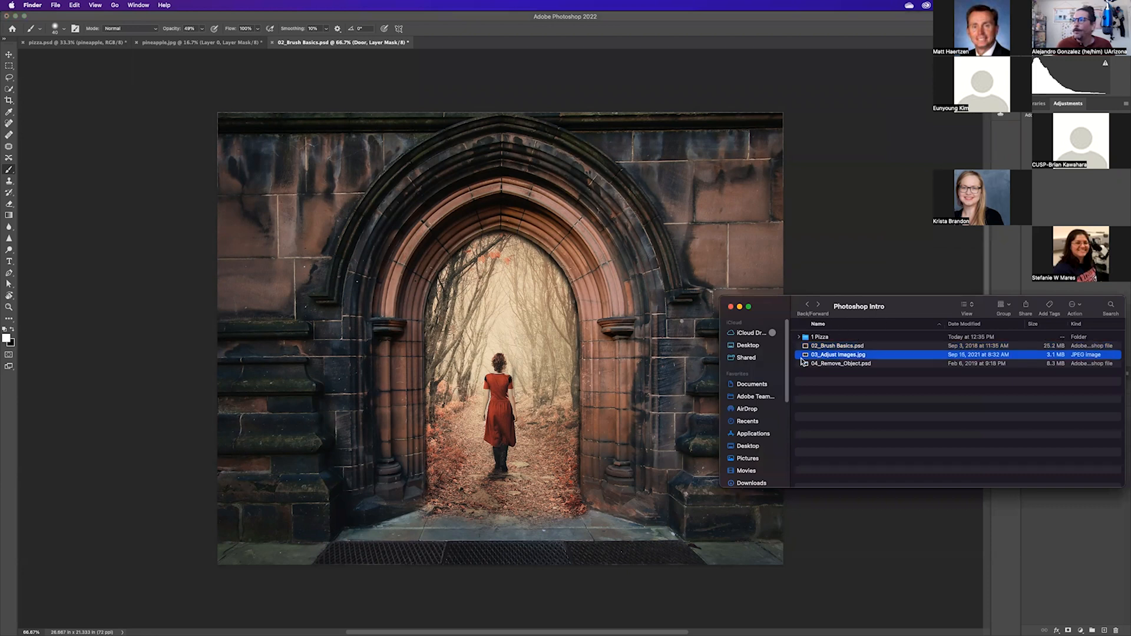
pyautogui.moveTo(822, 355); pyautogui.dragTo(675, 374)
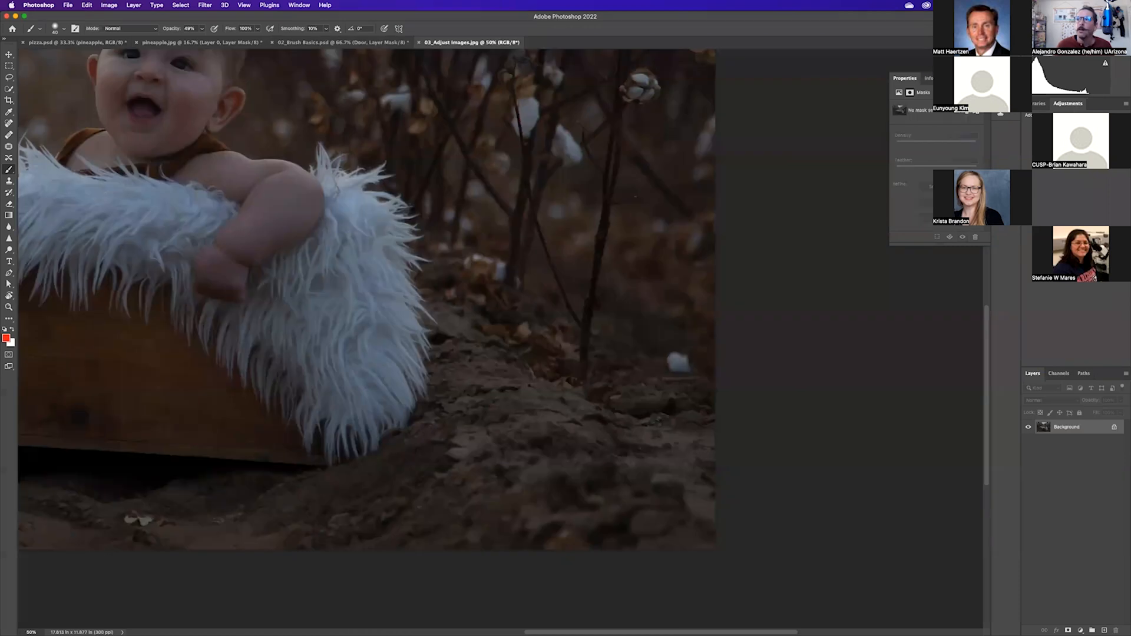
pyautogui.press('super+minus')
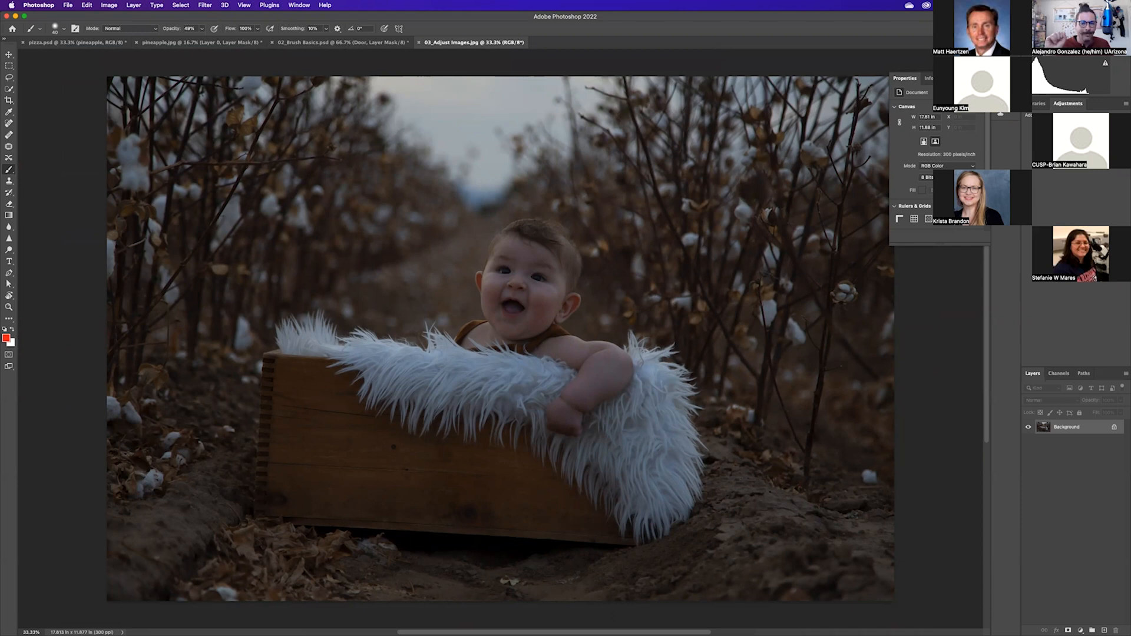
pyautogui.click(1000, 84)
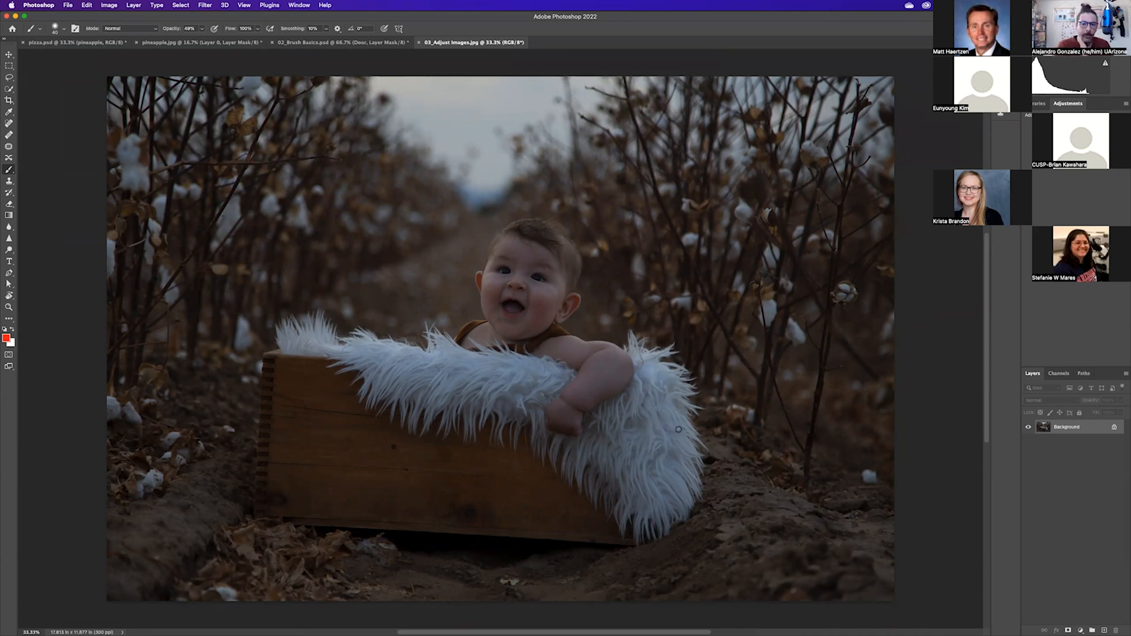
# - Start a crop of the baby photo with the 5:7 ratio preset, swapped to landscape orientation
pyautogui.click(9, 101)
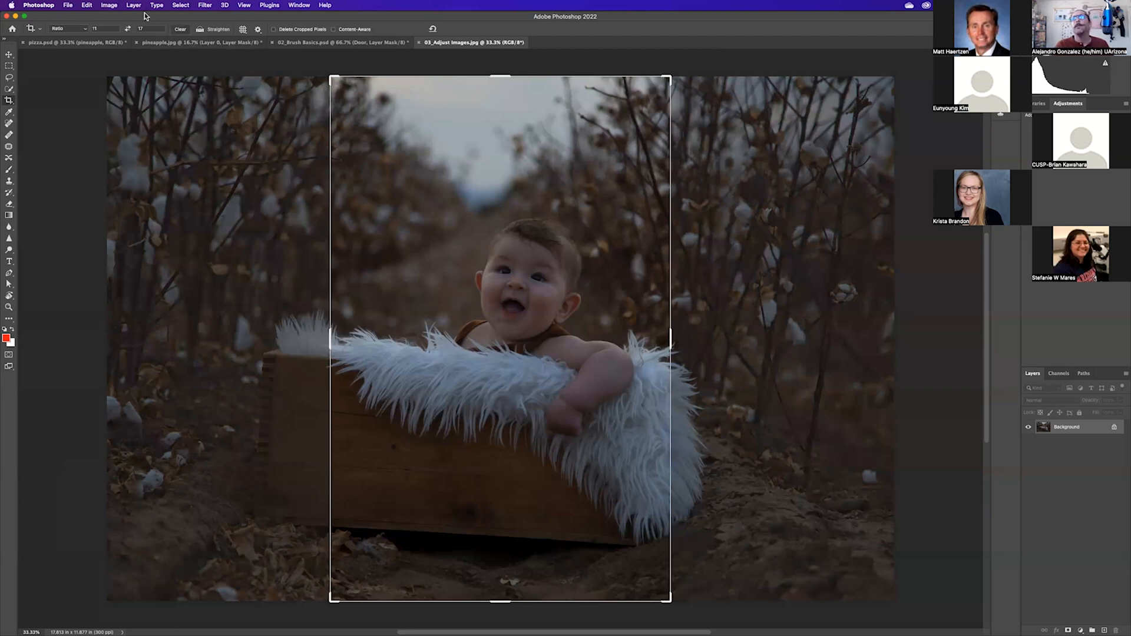
pyautogui.click(85, 30)
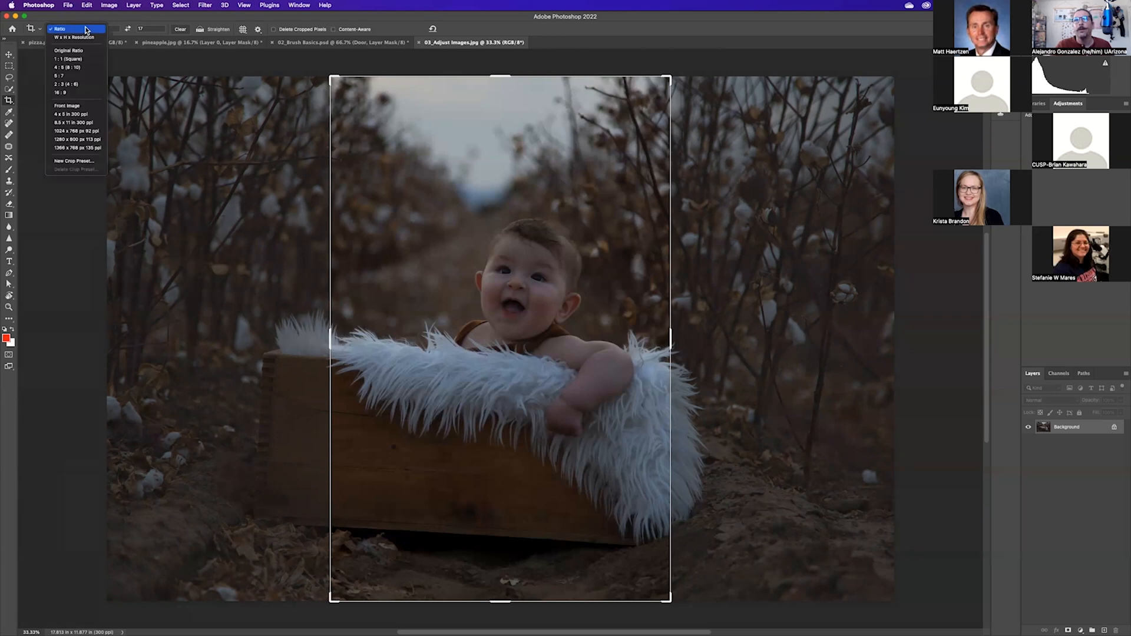
pyautogui.click(92, 79)
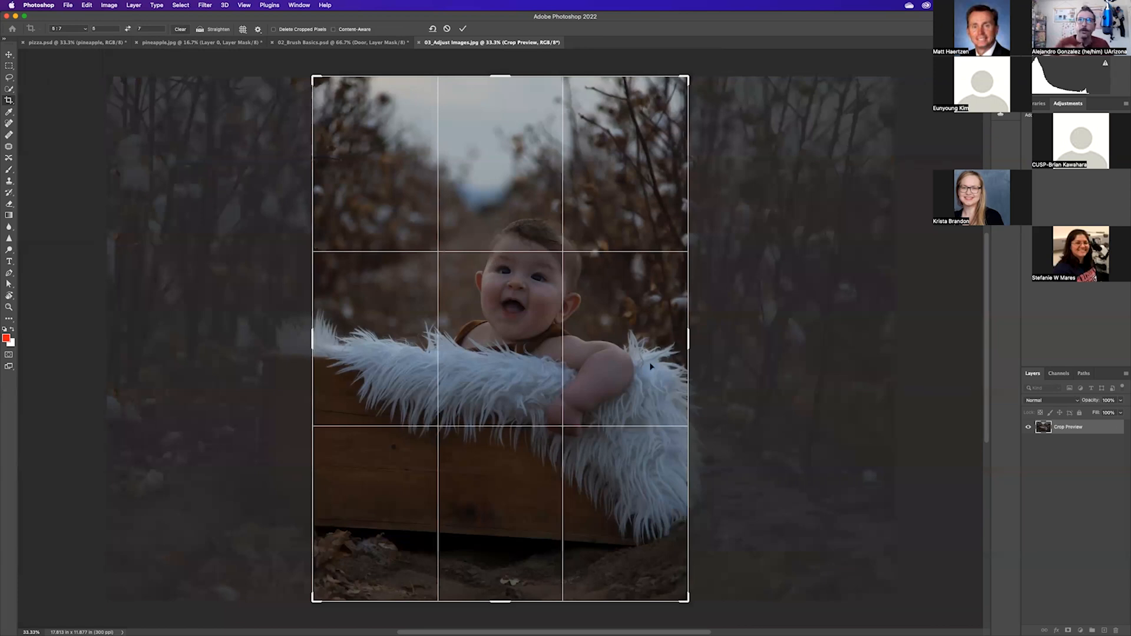
pyautogui.click(128, 30)
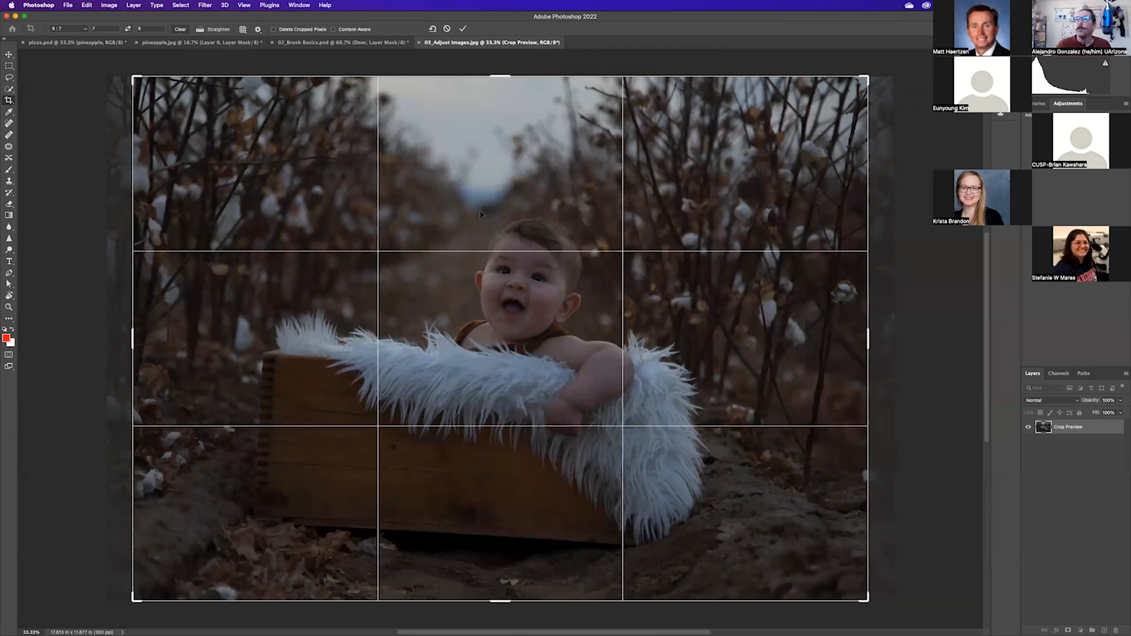
# - Shrink the crop frame proportionally around the baby and the wooden box, and reposition the photo inside it
pyautogui.moveTo(864, 77); pyautogui.dragTo(834, 104)
pyautogui.moveTo(629, 220); pyautogui.dragTo(606, 217)
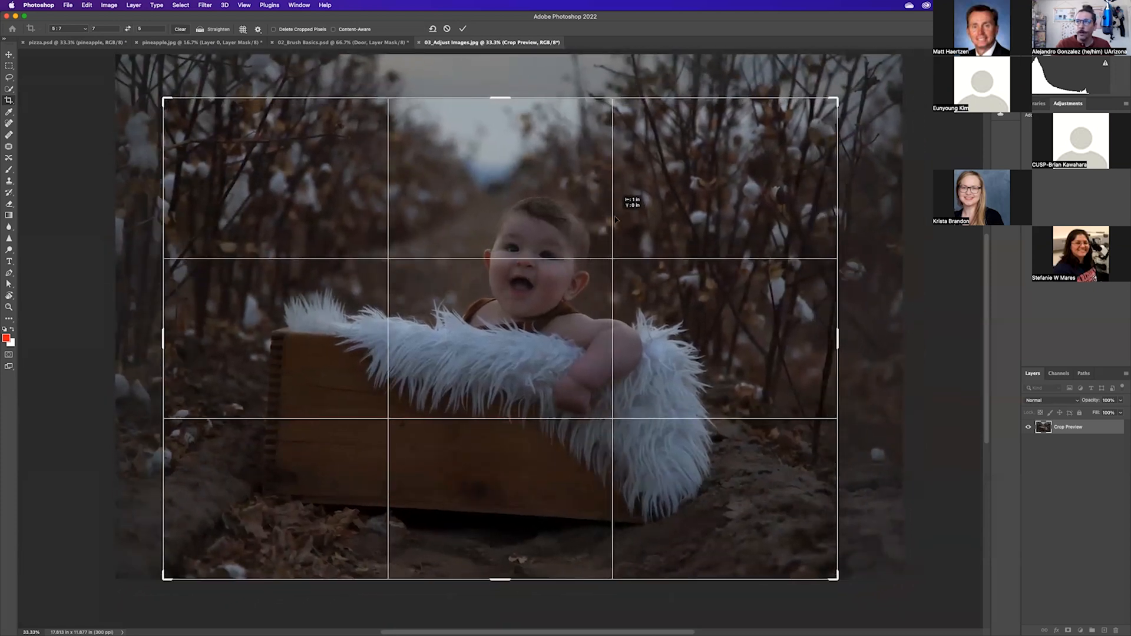
pyautogui.moveTo(452, 363); pyautogui.dragTo(533, 340)
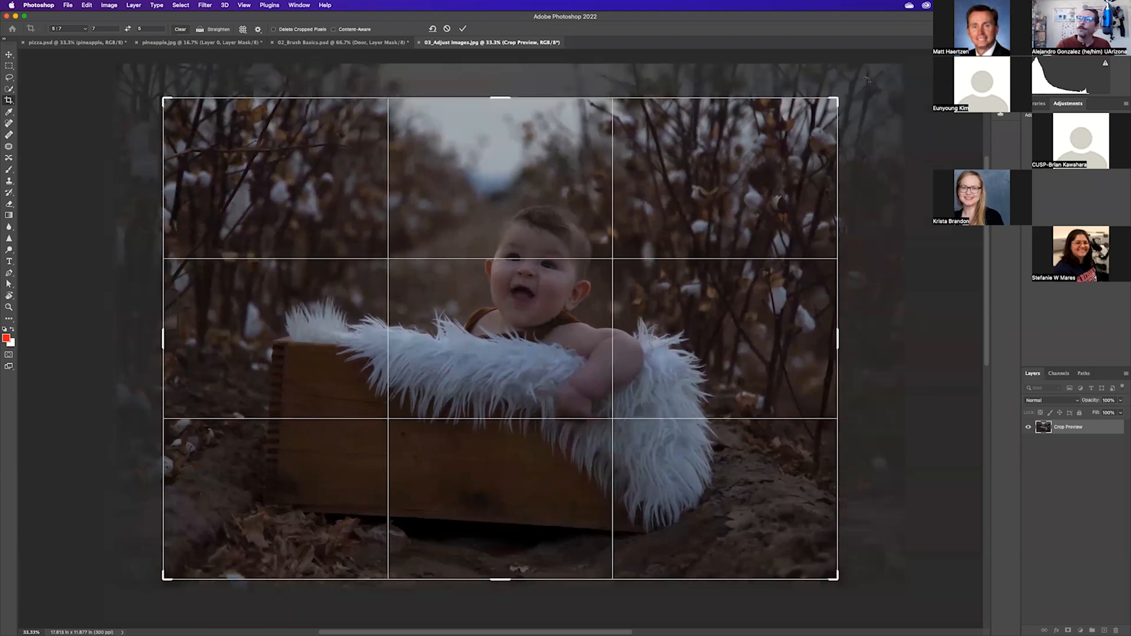
# - Try tilting the photo counterclockwise within the crop frame, rotate it back, and reposition the baby and box inside the frame
pyautogui.moveTo(870, 75); pyautogui.dragTo(865, 45)
pyautogui.moveTo(670, 240); pyautogui.dragTo(669, 216)
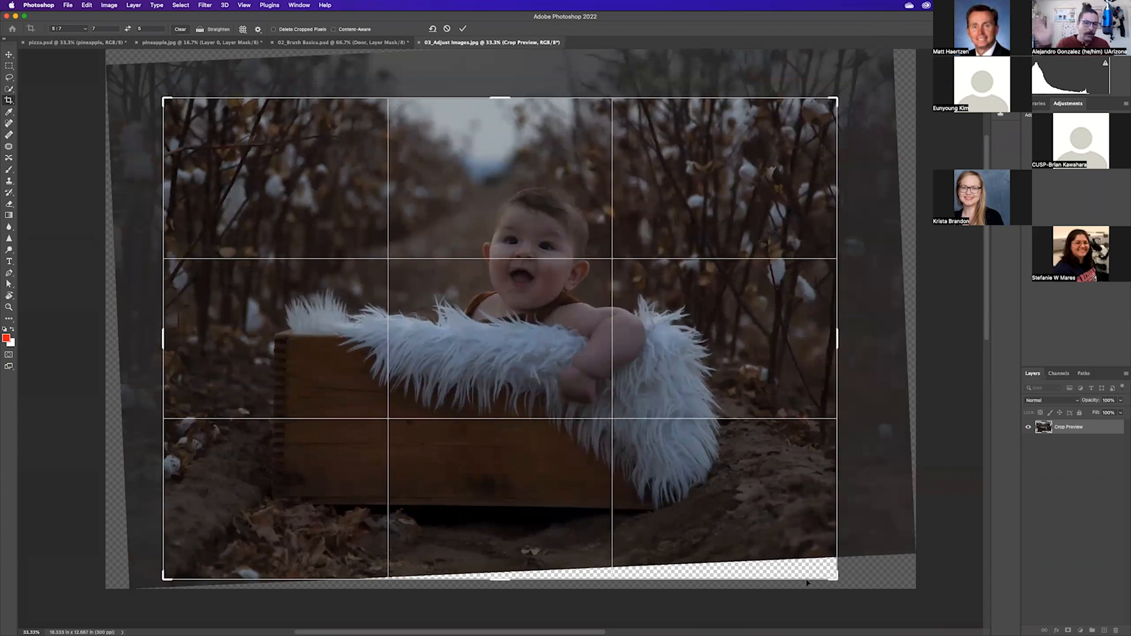
pyautogui.moveTo(639, 375); pyautogui.dragTo(657, 418)
pyautogui.moveTo(851, 100); pyautogui.dragTo(854, 117)
pyautogui.moveTo(513, 305); pyautogui.dragTo(510, 289)
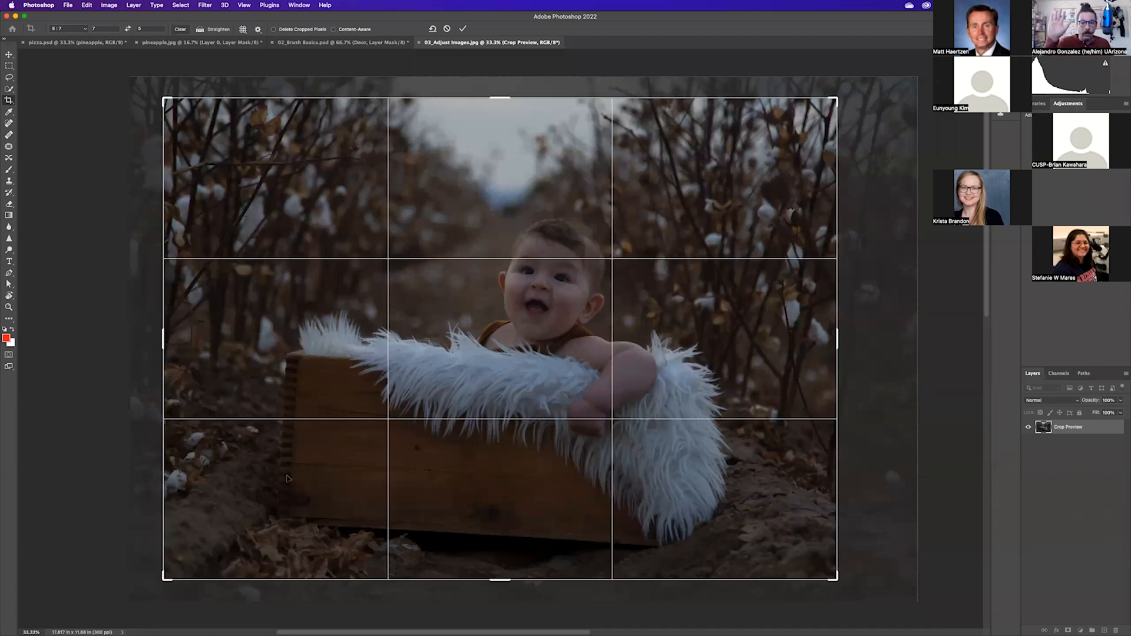
# - Straighten the photo along the wooden box's left edge and apply the crop
pyautogui.click(199, 30)
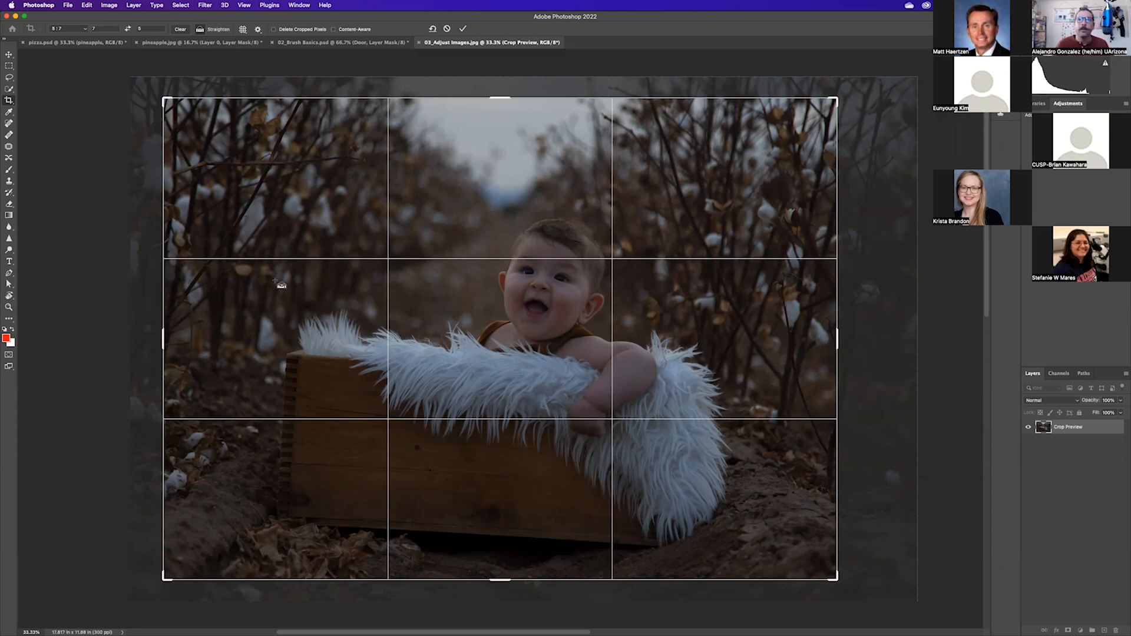
pyautogui.moveTo(288, 352); pyautogui.dragTo(277, 530)
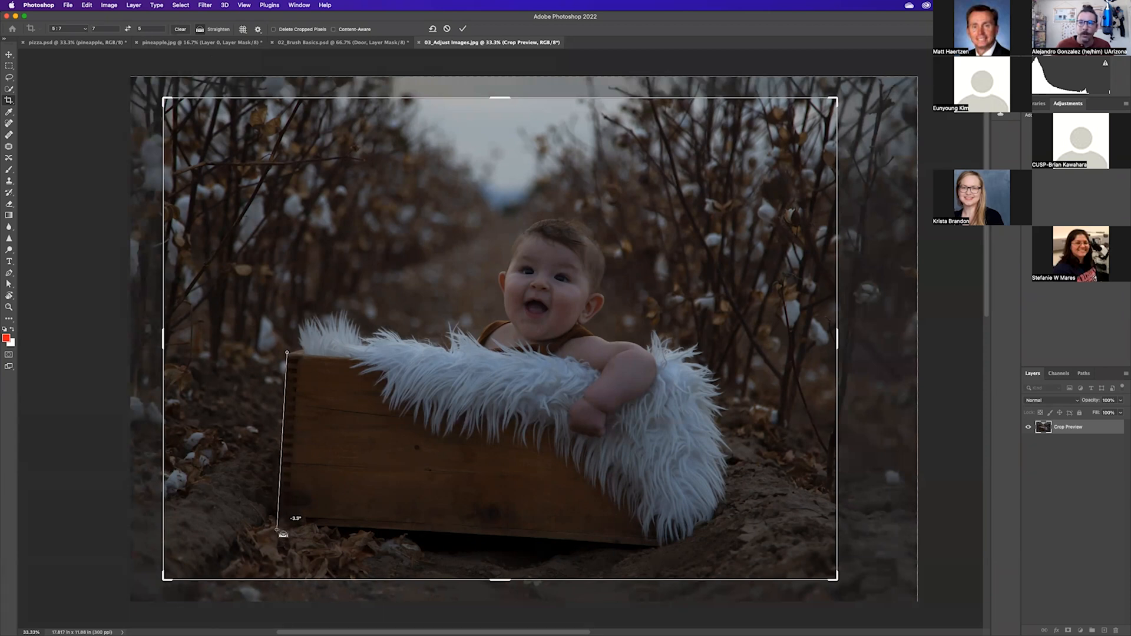
pyautogui.moveTo(277, 529); pyautogui.dragTo(278, 529)
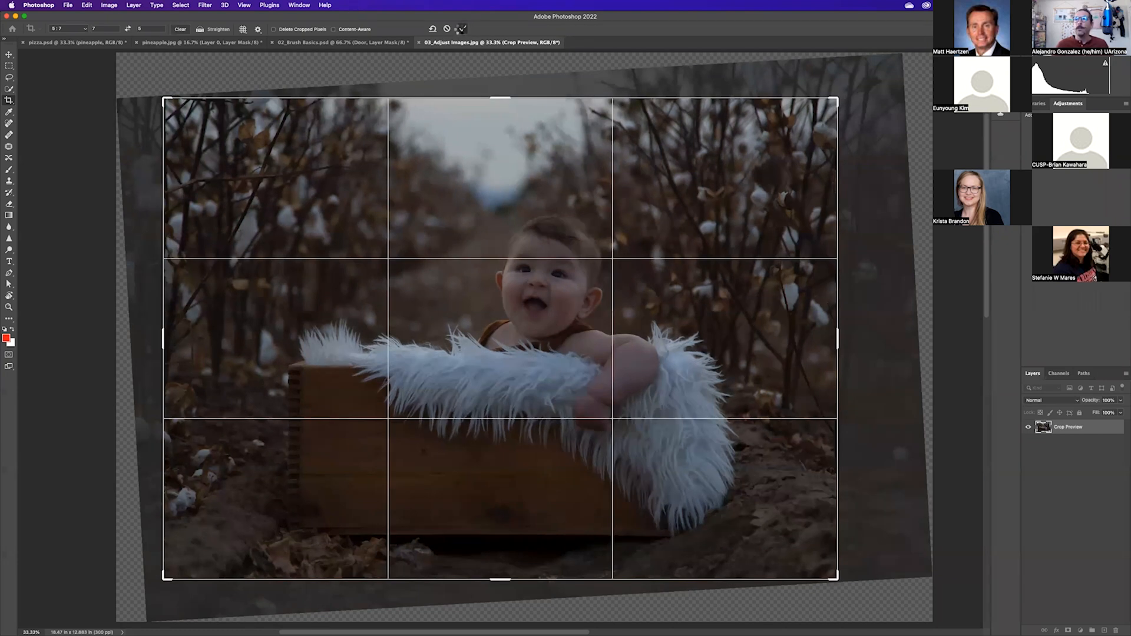
pyautogui.click(461, 29)
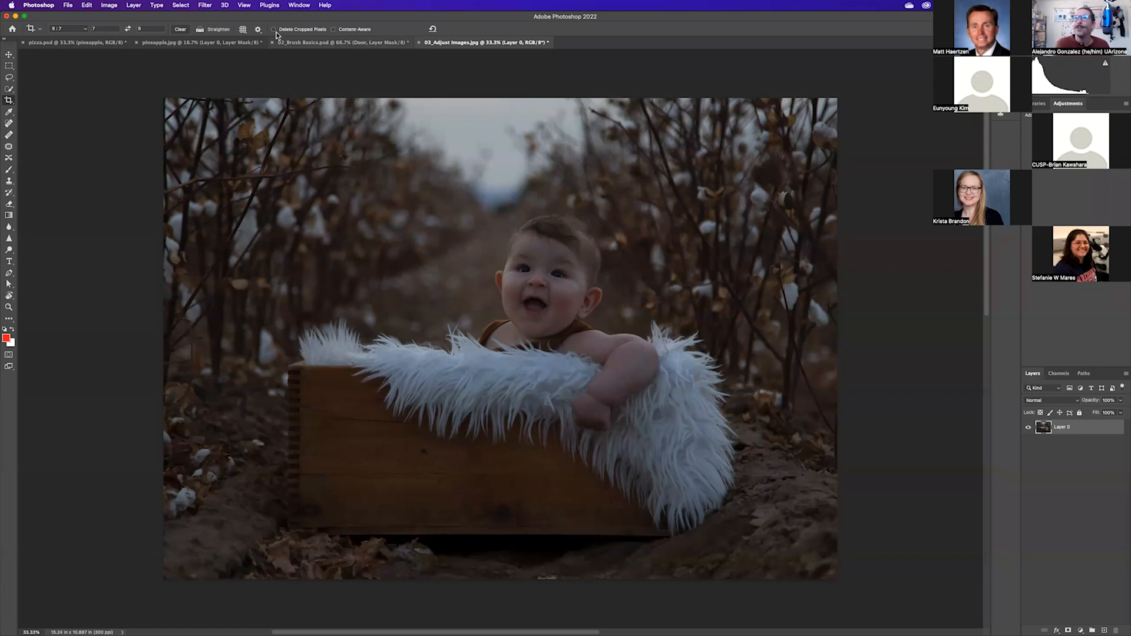
pyautogui.click(118, 5)
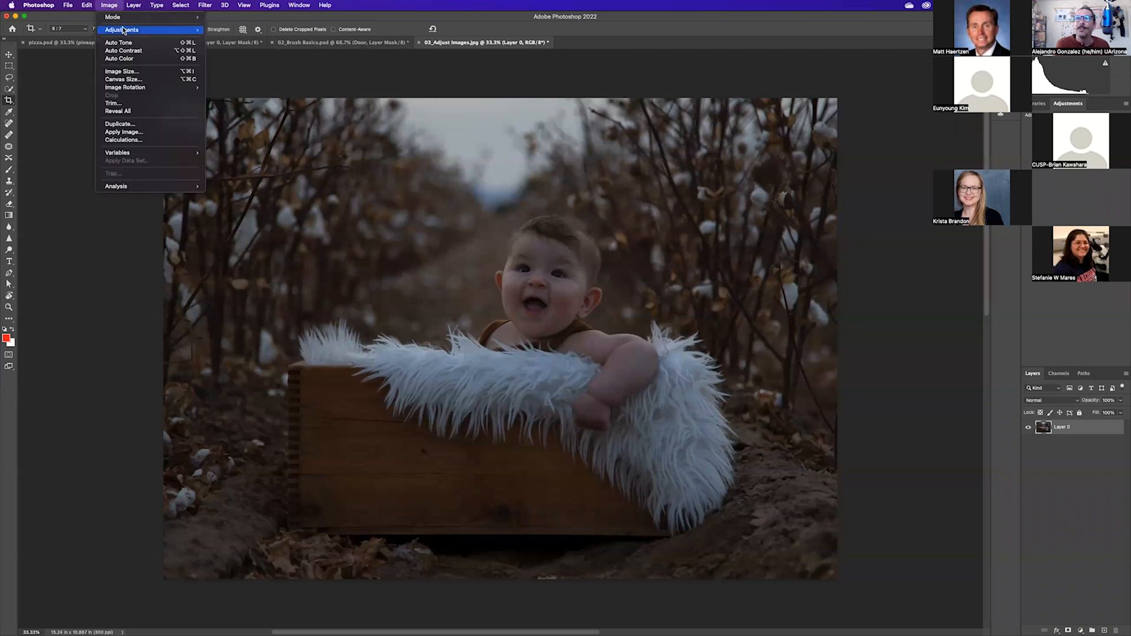
pyautogui.moveTo(163, 31)
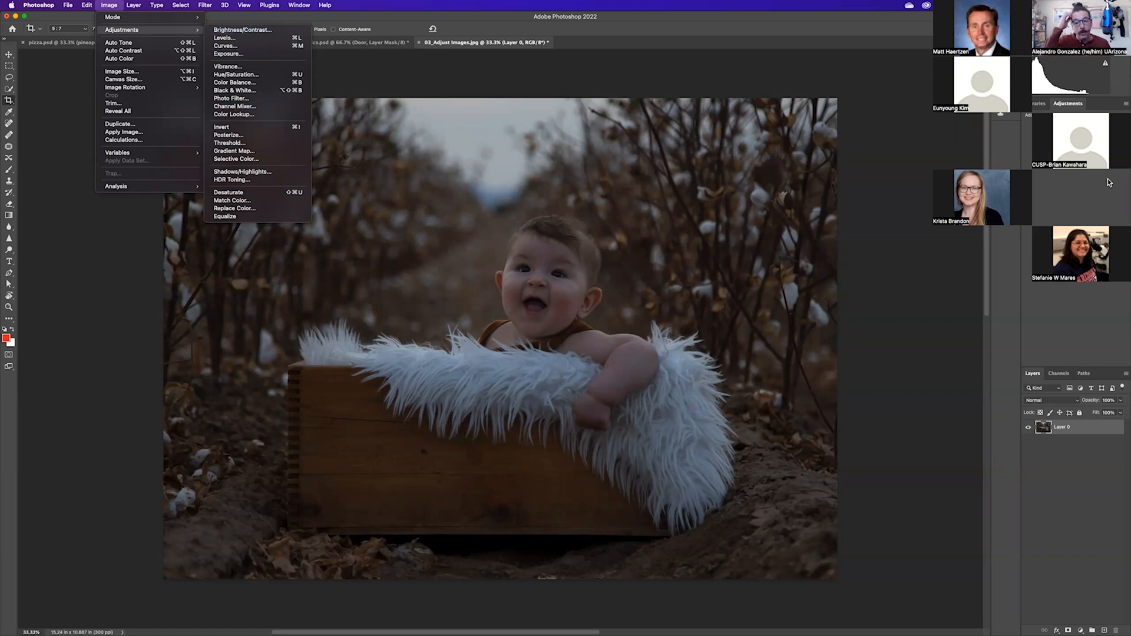
pyautogui.click(103, 7)
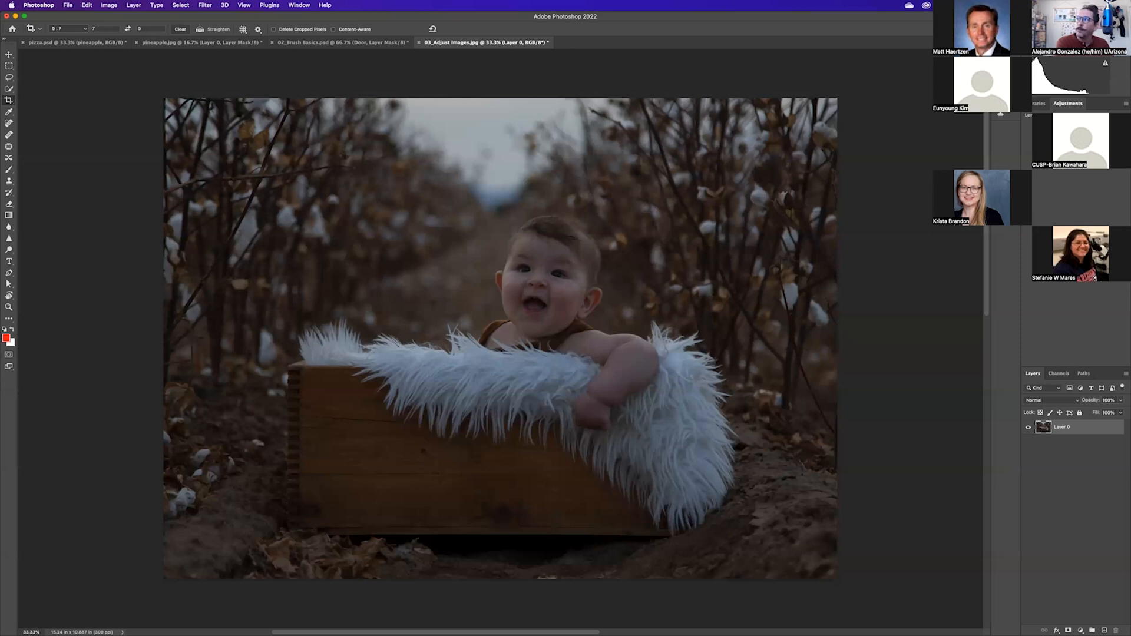
# - Add a Levels adjustment layer, brighten the photo with the white and midtone inputs, and set the black input to 14
pyautogui.click(1045, 125)
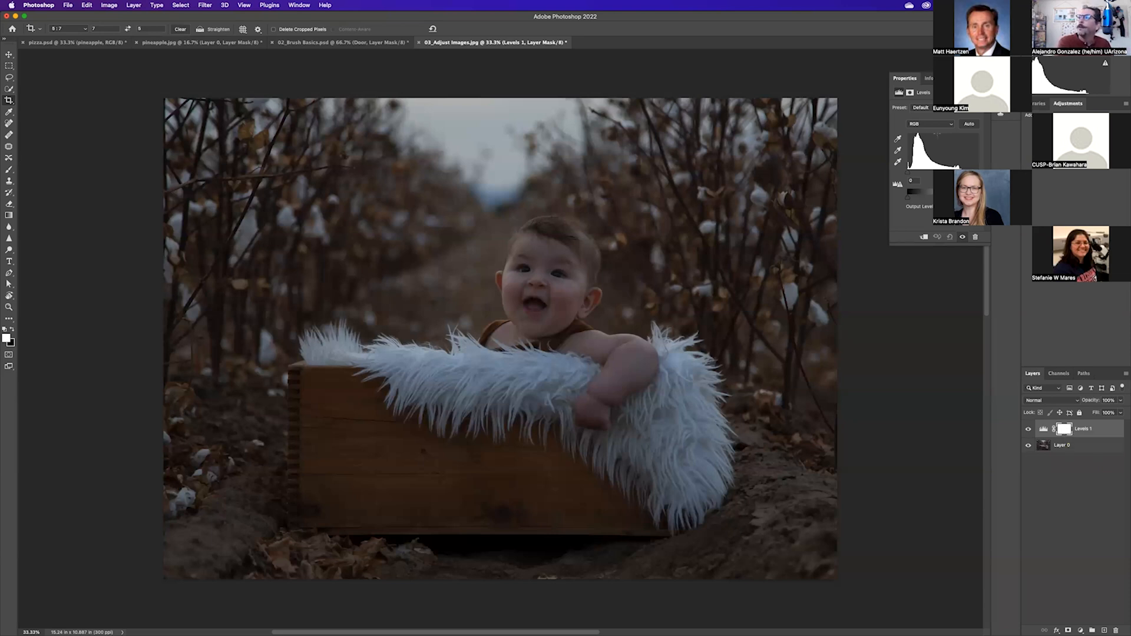
pyautogui.doubleClick(1043, 428)
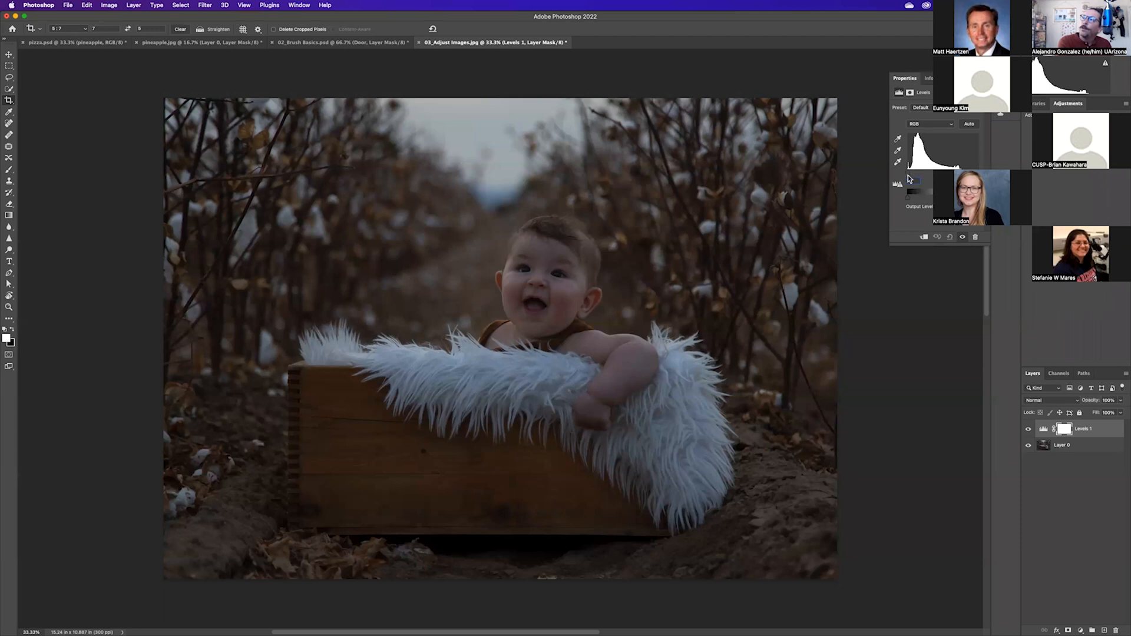
pyautogui.write('0')
pyautogui.moveTo(978, 172); pyautogui.dragTo(959, 172)
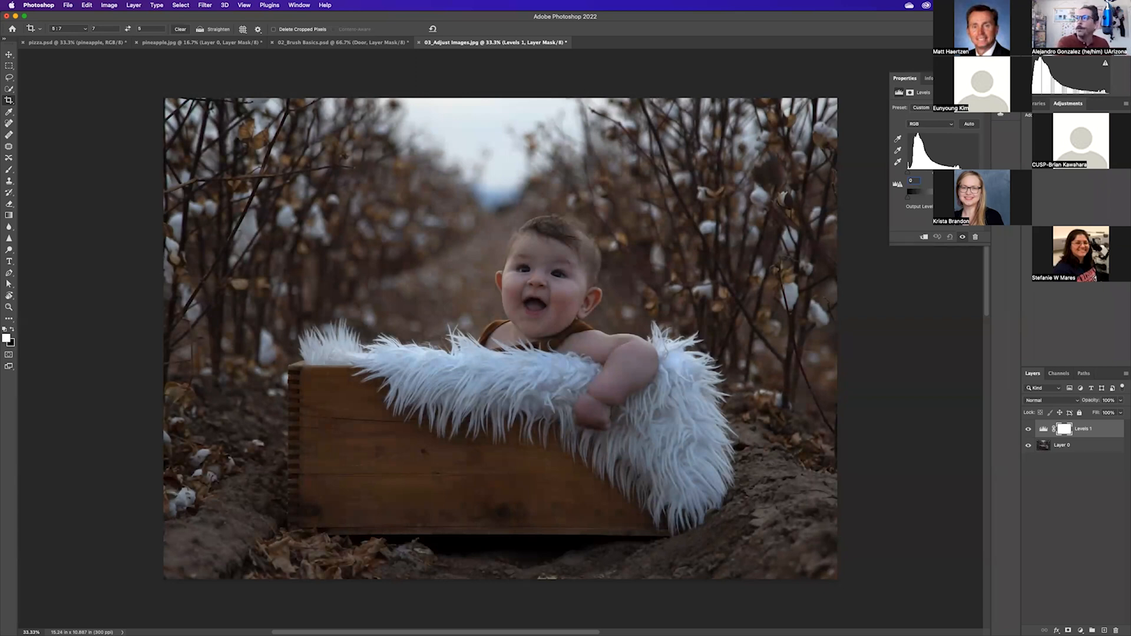
pyautogui.moveTo(960, 172); pyautogui.dragTo(979, 172)
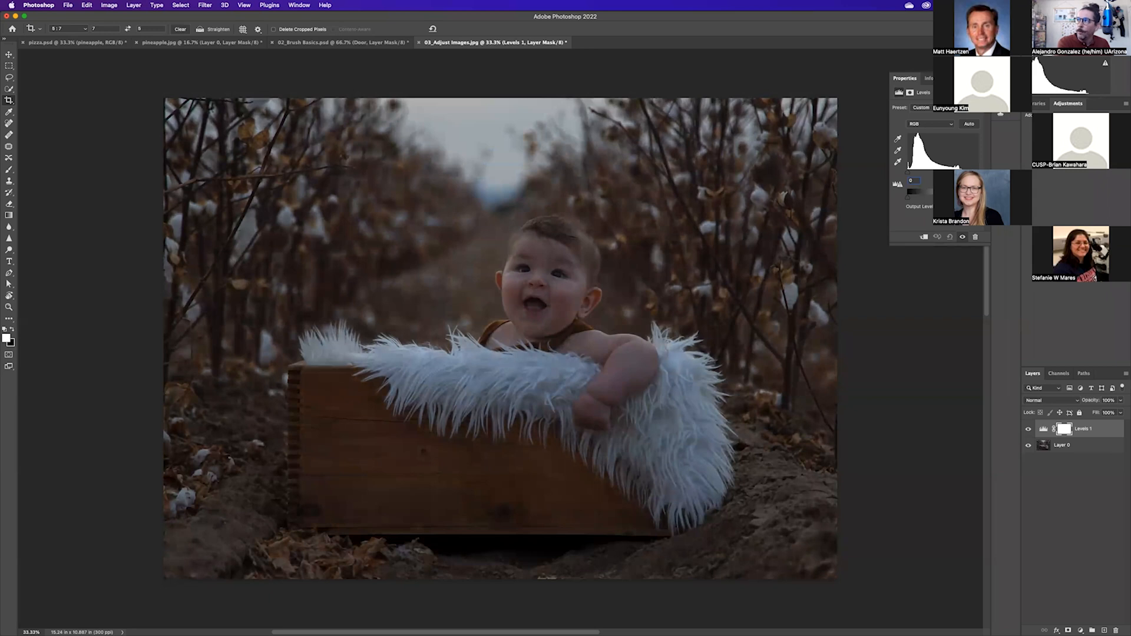
pyautogui.moveTo(978, 172); pyautogui.dragTo(929, 175)
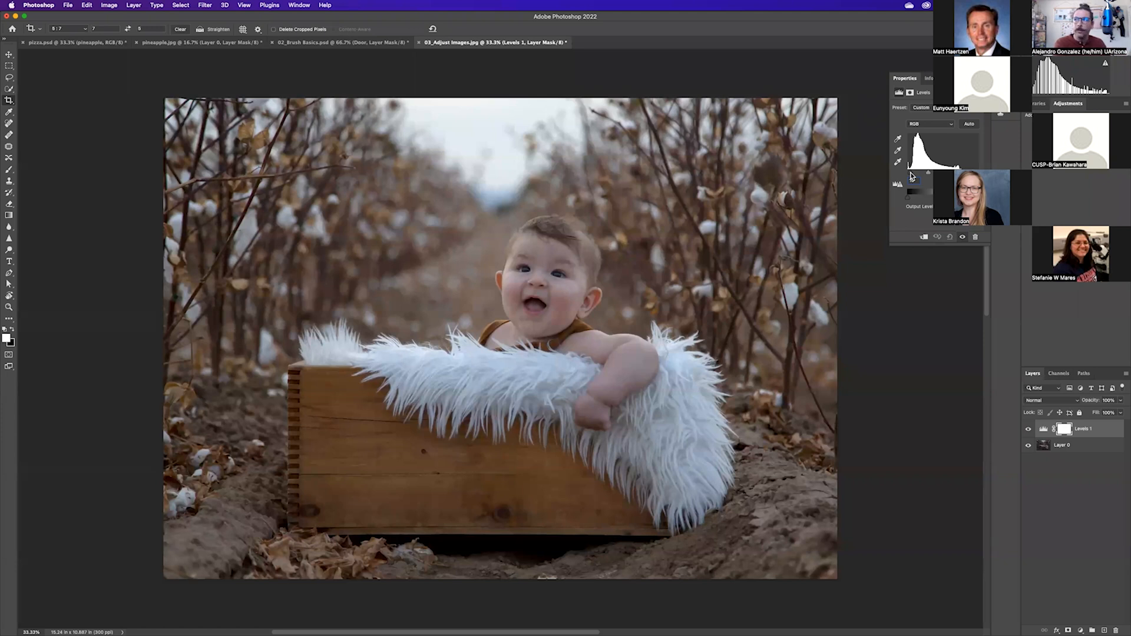
pyautogui.moveTo(927, 173); pyautogui.dragTo(925, 173)
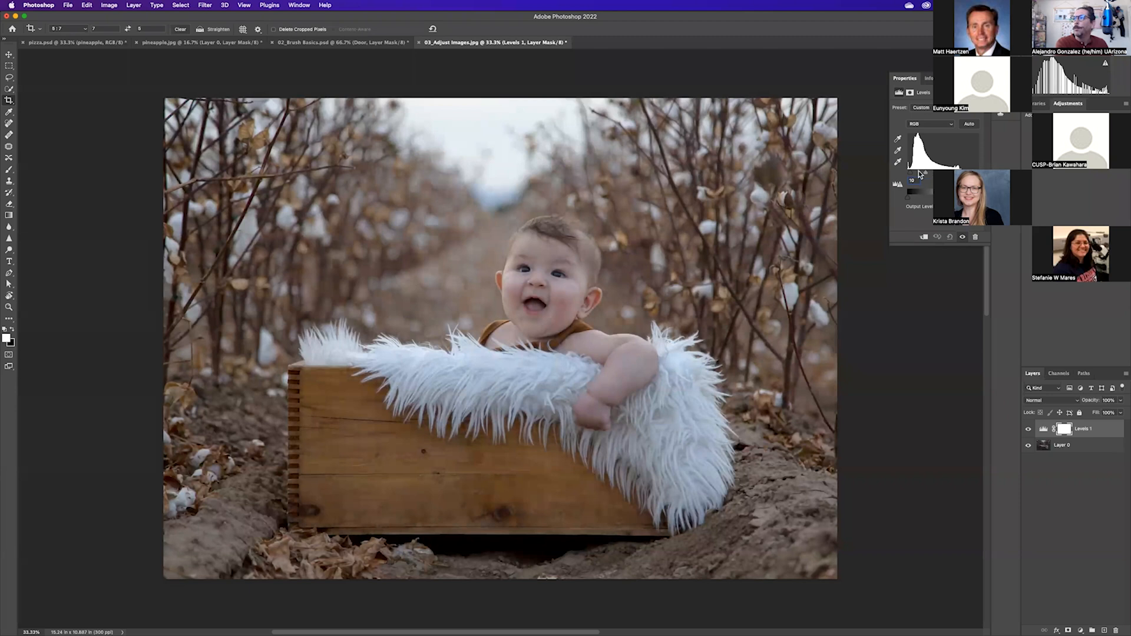
pyautogui.write('14')
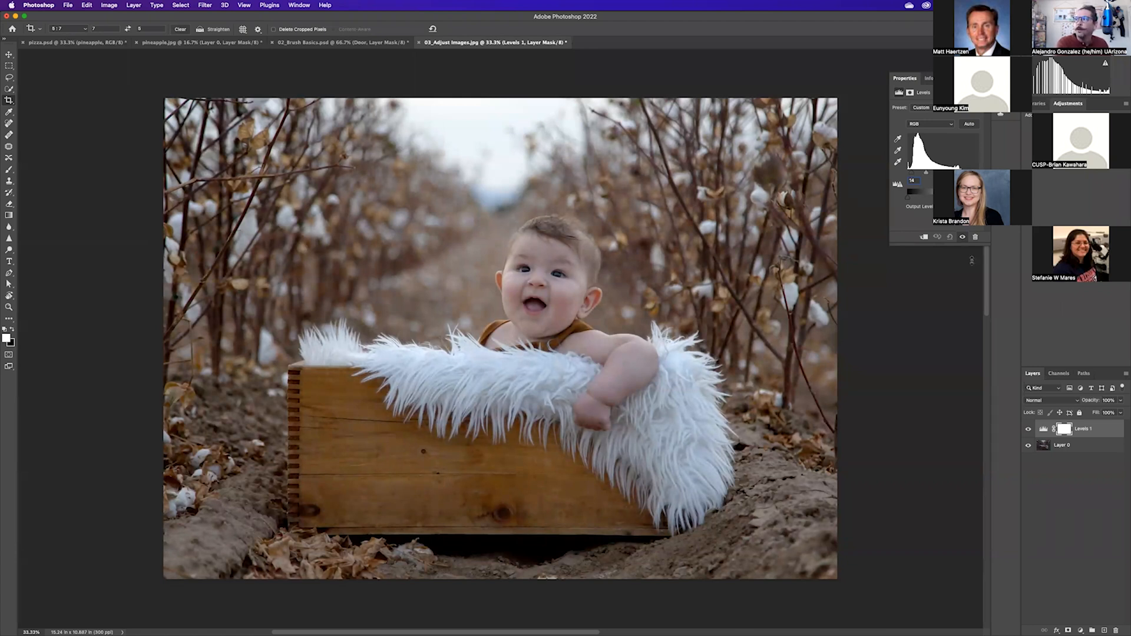
# - Compare the photo with and without the Levels layer, and try much darker midtones before restoring the brighter setting
pyautogui.click(1028, 430)
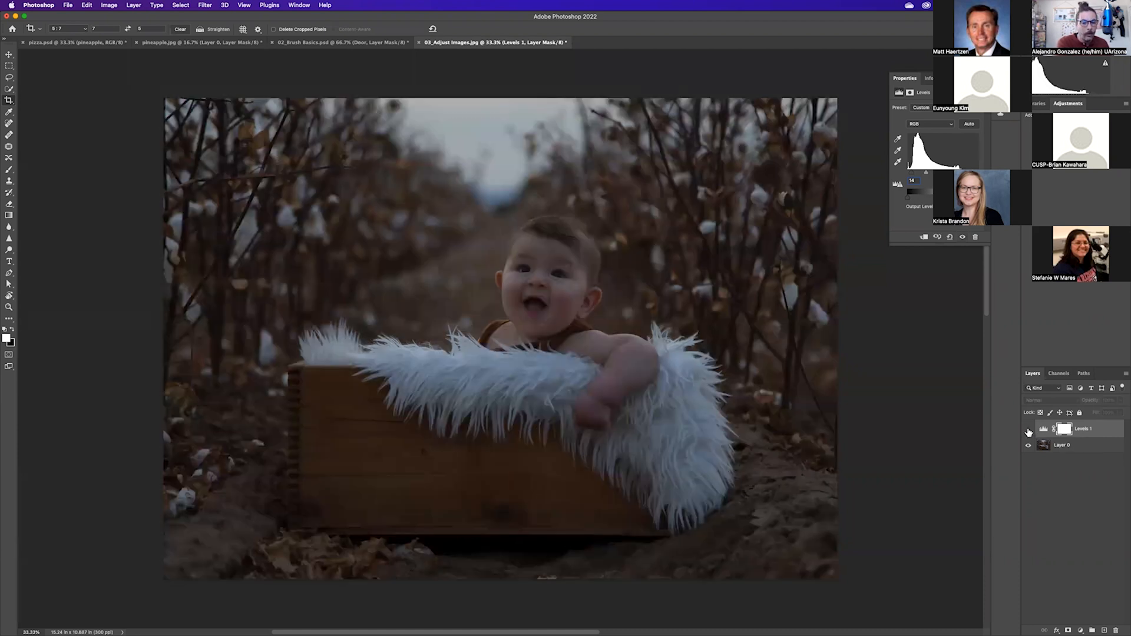
pyautogui.click(1028, 430)
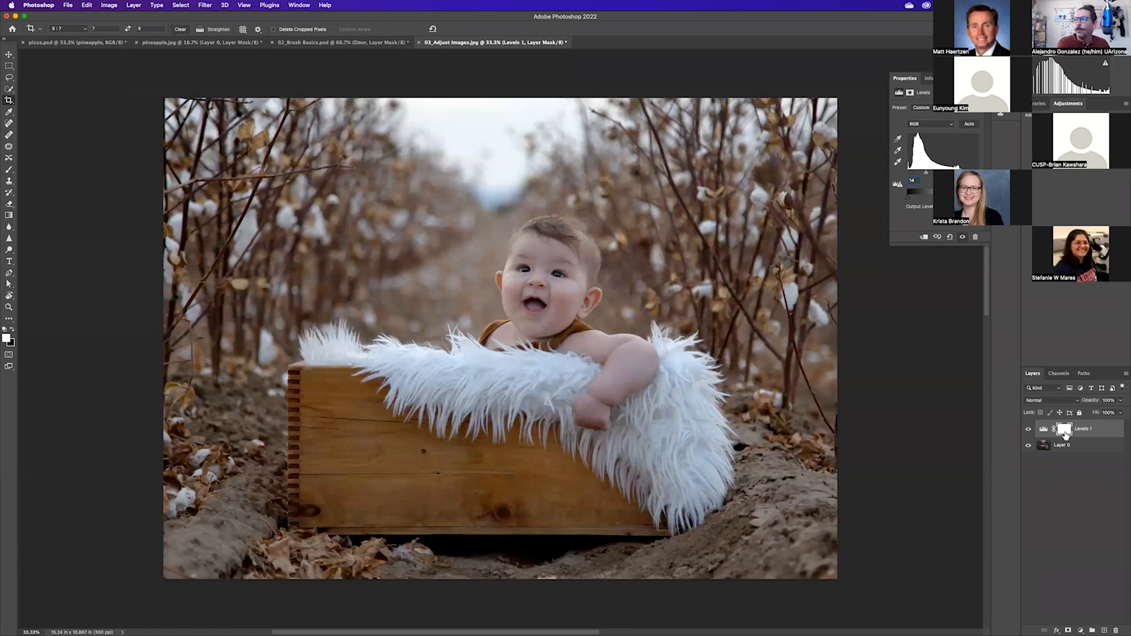
pyautogui.click(1061, 450)
pyautogui.click(1044, 431)
pyautogui.moveTo(926, 171); pyautogui.dragTo(950, 172)
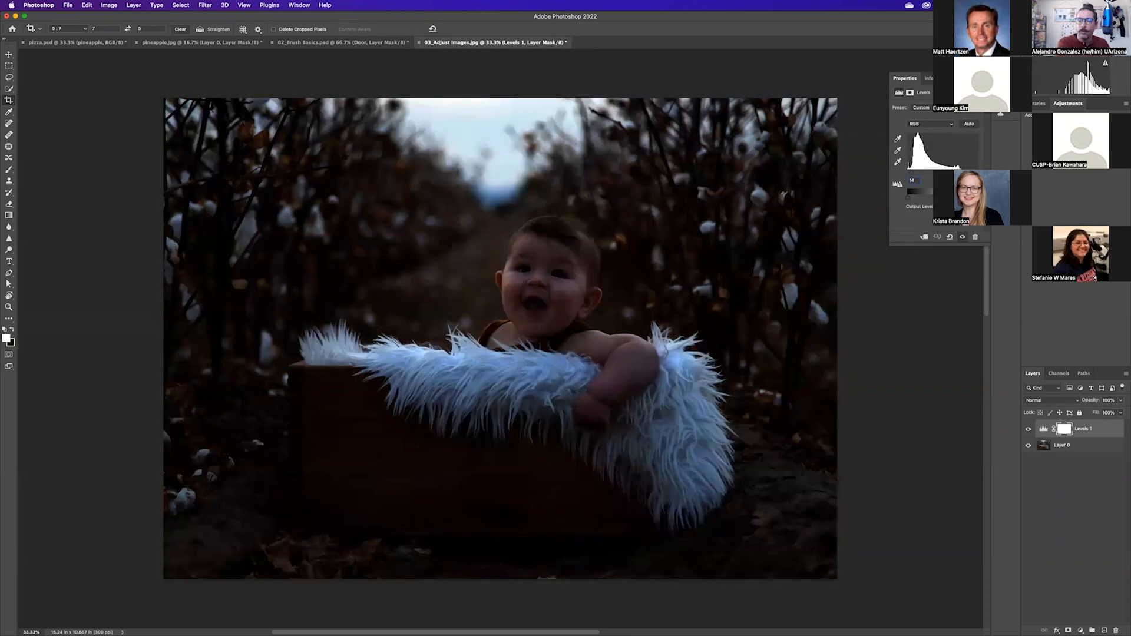
pyautogui.click(961, 235)
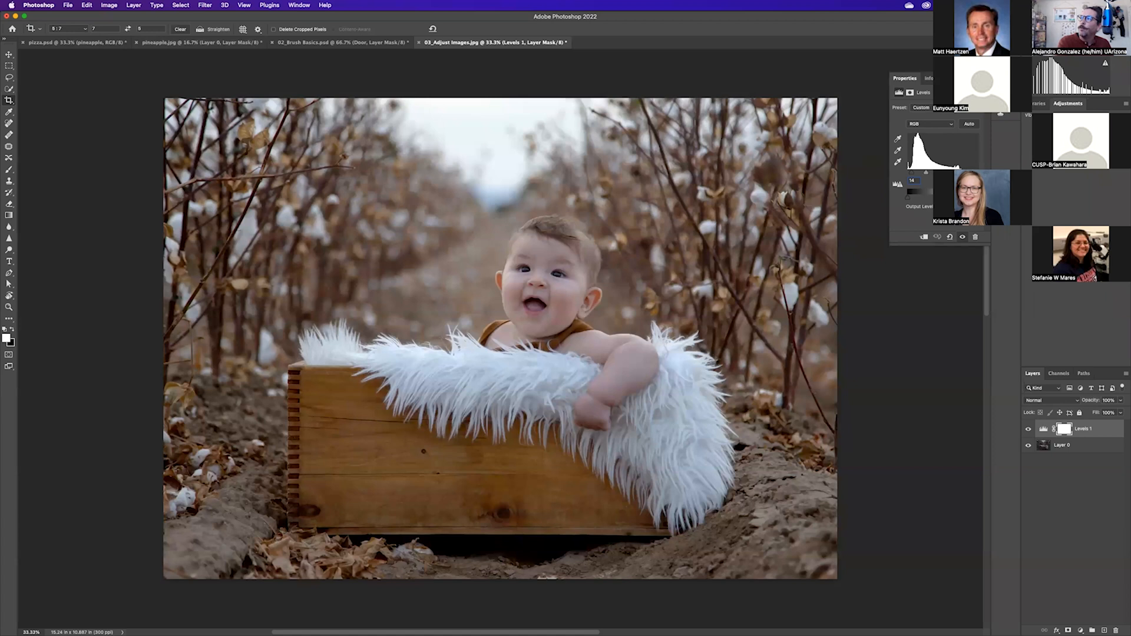
# - Add a Vibrance adjustment layer, try saturation at +100, reset it to 0, and raise the vibrance moderately instead
pyautogui.click(1000, 114)
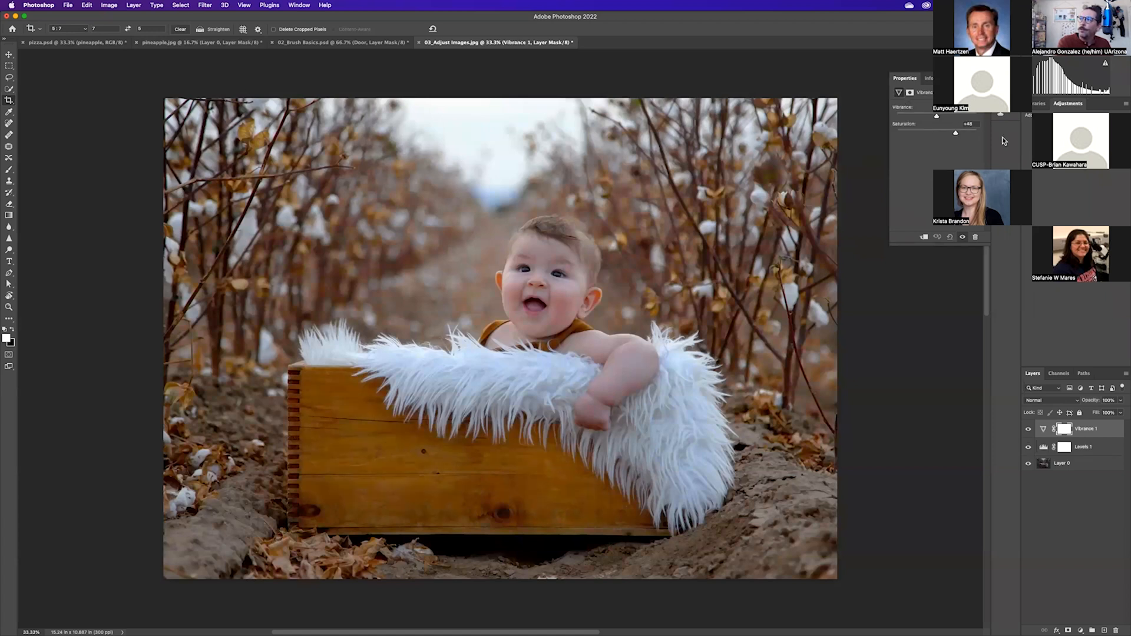
pyautogui.moveTo(937, 134); pyautogui.dragTo(1025, 144)
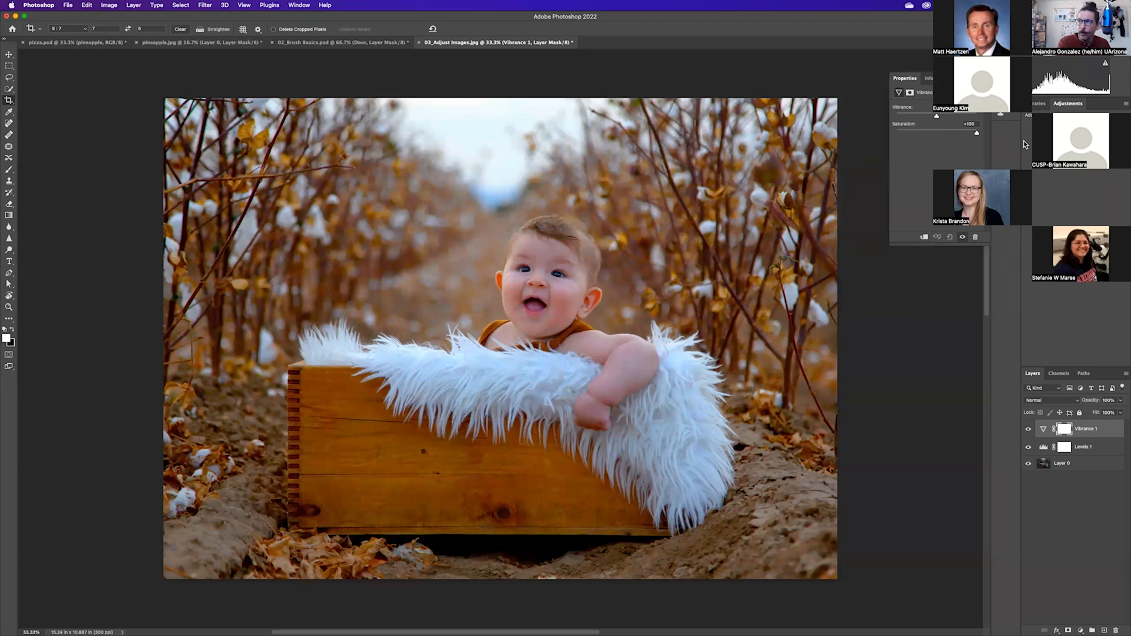
pyautogui.doubleClick(904, 124)
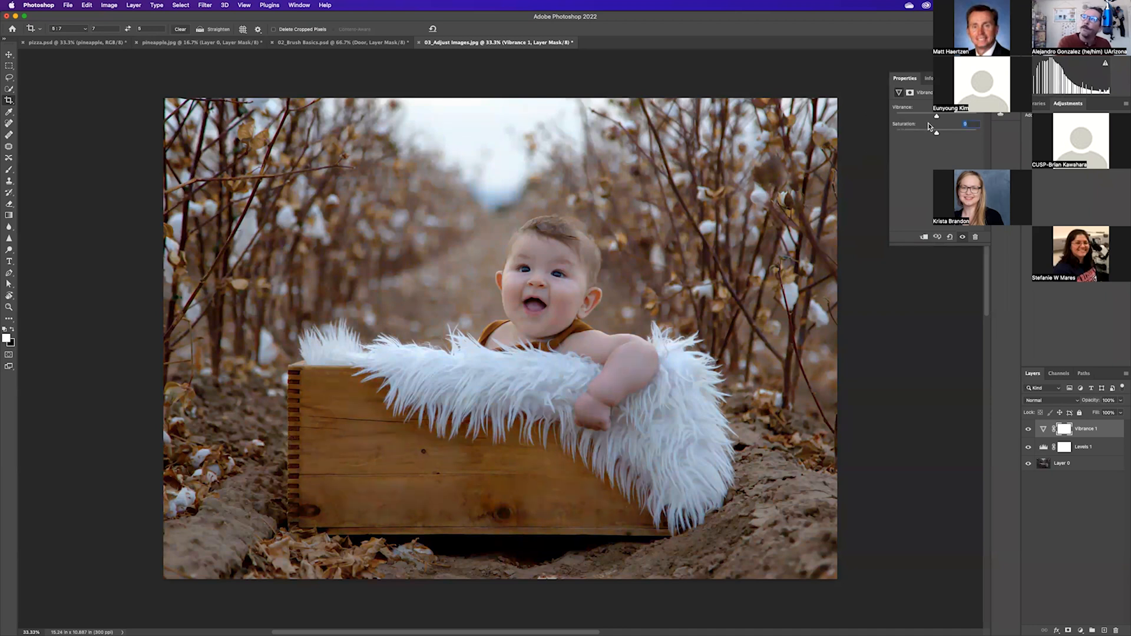
pyautogui.moveTo(939, 118); pyautogui.dragTo(953, 117)
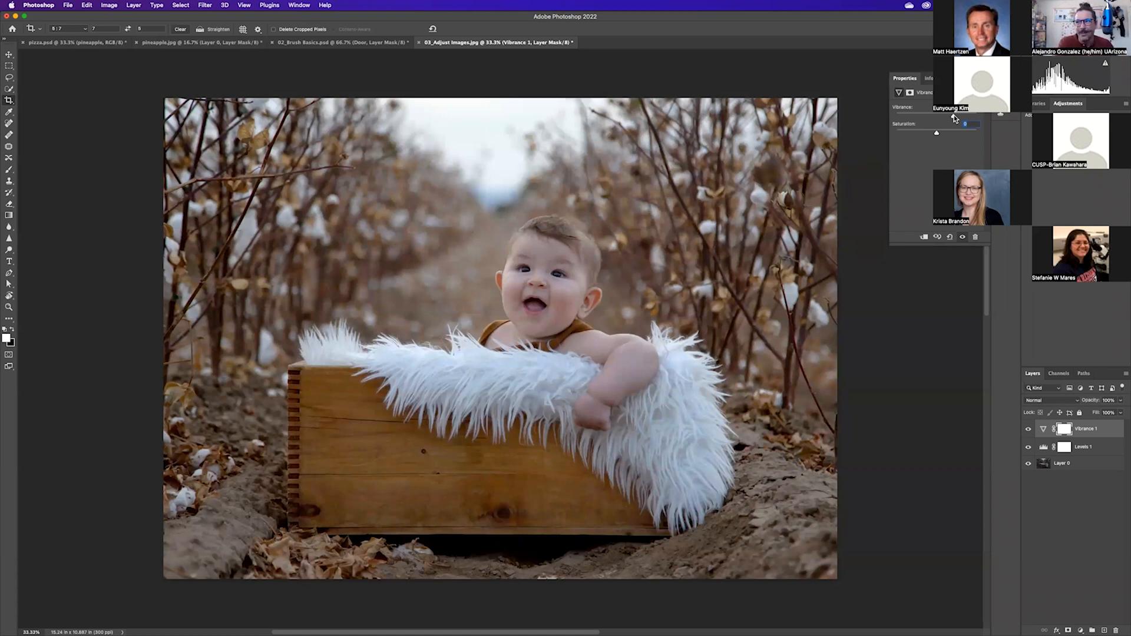
pyautogui.click(1027, 432)
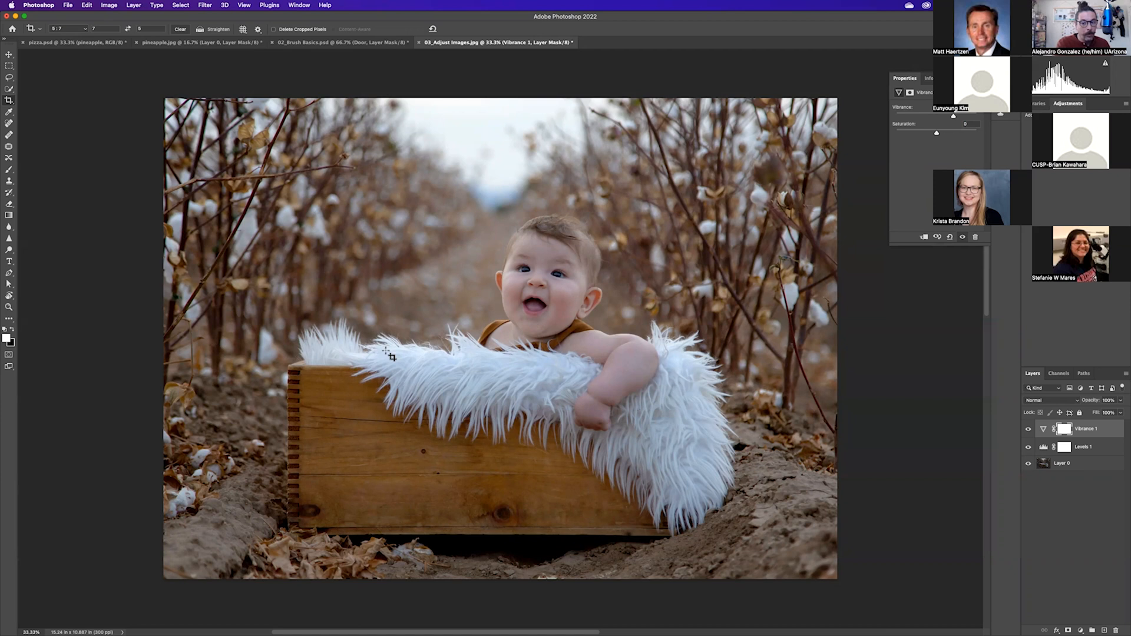
# - Save the adjusted photo in Photoshop format as perfect baby.psd in the Photoshop Intro folder
pyautogui.click(68, 5)
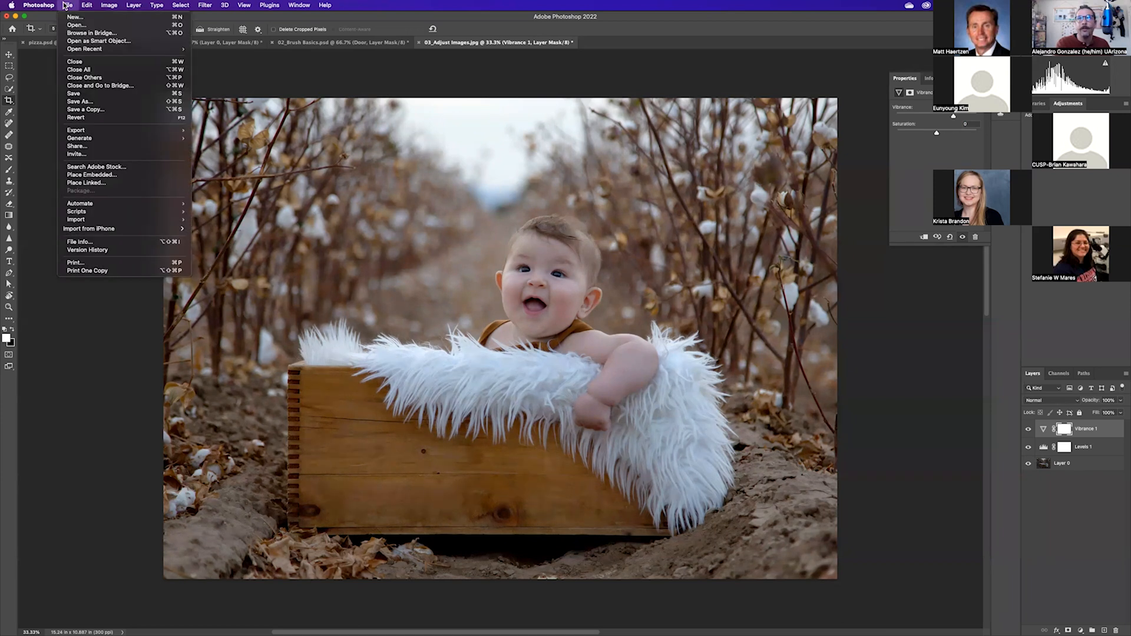
pyautogui.click(88, 93)
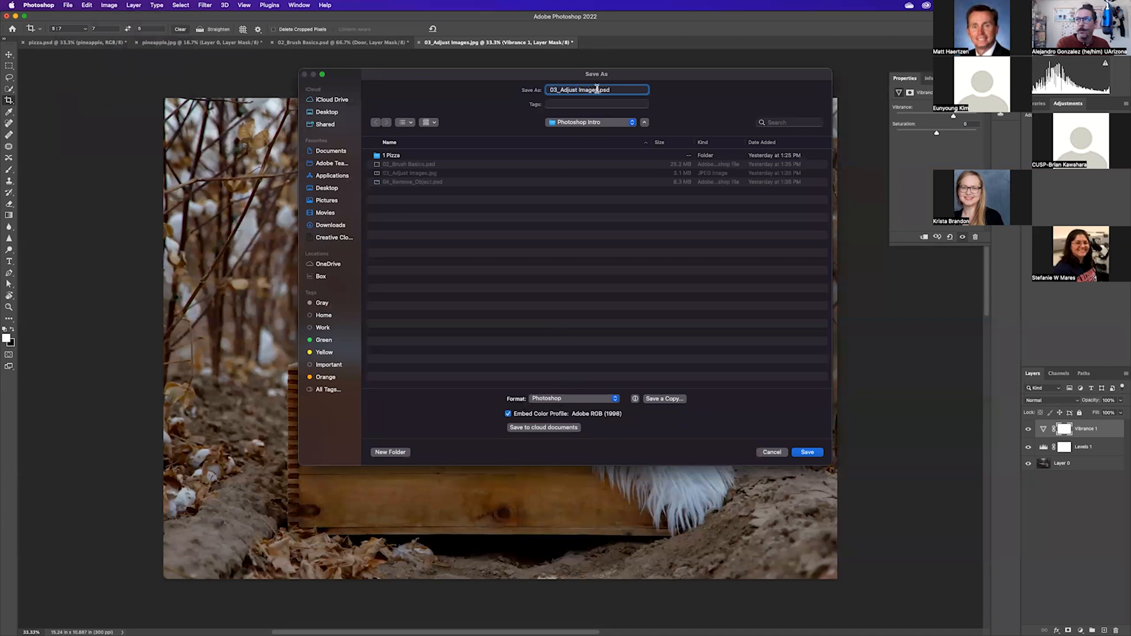
pyautogui.write('perfect baby')
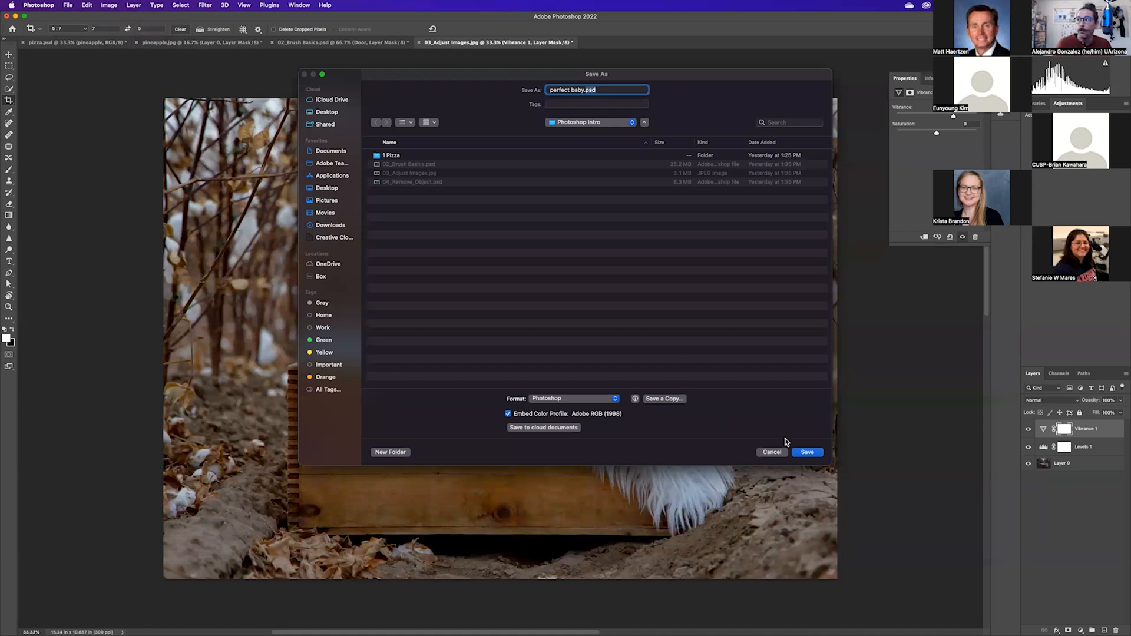
pyautogui.click(804, 452)
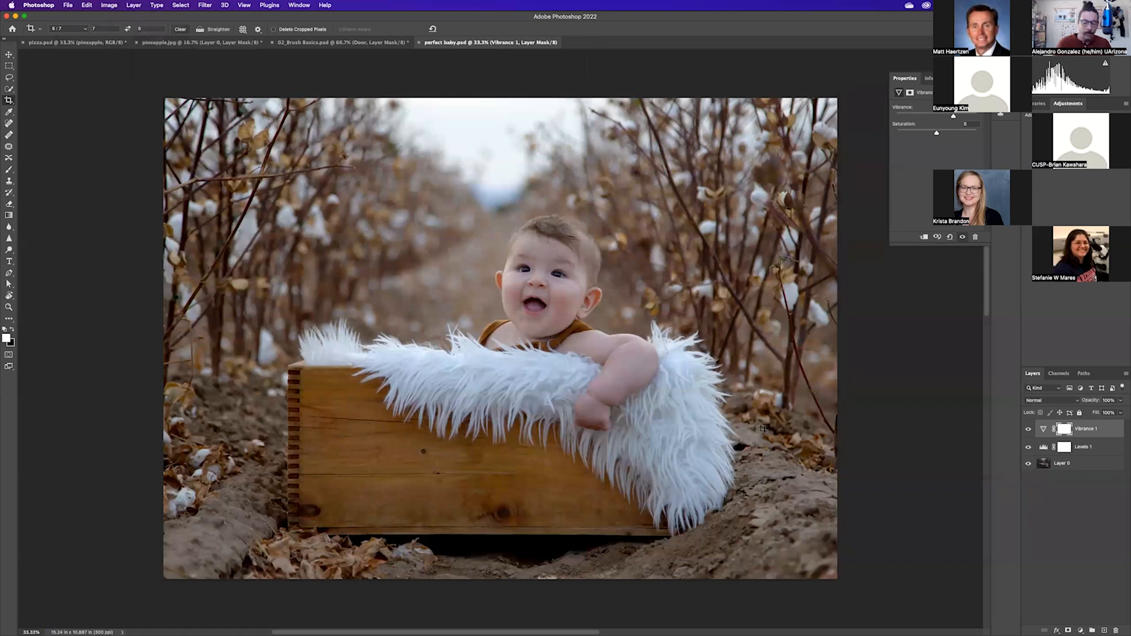
# - Switch to Finder and compare the file size of perfect baby.psd with that of 03_Adjust Images.jpg
pyautogui.press('super+Tab')
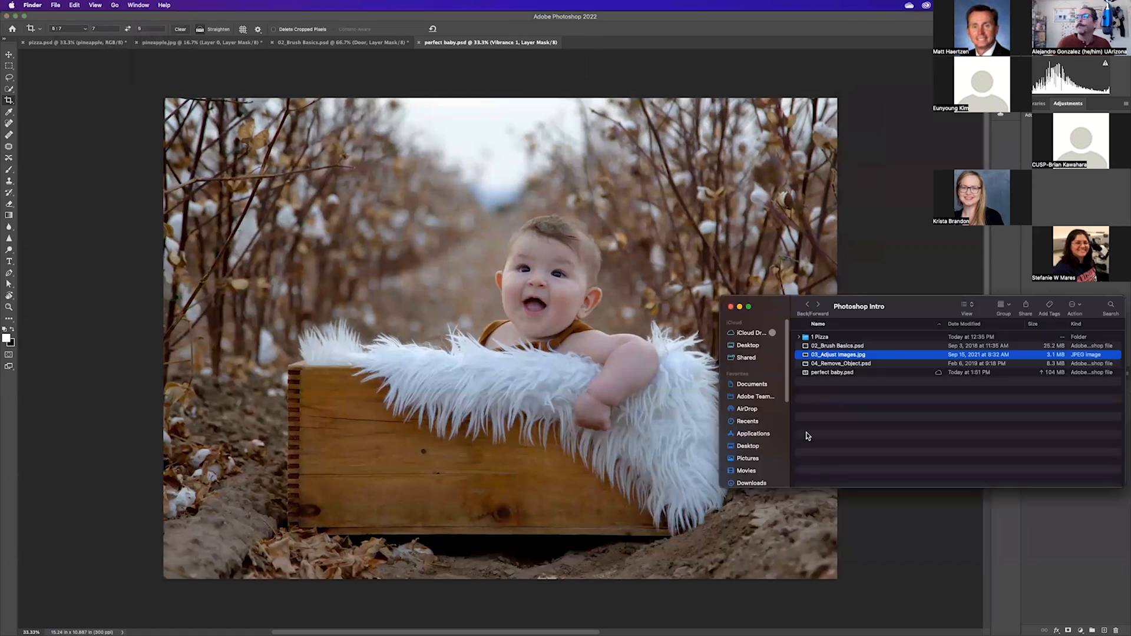
pyautogui.moveTo(776, 307); pyautogui.dragTo(527, 276)
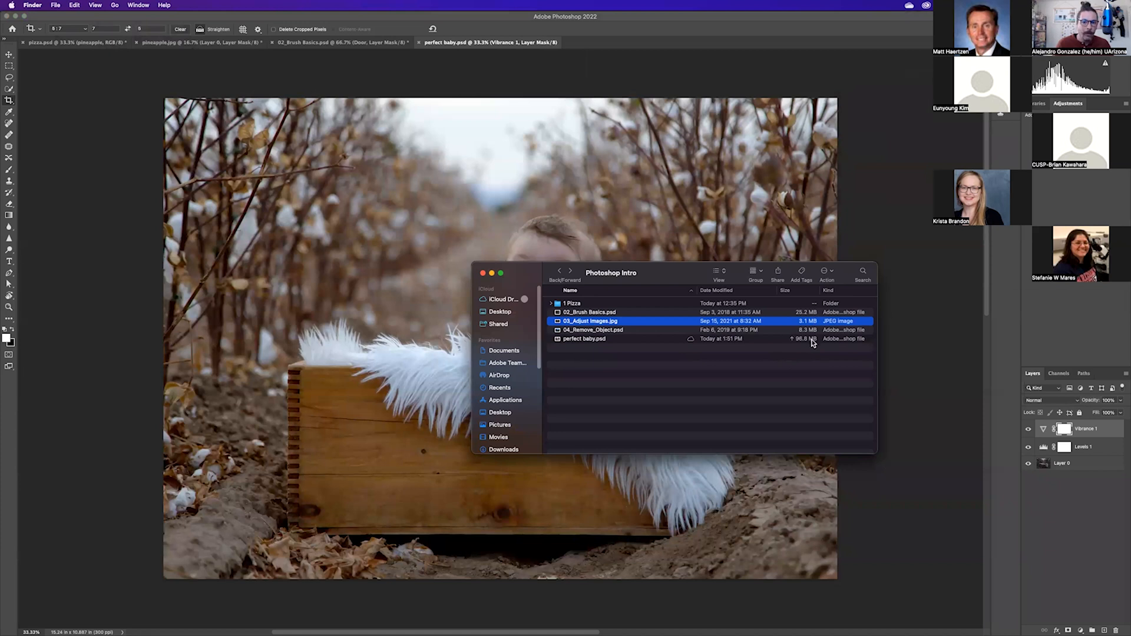
# - Export the adjusted photo in JPG format as perfect baby.jpg into the Photoshop Intro folder
pyautogui.click(424, 64)
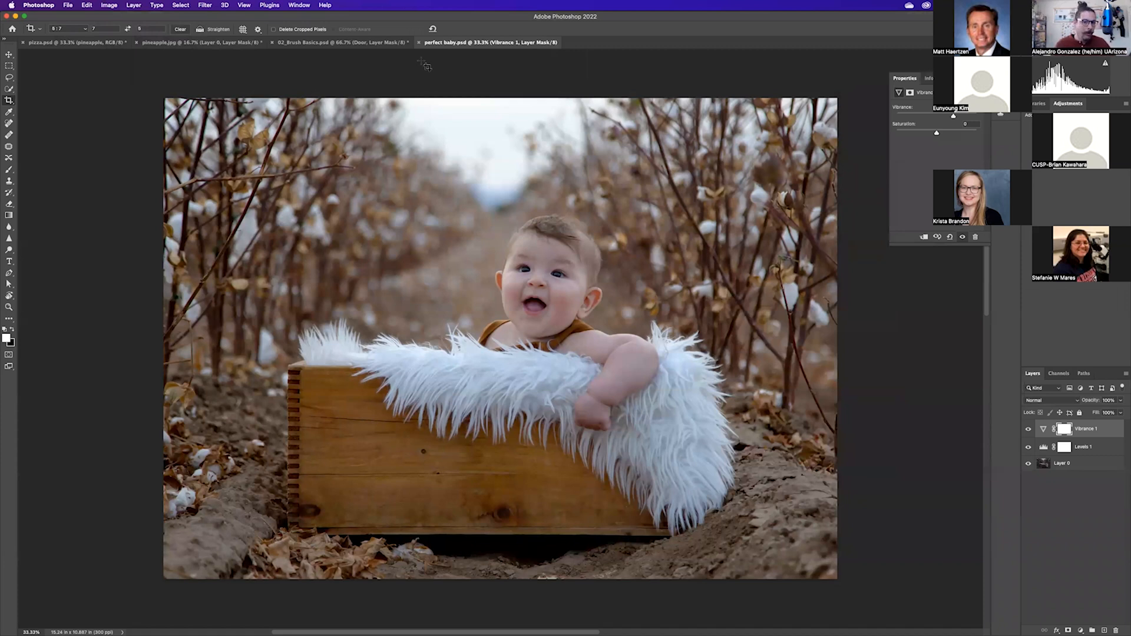
pyautogui.click(63, 6)
pyautogui.moveTo(96, 130)
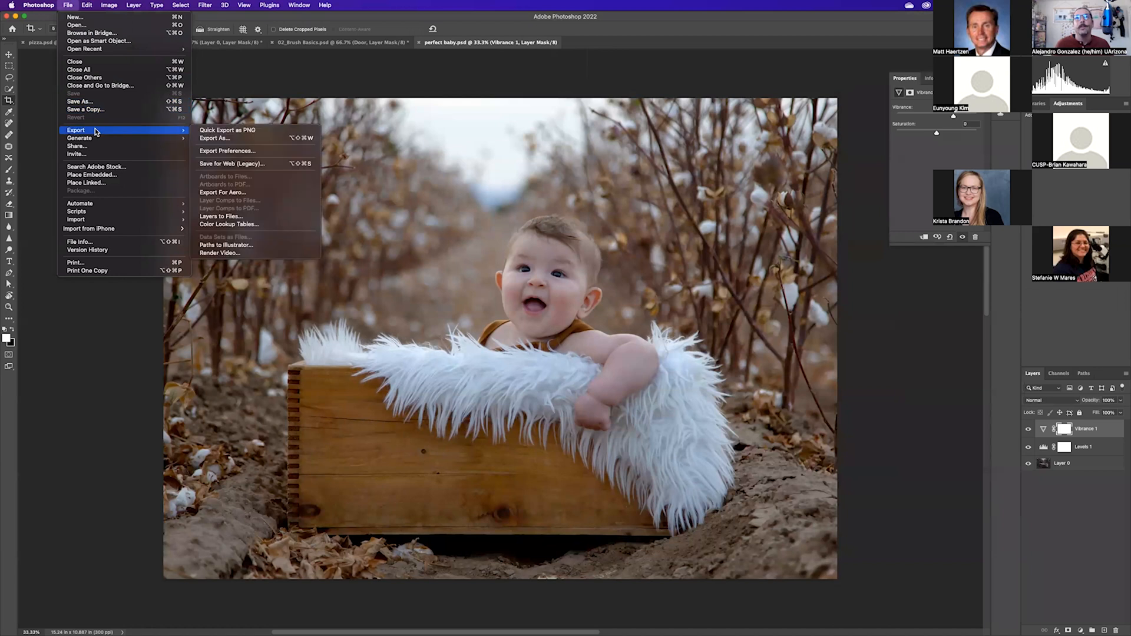
pyautogui.click(236, 139)
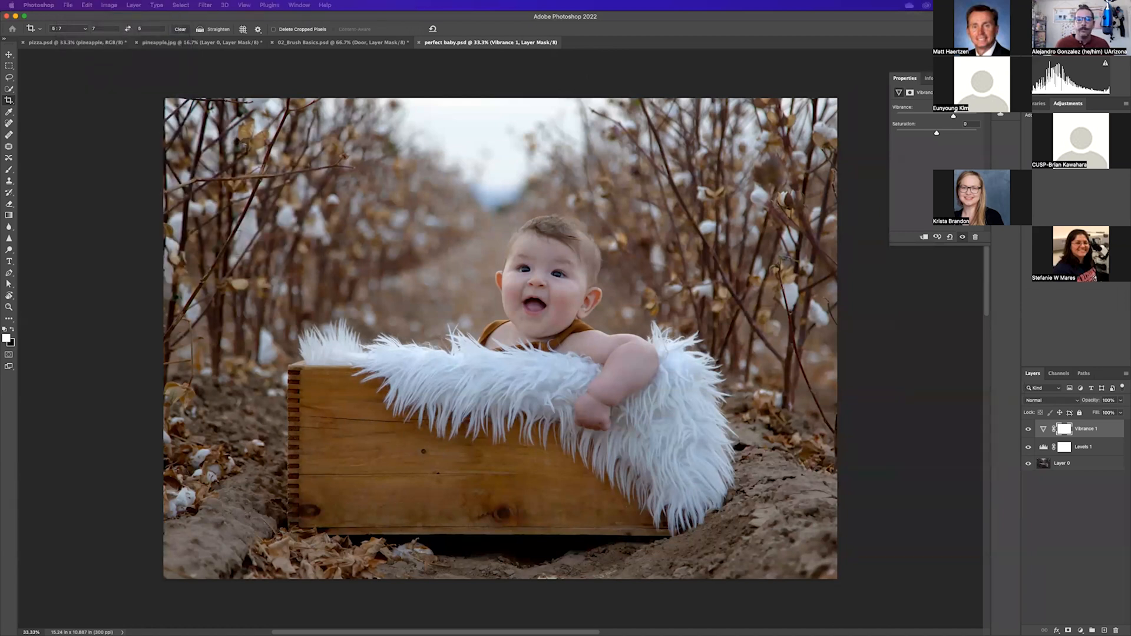
pyautogui.moveTo(416, 635); pyautogui.dragTo(384, 121)
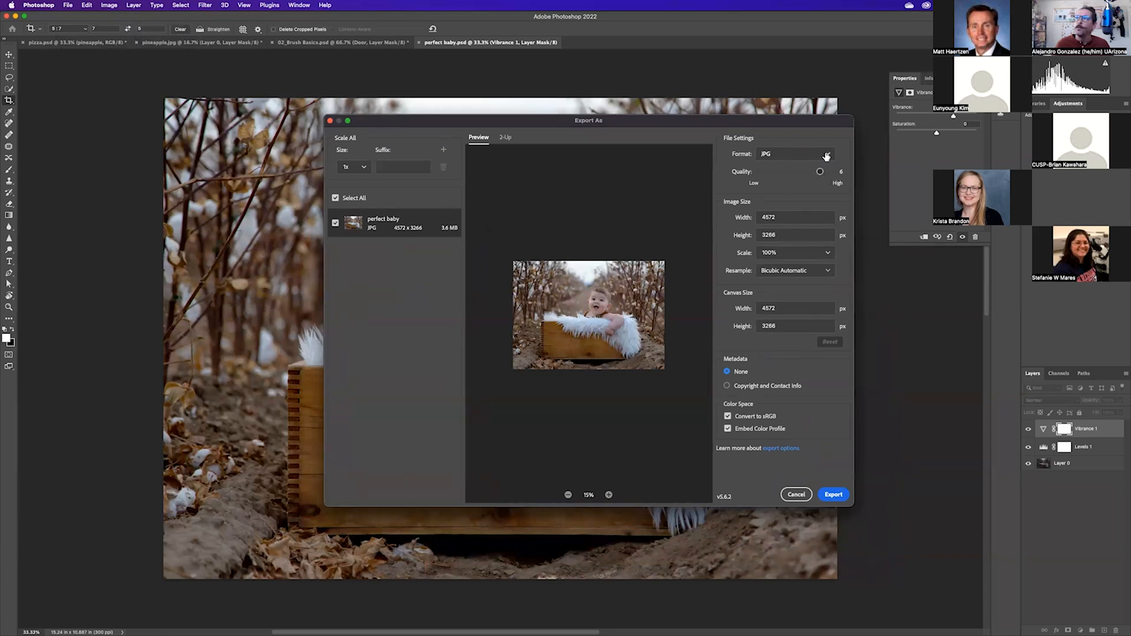
pyautogui.click(806, 155)
pyautogui.click(806, 154)
pyautogui.click(833, 495)
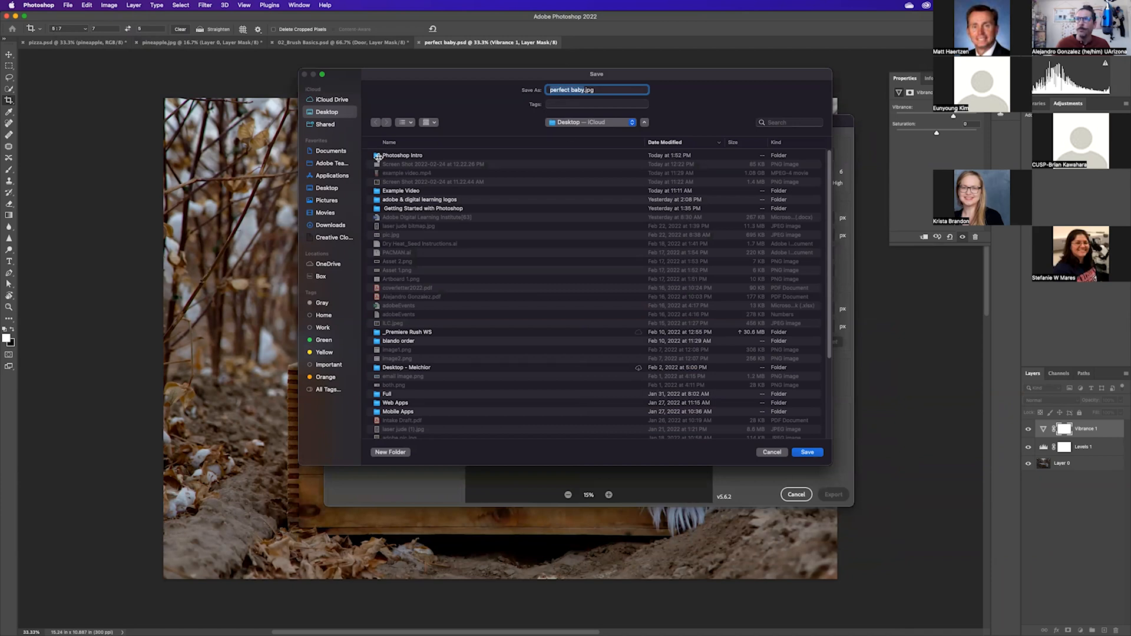
pyautogui.doubleClick(388, 156)
pyautogui.click(801, 453)
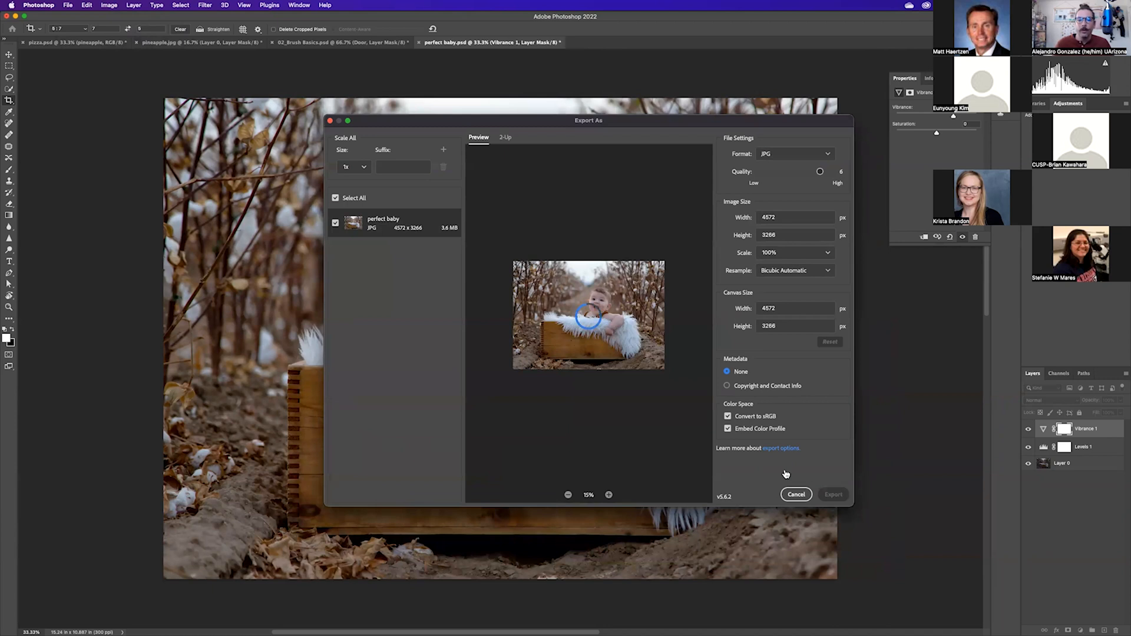
# - Switch to Finder, compare the file sizes of perfect baby.jpg and perfect baby.psd, and preview both images
pyautogui.press('super+Tab')
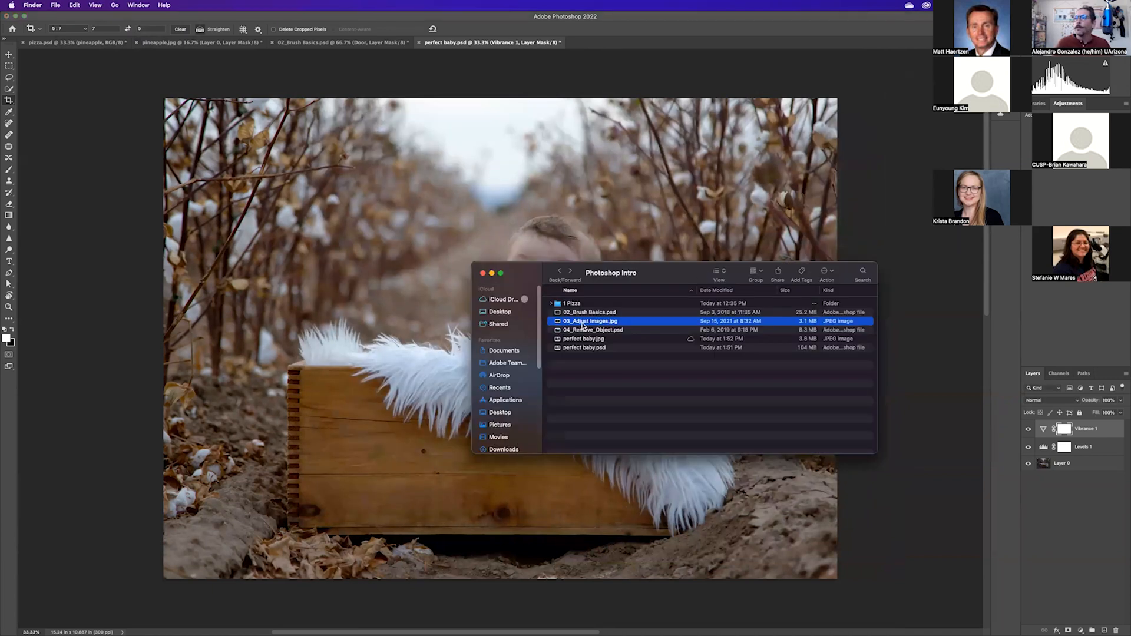
pyautogui.click(594, 341)
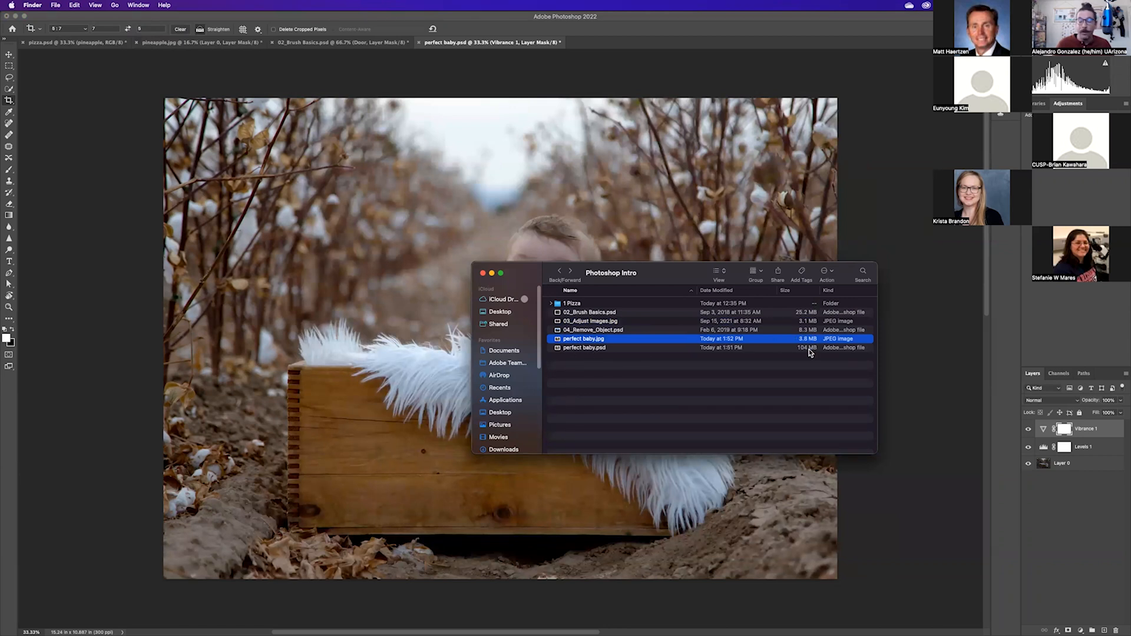
pyautogui.click(577, 349)
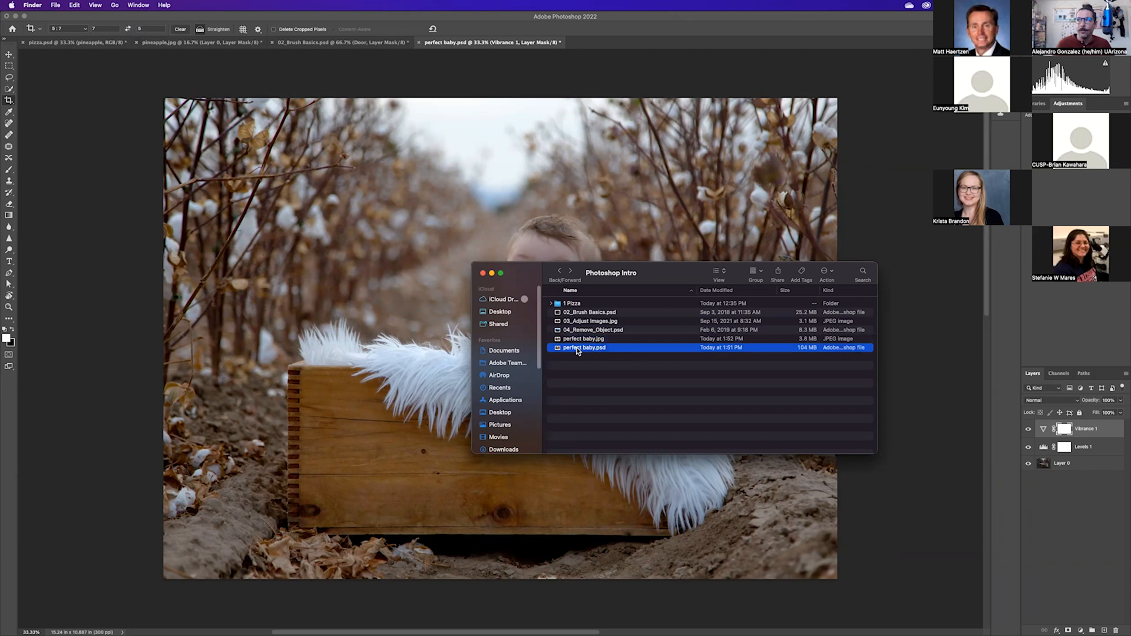
pyautogui.press('space')
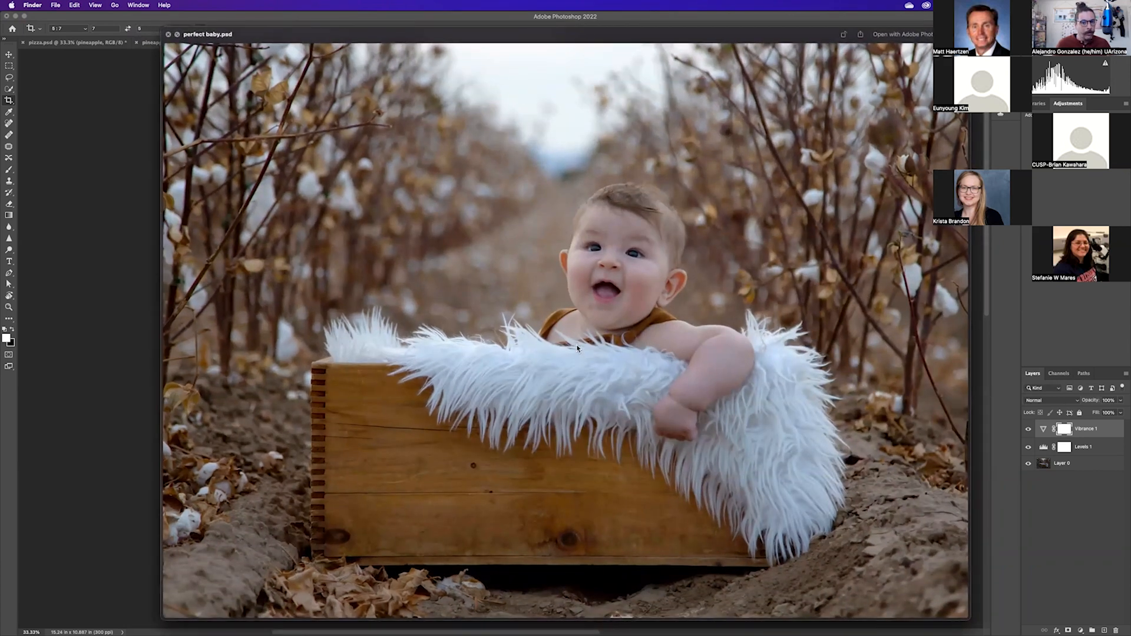
pyautogui.press('space')
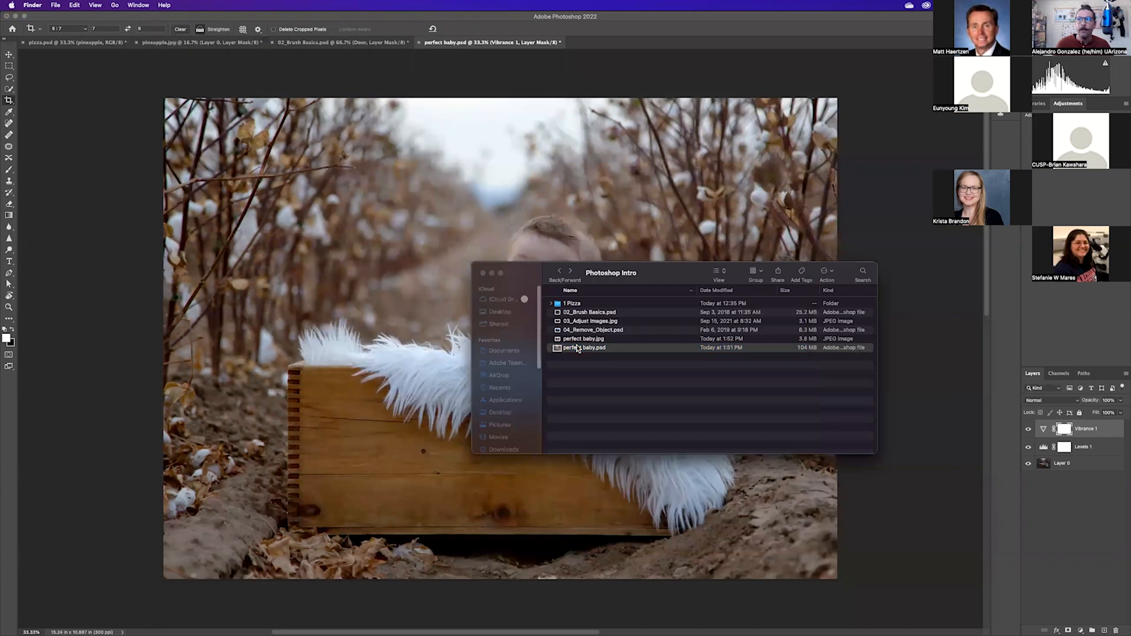
pyautogui.click(570, 339)
pyautogui.press('space')
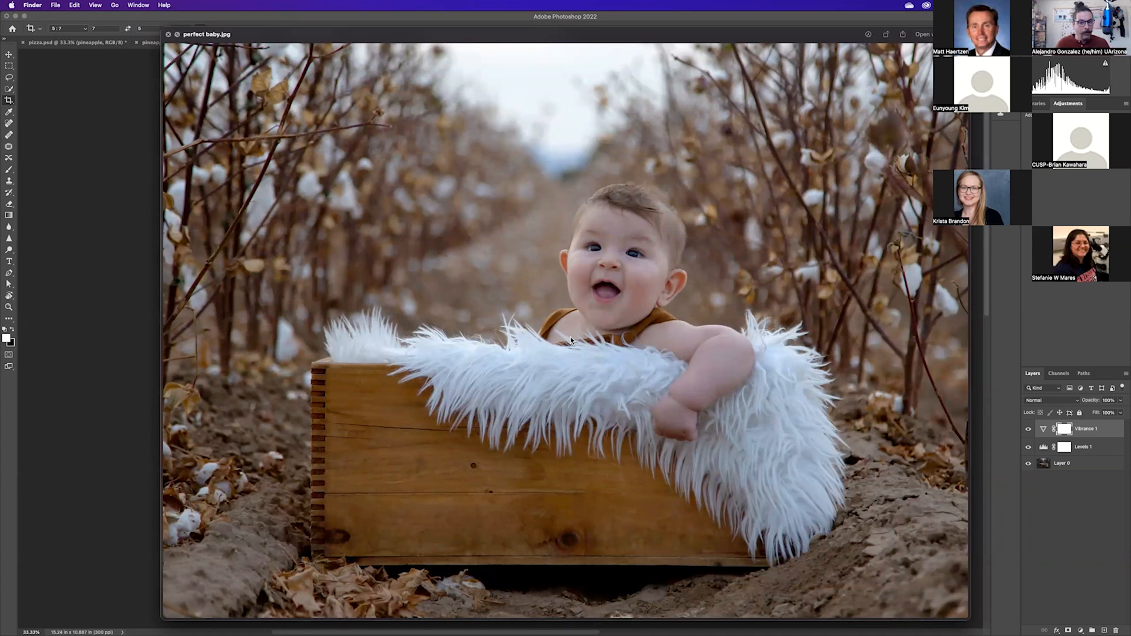
pyautogui.press('space')
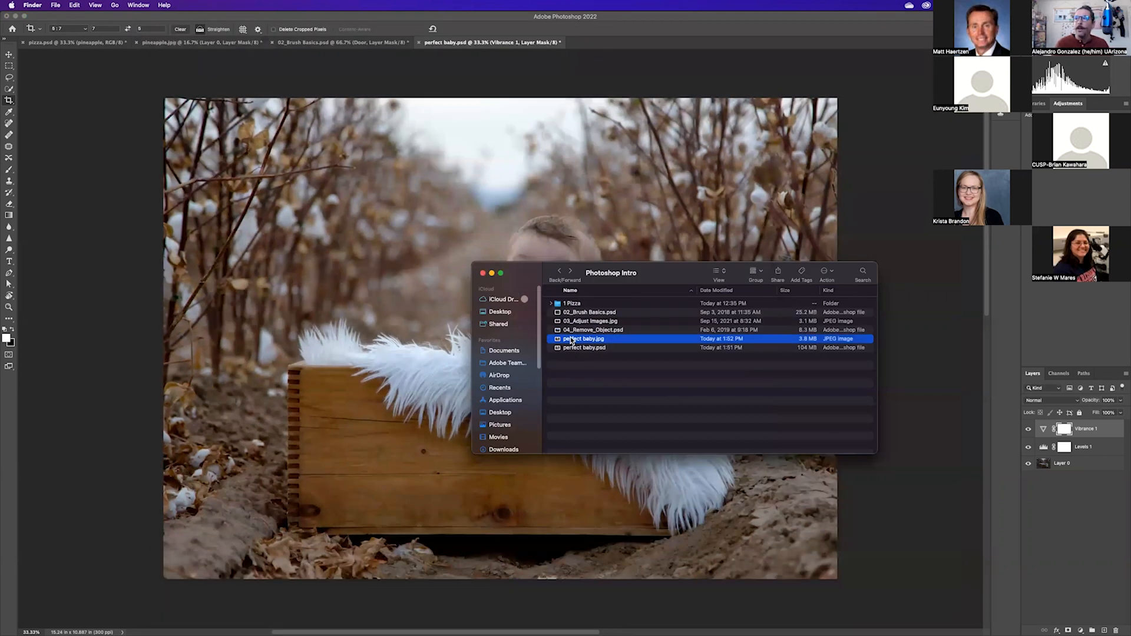
# - Back in Photoshop, remove the small round knot in the box's upper board from Layer 0 with a size 40 Spot Healing Brush
pyautogui.click(100, 103)
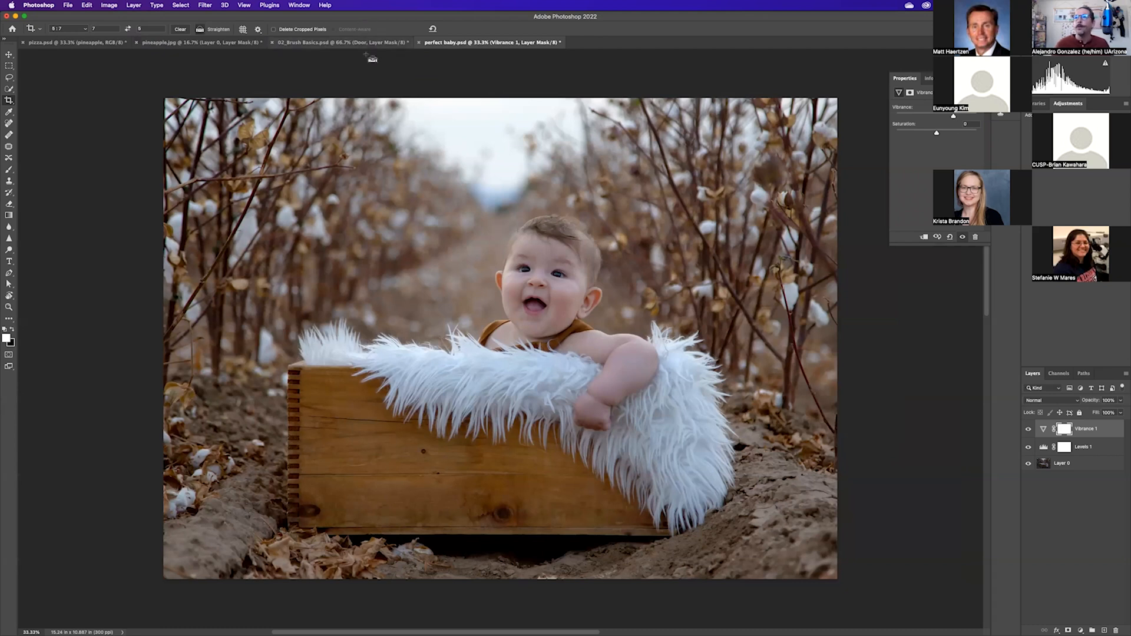
pyautogui.press('super+plus')
pyautogui.press('super+plus')
pyautogui.press('super+plus')
pyautogui.moveTo(324, 530); pyautogui.dragTo(416, 161)
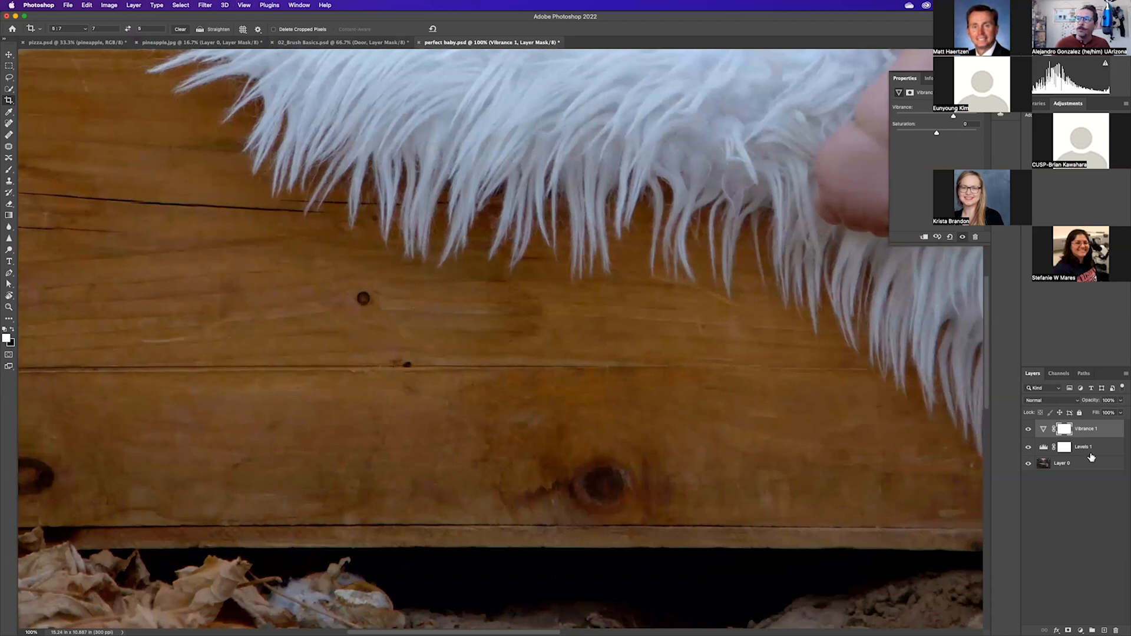
pyautogui.click(1049, 468)
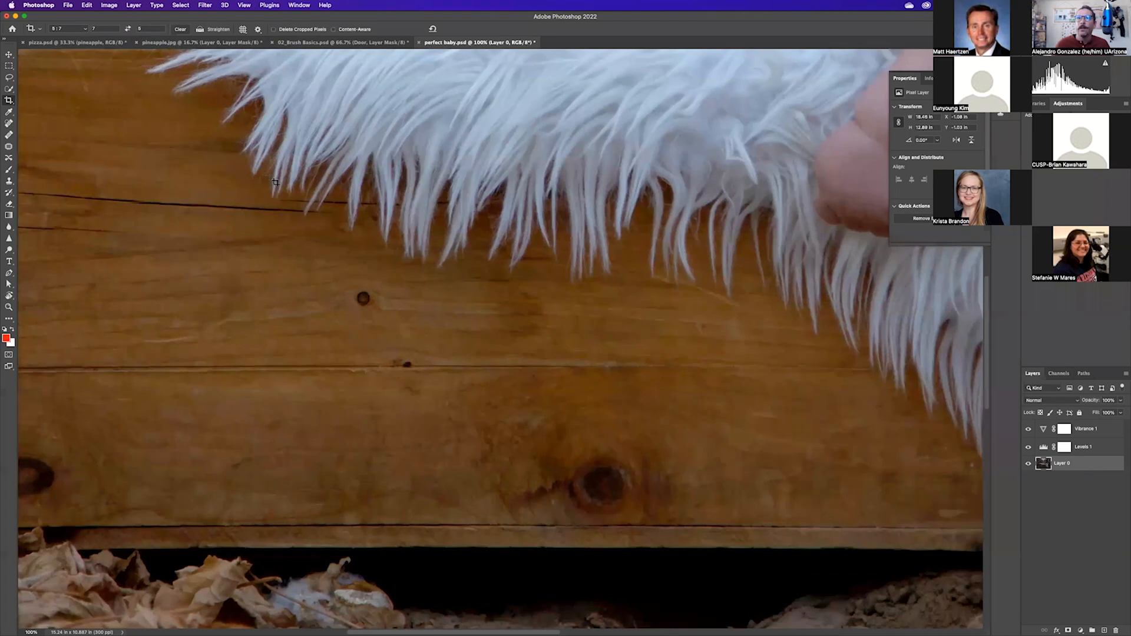
pyautogui.click(9, 124)
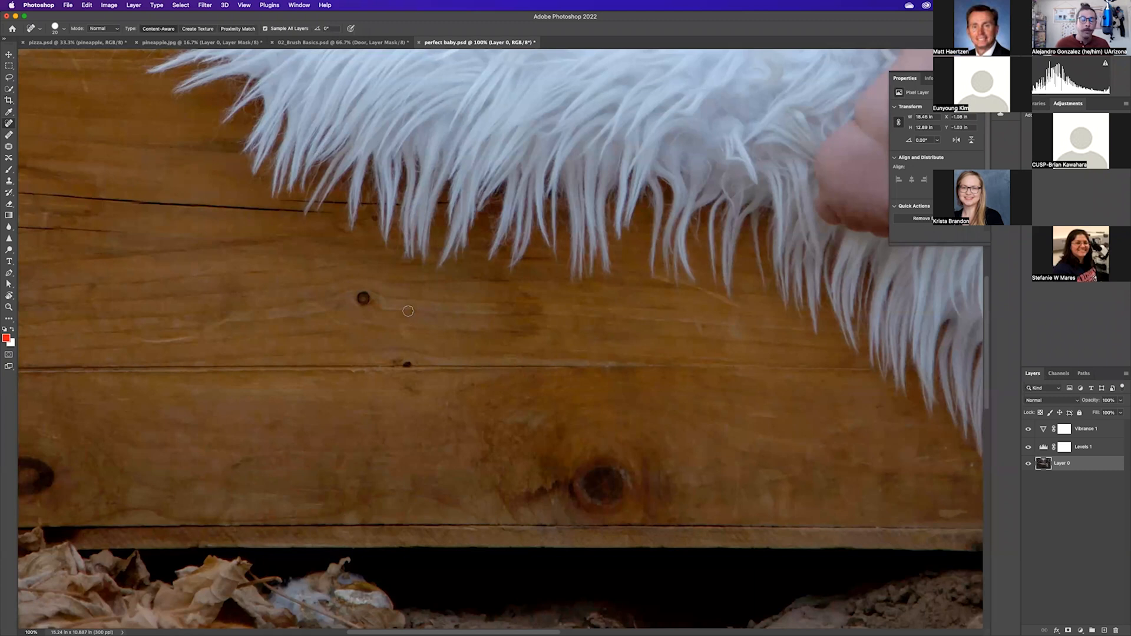
pyautogui.press(']')
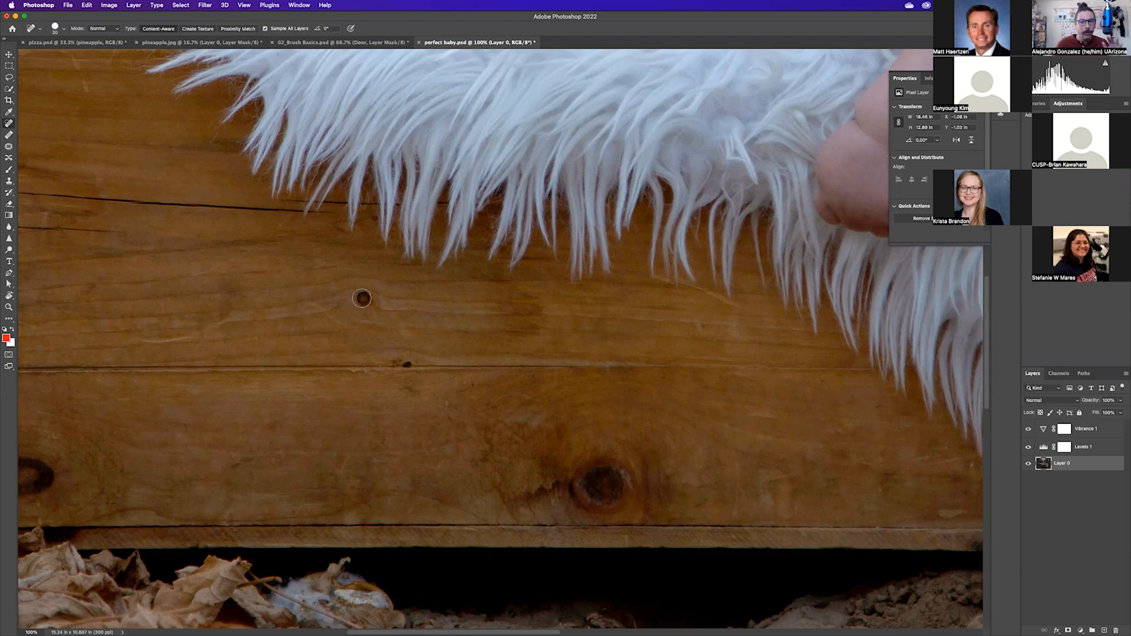
pyautogui.press(']')
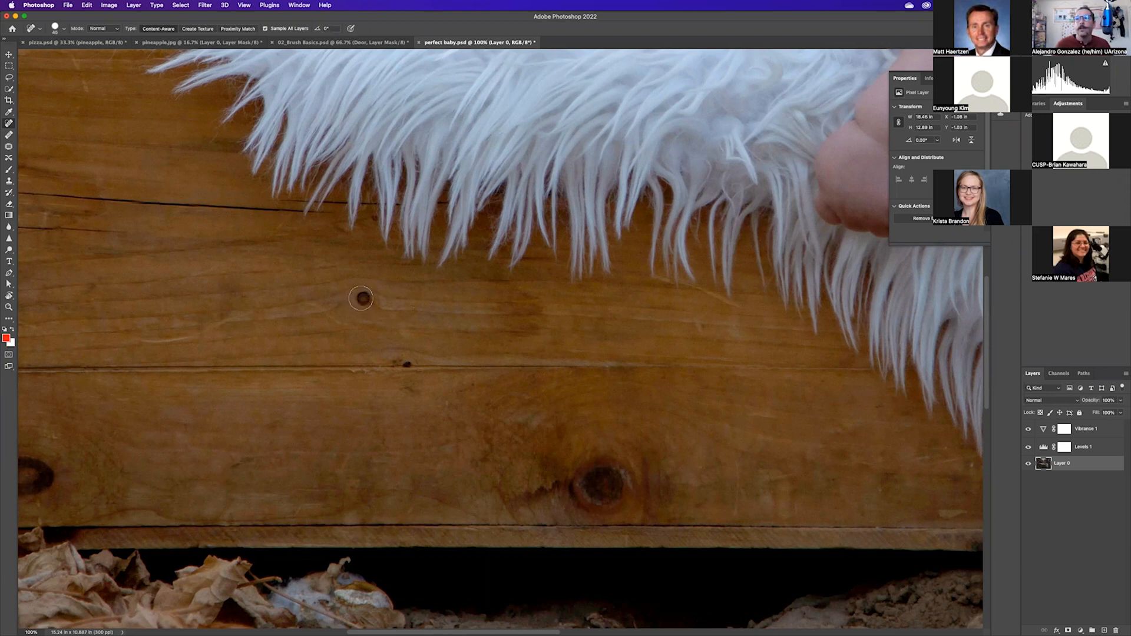
pyautogui.click(361, 298)
# - Try to heal the small dark spot on the seam between the box's boards, and undo the last stroke
pyautogui.moveTo(253, 318)
pyautogui.mouseDown()
pyautogui.moveTo(583, 372)
pyautogui.moveTo(320, 273)
pyautogui.mouseUp()
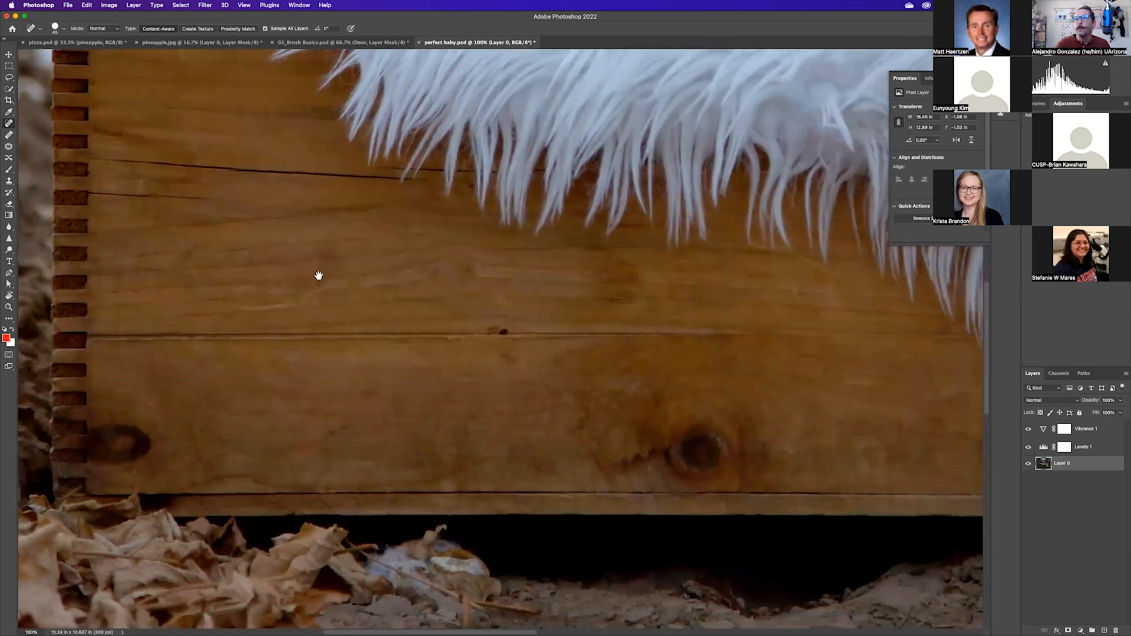
pyautogui.moveTo(500, 336)
pyautogui.mouseDown()
pyautogui.moveTo(491, 333)
pyautogui.moveTo(513, 334)
pyautogui.mouseUp()
pyautogui.moveTo(478, 330); pyautogui.dragTo(522, 329)
pyautogui.click(504, 330)
pyautogui.press('super+z')
# - Inspect the baby's face, the fur and the background at 100% for areas that need retouching
pyautogui.hscroll(10, 324, 333)
pyautogui.scroll(-2, 325, 333)
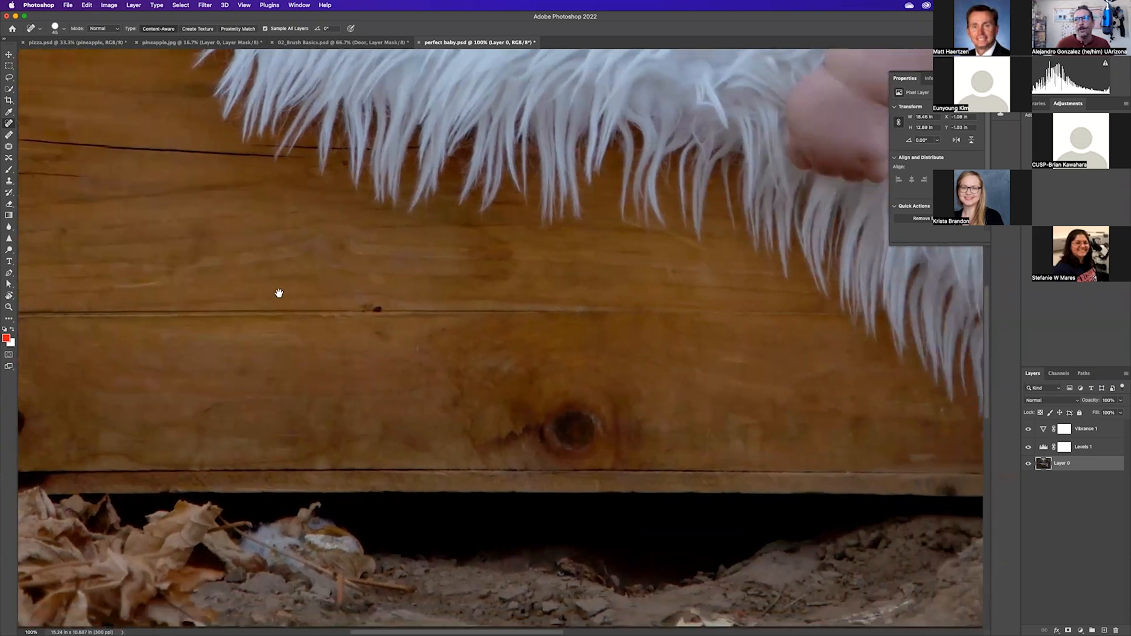
pyautogui.scroll(10, 392, 292)
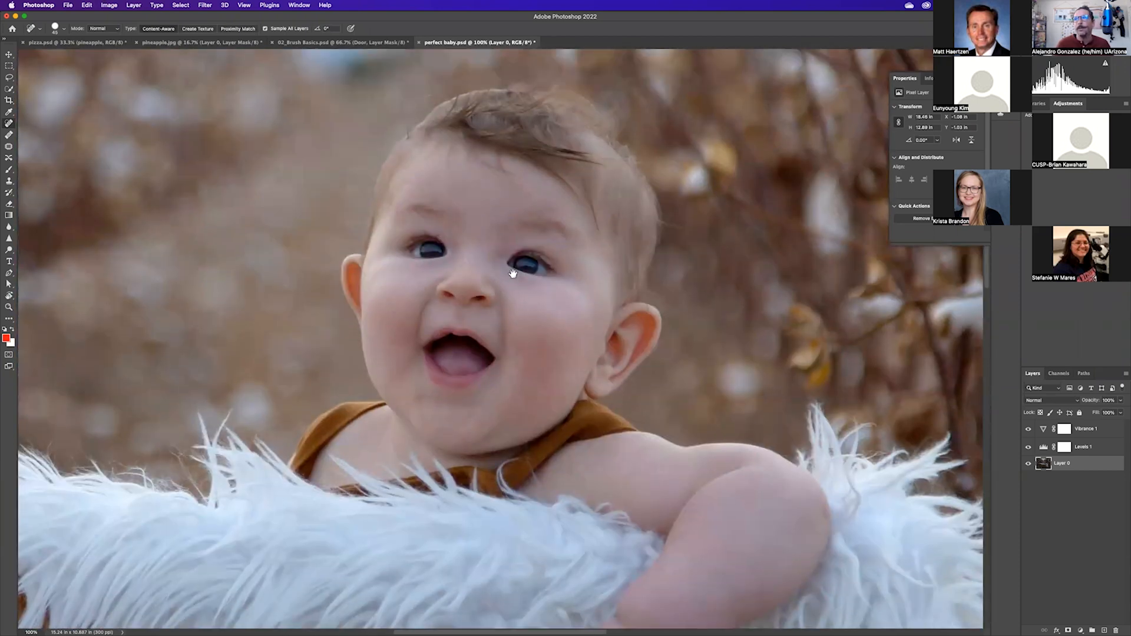
pyautogui.scroll(-2, 438, 245)
pyautogui.hscroll(2, 438, 245)
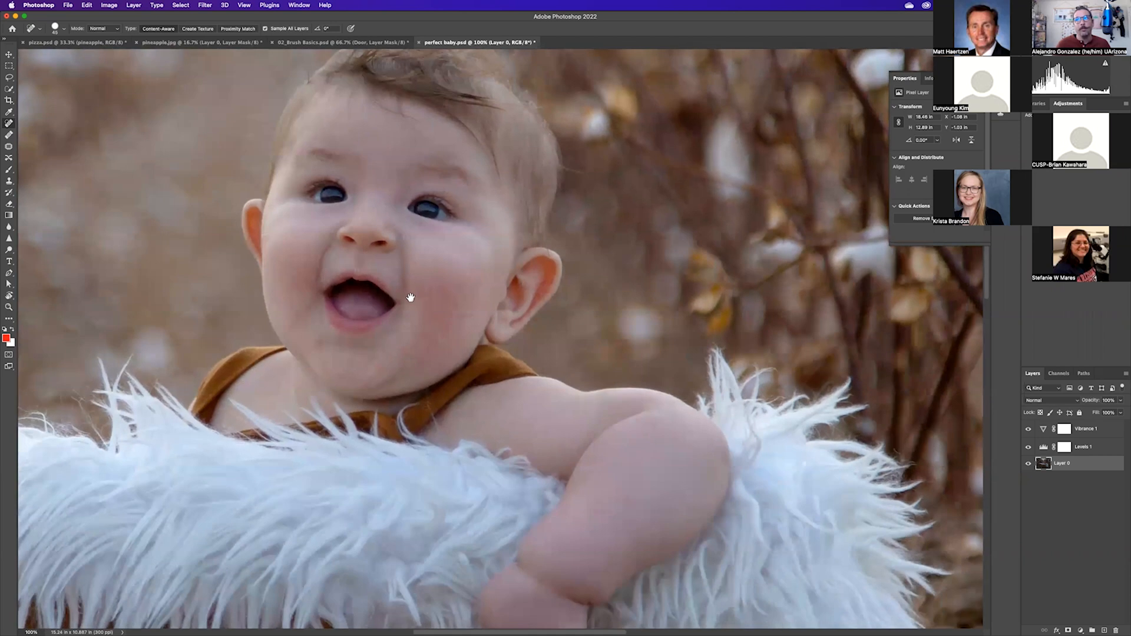
pyautogui.scroll(5, 408, 286)
pyautogui.hscroll(2, 407, 287)
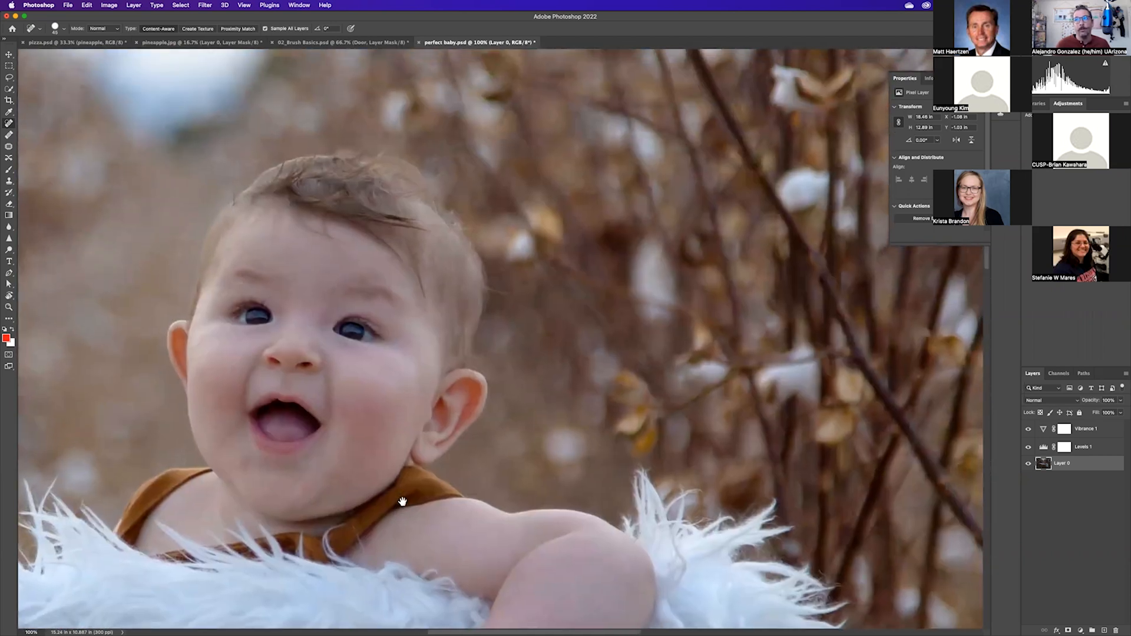
pyautogui.scroll(-10, 441, 295)
pyautogui.hscroll(-5, 529, 236)
# - Enlarge the Spot Healing Brush to 100 and remove the remaining knots from the front of the wooden box
pyautogui.press('super+minus')
pyautogui.press('super+minus')
pyautogui.press('super+minus')
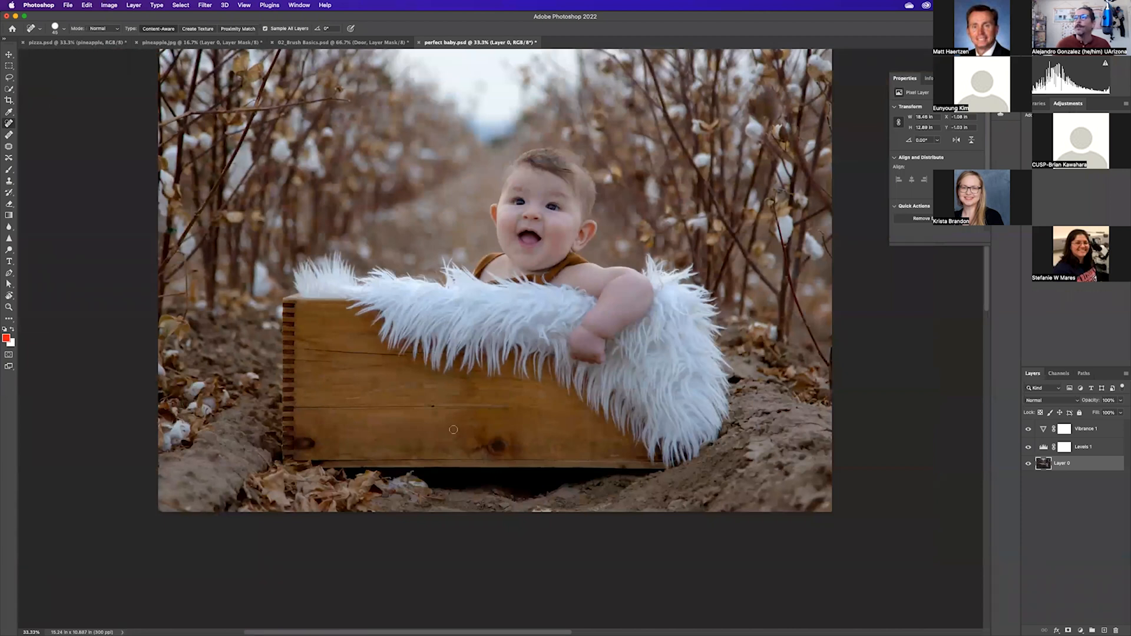
pyautogui.press(']')
pyautogui.press(']')
pyautogui.press(']')
pyautogui.press(']')
pyautogui.press(']')
pyautogui.press(']')
pyautogui.click(495, 446)
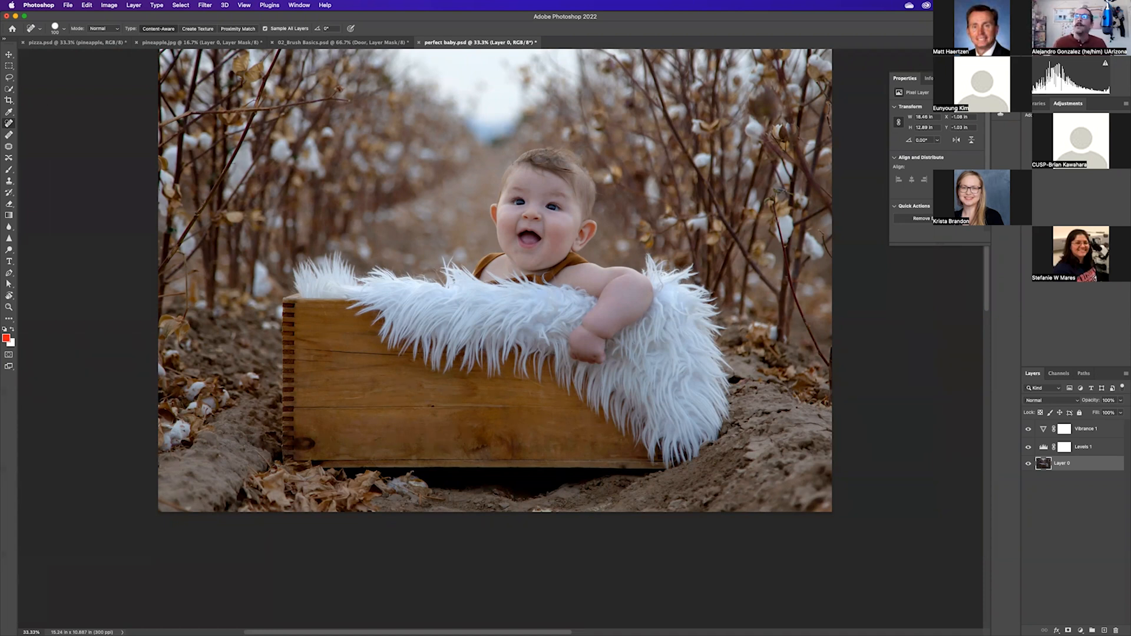
# - Switch to Finder and open 04_Remove_Object.psd from the Photoshop Intro folder in Photoshop
pyautogui.press('super+Tab')
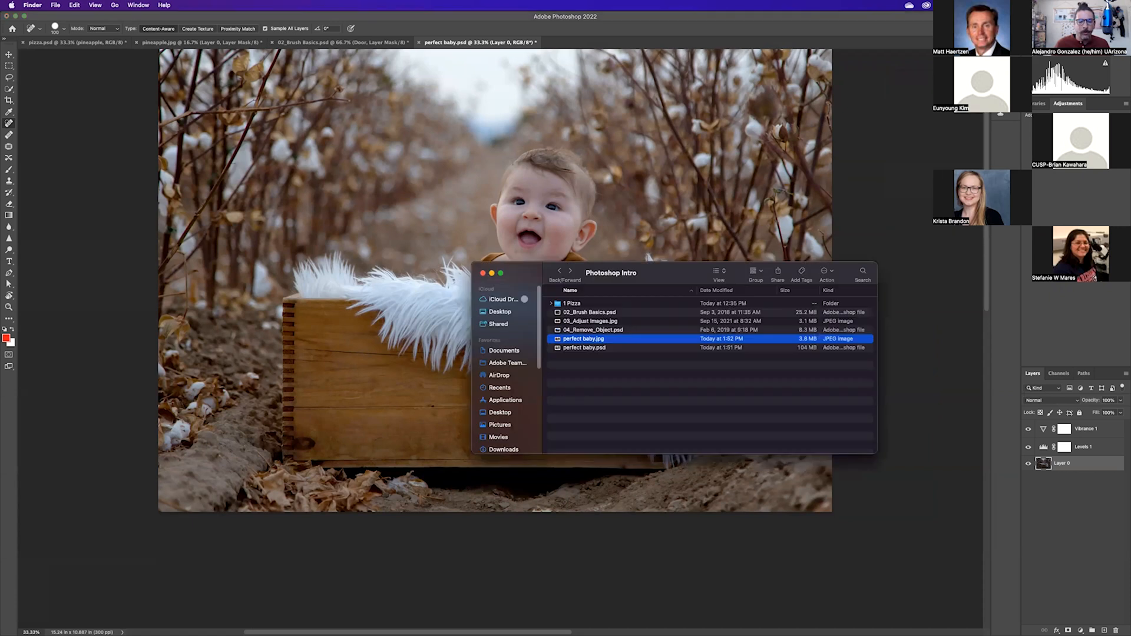
pyautogui.click(577, 330)
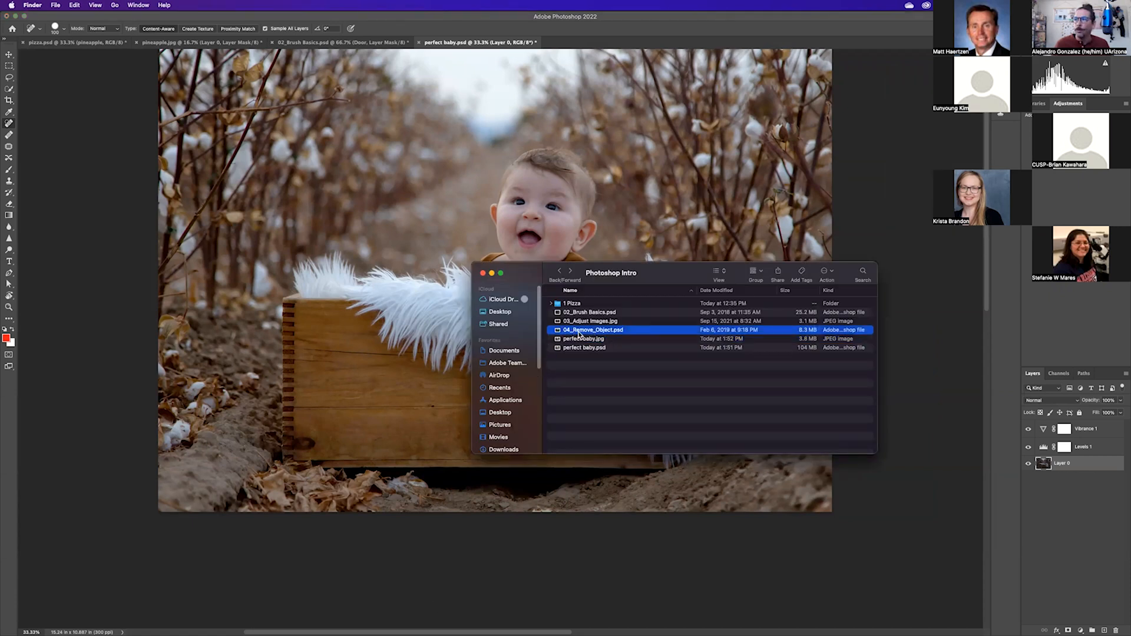
pyautogui.doubleClick(579, 332)
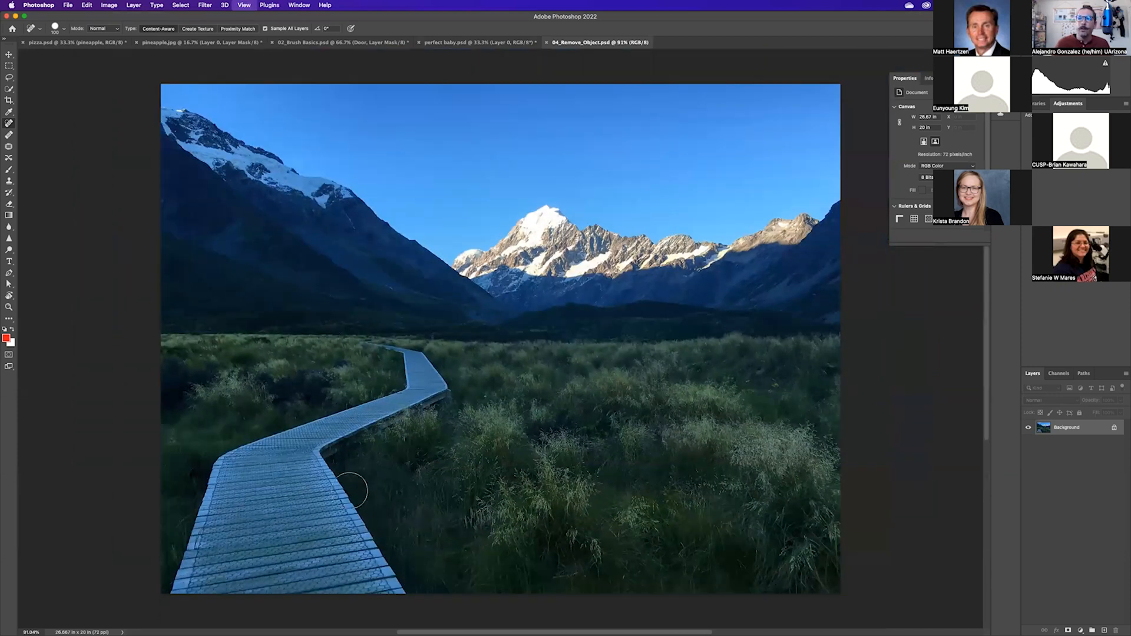
# - Select the entire wooden boardwalk with the Lasso tool, leaving a narrow margin of grass around it
pyautogui.press('super+minus')
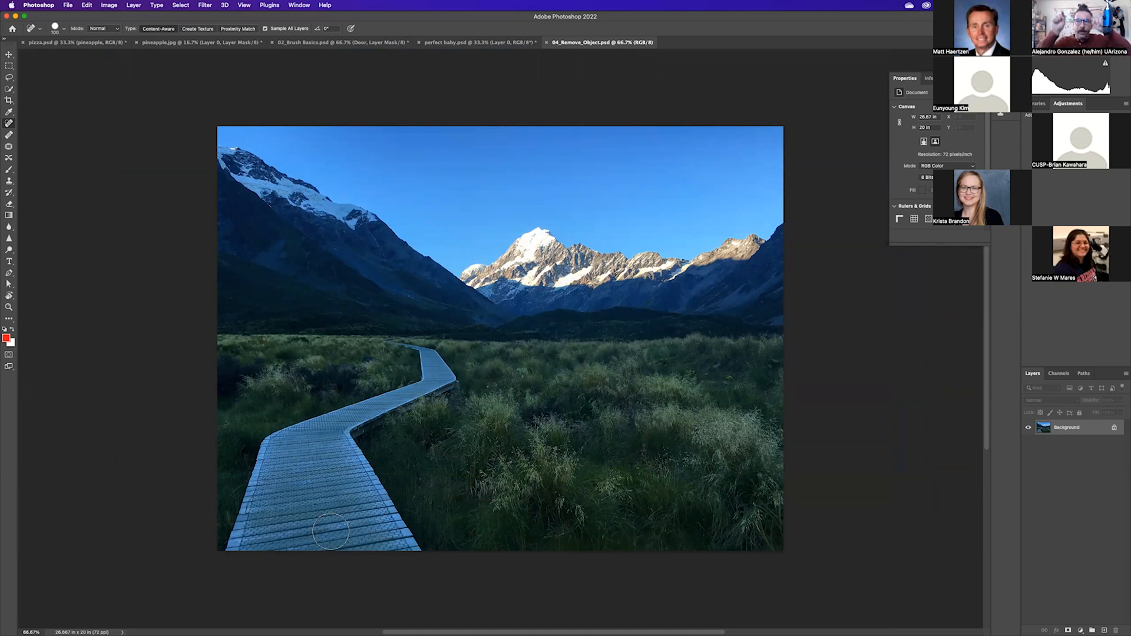
pyautogui.click(9, 78)
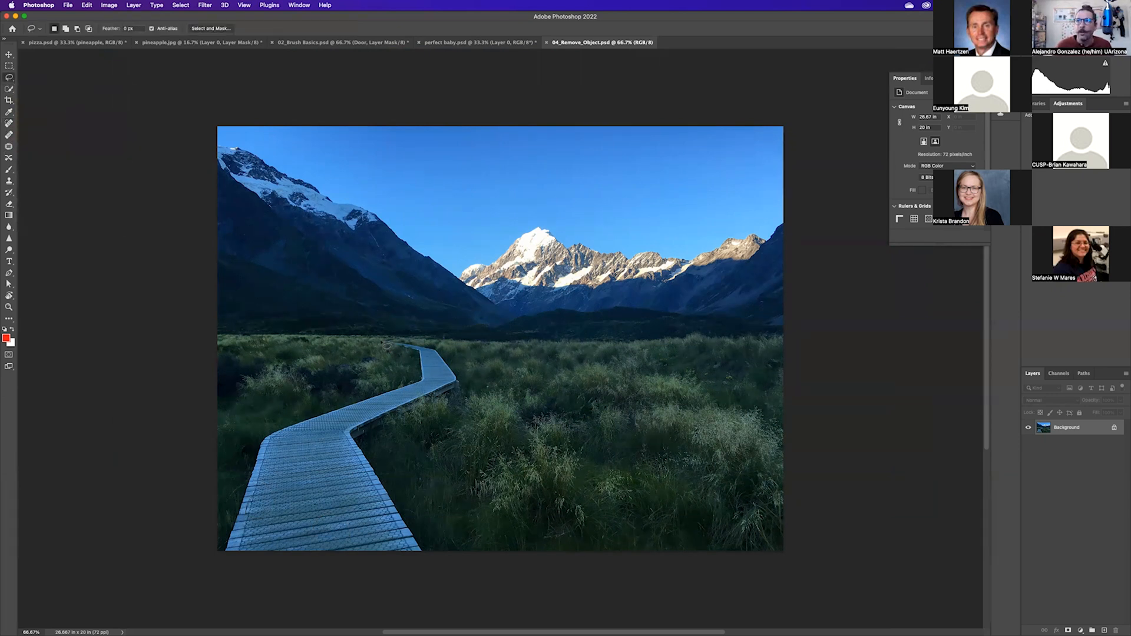
pyautogui.moveTo(383, 343)
pyautogui.mouseDown()
pyautogui.moveTo(416, 364)
pyautogui.moveTo(416, 382)
pyautogui.moveTo(302, 416)
pyautogui.moveTo(263, 437)
pyautogui.moveTo(248, 472)
pyautogui.moveTo(225, 568)
pyautogui.moveTo(281, 603)
pyautogui.moveTo(359, 605)
pyautogui.moveTo(423, 591)
pyautogui.moveTo(439, 566)
pyautogui.moveTo(368, 452)
pyautogui.moveTo(467, 398)
pyautogui.moveTo(457, 358)
pyautogui.moveTo(431, 346)
pyautogui.mouseUp()
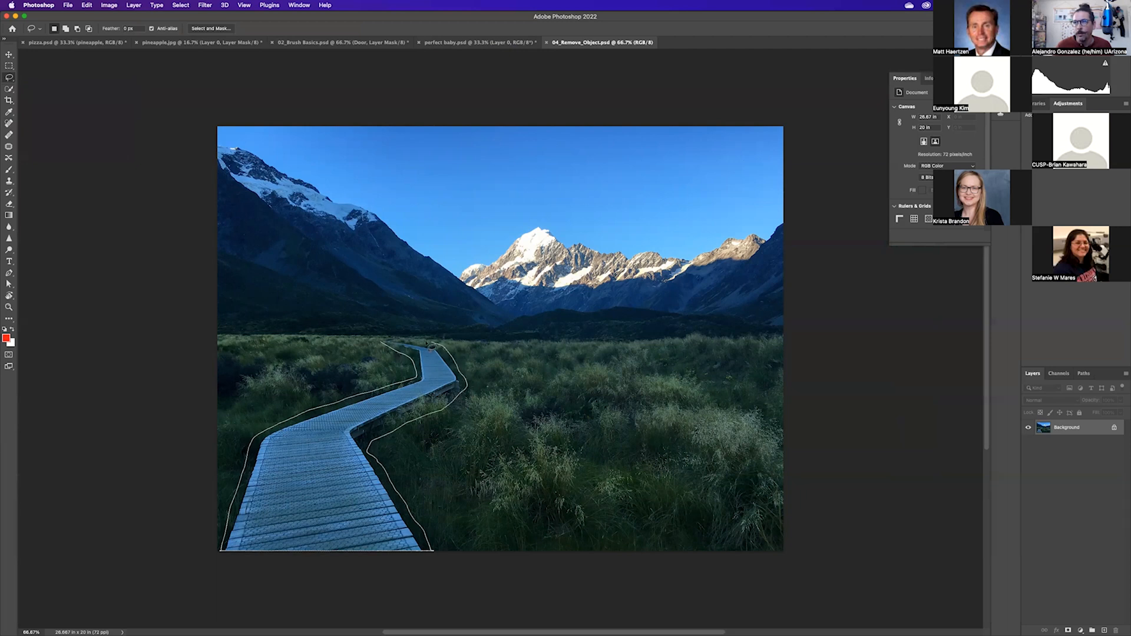
pyautogui.moveTo(222, 550); pyautogui.dragTo(436, 550)
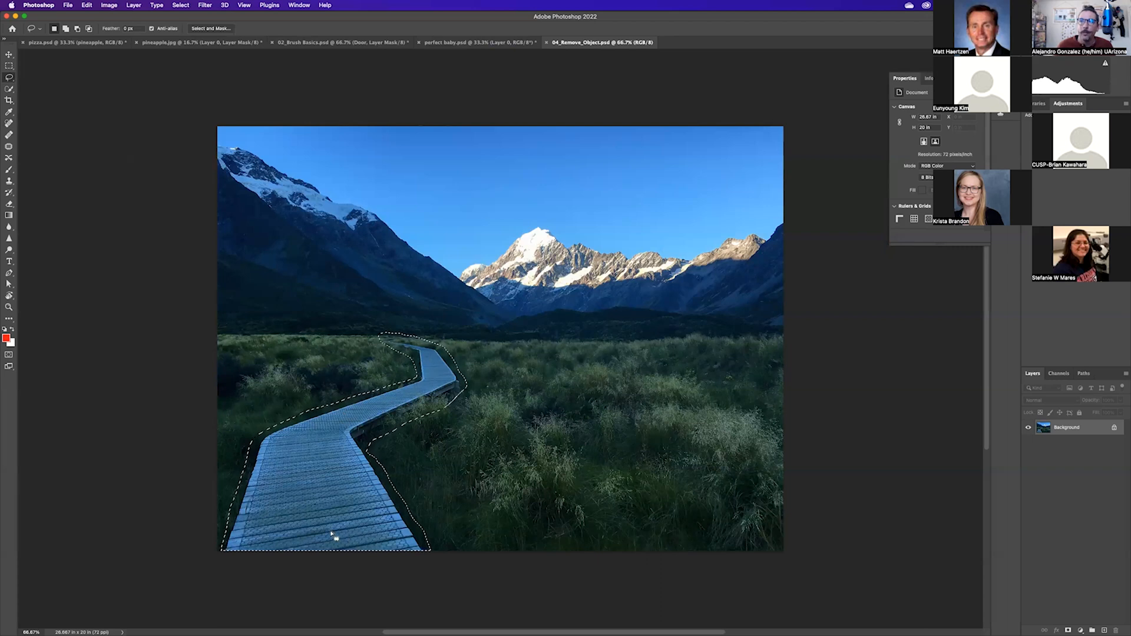
# - Start Content-Aware Fill on the boardwalk selection and remove the sky and mountains from the sampling area, leaving only the grass
pyautogui.click(87, 5)
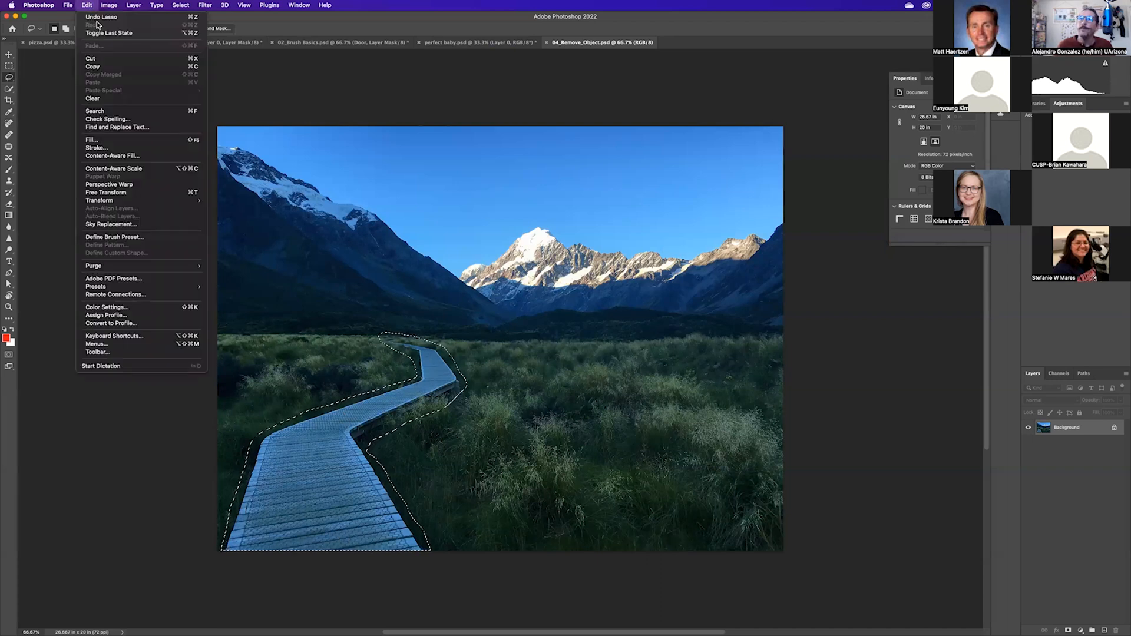
pyautogui.click(113, 156)
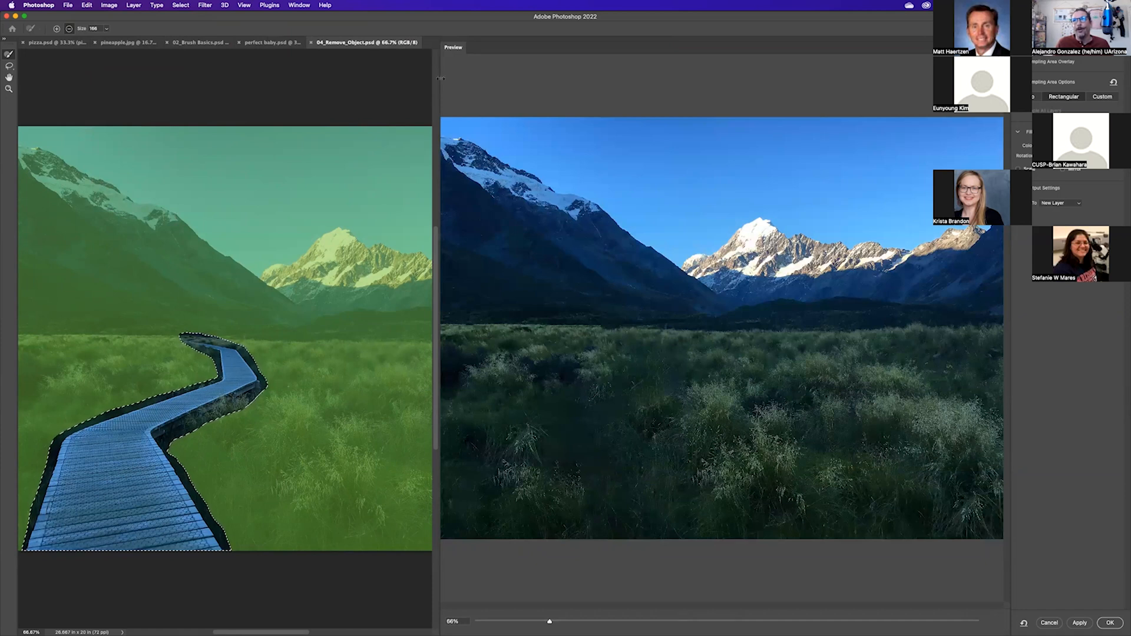
pyautogui.moveTo(439, 78); pyautogui.dragTo(472, 123)
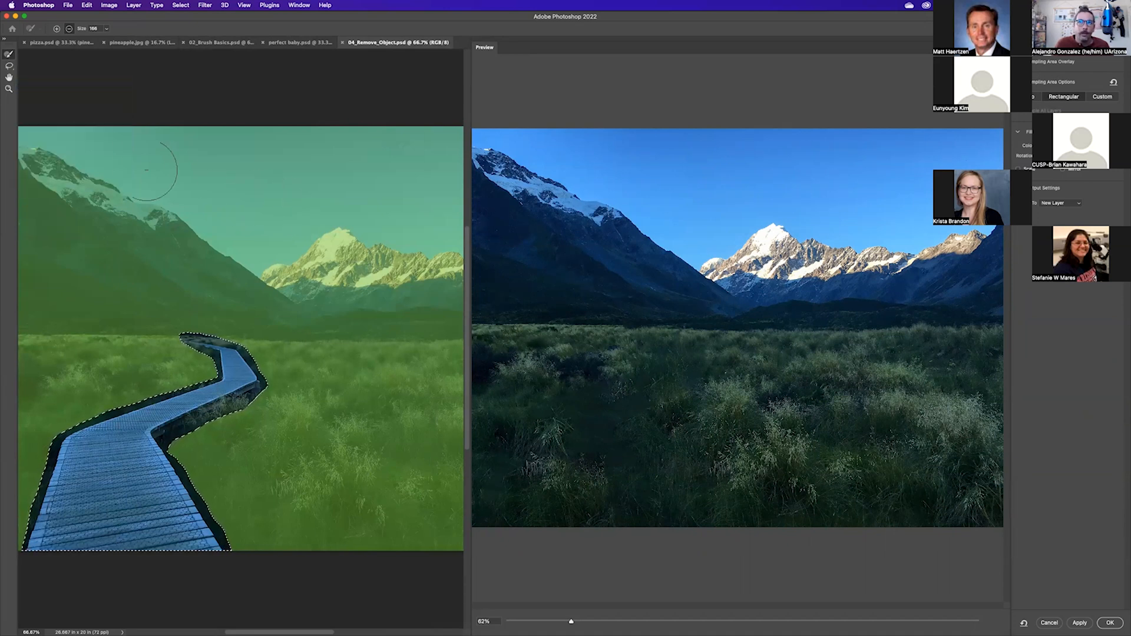
pyautogui.moveTo(42, 139)
pyautogui.mouseDown()
pyautogui.moveTo(439, 133)
pyautogui.moveTo(447, 148)
pyautogui.moveTo(402, 157)
pyautogui.moveTo(23, 157)
pyautogui.moveTo(73, 188)
pyautogui.moveTo(461, 185)
pyautogui.moveTo(471, 207)
pyautogui.moveTo(394, 223)
pyautogui.moveTo(35, 236)
pyautogui.moveTo(52, 263)
pyautogui.moveTo(93, 249)
pyautogui.moveTo(20, 225)
pyautogui.moveTo(122, 241)
pyautogui.moveTo(371, 236)
pyautogui.moveTo(464, 254)
pyautogui.moveTo(454, 282)
pyautogui.moveTo(118, 272)
pyautogui.moveTo(25, 290)
pyautogui.moveTo(28, 309)
pyautogui.moveTo(195, 298)
pyautogui.moveTo(456, 312)
pyautogui.moveTo(25, 317)
pyautogui.moveTo(94, 309)
pyautogui.mouseUp()
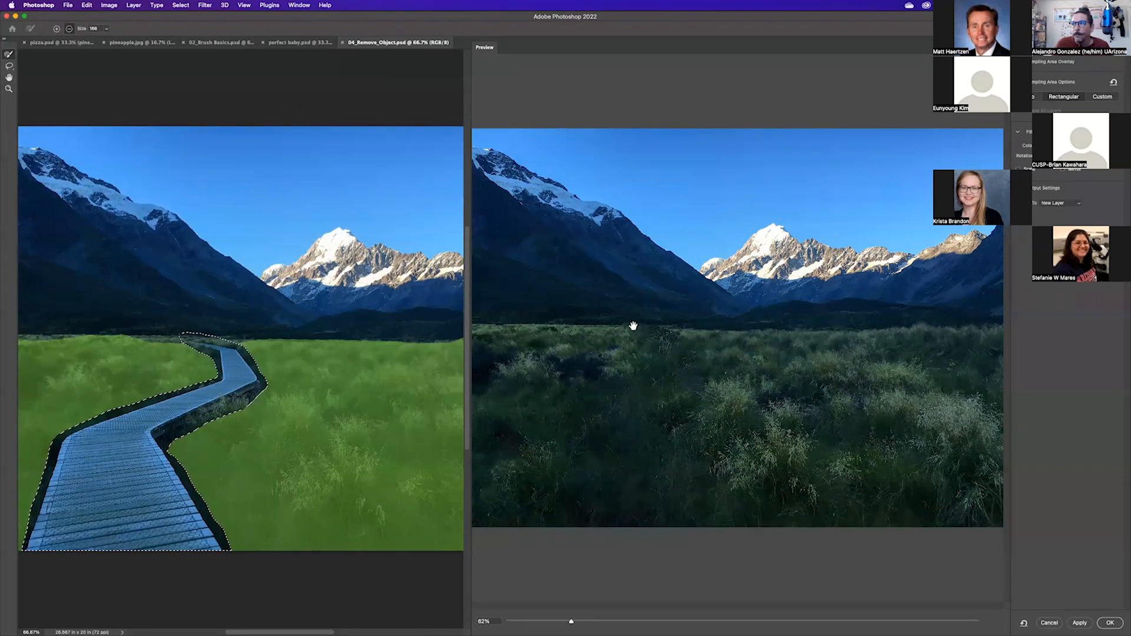
# - Subtract the strip above the horizon from the boardwalk selection with the Lasso and output the fill to a new layer
pyautogui.click(10, 67)
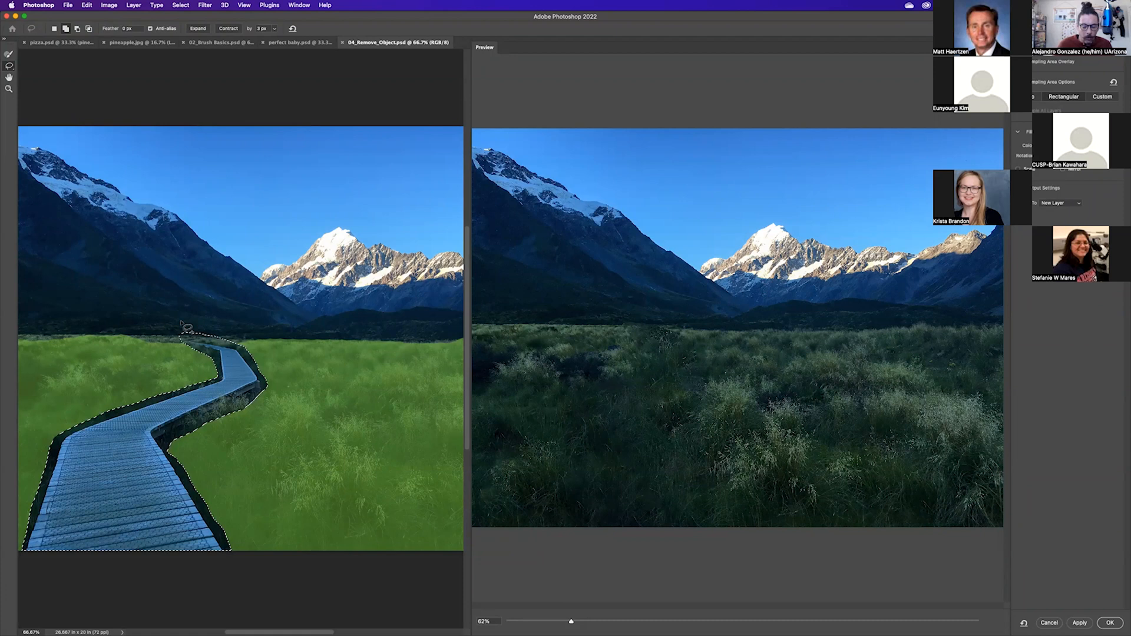
pyautogui.press('alt')
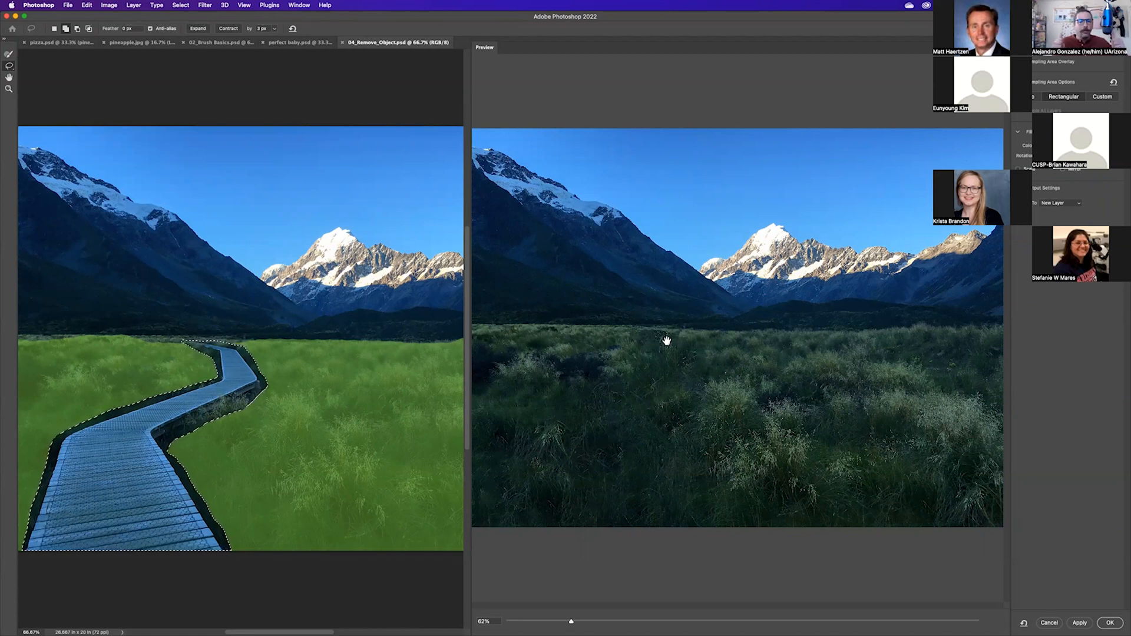
pyautogui.click(1110, 622)
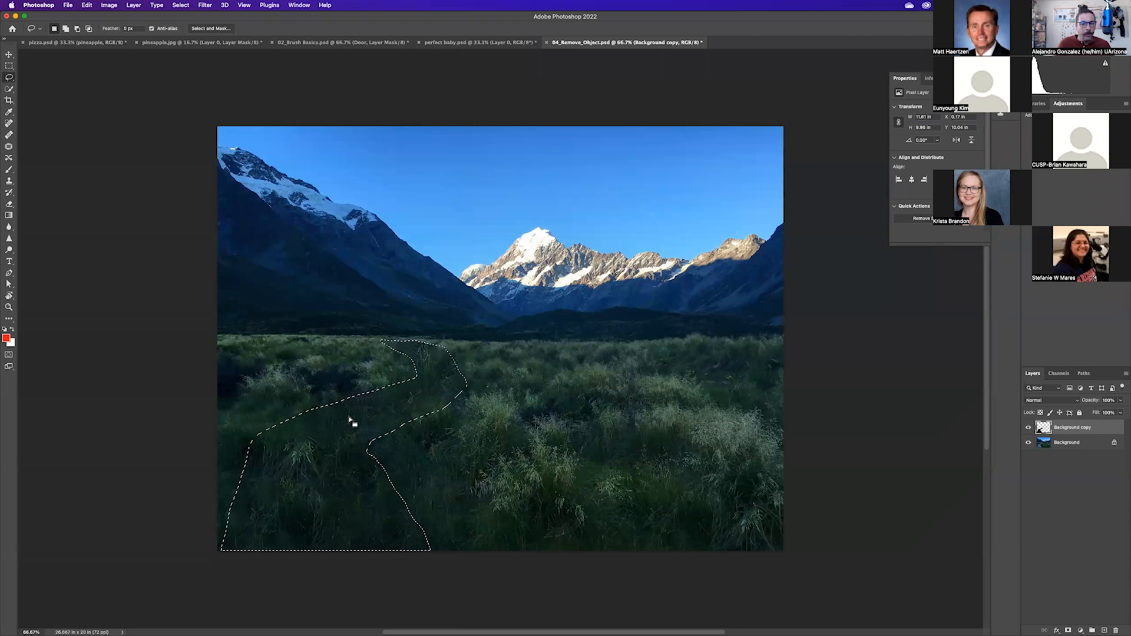
# - Clear the selection, then hide and show the Background layer to check the generated fill layer on its own
pyautogui.click(181, 4)
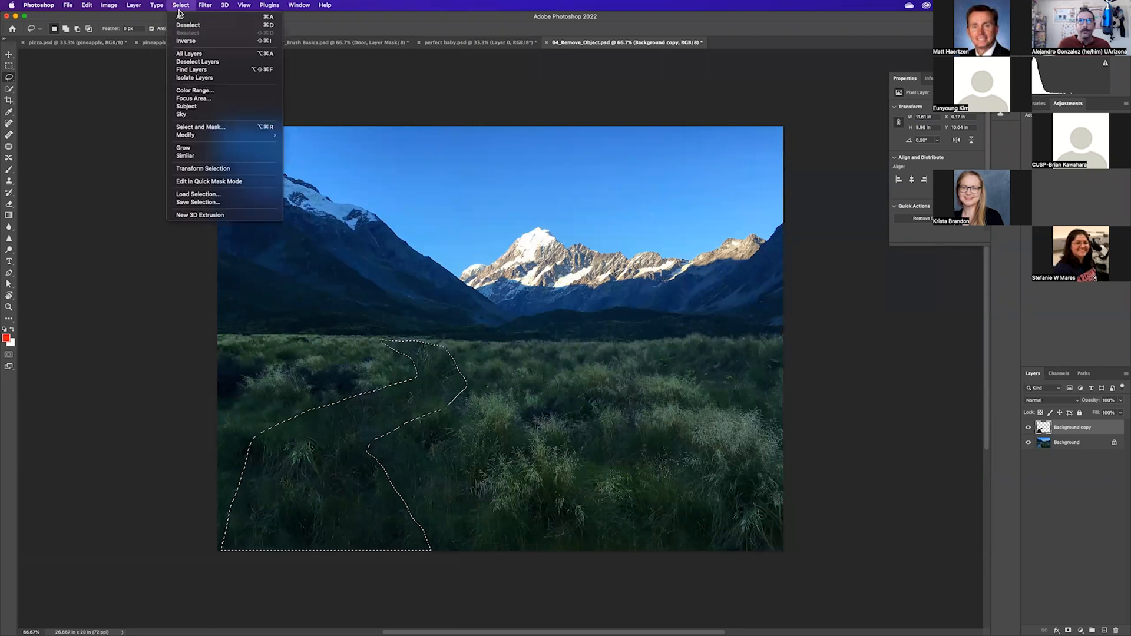
pyautogui.click(205, 27)
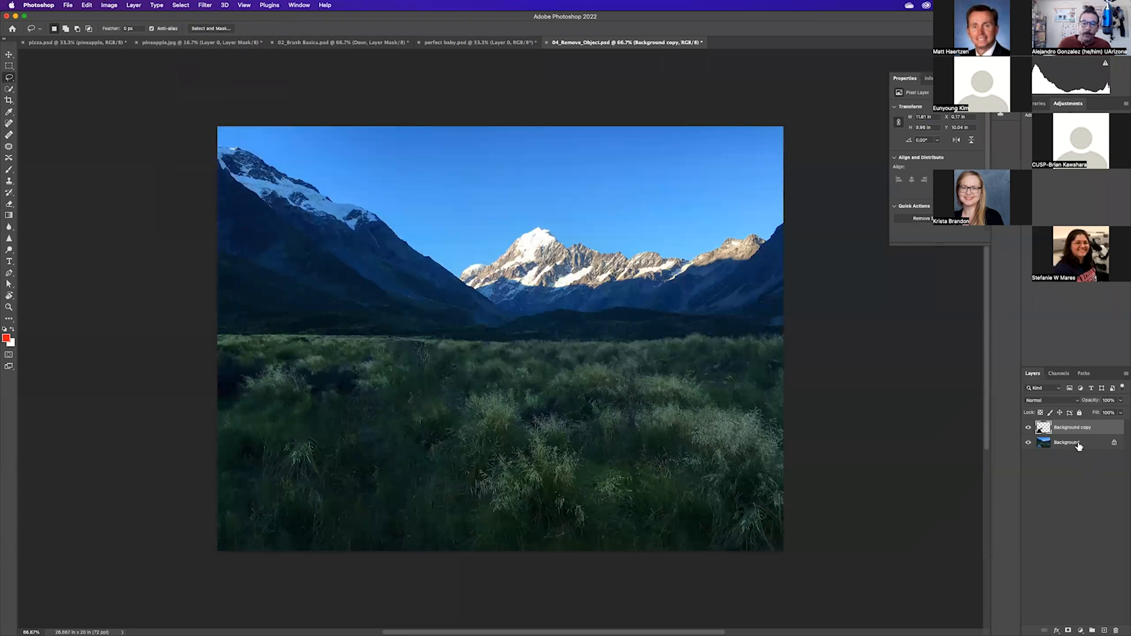
pyautogui.click(1029, 443)
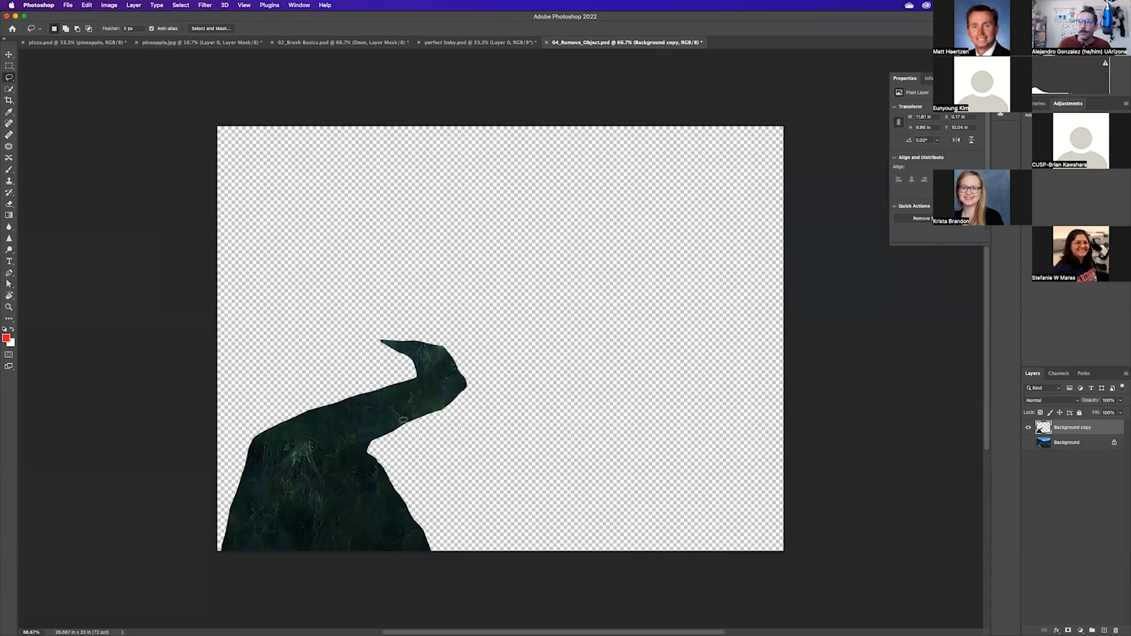
pyautogui.click(1029, 442)
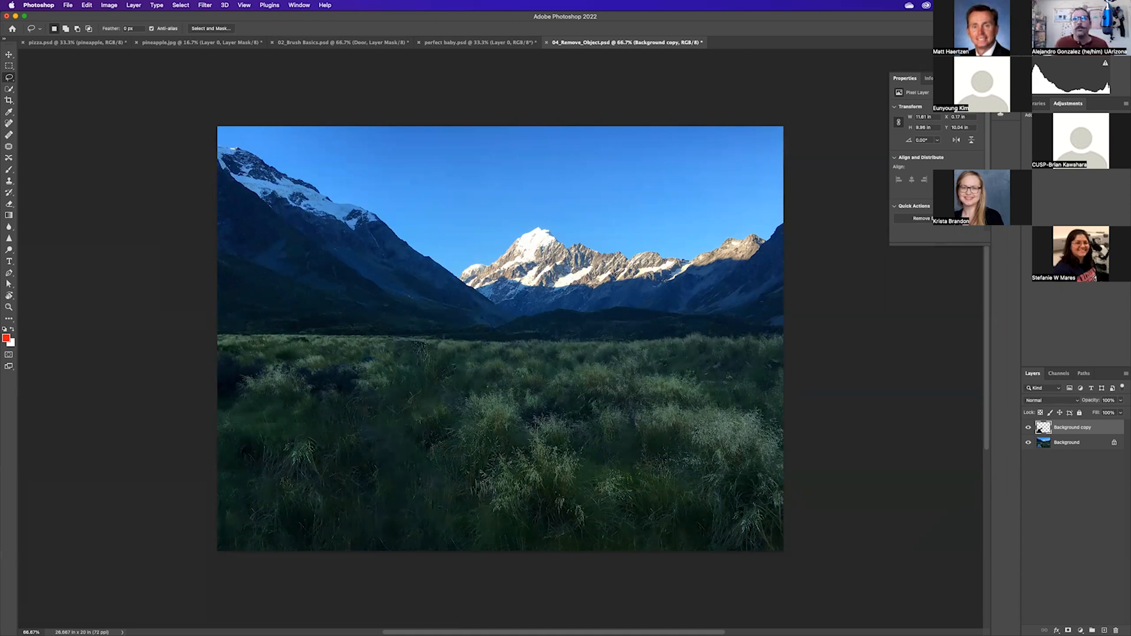
# - Switch to Chrome, open adobe.arizona.edu in a new tab and view the Adobe Support Submission Form on its support page
pyautogui.press('super+Tab')
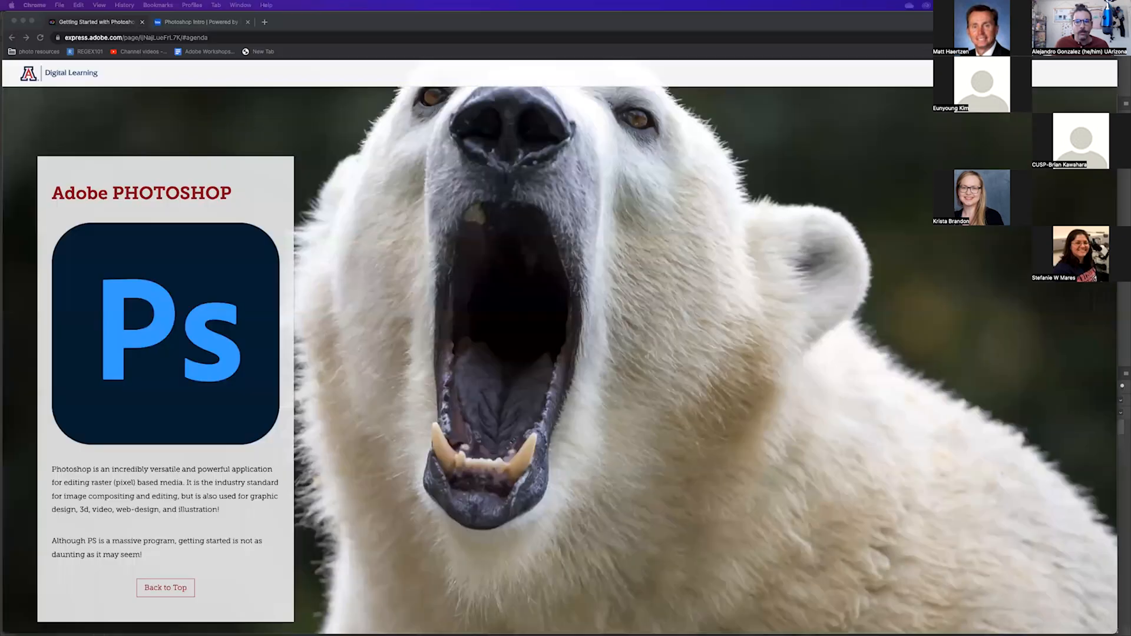
pyautogui.click(266, 22)
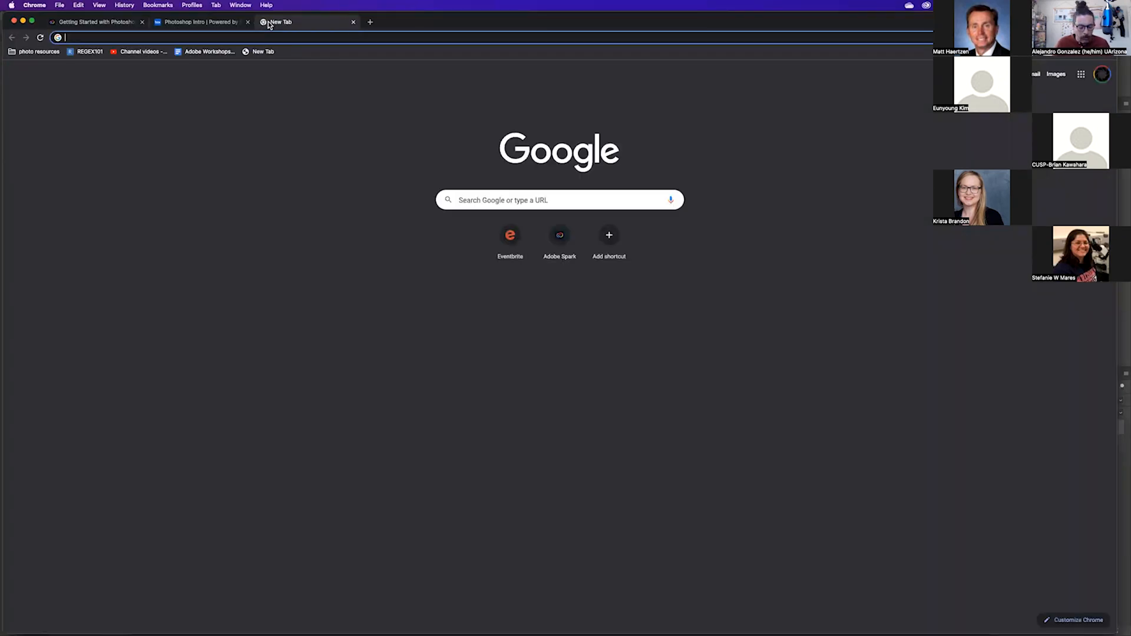
pyautogui.write('adobe.arizona.edu')
pyautogui.press('Return')
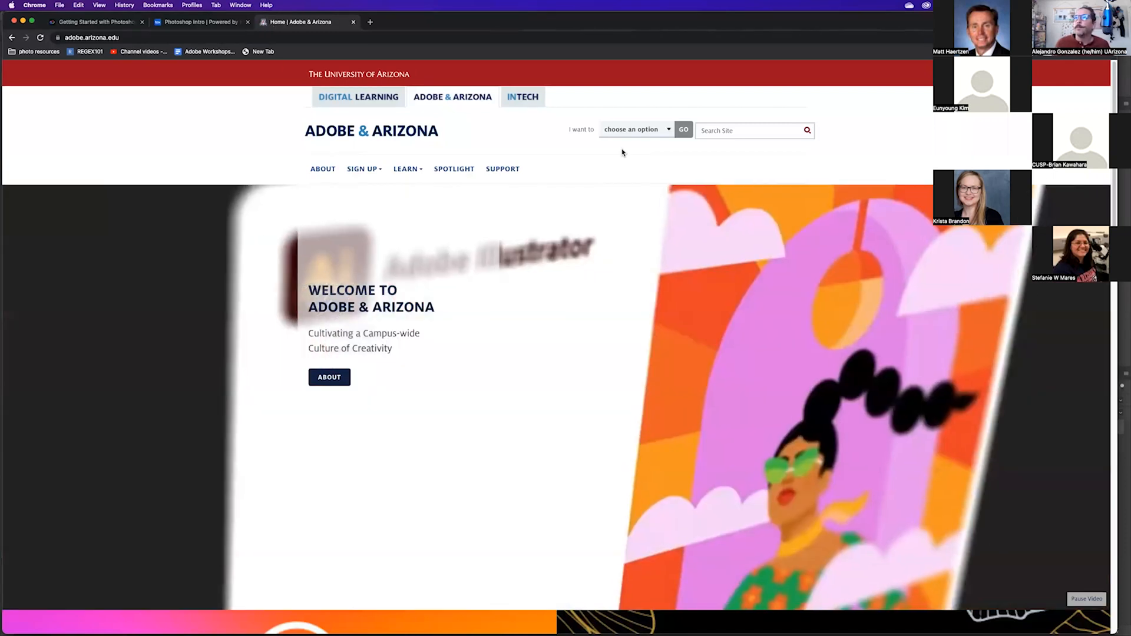
pyautogui.click(501, 170)
pyautogui.scroll(-13, 760, 384)
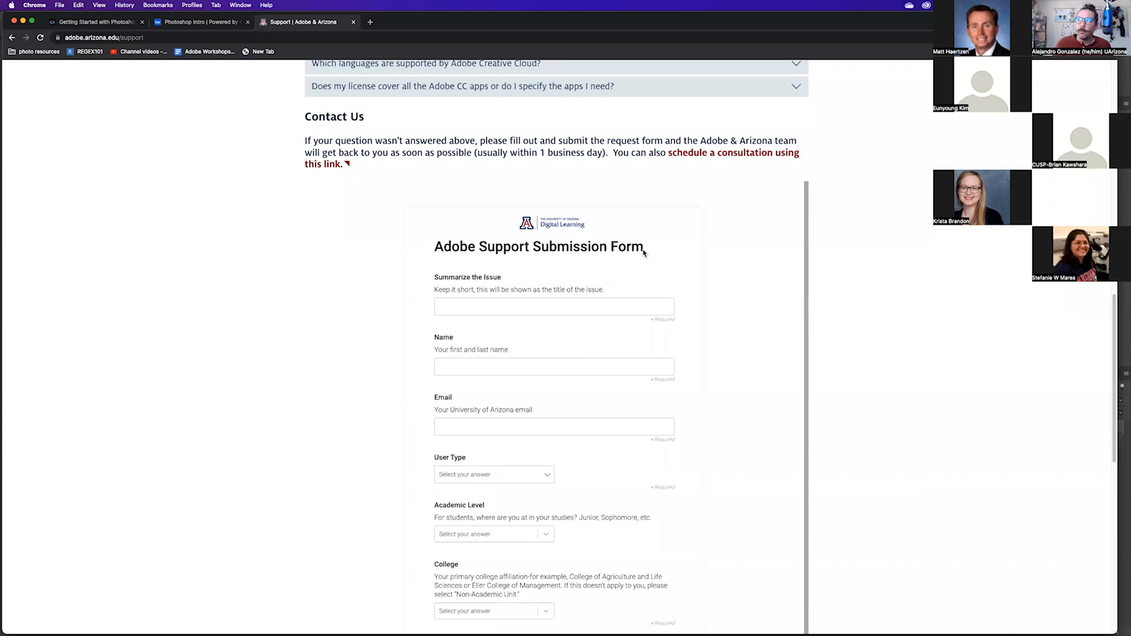
pyautogui.scroll(2, 644, 245)
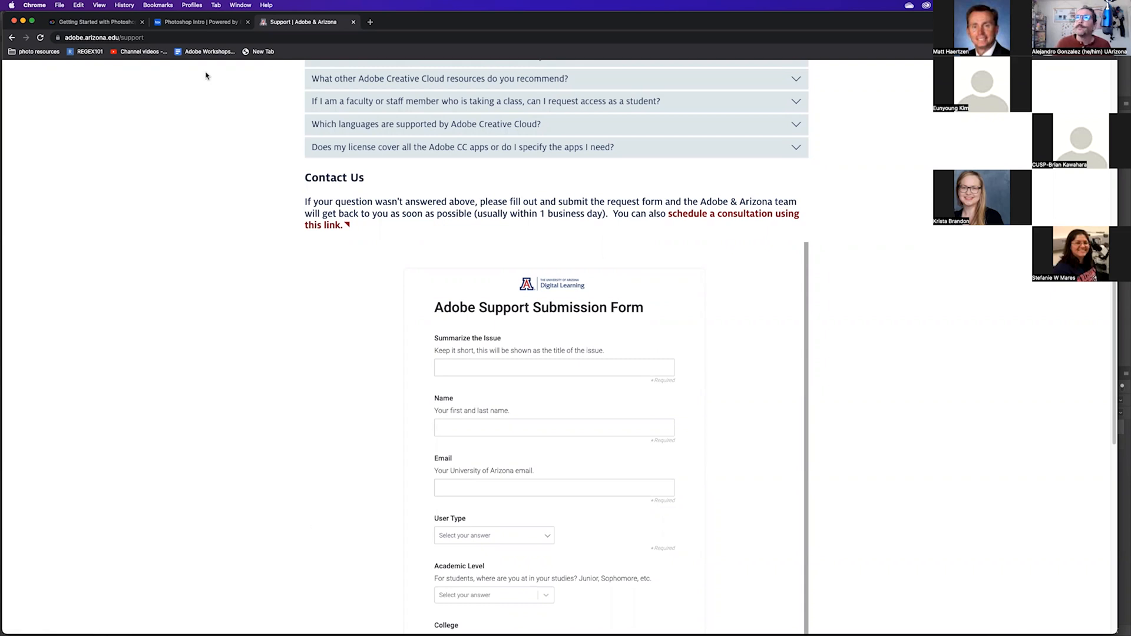
# - Open instagram.com in another new tab and go to the adobearizona profile page
pyautogui.click(368, 25)
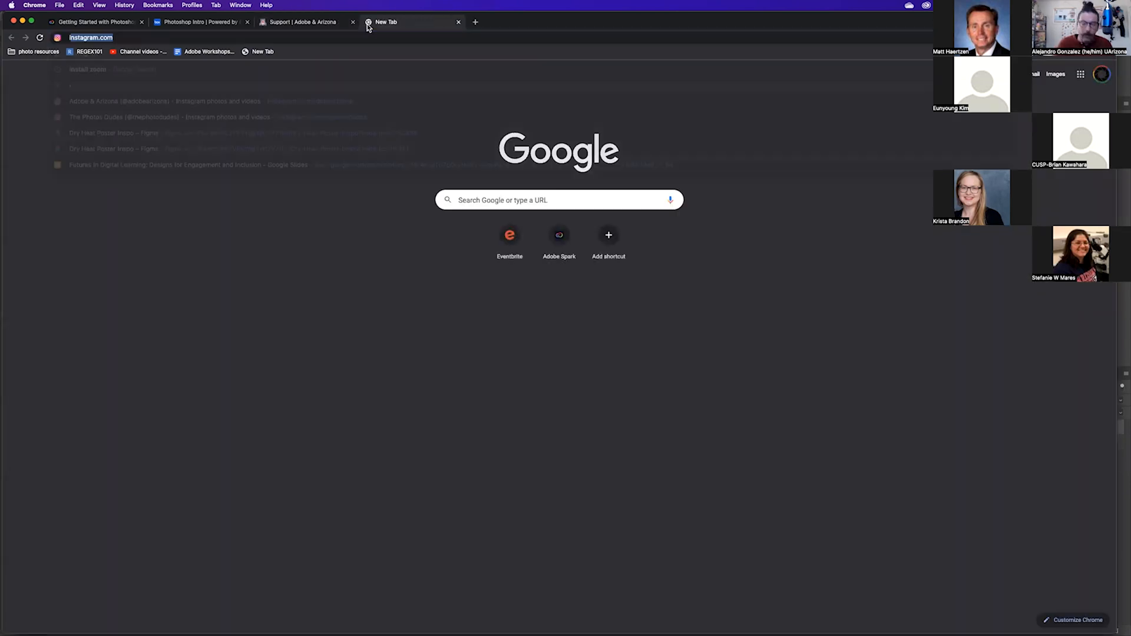
pyautogui.press('Return')
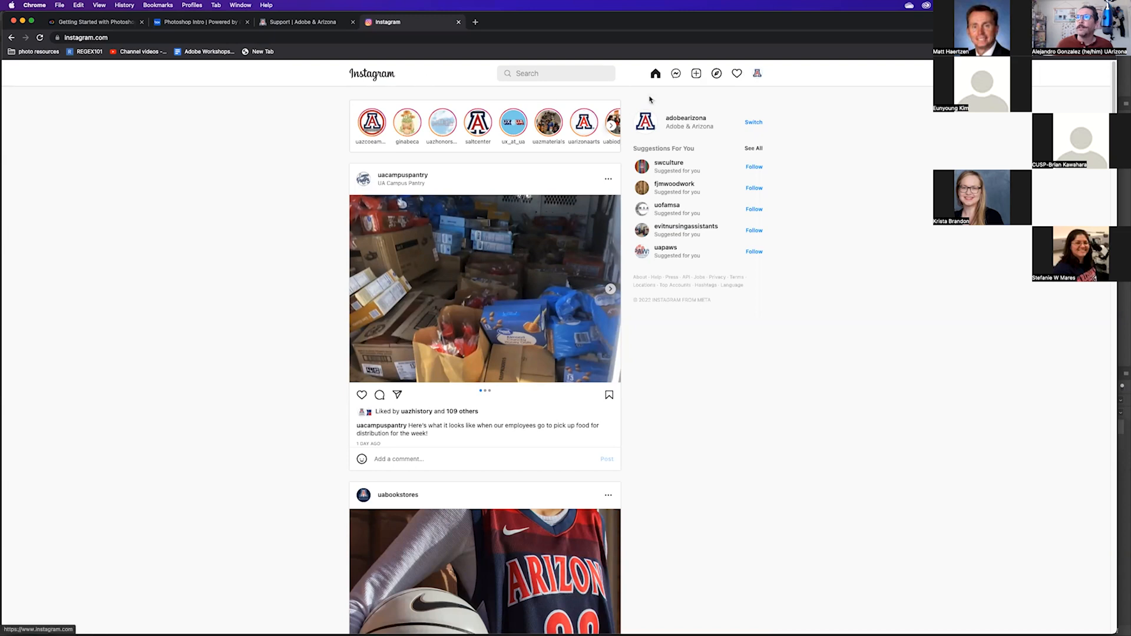
pyautogui.click(757, 73)
pyautogui.click(695, 96)
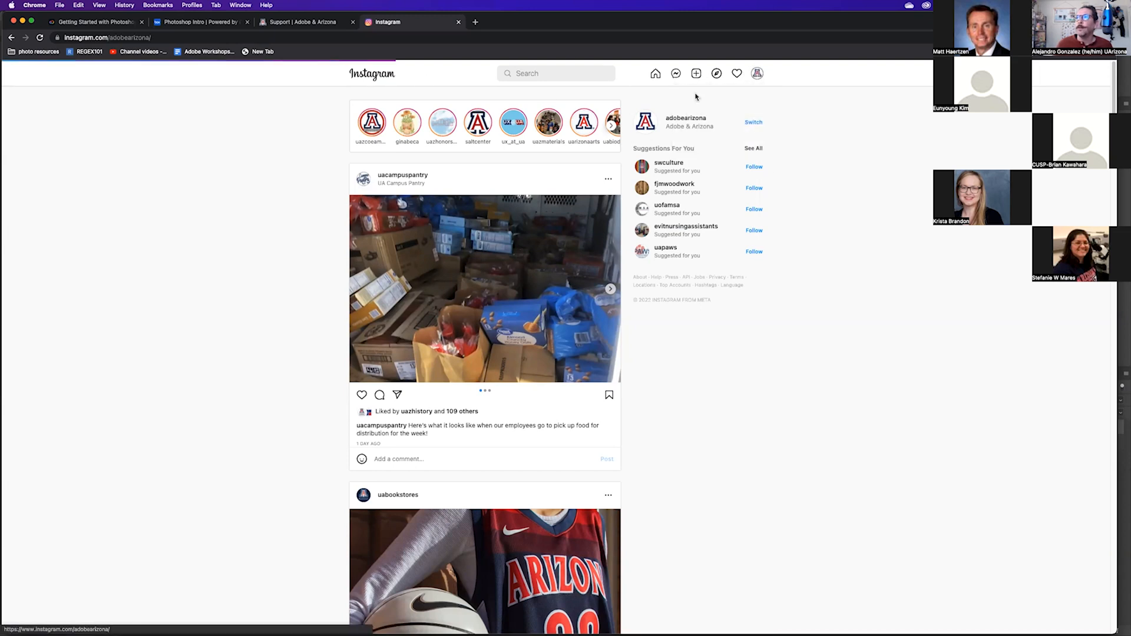